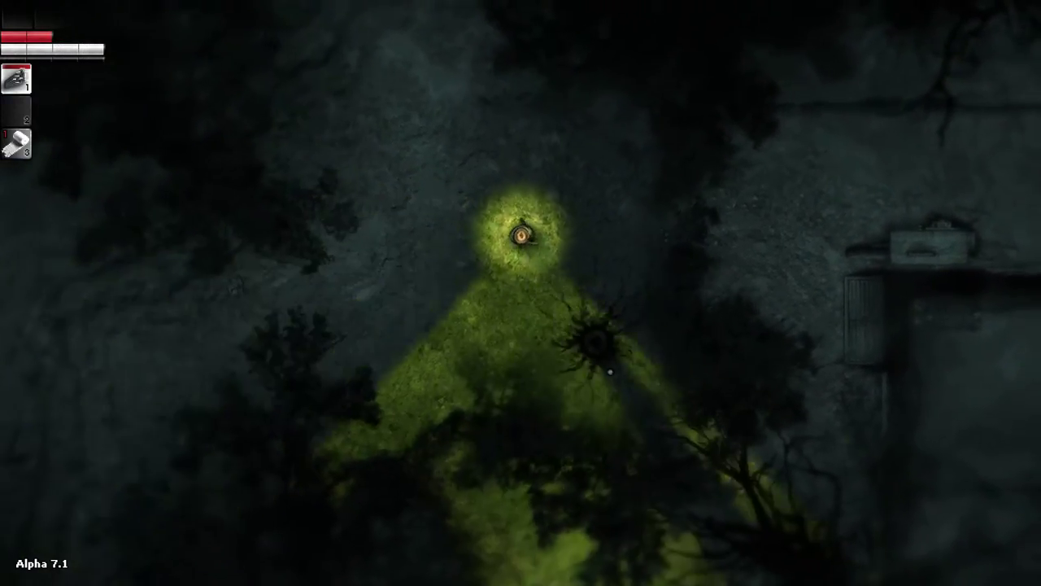
Step: Walk along the dirt path to the locked crate by the log and unlock it
{"action": "key", "text": "w"}
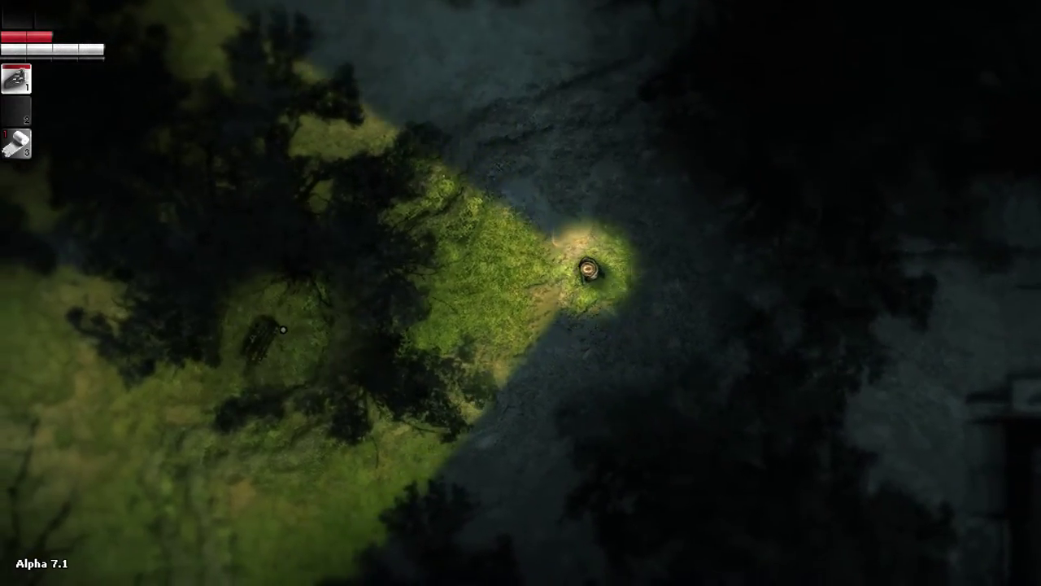
{"action": "key", "text": "a"}
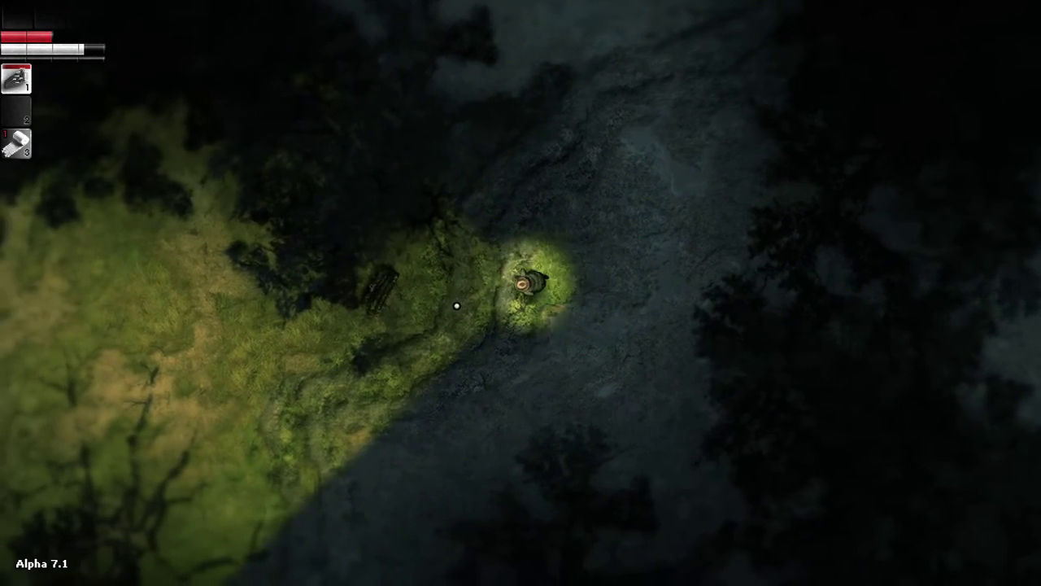
{"action": "key", "text": "e"}
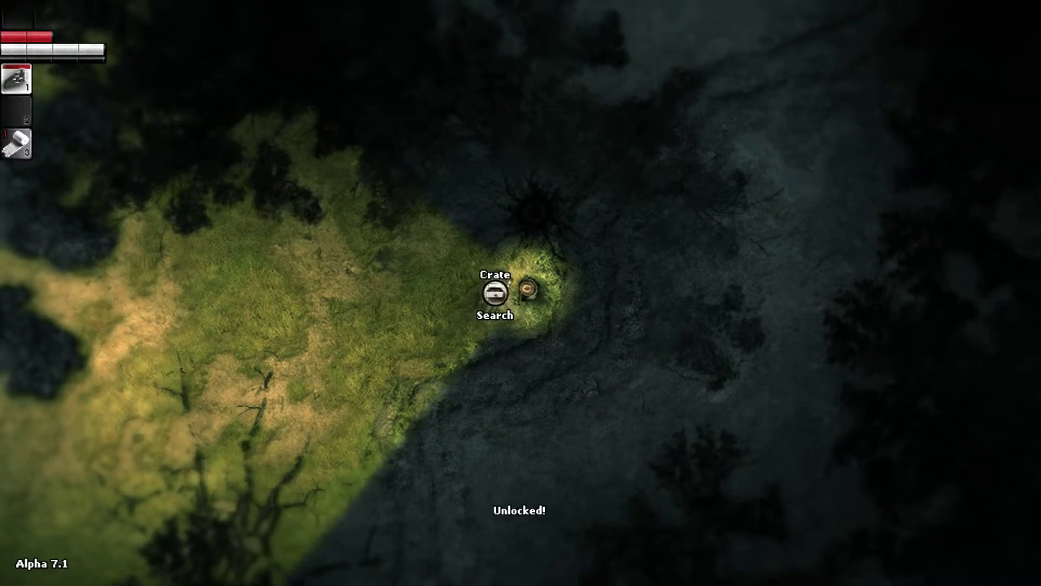
{"action": "key", "text": "e"}
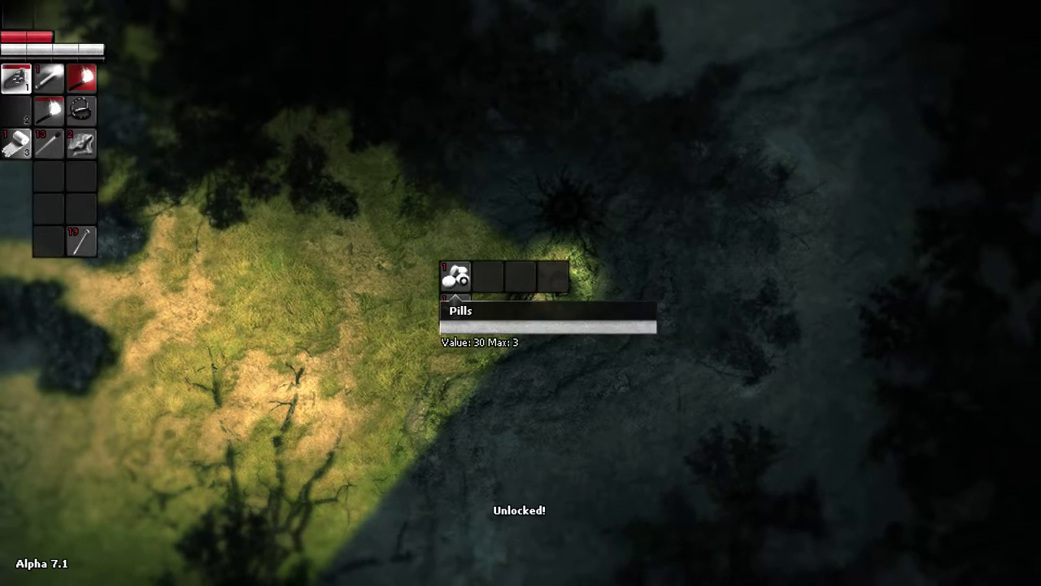
Step: Take the pills and the rag from the crate into the inventory
{"action": "double_click", "coordinate": [455, 277]}
{"action": "key", "text": "e"}
{"action": "key", "text": "w"}
{"action": "key", "text": "e"}
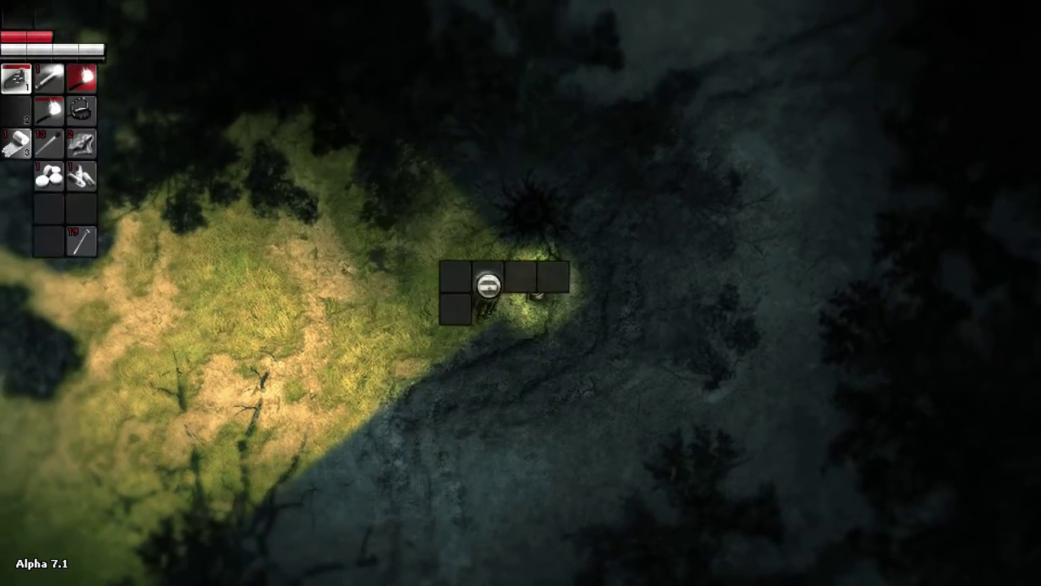
{"action": "double_click", "coordinate": [488, 283]}
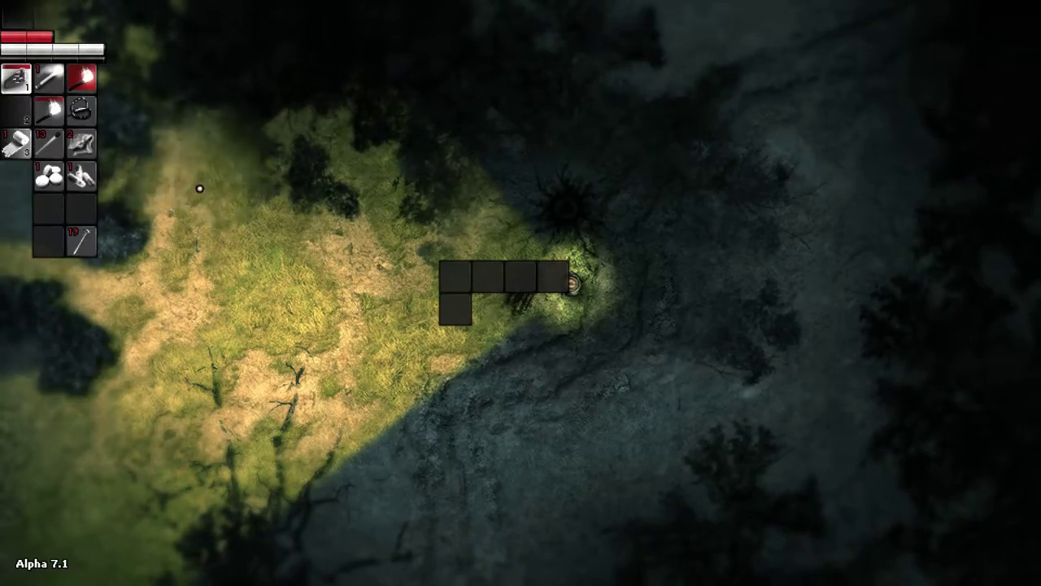
Step: Close the loot panels, then walk through the woods and clearing to the crop field
{"action": "key", "text": "Tab"}
{"action": "key", "text": "w"}
{"action": "key", "text": "w"}
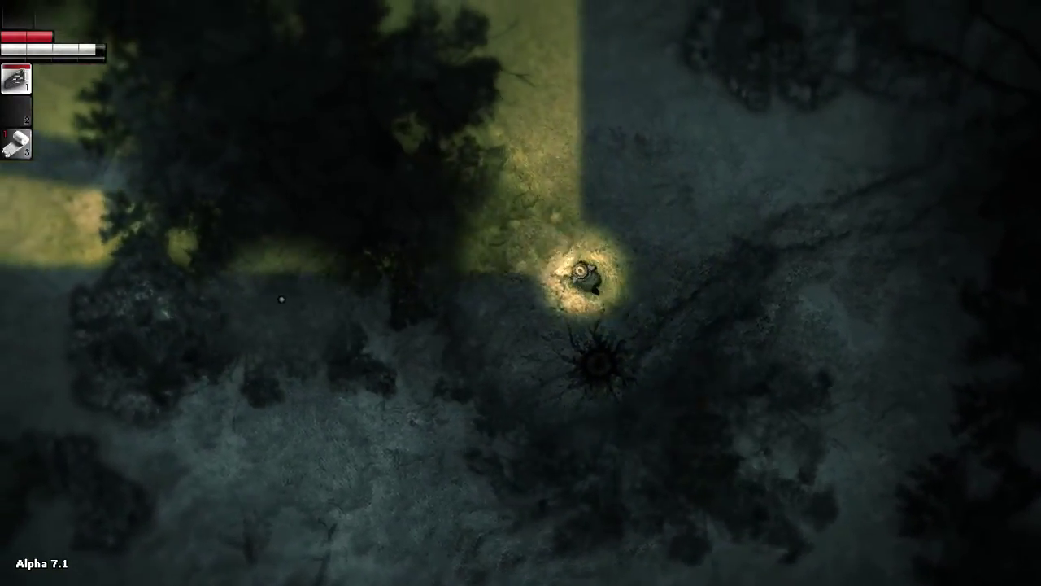
{"action": "key", "text": "w"}
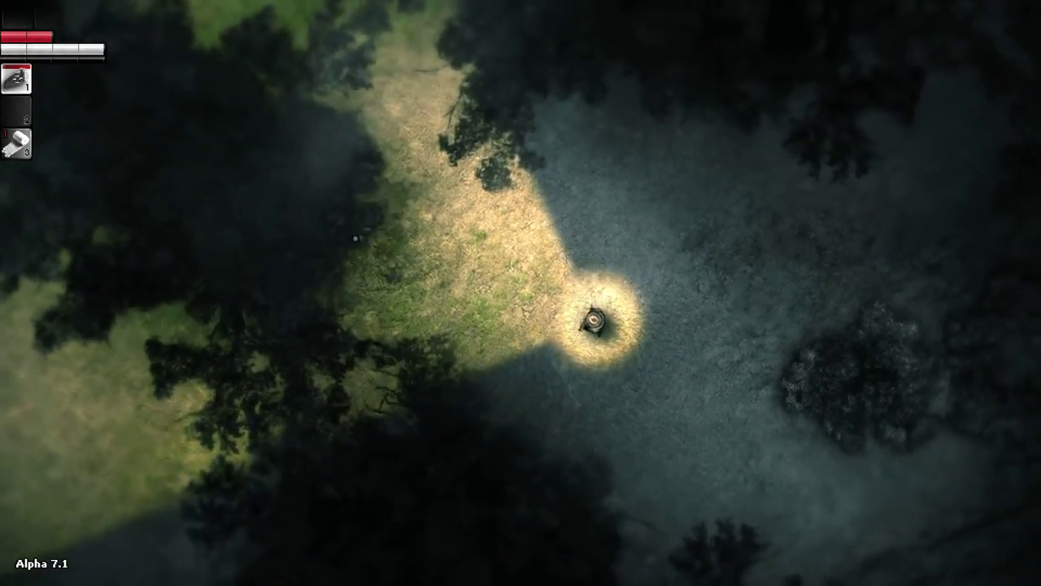
{"action": "key", "text": "w"}
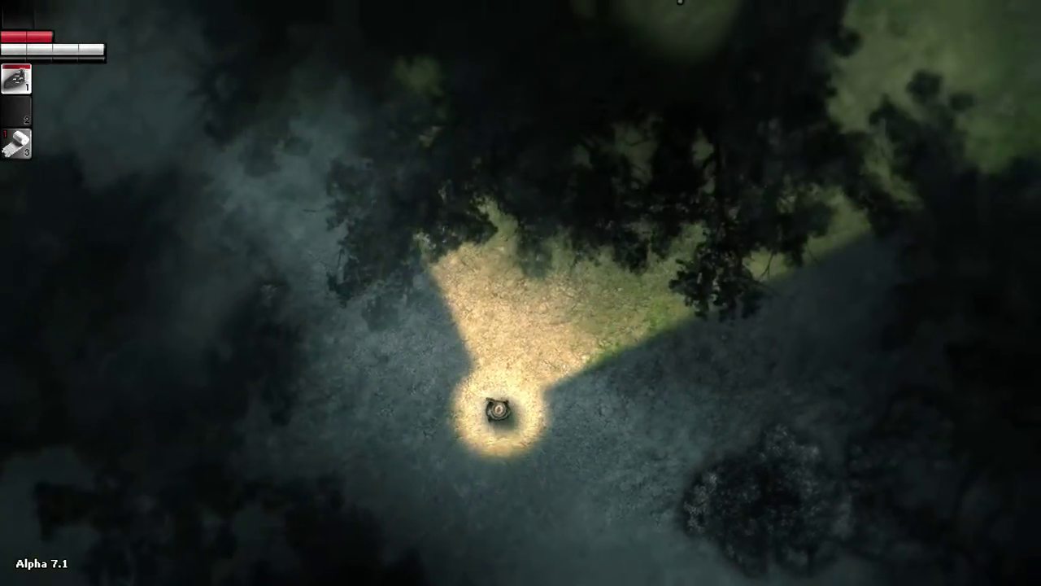
{"action": "key", "text": "w"}
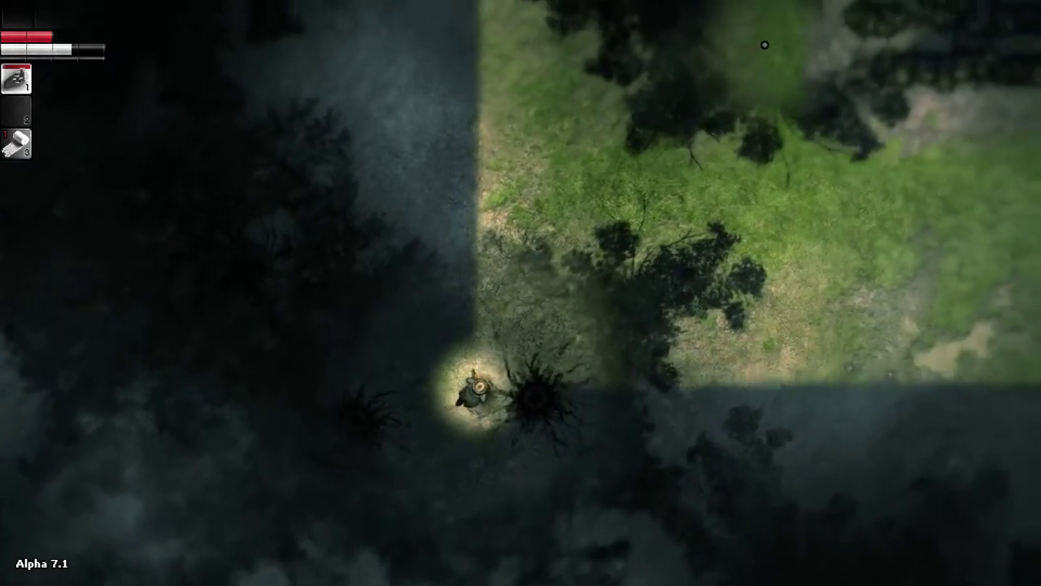
{"action": "key", "text": "w"}
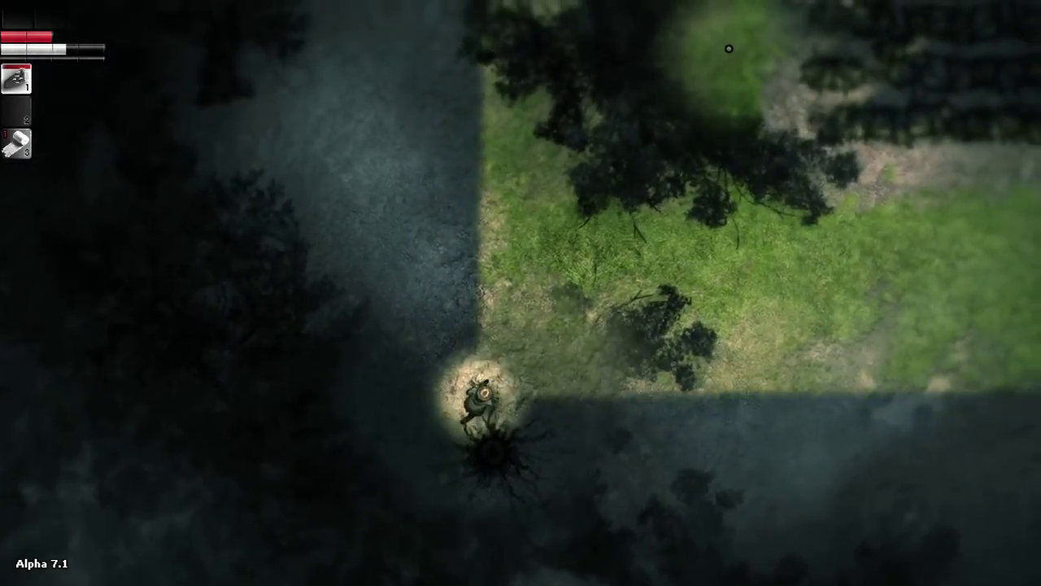
{"action": "key", "text": "w"}
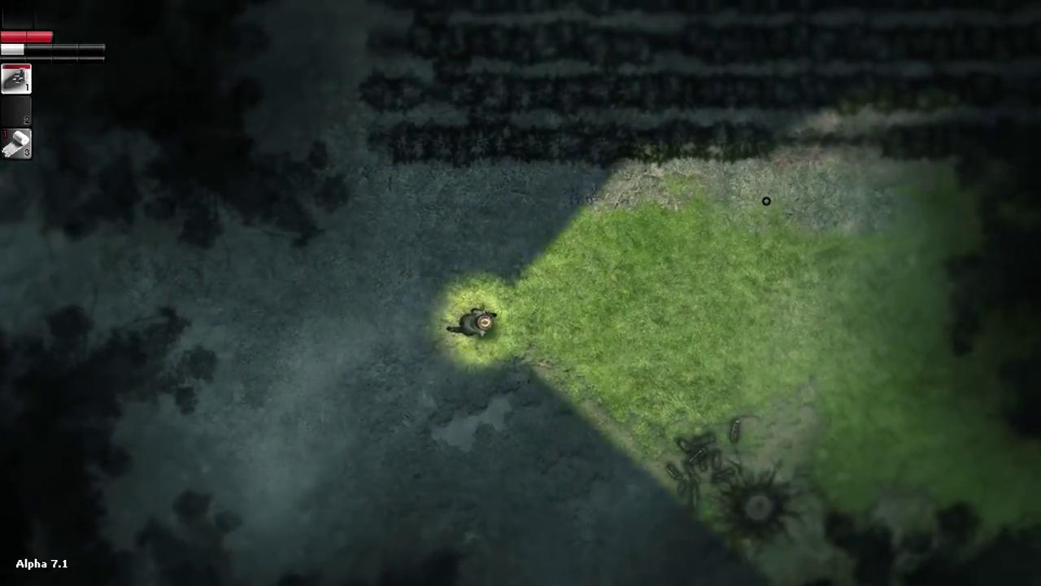
{"action": "key", "text": "w"}
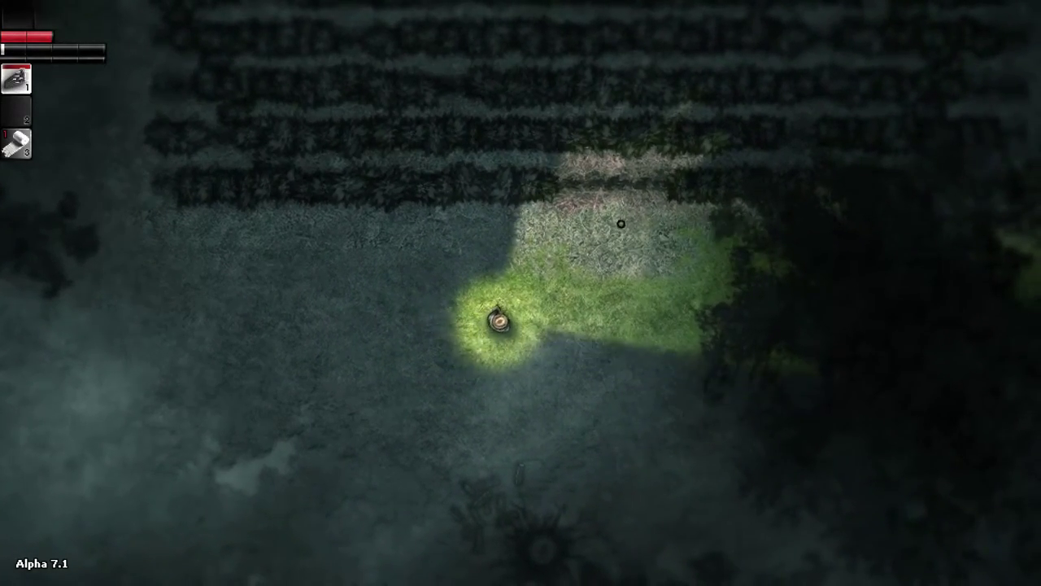
{"action": "key", "text": "w"}
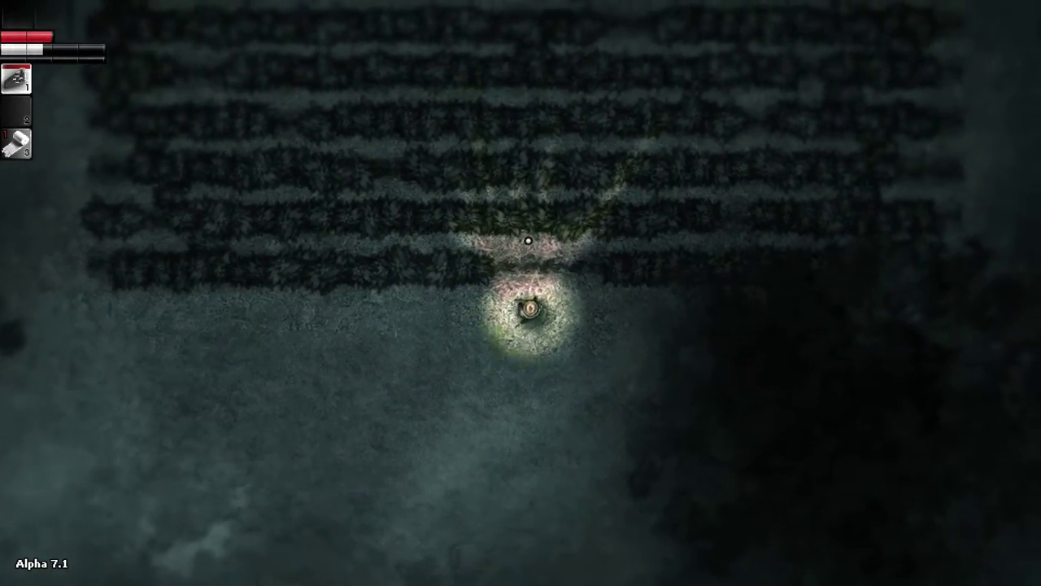
{"action": "key", "text": "w"}
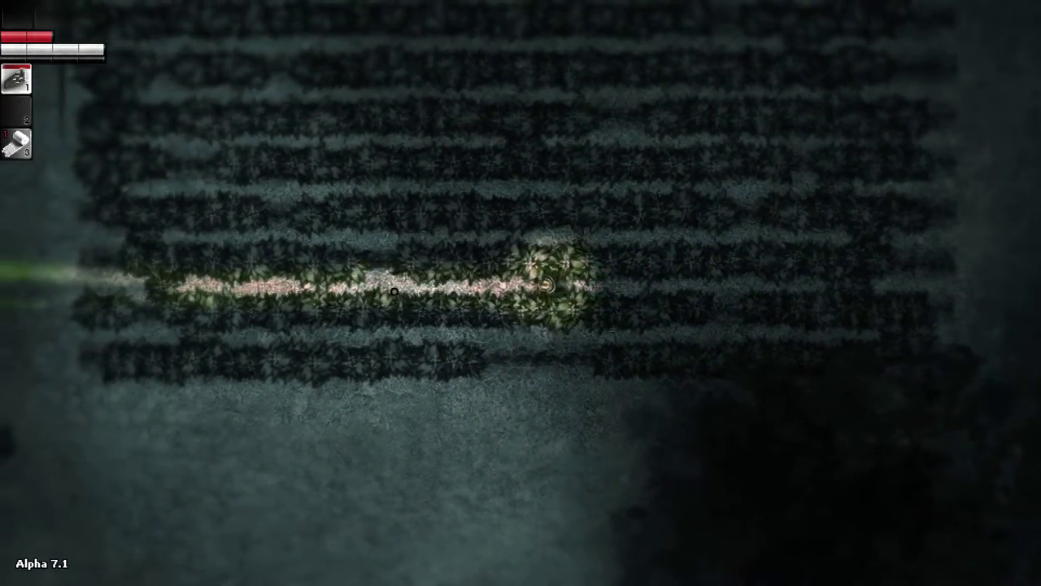
{"action": "key", "text": "a"}
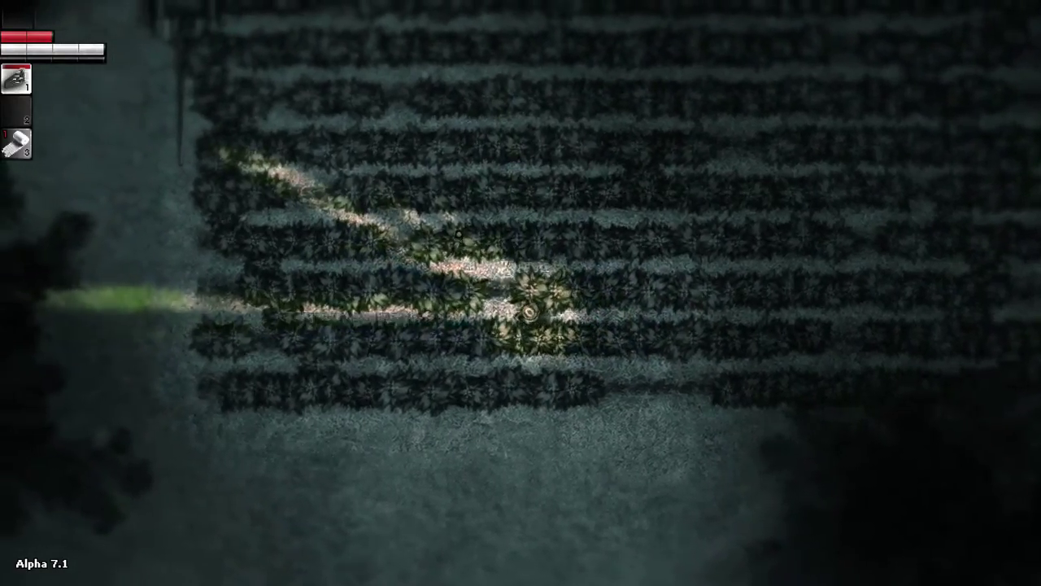
Step: Walk west through the crop rows to the field's far edge beside the wooden shed
{"action": "key", "text": "w"}
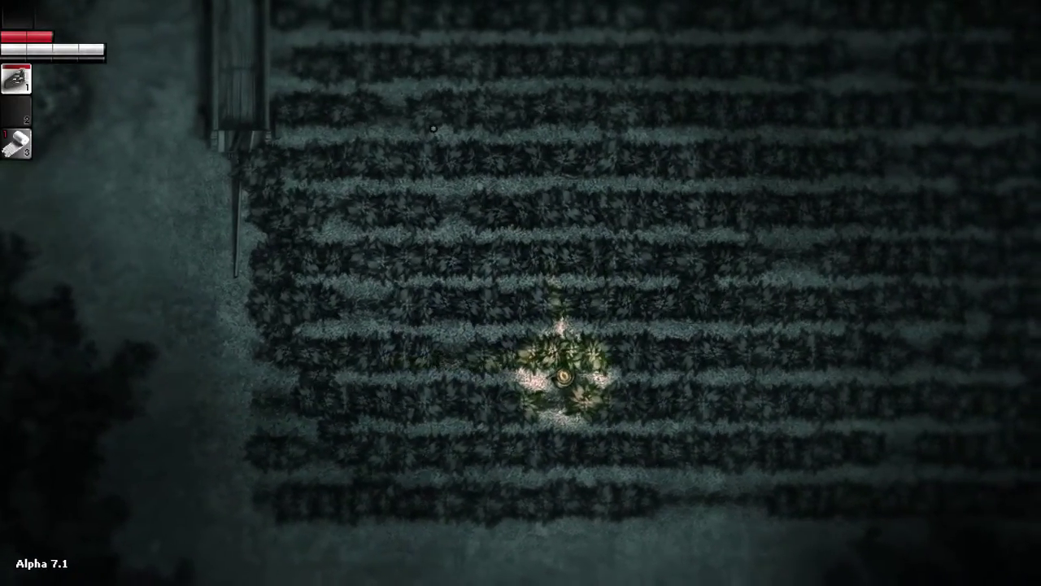
{"action": "key", "text": "d"}
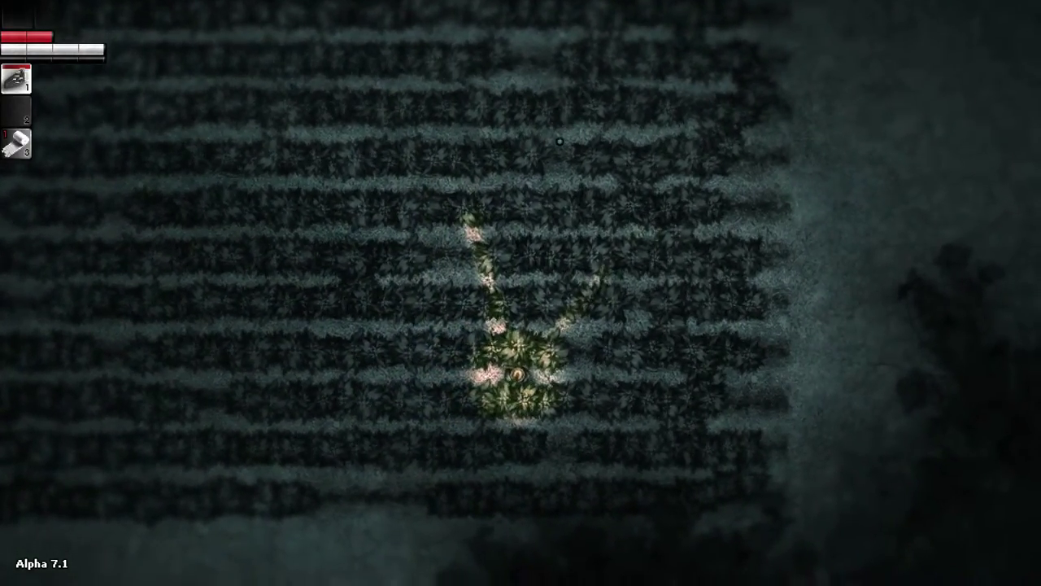
{"action": "key", "text": "d"}
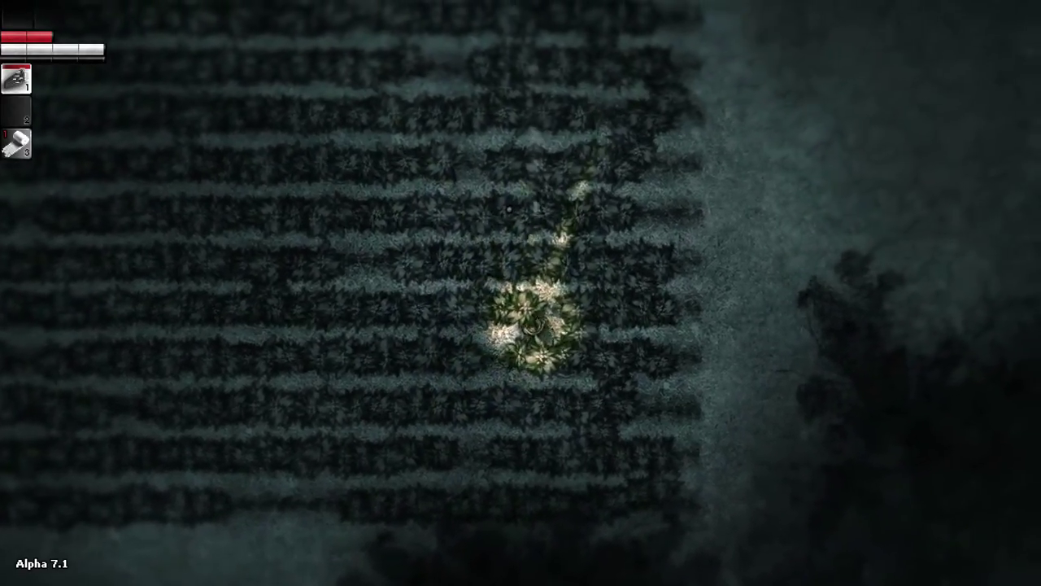
{"action": "key", "text": "a"}
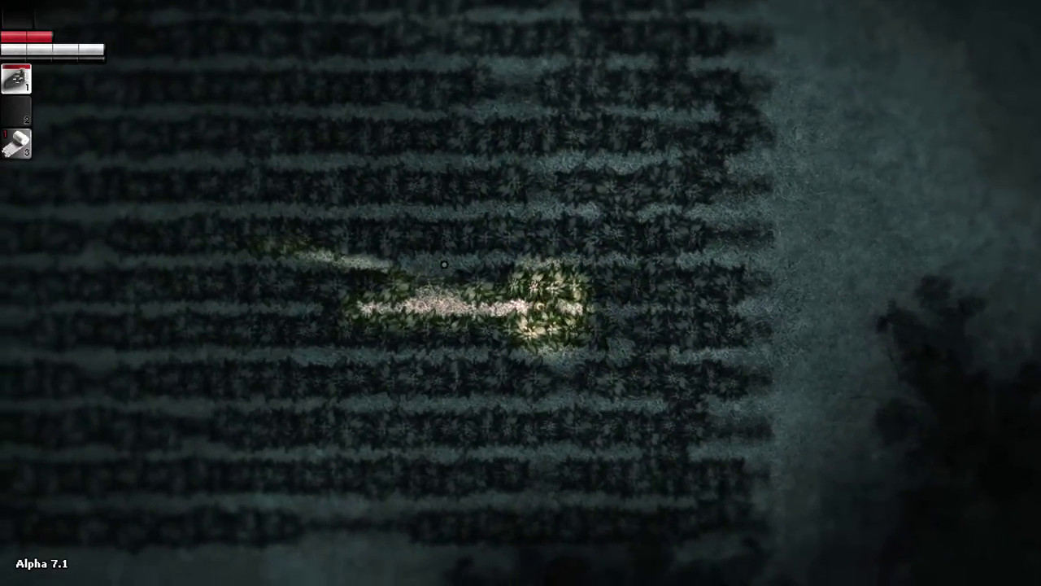
{"action": "key", "text": "a"}
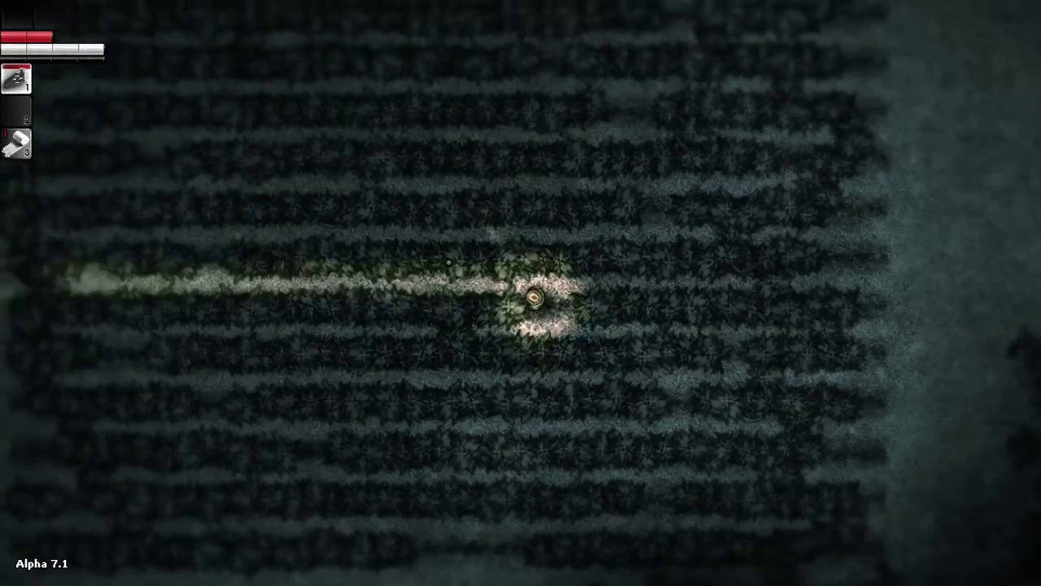
{"action": "key", "text": "a"}
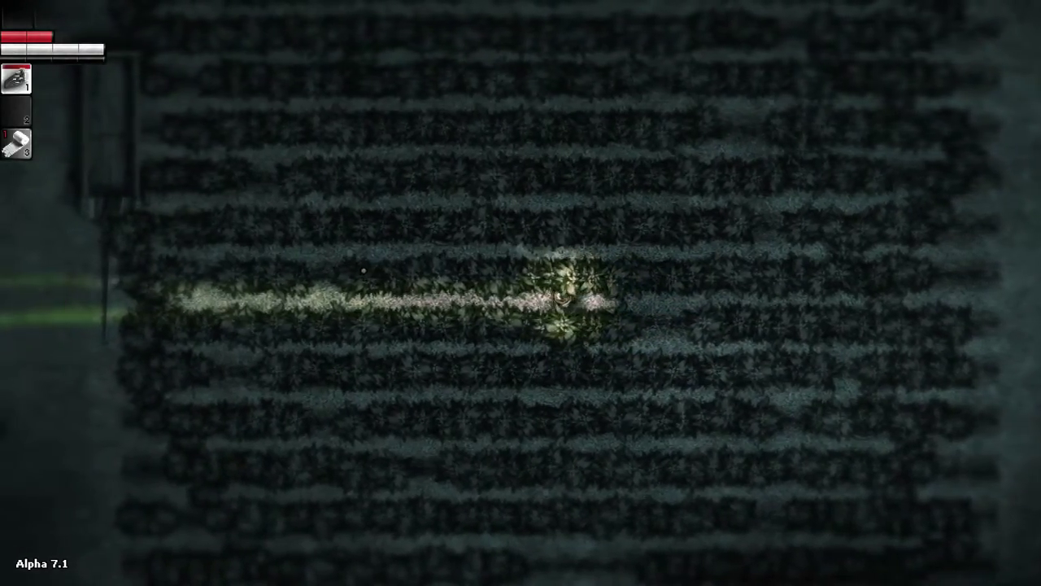
{"action": "key", "text": "w"}
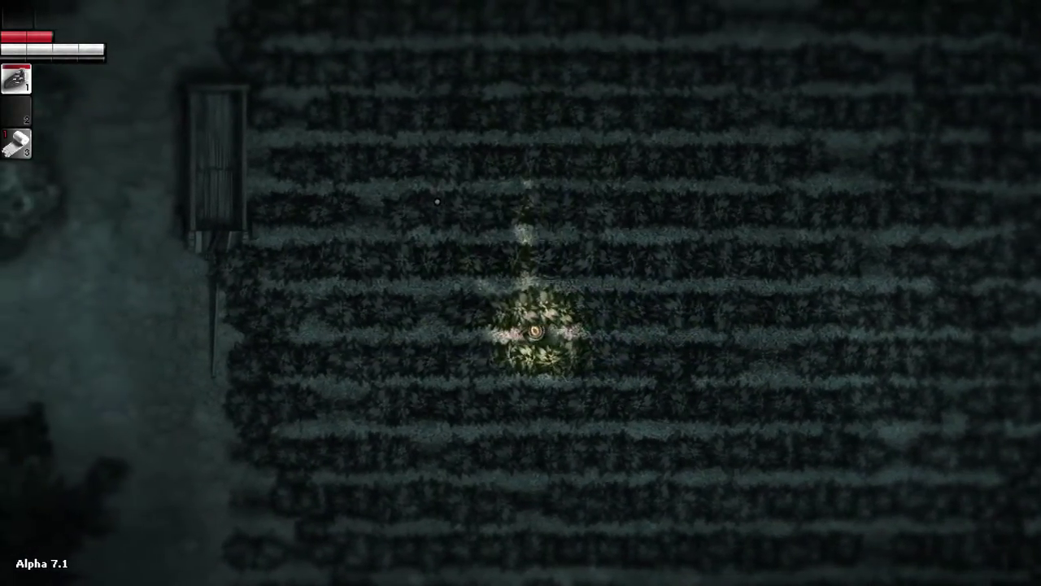
{"action": "key", "text": "a"}
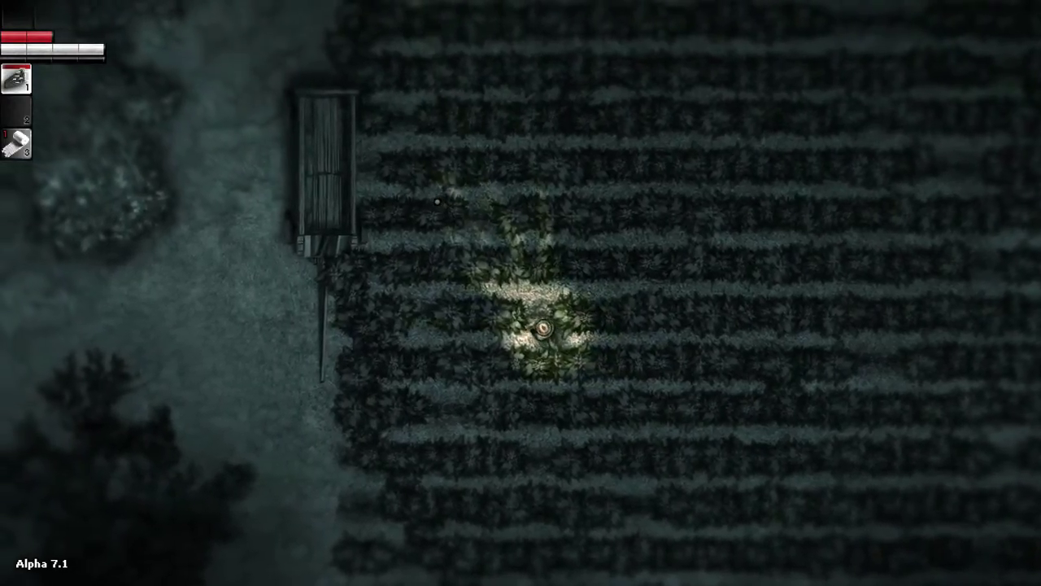
{"action": "key", "text": "d"}
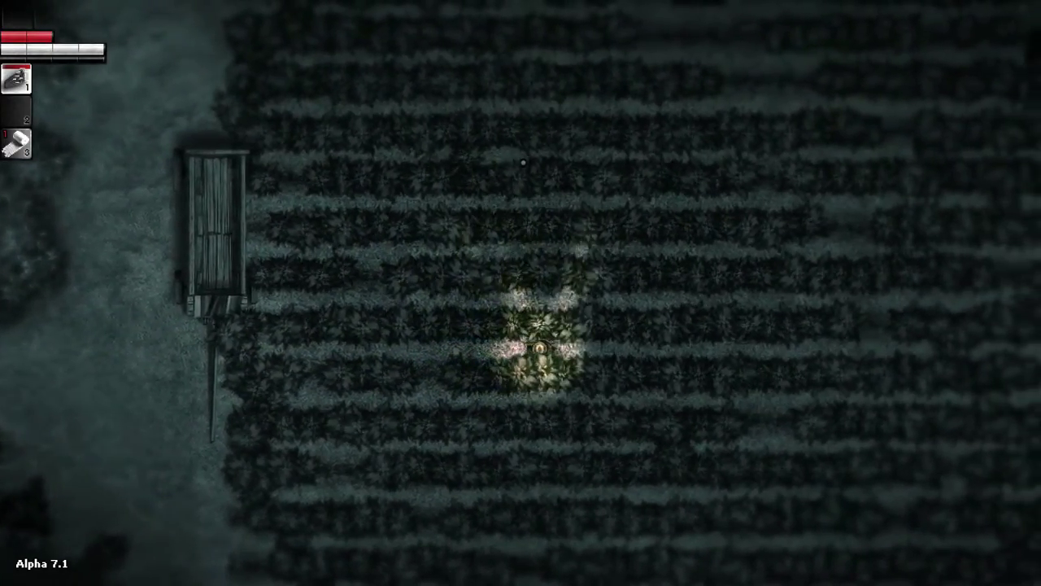
{"action": "key", "text": "d"}
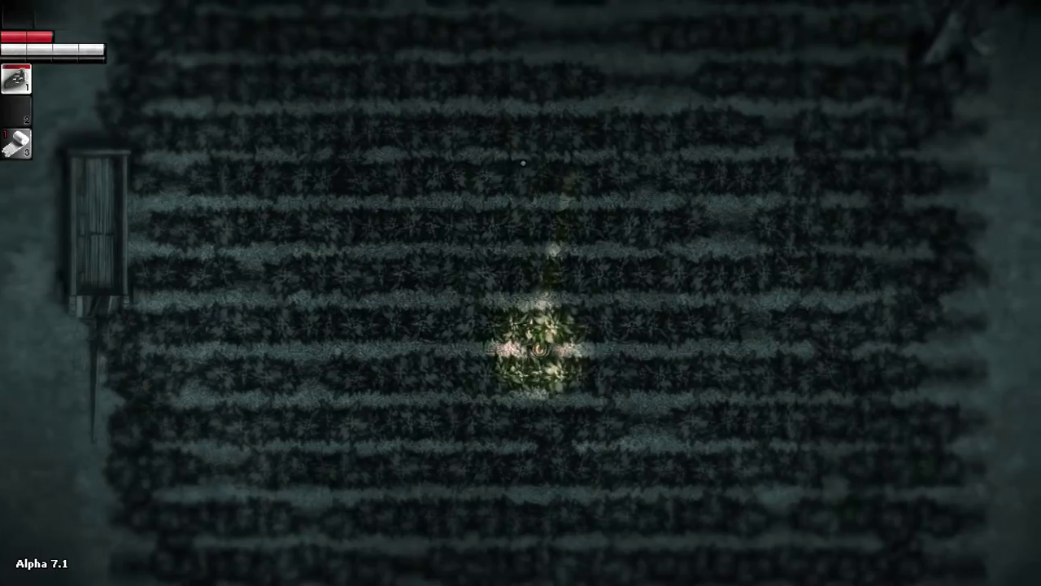
Step: Walk right toward the field's eastern edge, then back left along the crop rows
{"action": "key", "text": "d"}
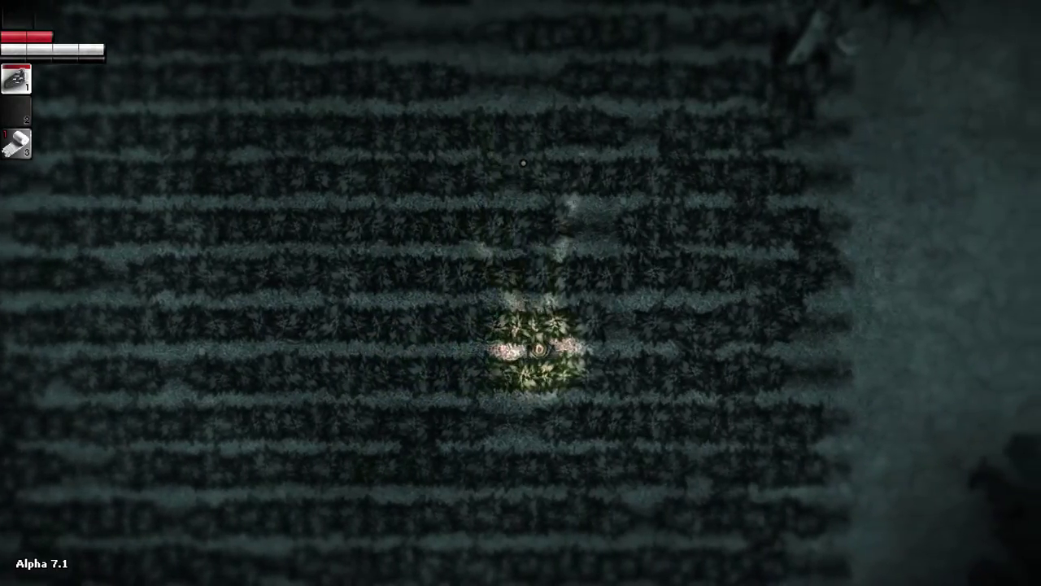
{"action": "key", "text": "d"}
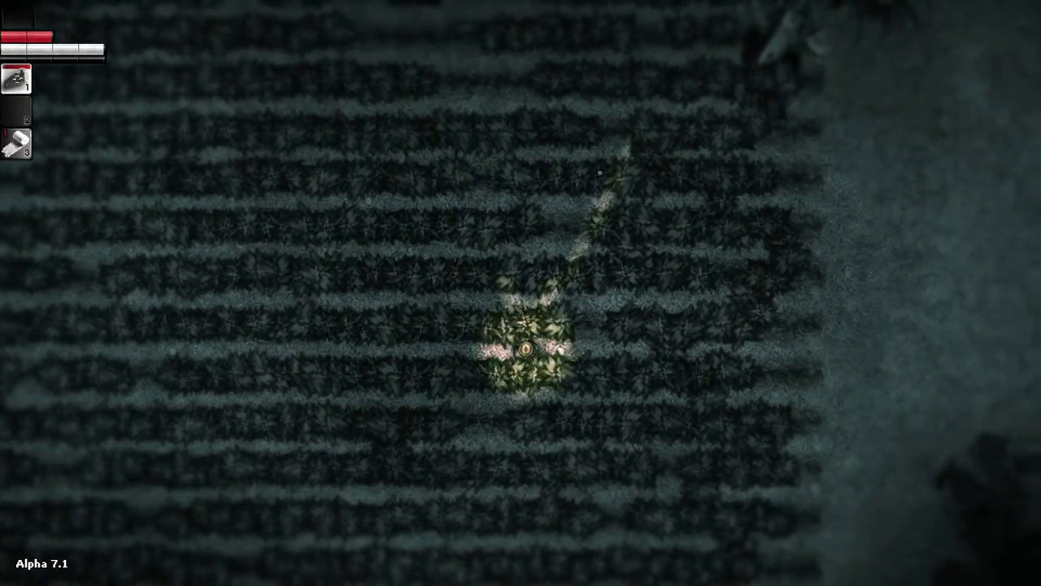
{"action": "key", "text": "w"}
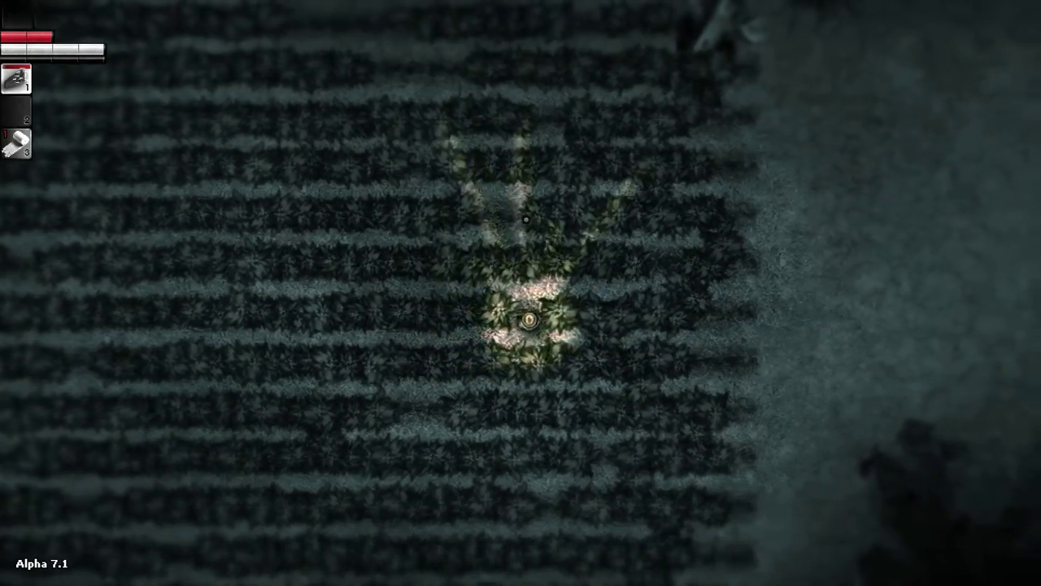
{"action": "key", "text": "d"}
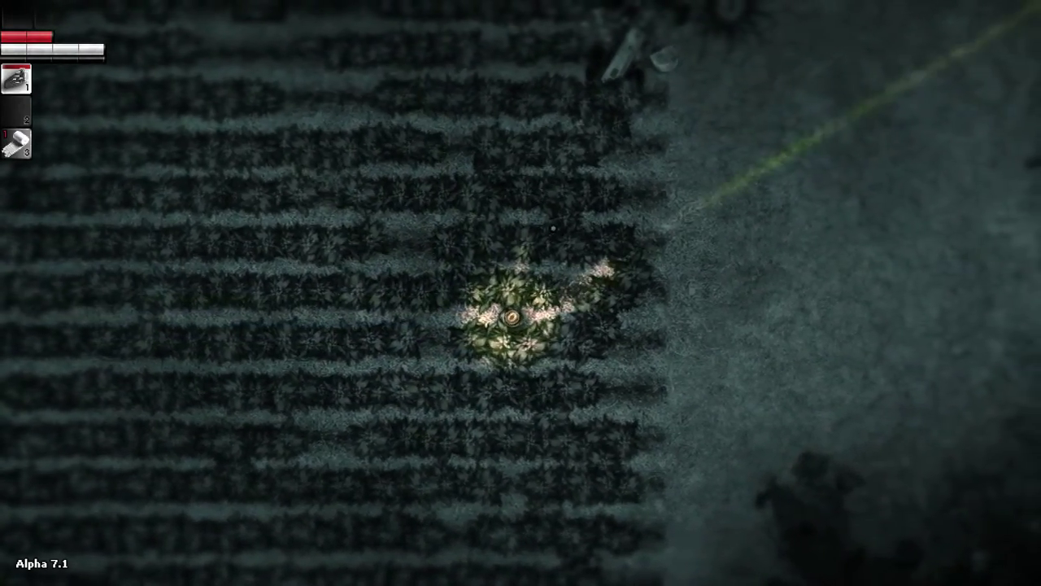
{"action": "key", "text": "w"}
{"action": "key", "text": "a"}
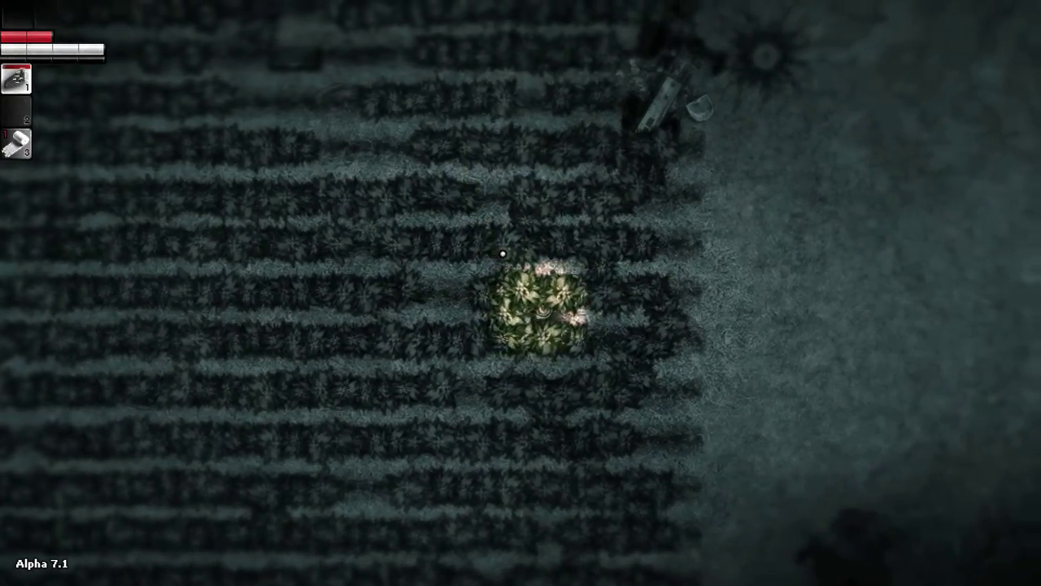
{"action": "key", "text": "d"}
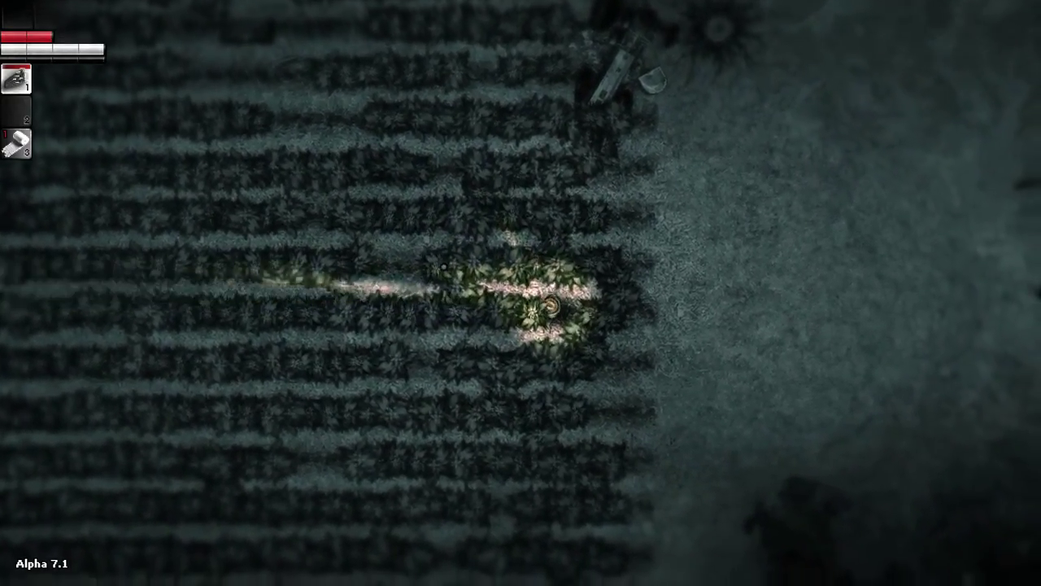
{"action": "key", "text": "a"}
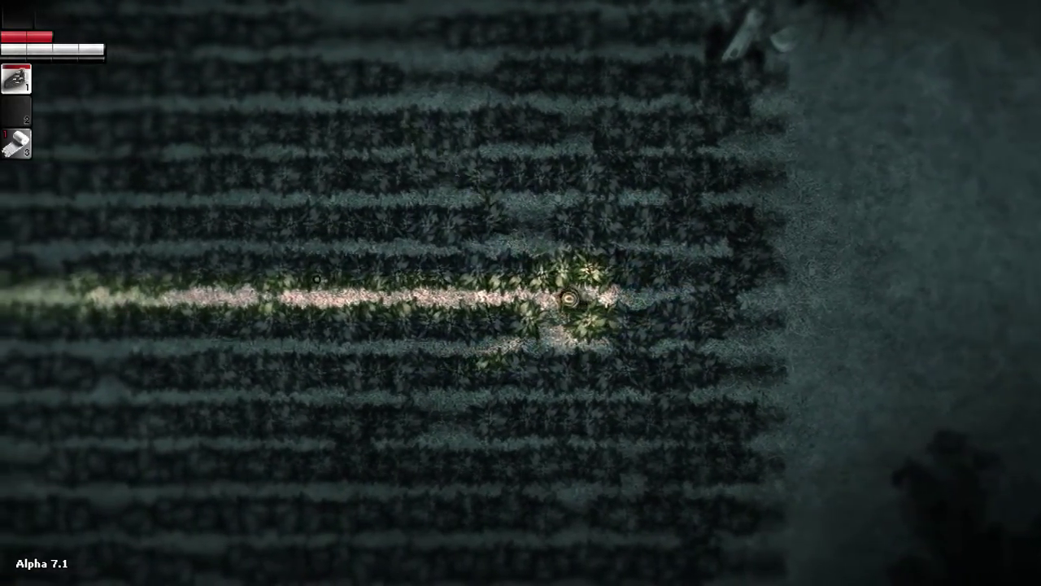
{"action": "key", "text": "a"}
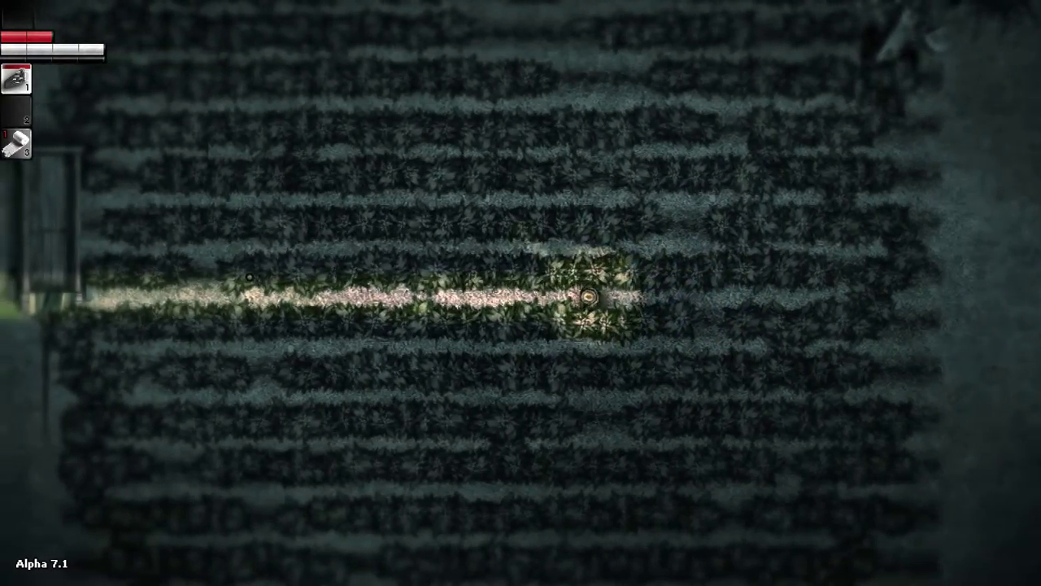
Step: Approach the wooden shed on the left and toggle the flashlight beside it
{"action": "key", "text": "a"}
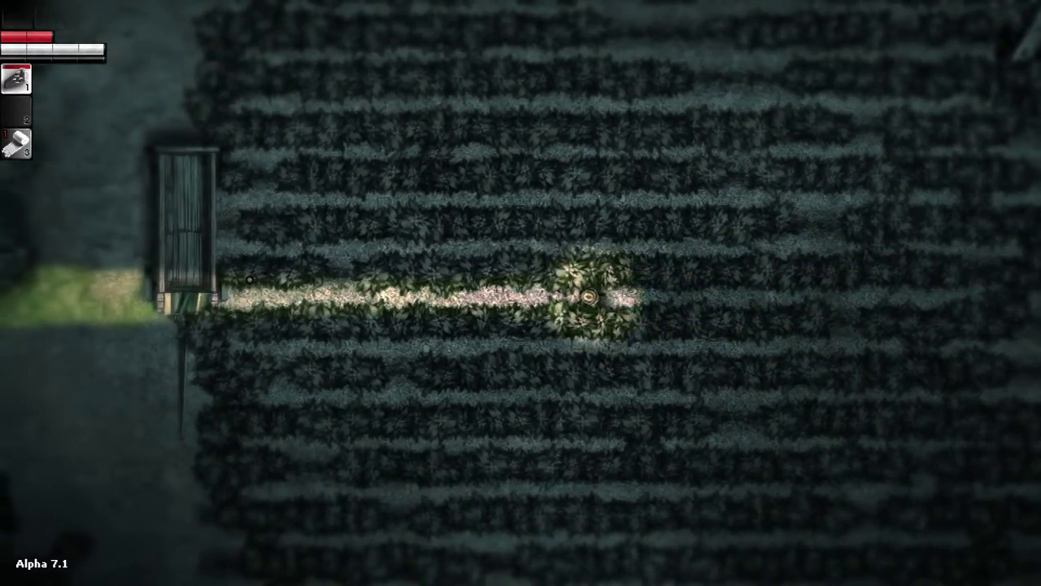
{"action": "key", "text": "a"}
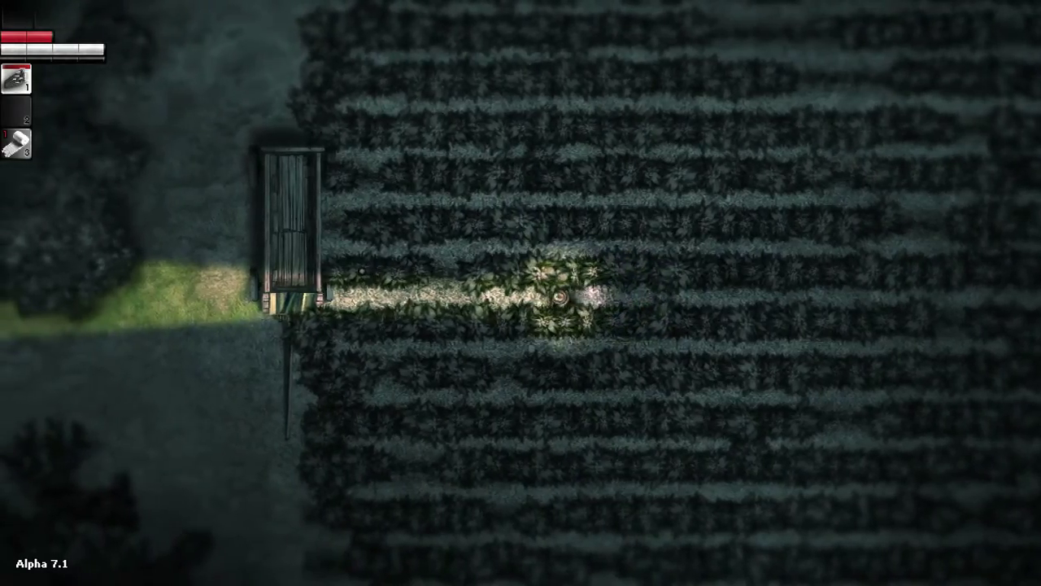
{"action": "key", "text": "a"}
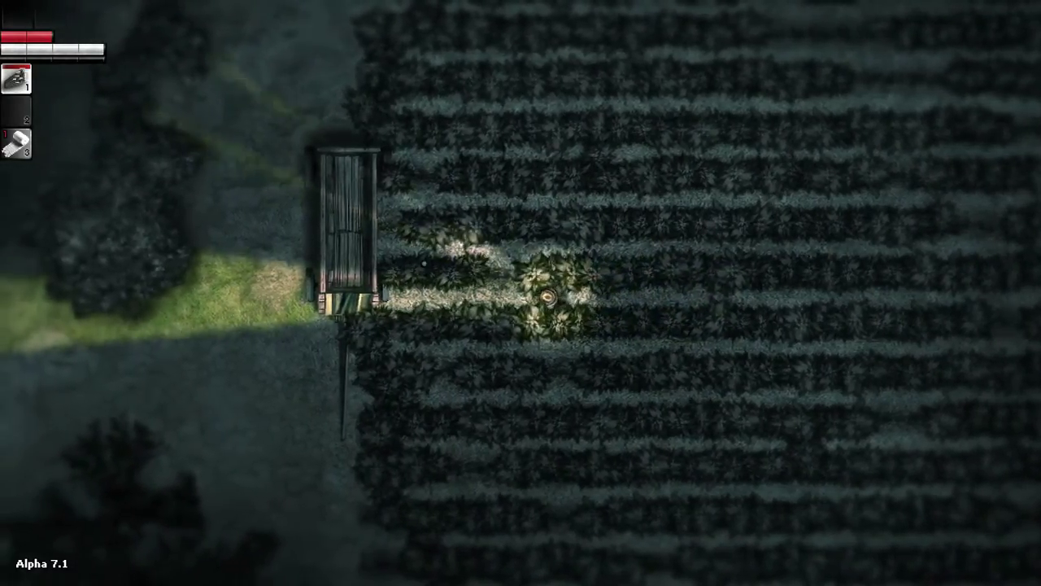
{"action": "key", "text": "w"}
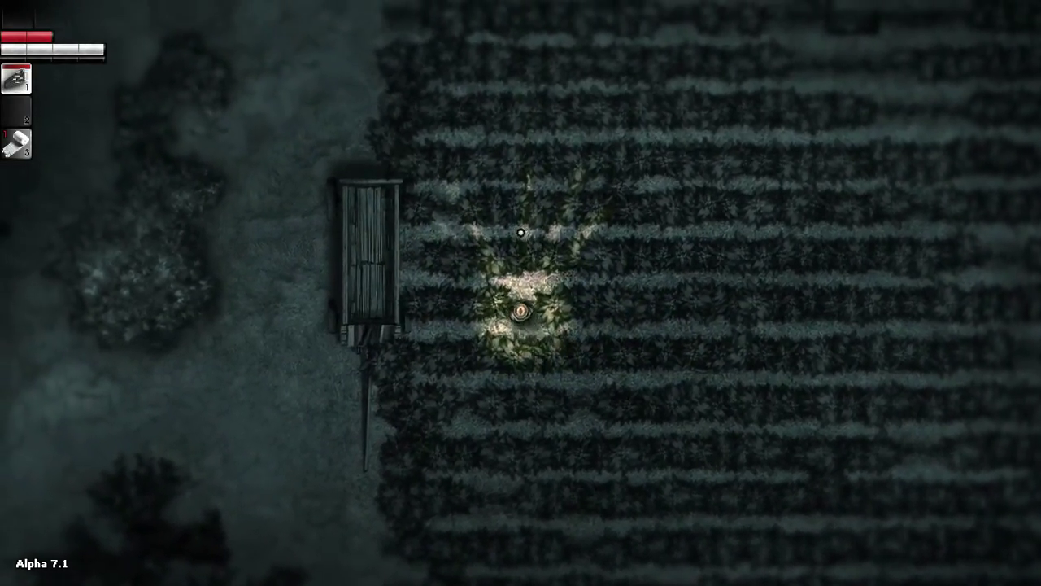
{"action": "key", "text": "a"}
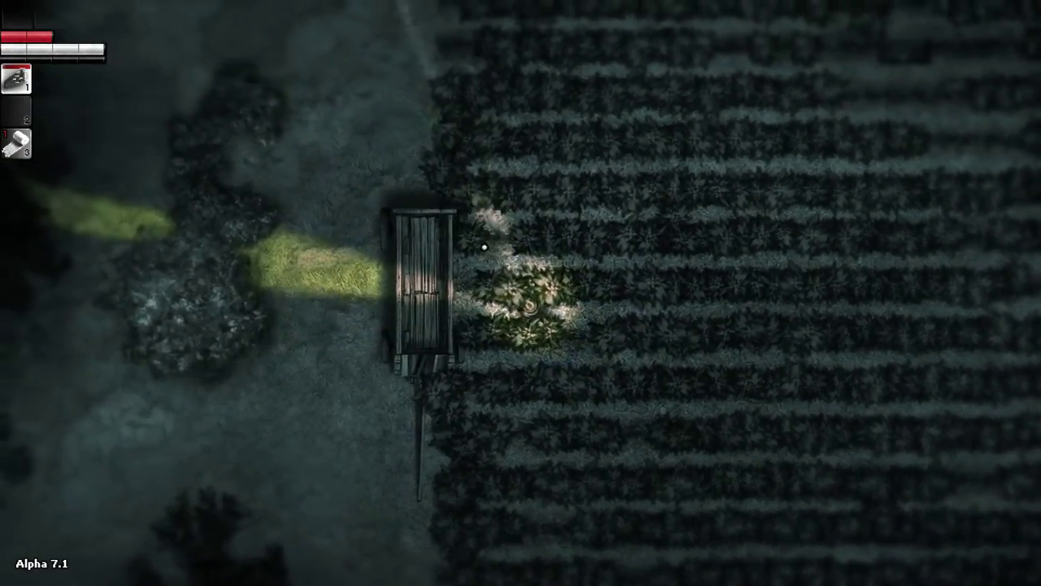
{"action": "key", "text": "w"}
{"action": "key", "text": "f"}
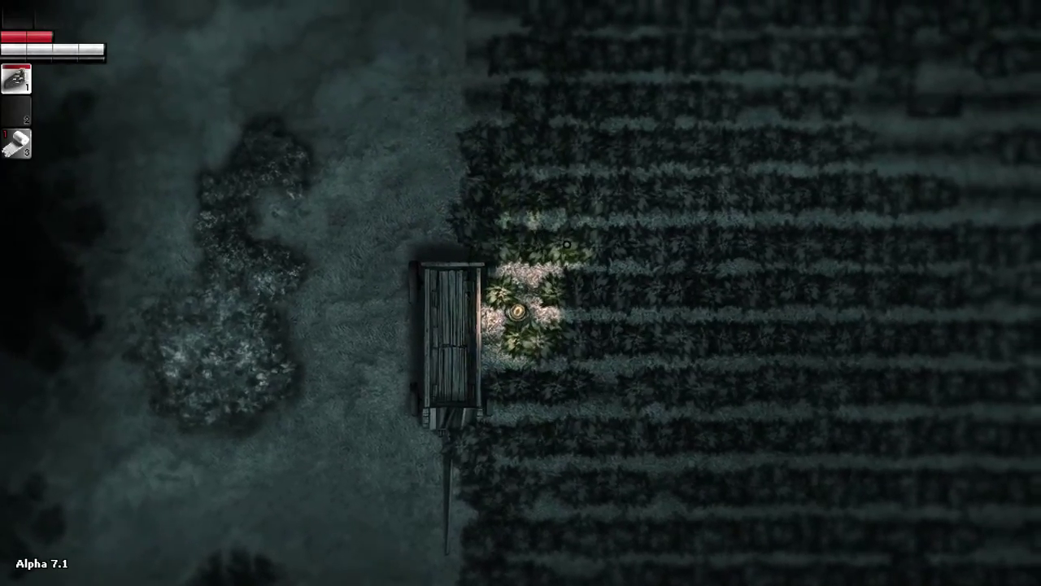
{"action": "key", "text": "f"}
Step: Head back right through the crops, sweeping the light toward the crate
{"action": "key", "text": "d"}
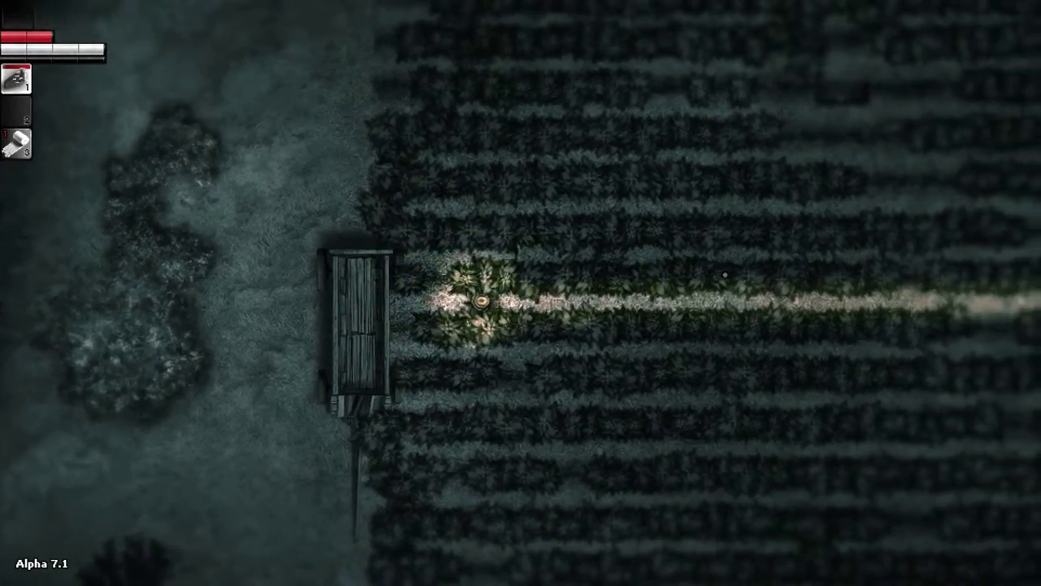
{"action": "key", "text": "f"}
{"action": "key", "text": "d"}
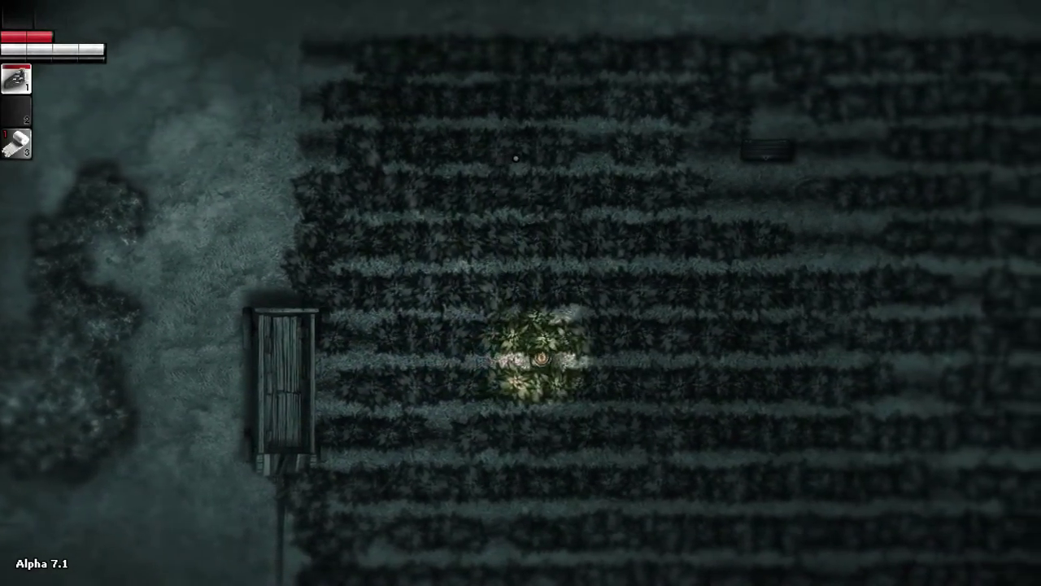
{"action": "key", "text": "d"}
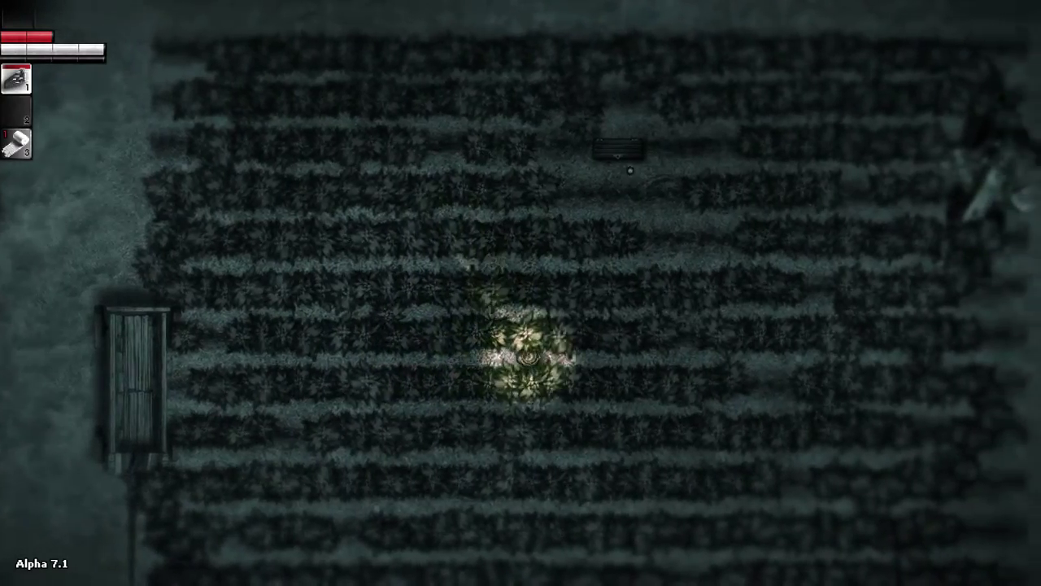
{"action": "key", "text": "f"}
{"action": "key", "text": "d"}
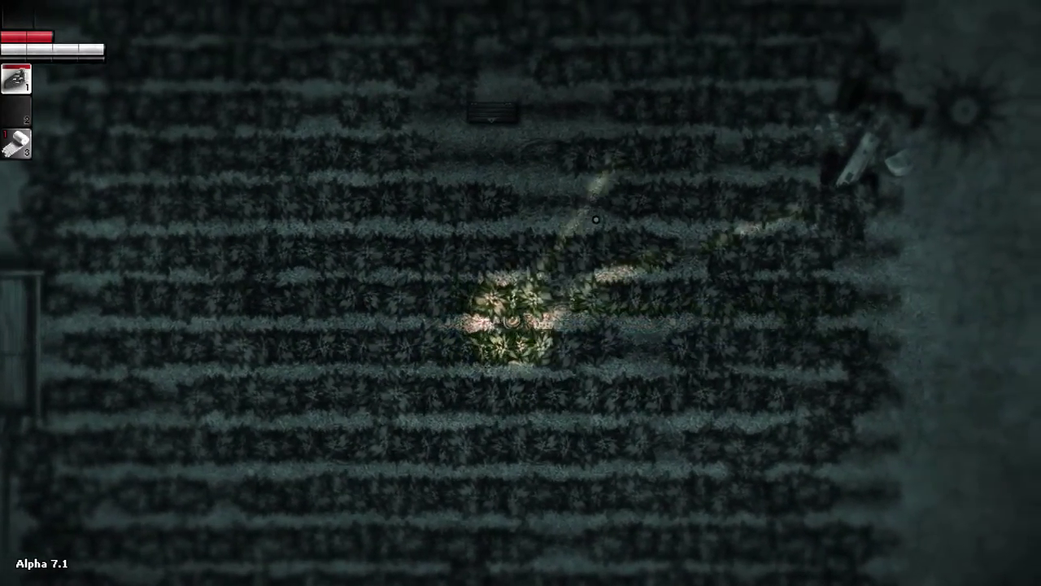
{"action": "key", "text": "d"}
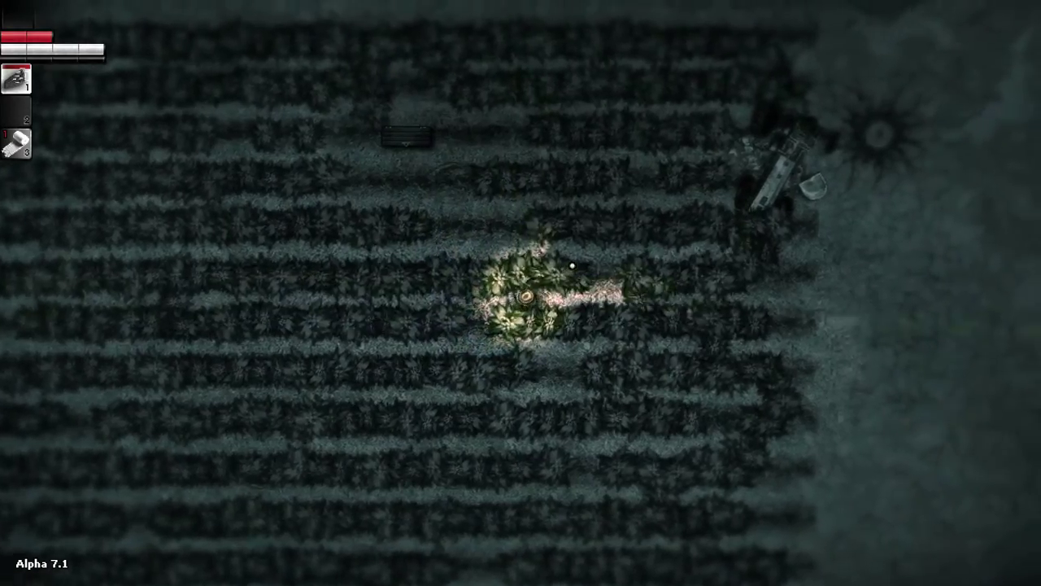
{"action": "key", "text": "d"}
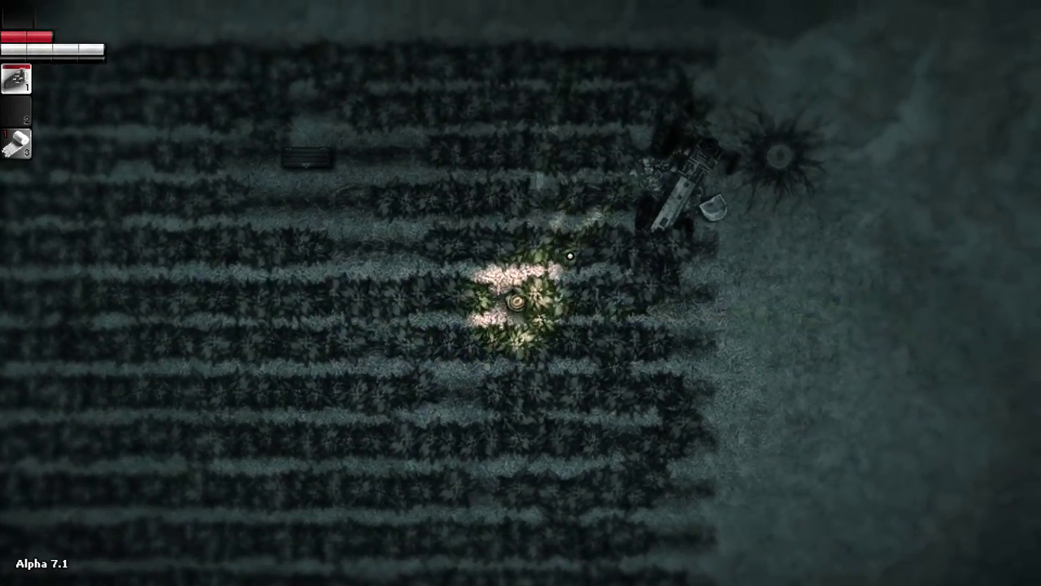
Step: Return left and stand right beside the crate hidden in the crops
{"action": "key", "text": "a"}
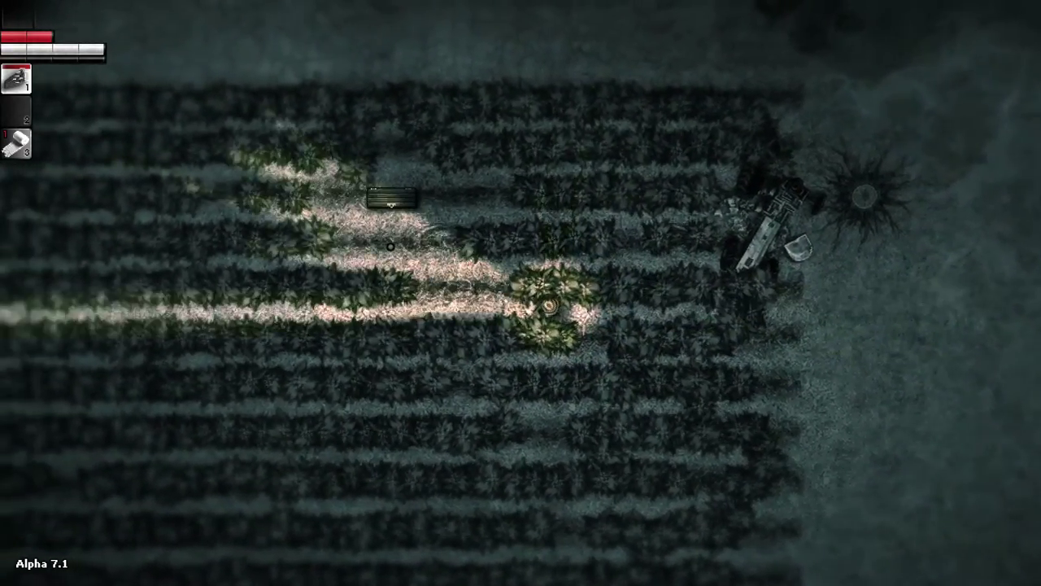
{"action": "key", "text": "a"}
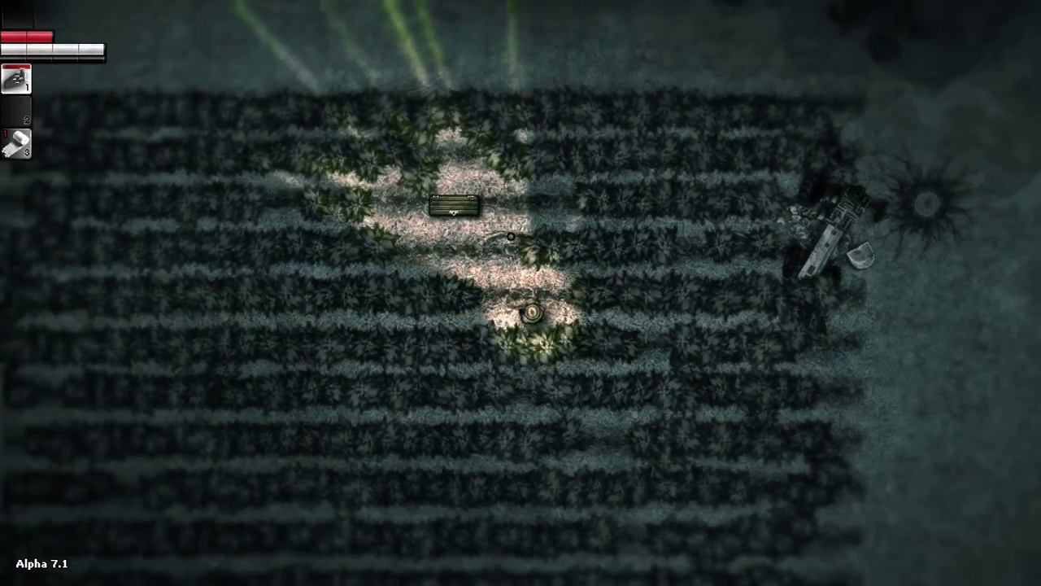
{"action": "key", "text": "a"}
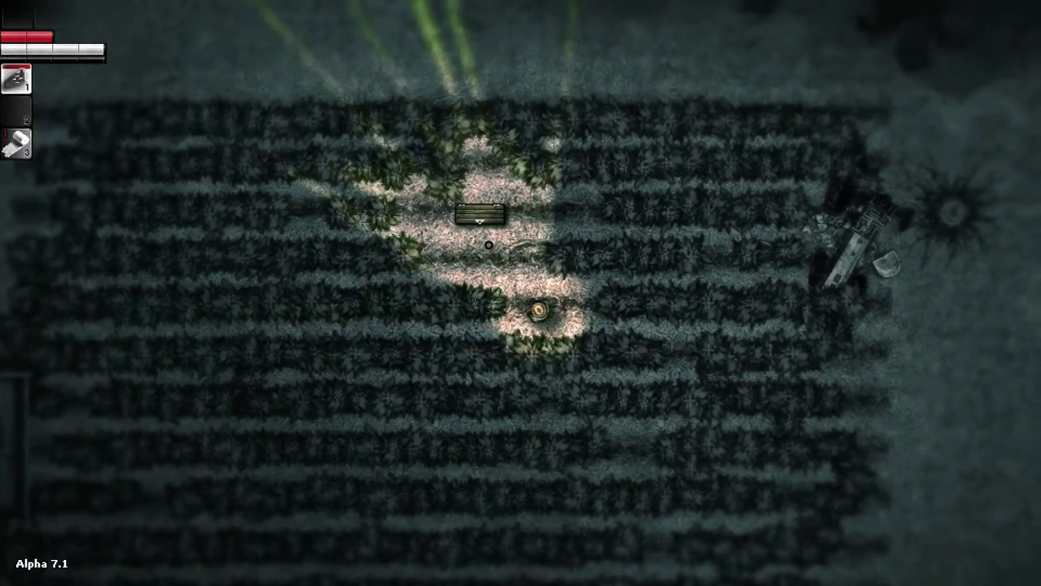
{"action": "key", "text": "w"}
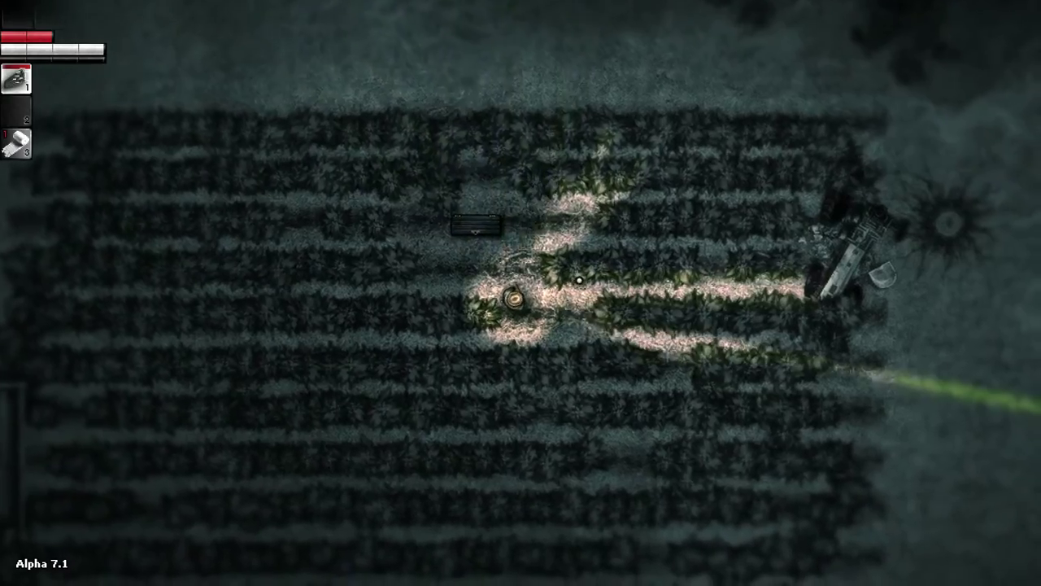
{"action": "key", "text": "a"}
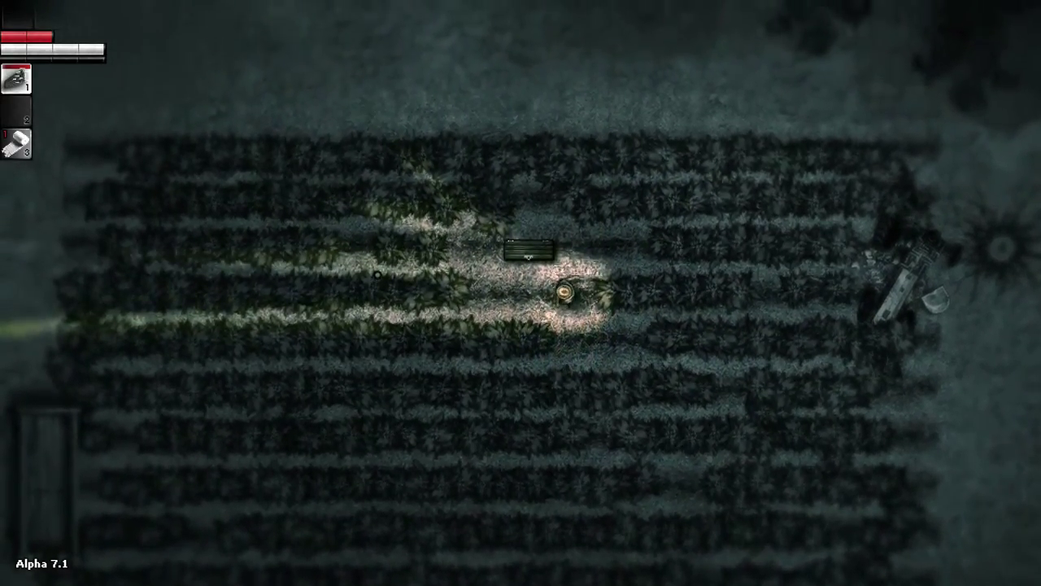
{"action": "key", "text": "w"}
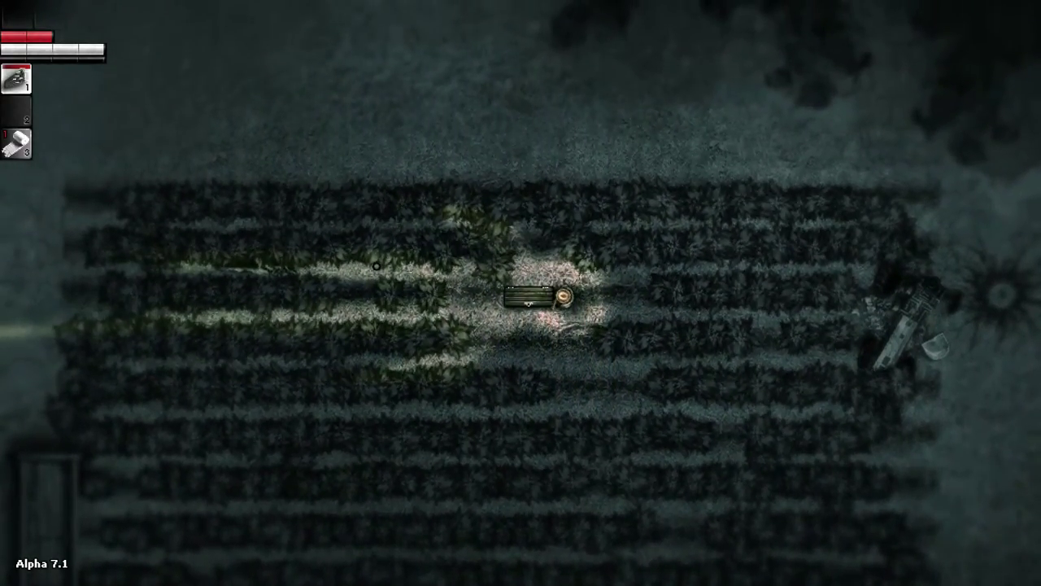
{"action": "key", "text": "a"}
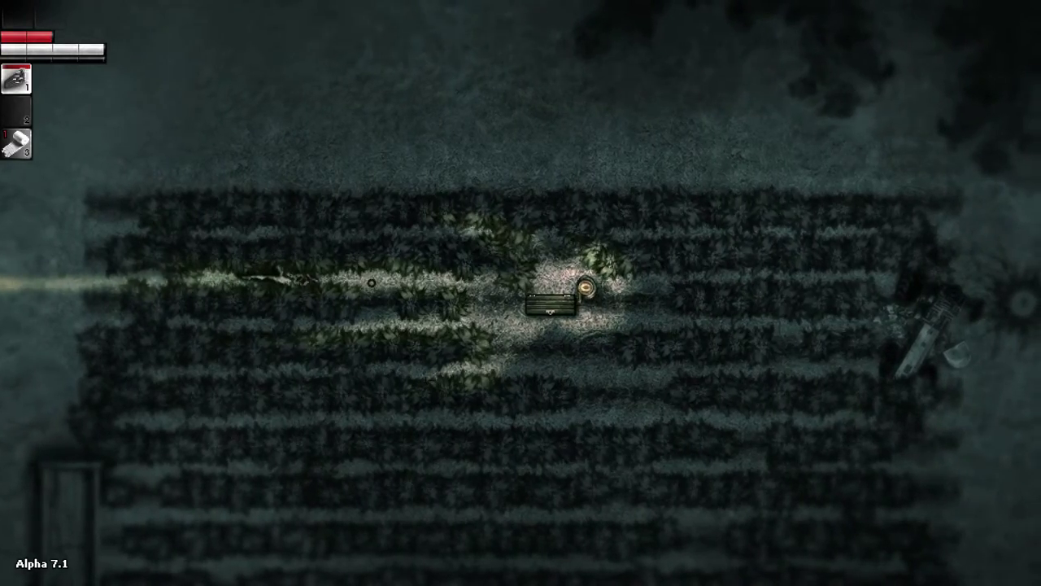
Step: Search the crate for the 9v battery, close it, and step away
{"action": "key", "text": "a"}
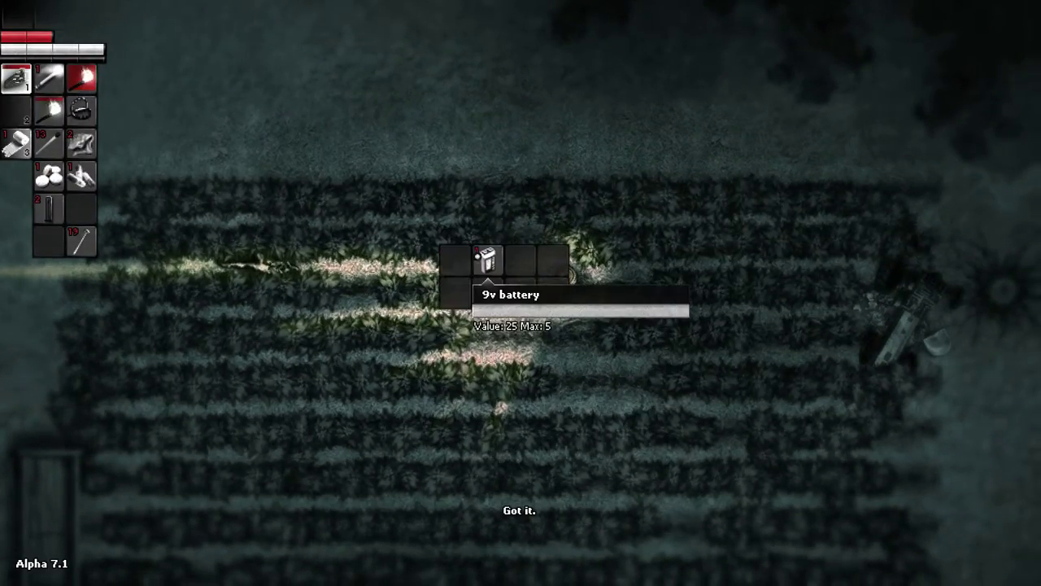
{"action": "key", "text": "Escape"}
{"action": "key", "text": "w"}
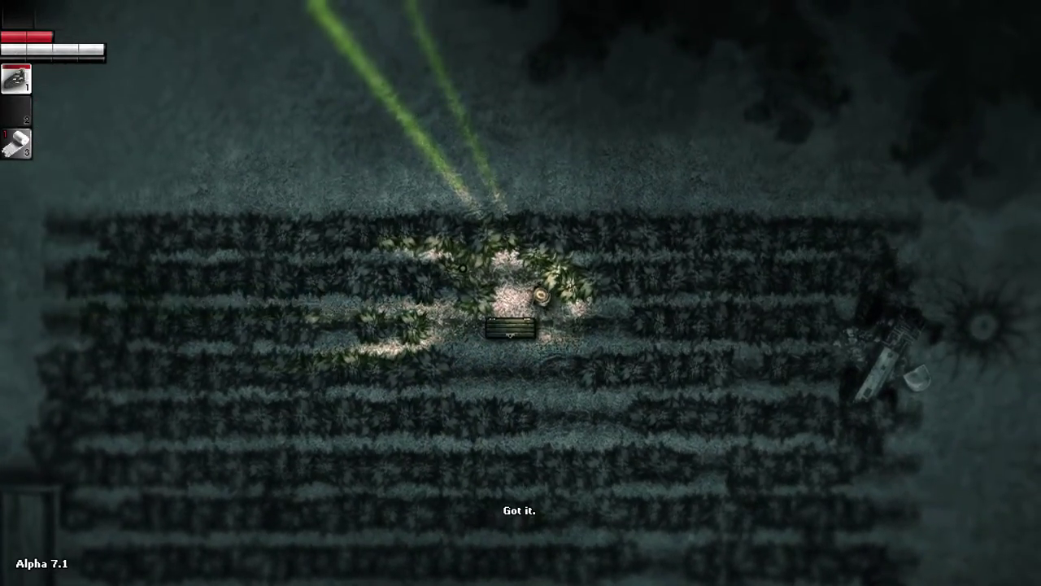
{"action": "key", "text": "w"}
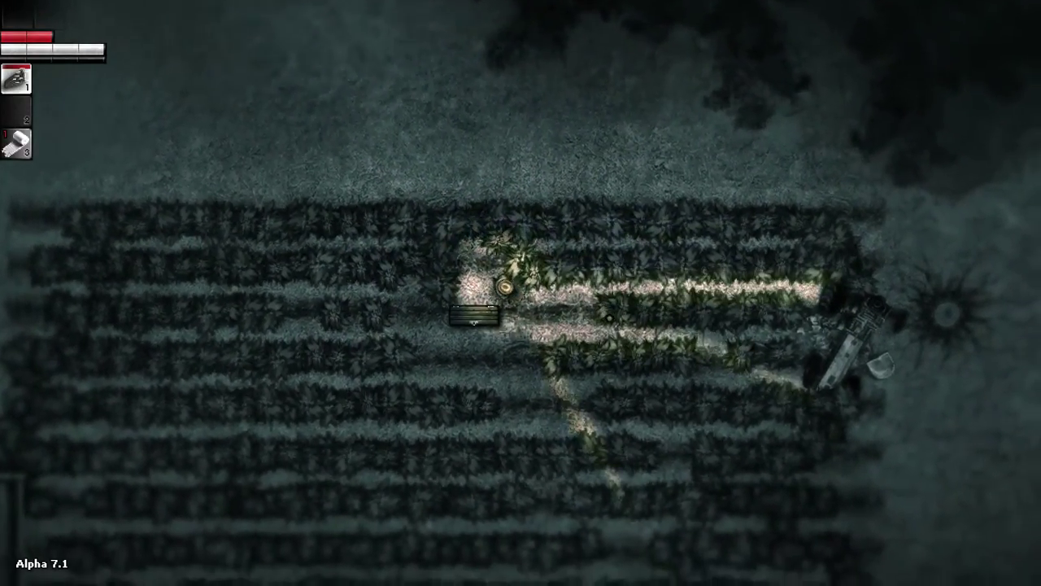
Step: Walk down past the crate through the crop rows toward the shed
{"action": "key", "text": "s"}
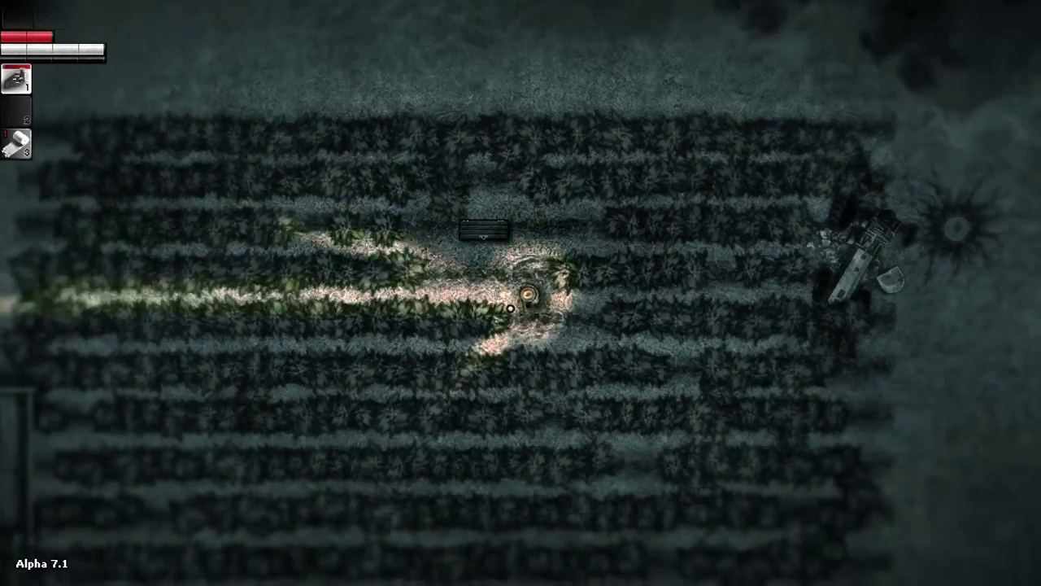
{"action": "key", "text": "s"}
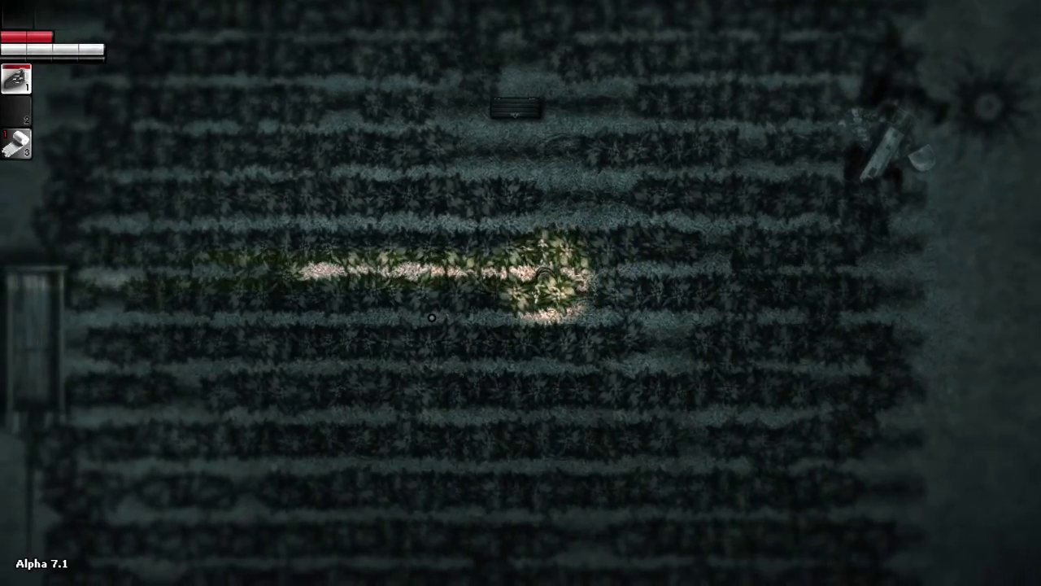
{"action": "key", "text": "d"}
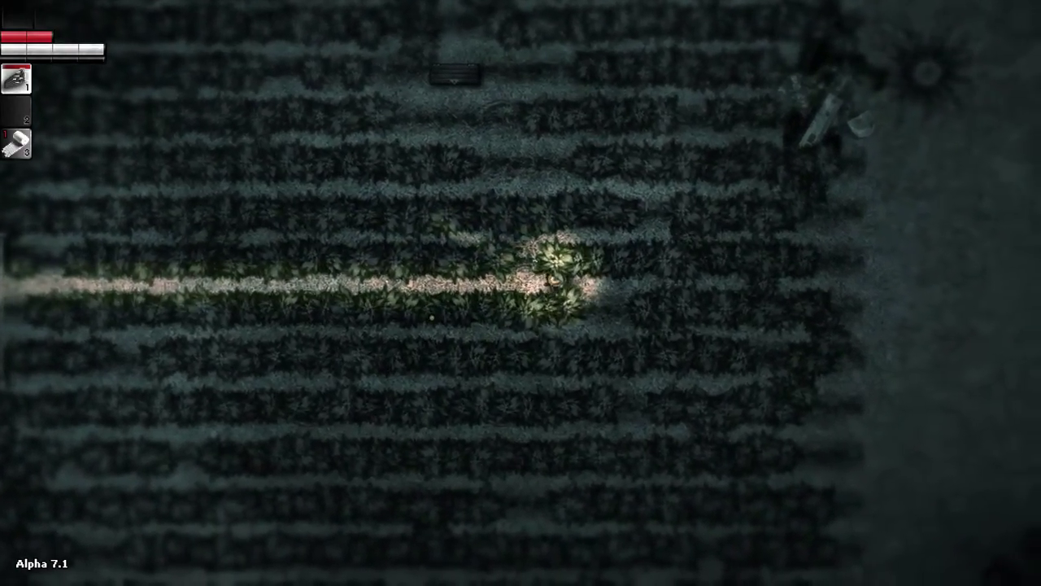
{"action": "key", "text": "d"}
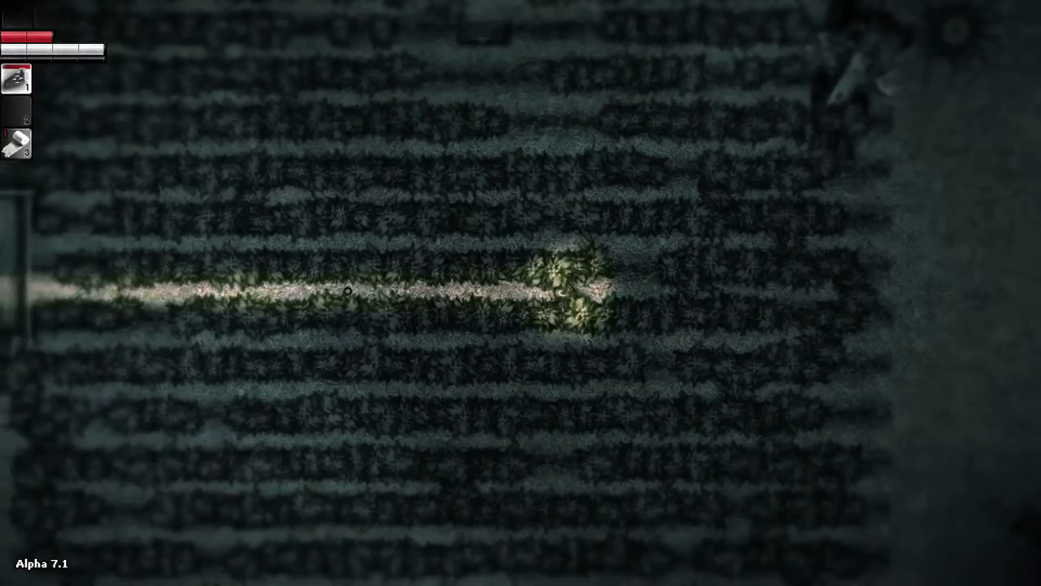
Step: Walk up and left through the field to the wooden shed
{"action": "key", "text": "w"}
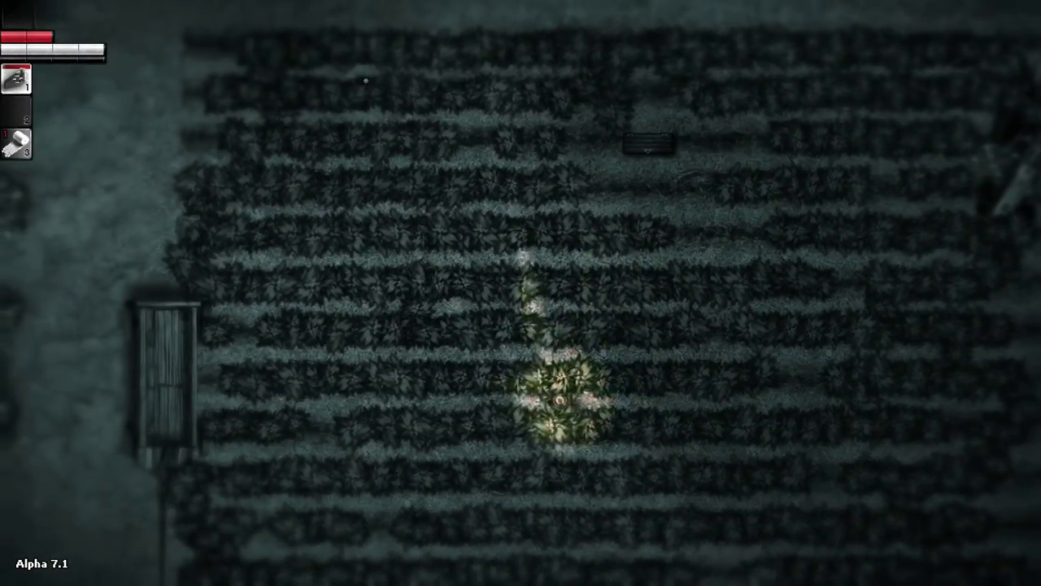
{"action": "key", "text": "w"}
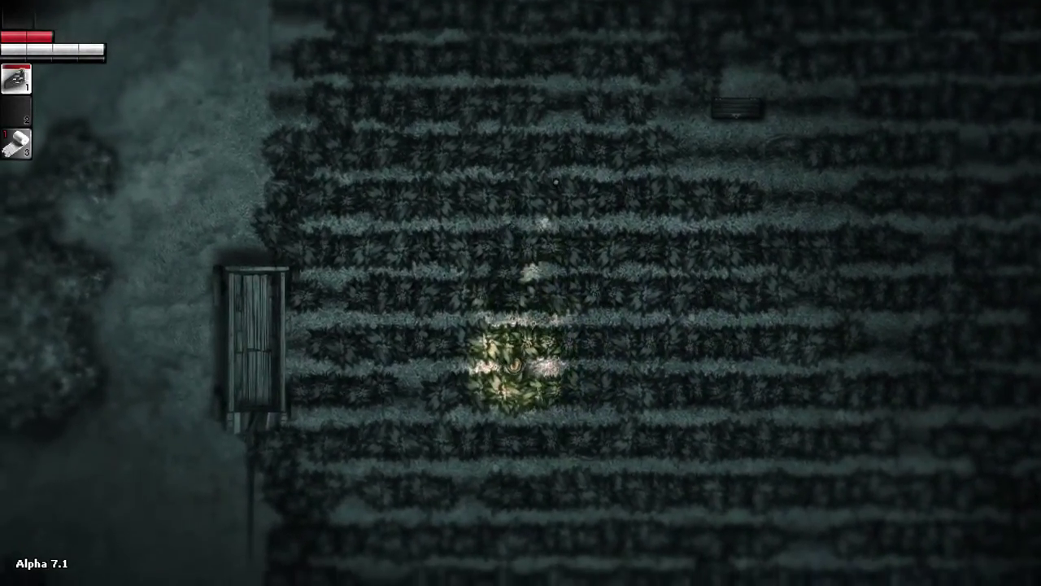
{"action": "key", "text": "w"}
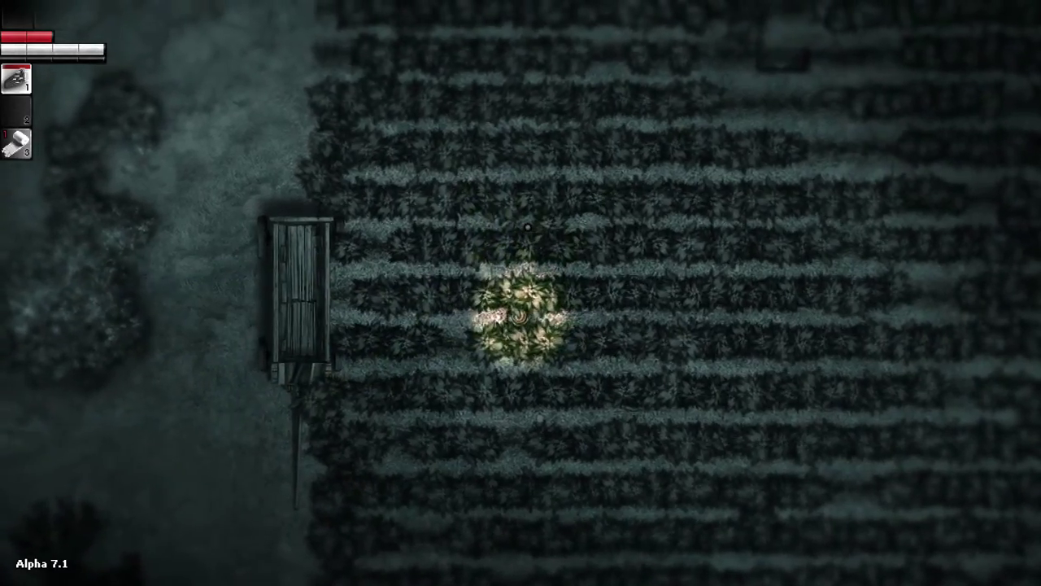
{"action": "key", "text": "a"}
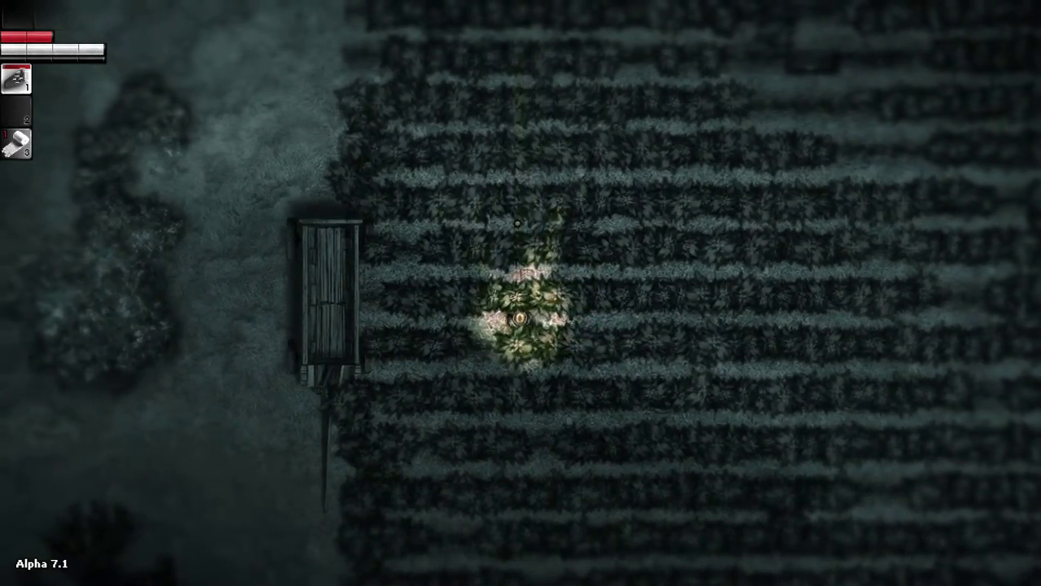
{"action": "key", "text": "a"}
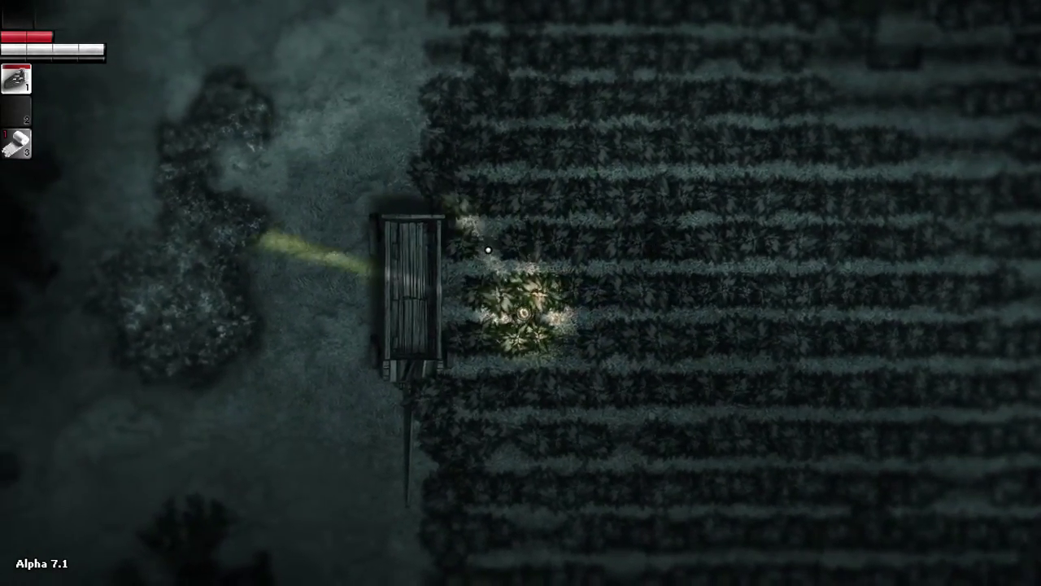
{"action": "key", "text": "a"}
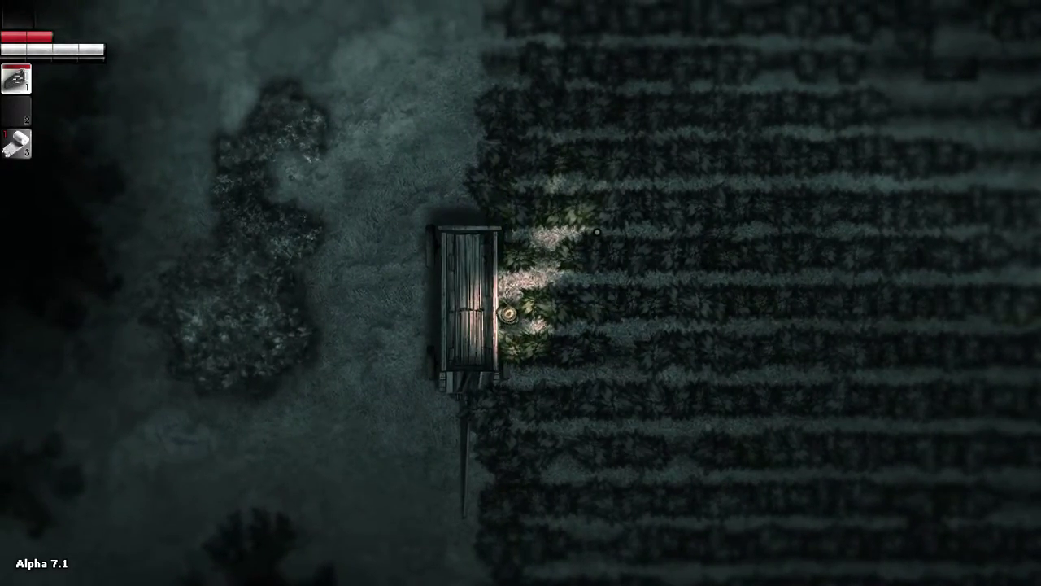
Step: Walk back into the field and right along a crop row
{"action": "key", "text": "d"}
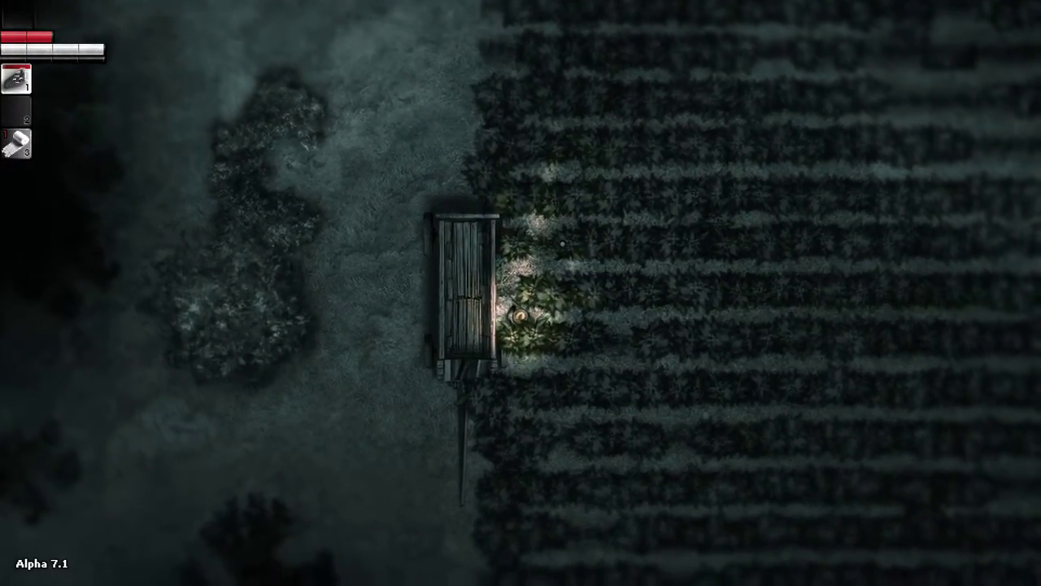
{"action": "key", "text": "s"}
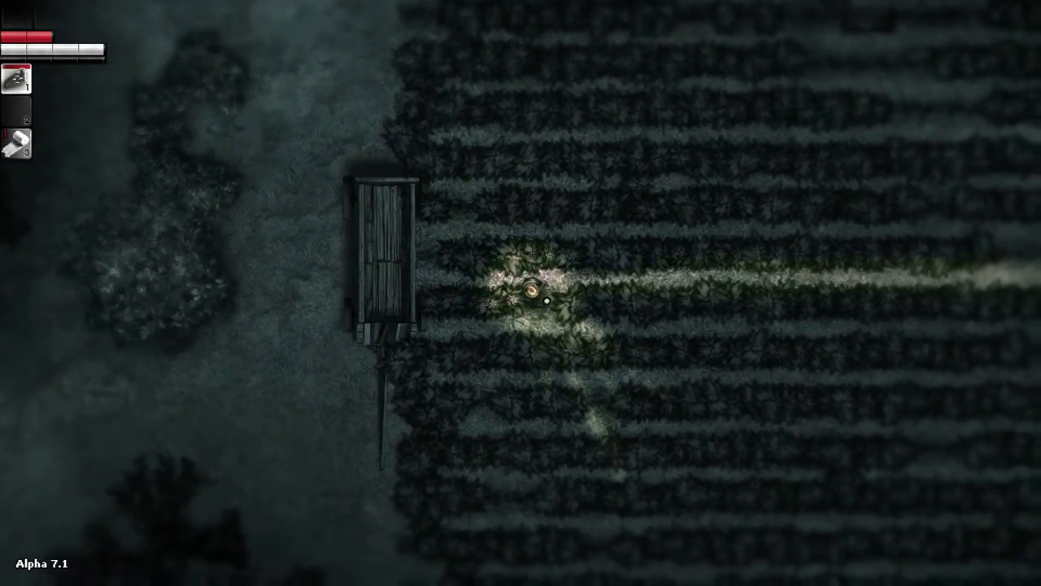
{"action": "key", "text": "d"}
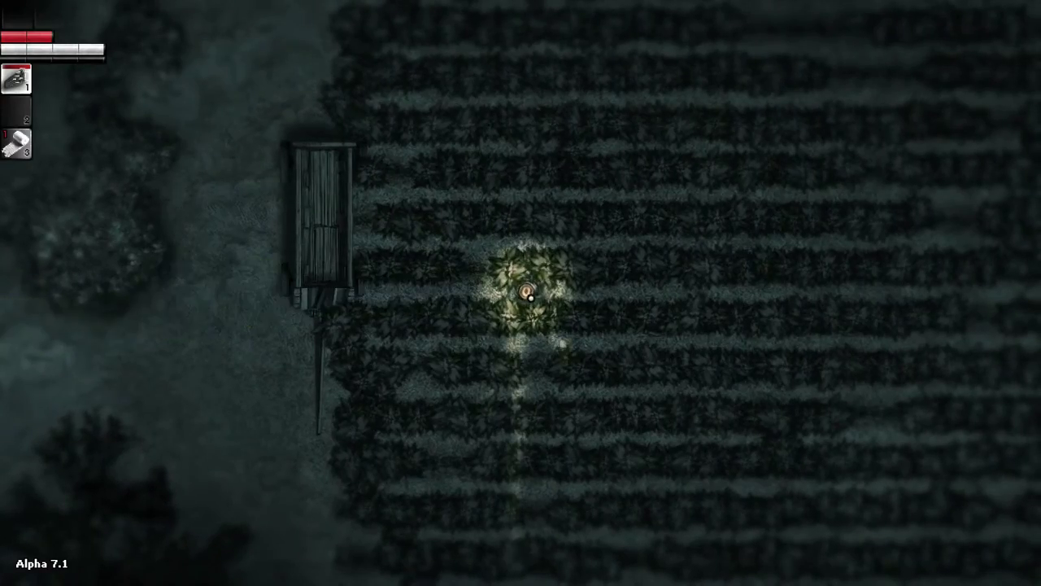
{"action": "key", "text": "d"}
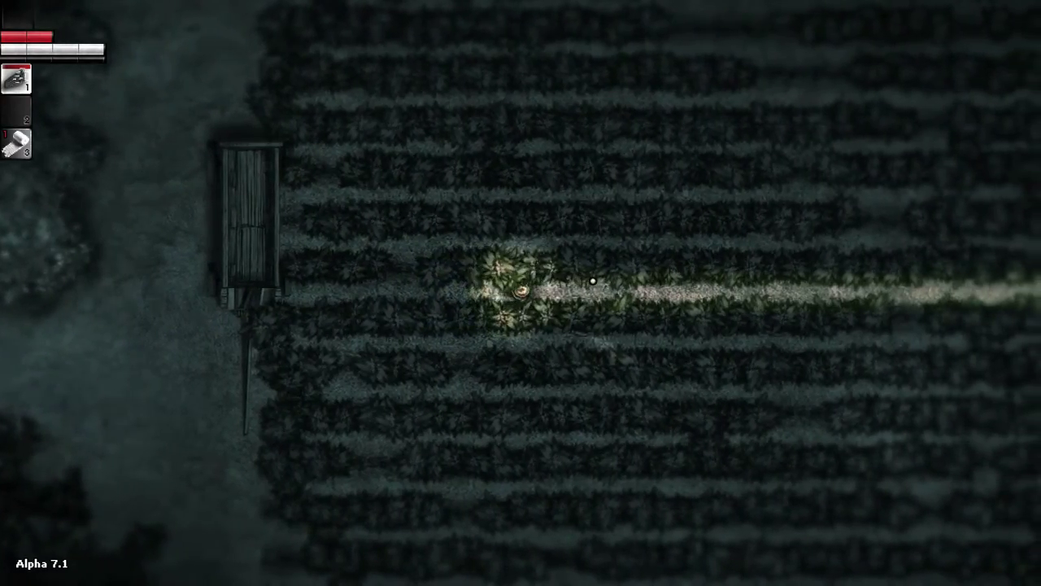
{"action": "key", "text": "d"}
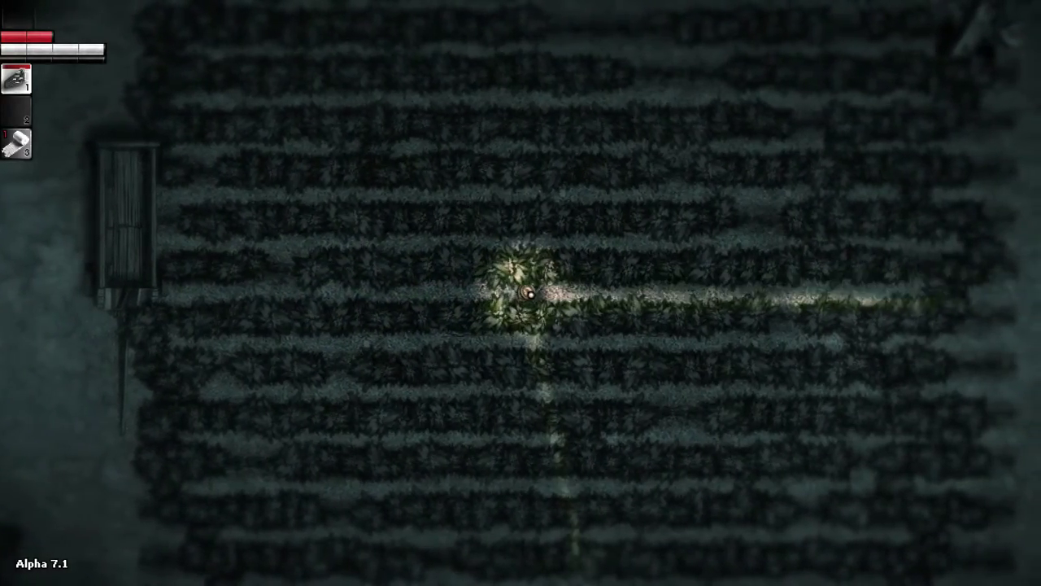
{"action": "key", "text": "a"}
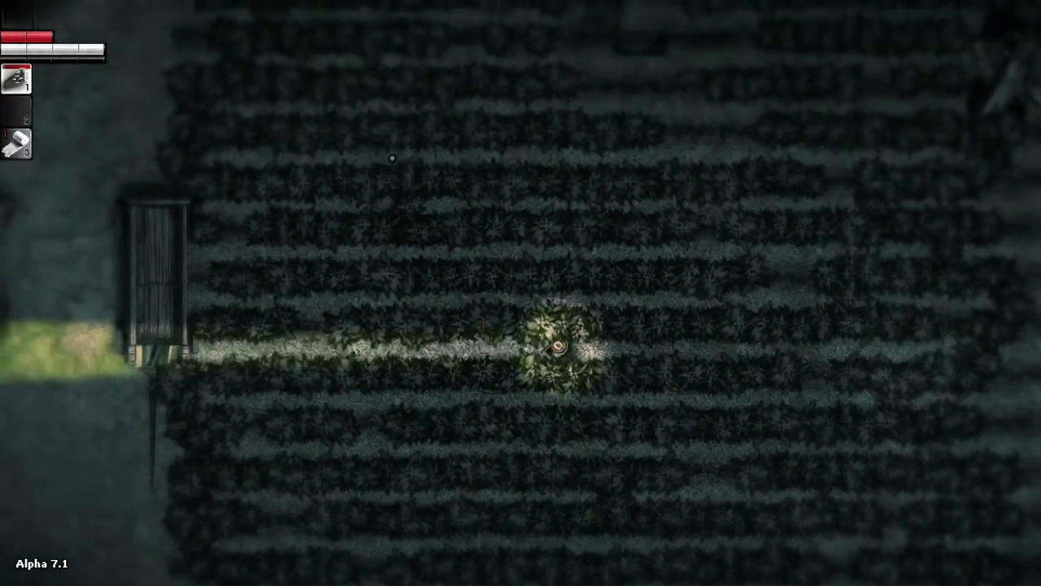
{"action": "key", "text": "d"}
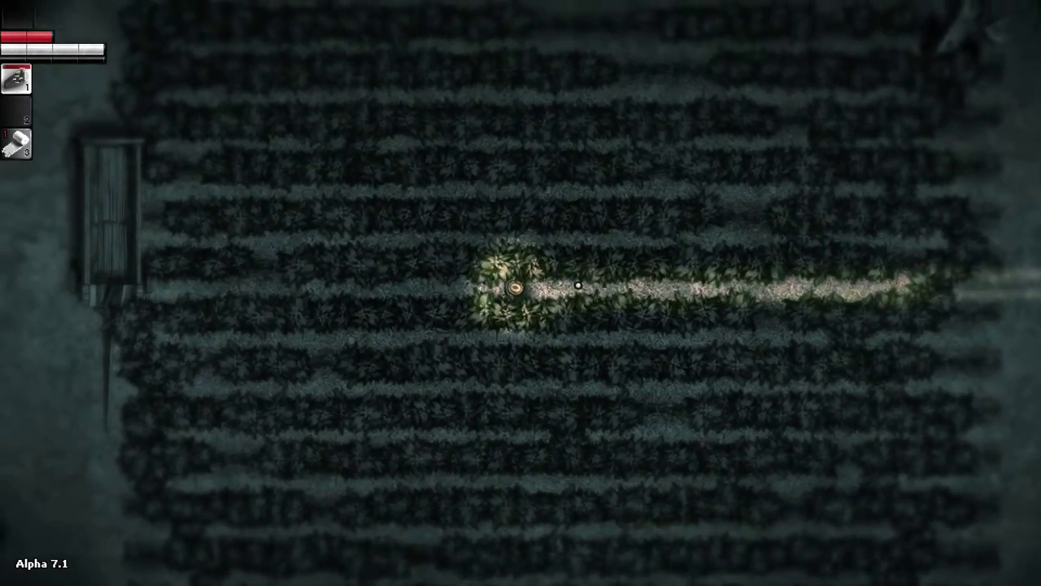
{"action": "key", "text": "d"}
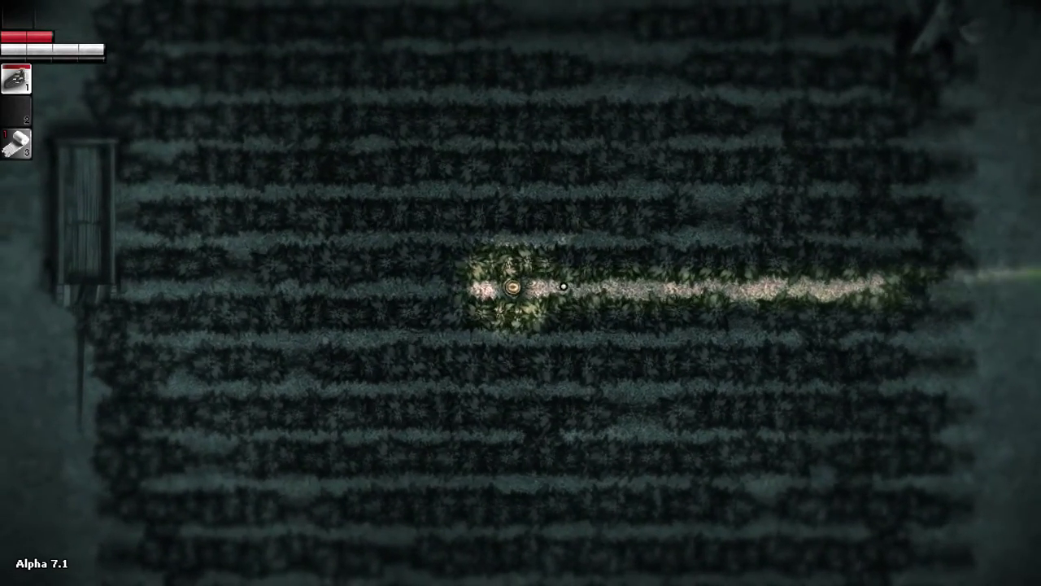
{"action": "key", "text": "d"}
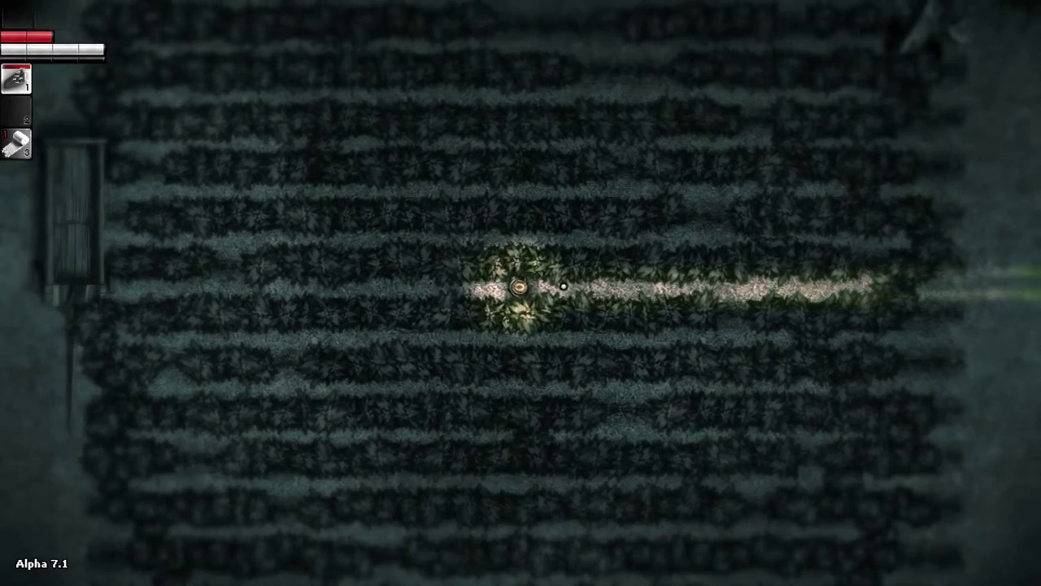
{"action": "key", "text": "d"}
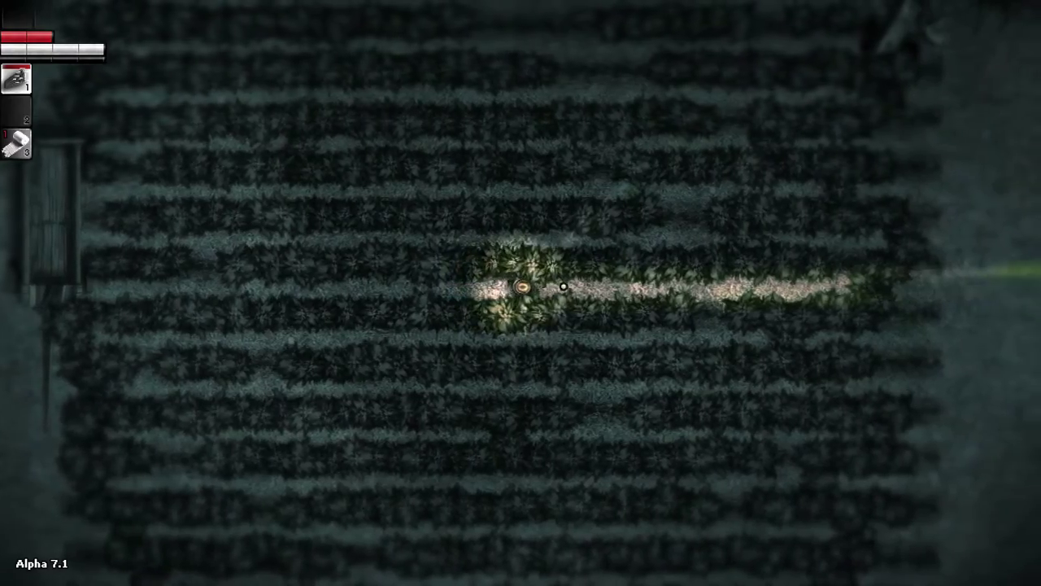
{"action": "key", "text": "d"}
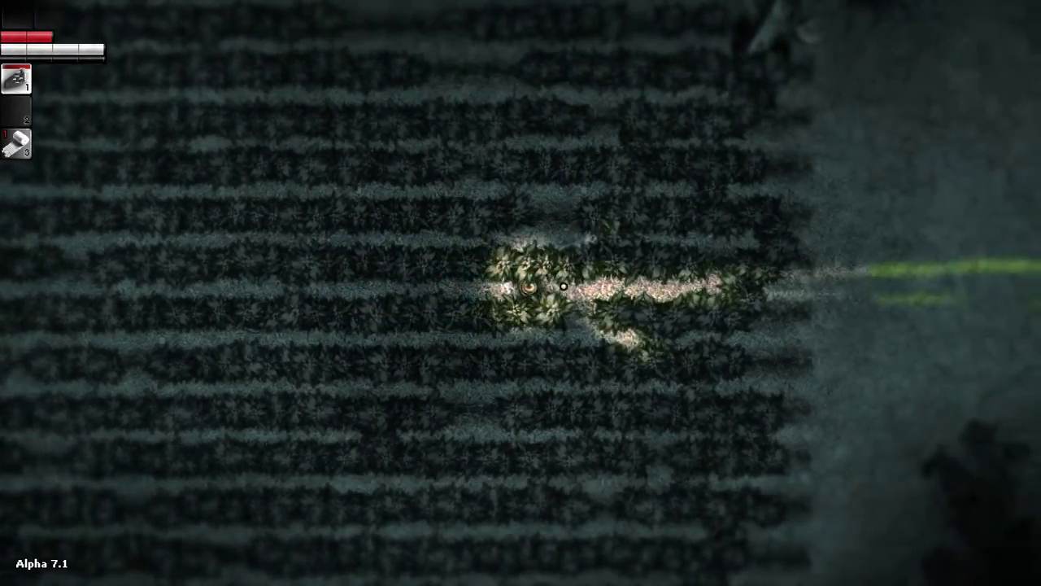
Step: Reach the field edge, turn around, and drop to a lower crop row
{"action": "key", "text": "w"}
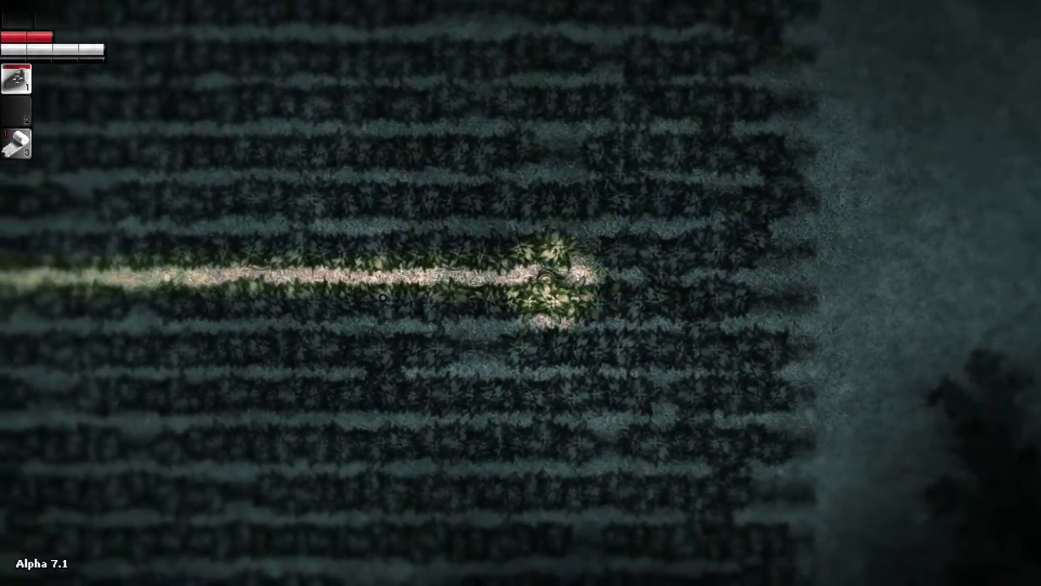
{"action": "key", "text": "a"}
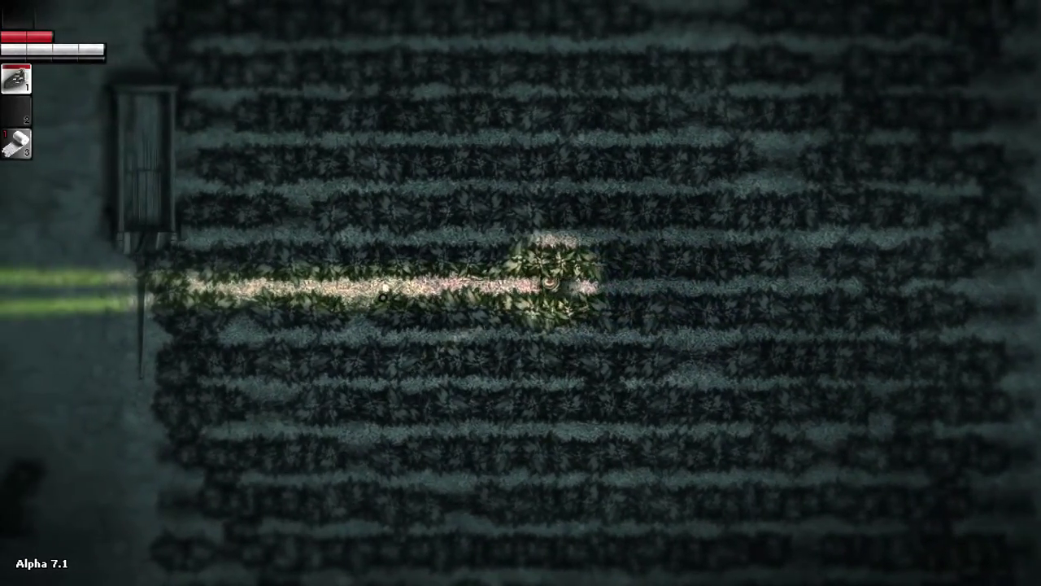
{"action": "key", "text": "a"}
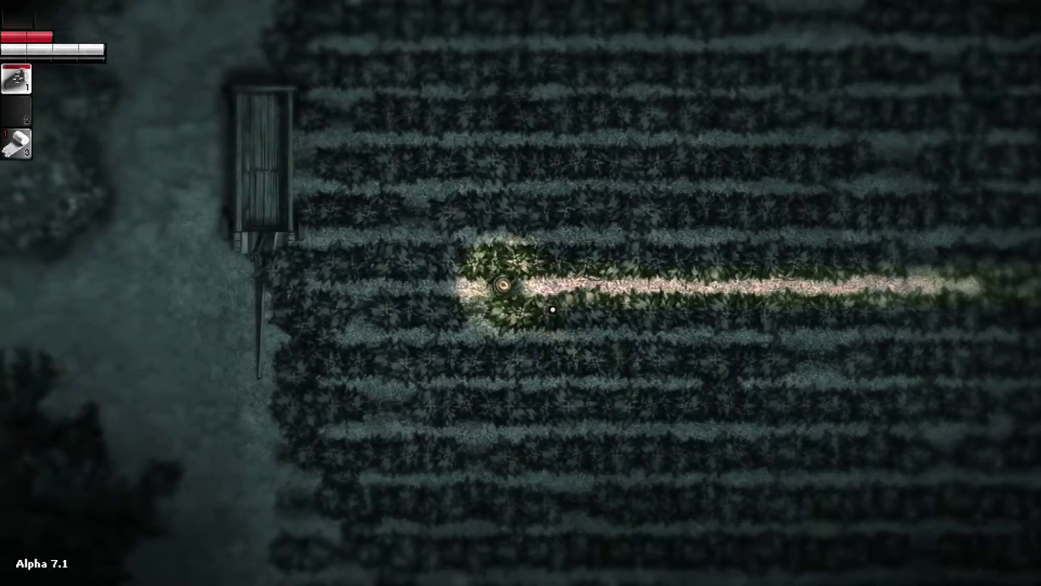
{"action": "key", "text": "s"}
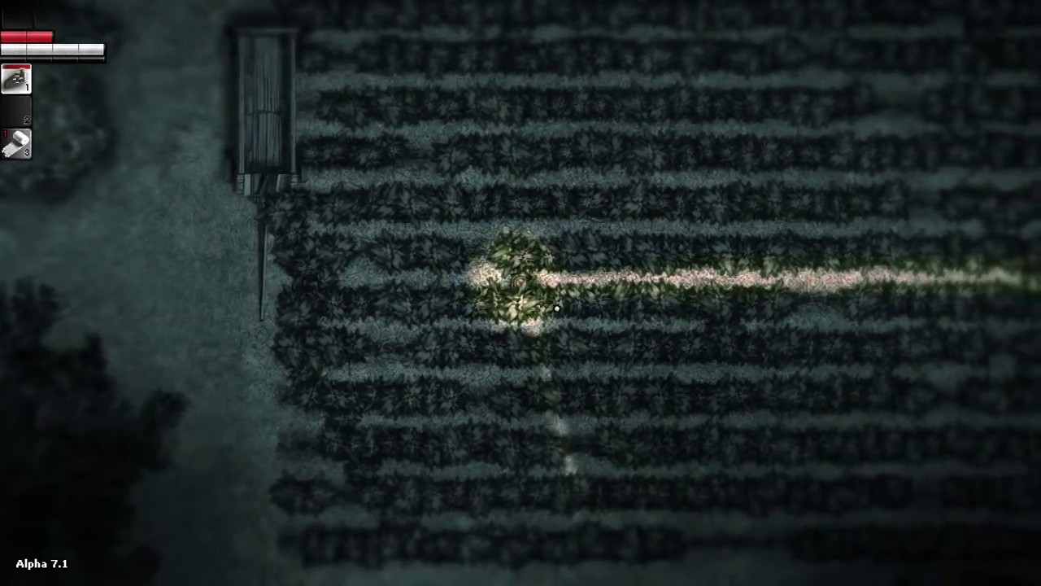
Step: Walk right along the lower row toward the field's right edge
{"action": "key", "text": "d"}
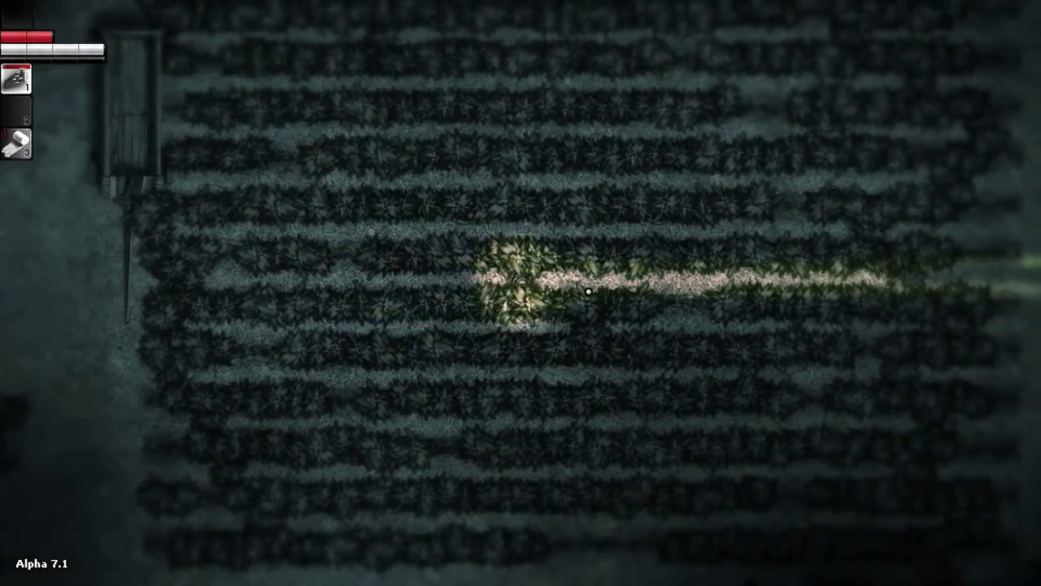
{"action": "key", "text": "d"}
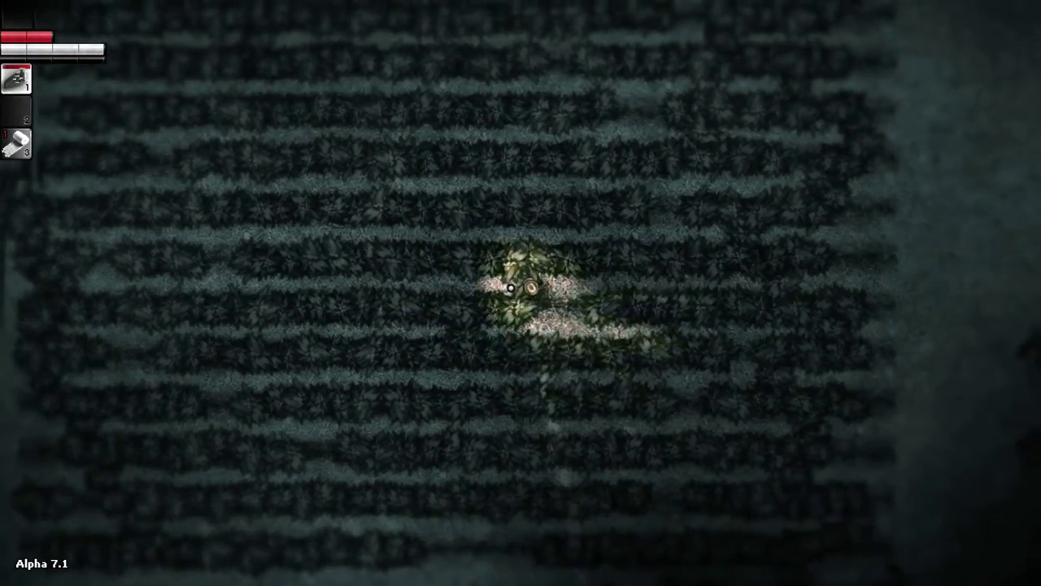
{"action": "key", "text": "d"}
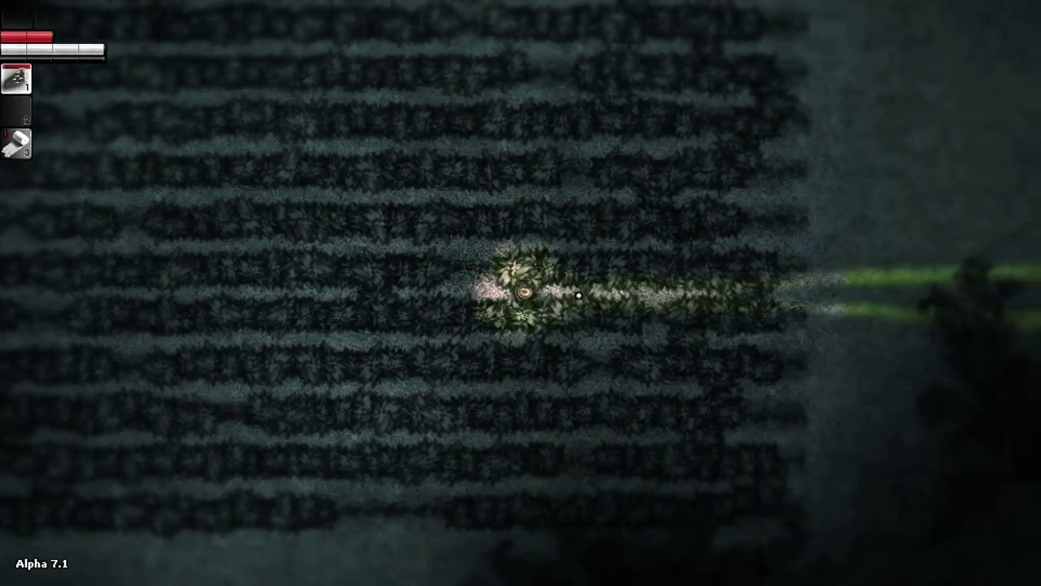
{"action": "key", "text": "d"}
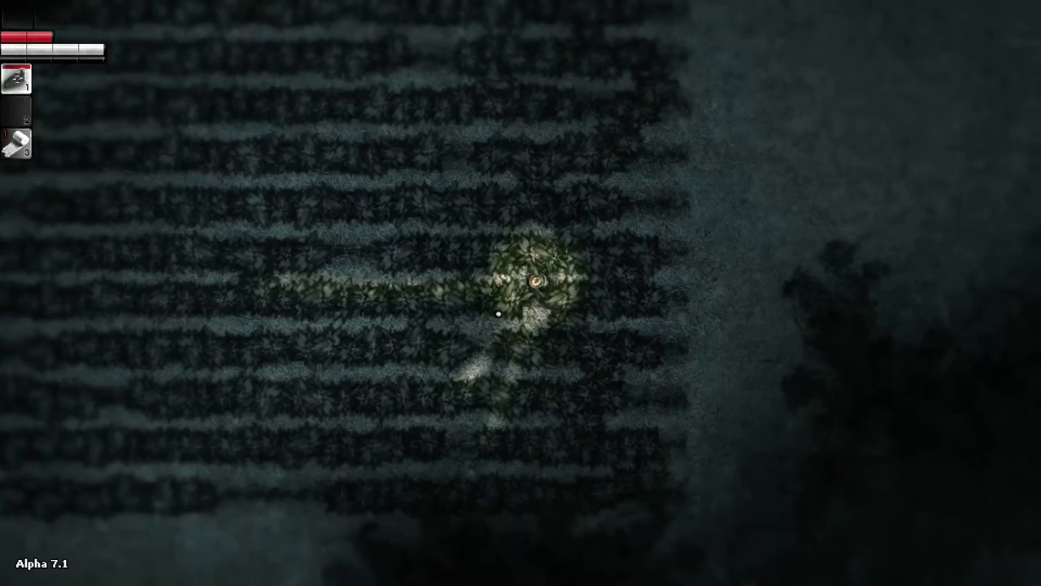
Step: Pace back left along the row, then turn and head right again
{"action": "key", "text": "a"}
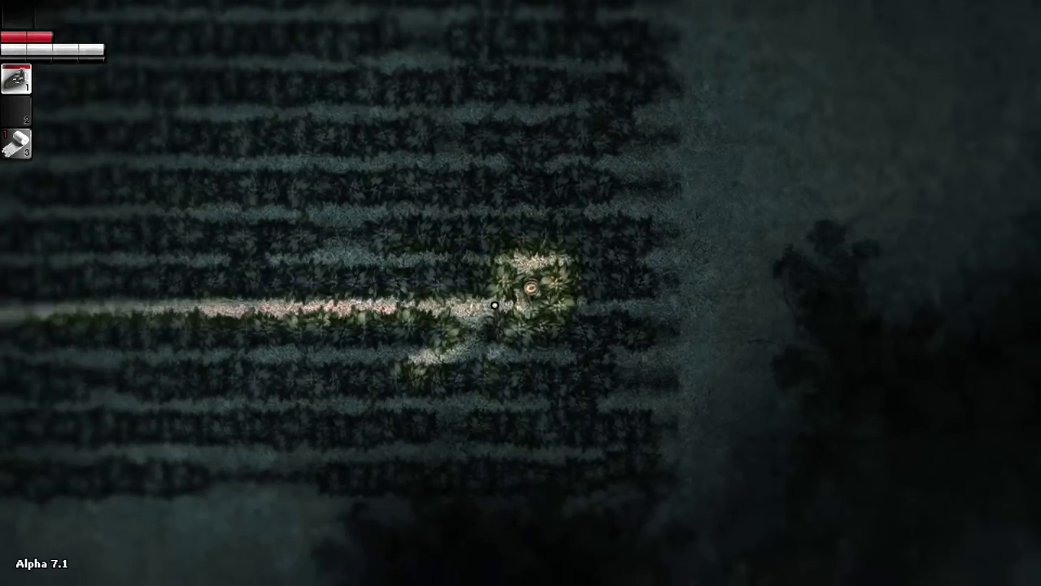
{"action": "key", "text": "a"}
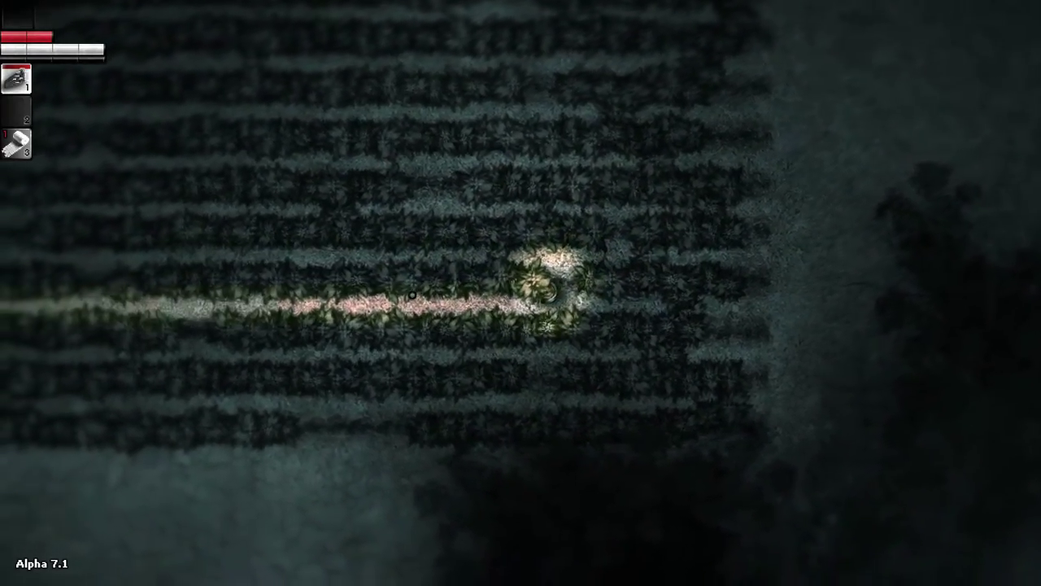
{"action": "key", "text": "a"}
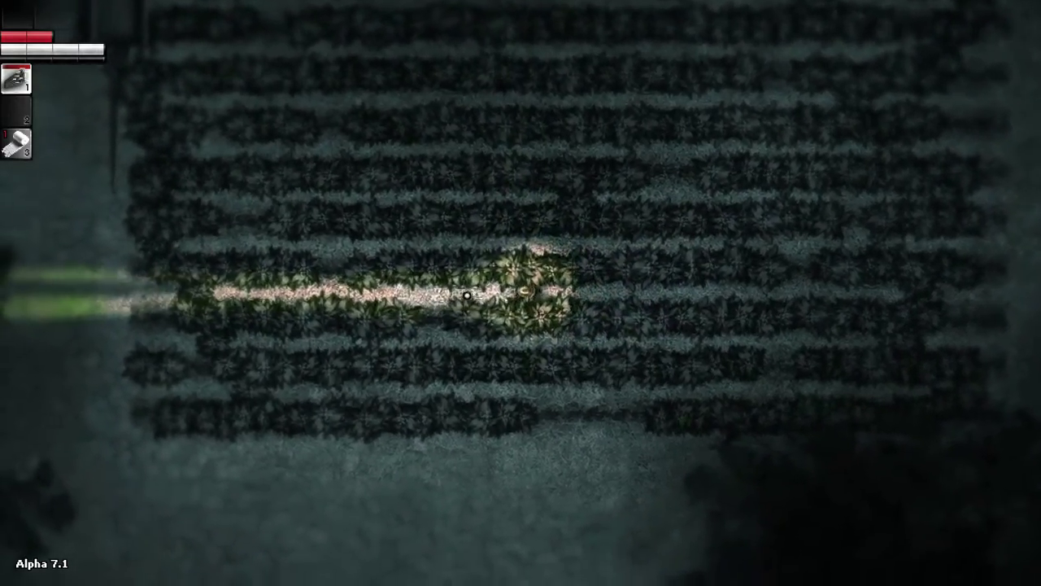
{"action": "key", "text": "d"}
{"action": "key", "text": "d"}
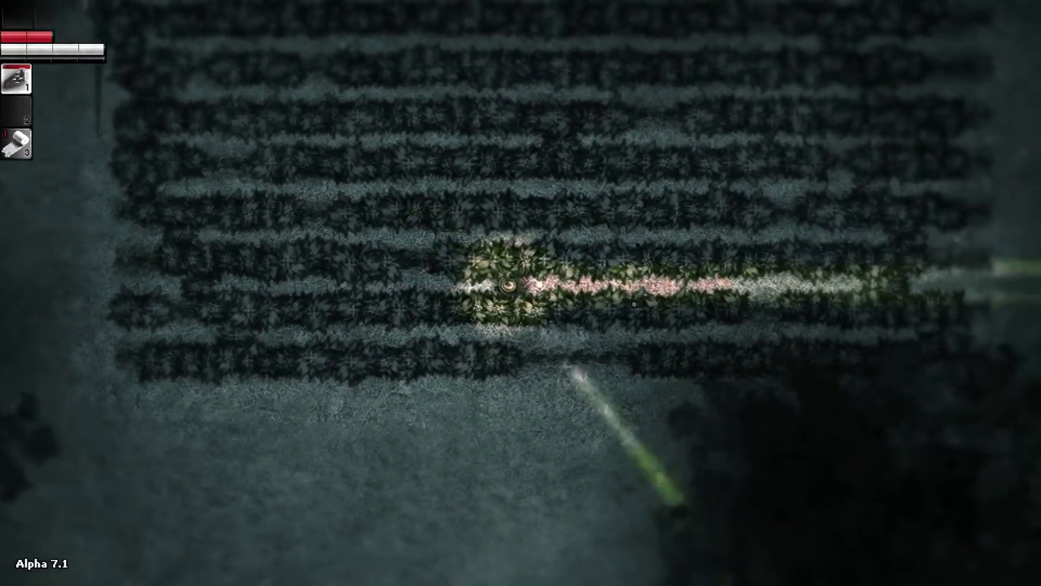
Step: Keep walking right along a single row through the dense crop field
{"action": "key", "text": "d"}
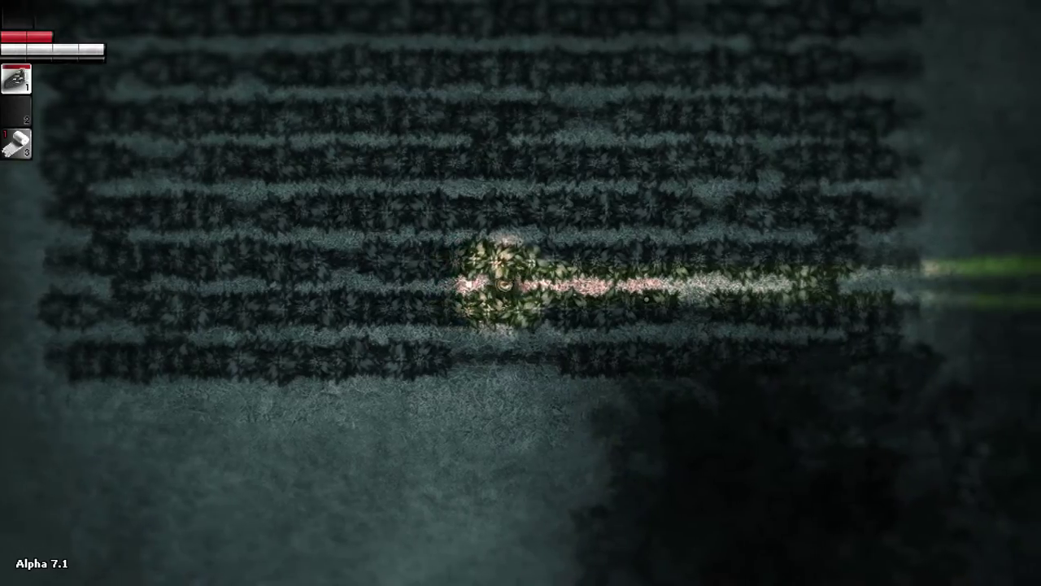
{"action": "key", "text": "d"}
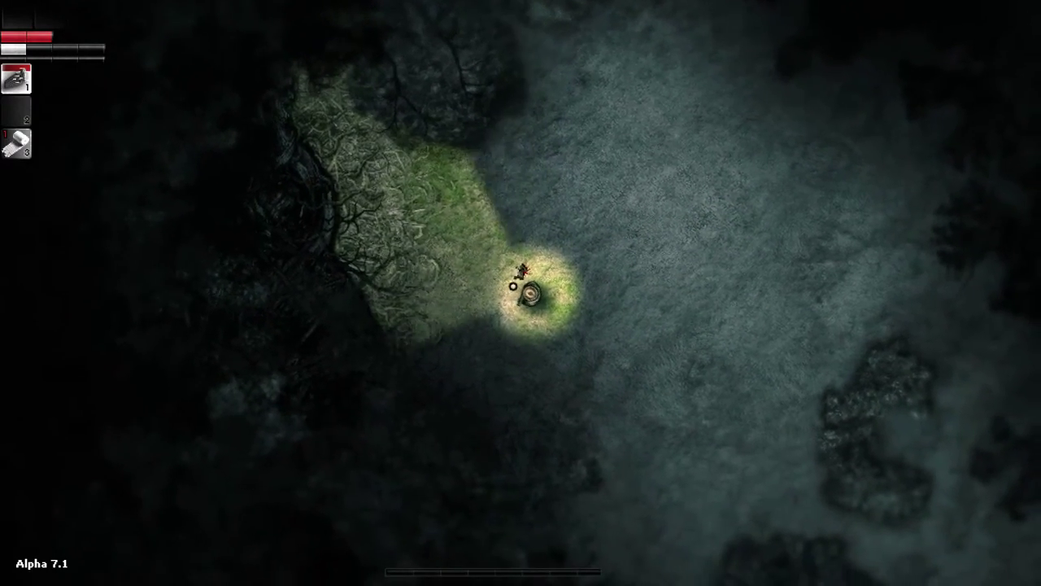
Step: Open the inventory to check the carried items, then close it
{"action": "key", "text": "Tab"}
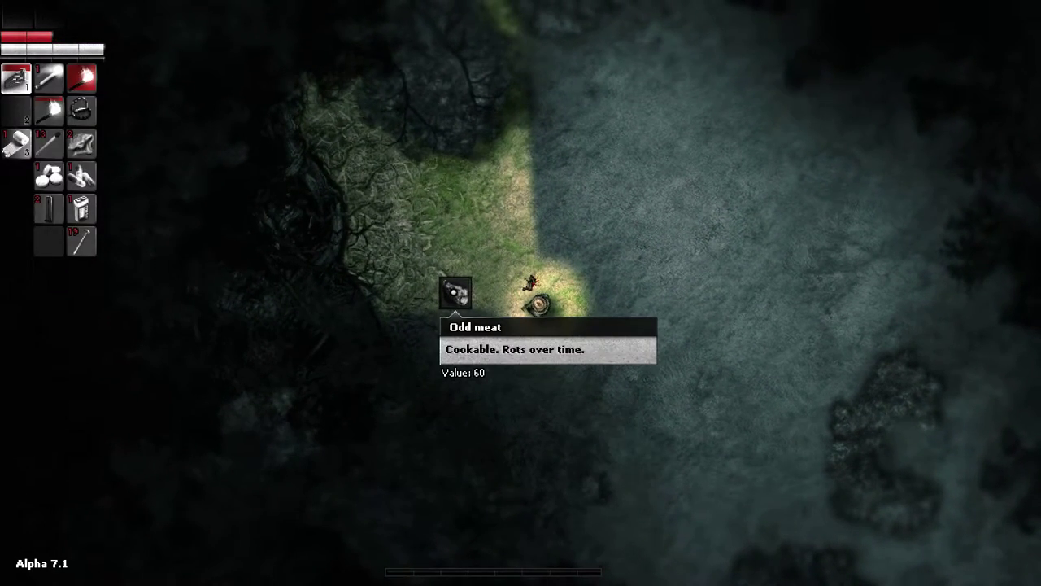
{"action": "key", "text": "Tab"}
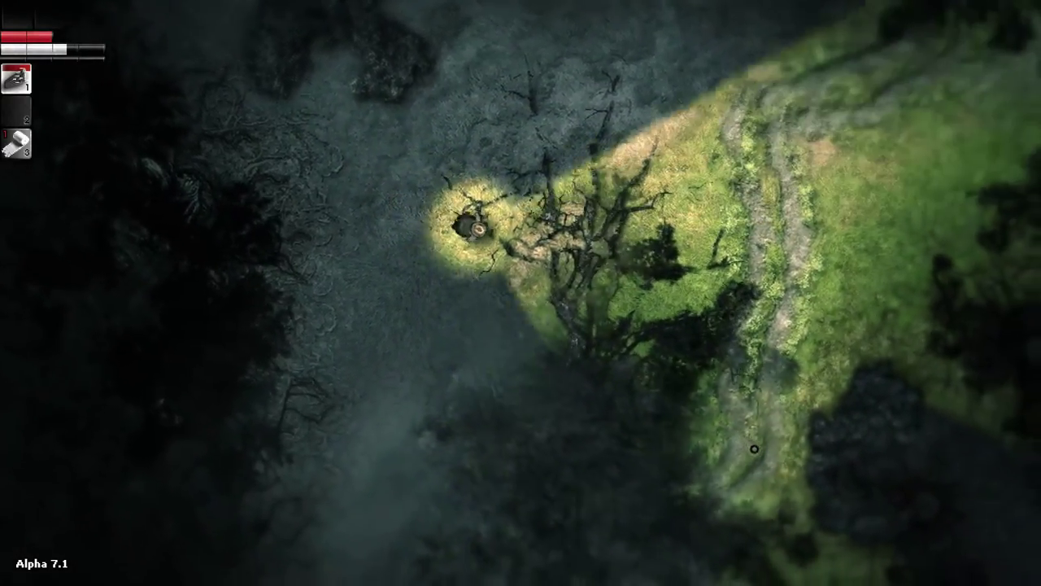
Step: Check the area map twice while walking, then open the Dry Meadow map
{"action": "key", "text": "m"}
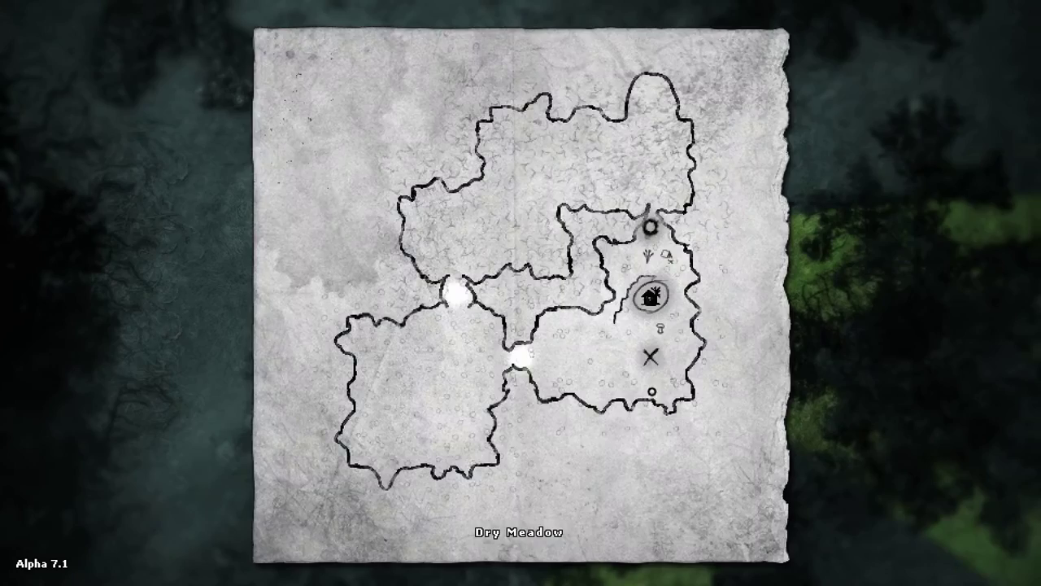
{"action": "key", "text": "m"}
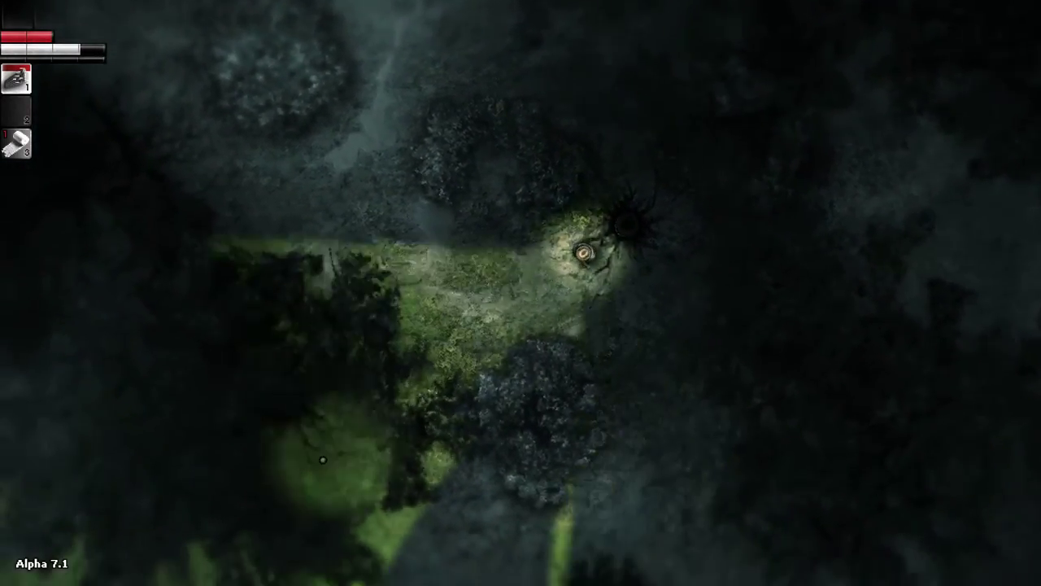
{"action": "key", "text": "m"}
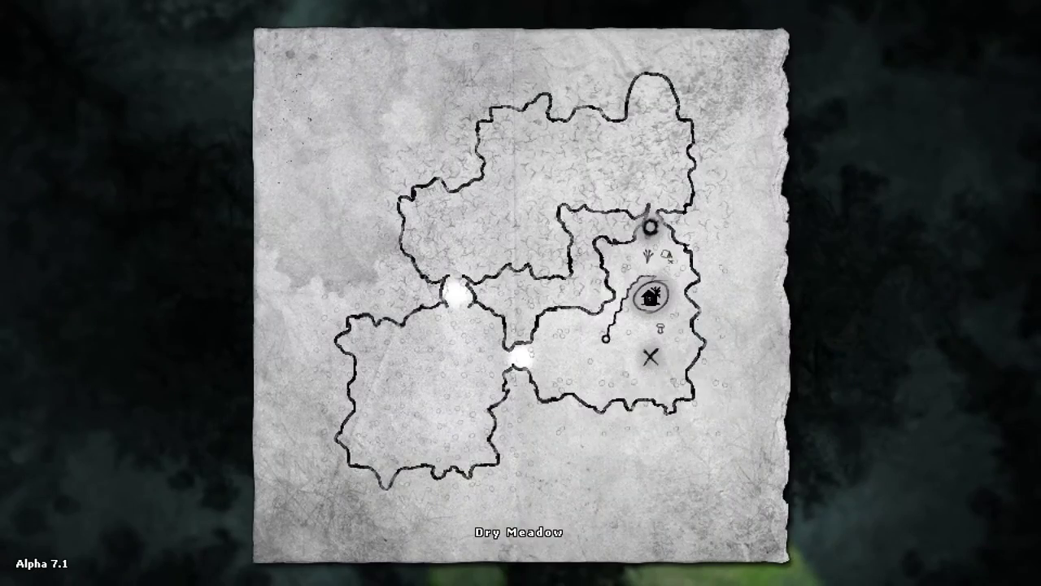
{"action": "key", "text": "m"}
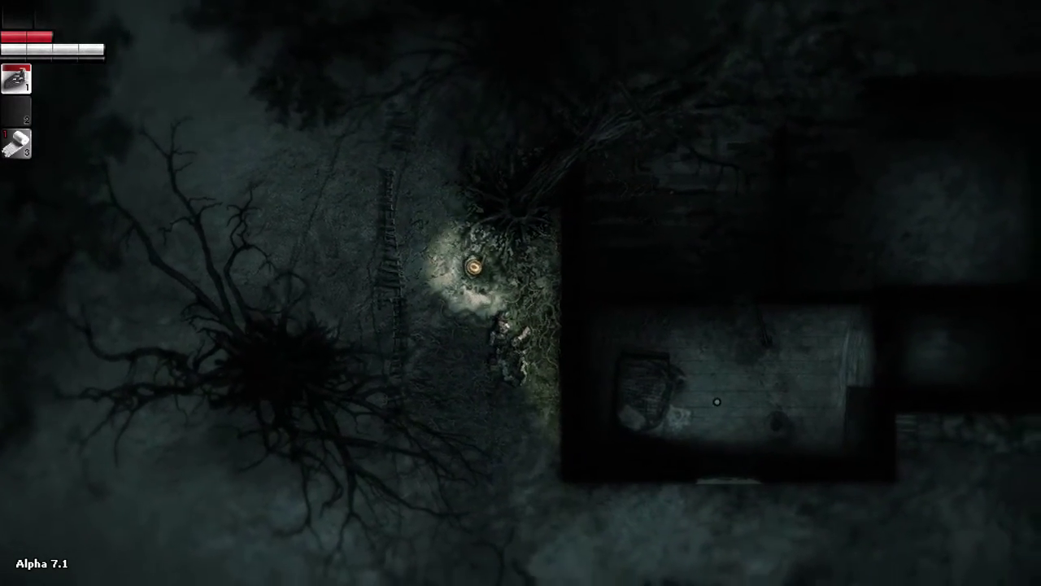
{"action": "key", "text": "m"}
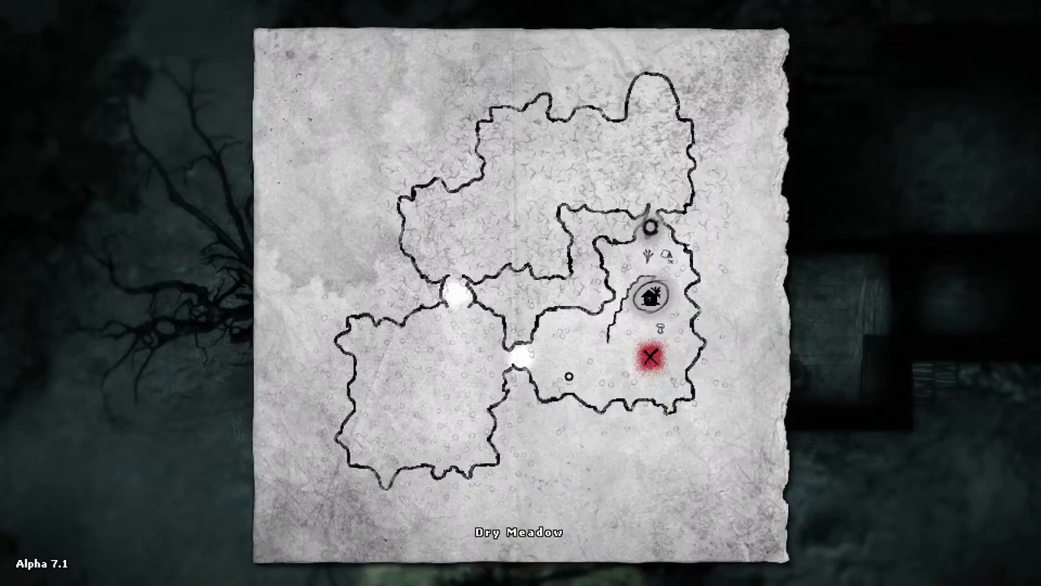
{"action": "key", "text": "m"}
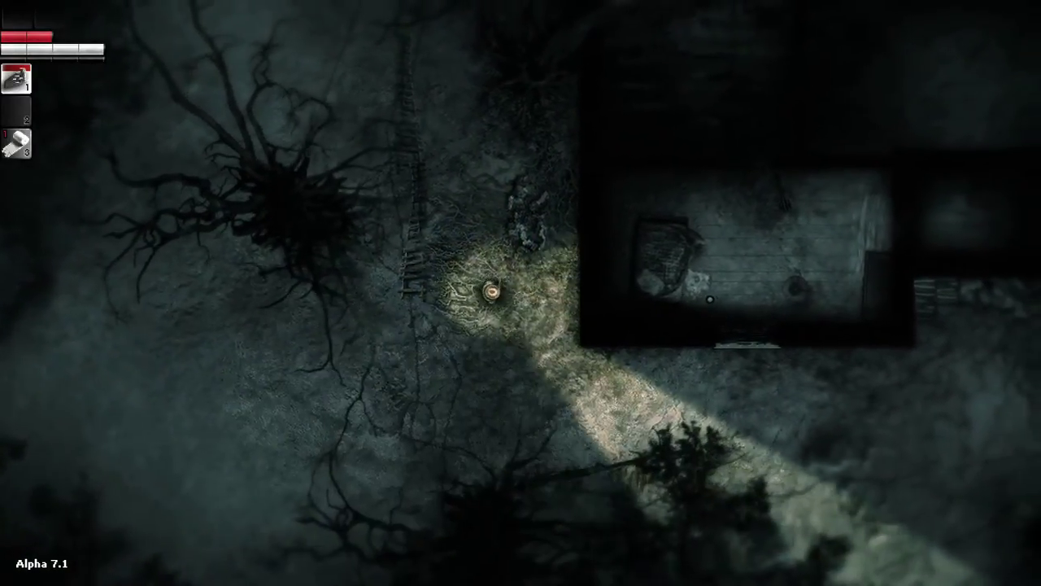
Step: Walk south through the forest past the fallen tree onto the open grass
{"action": "key", "text": "s"}
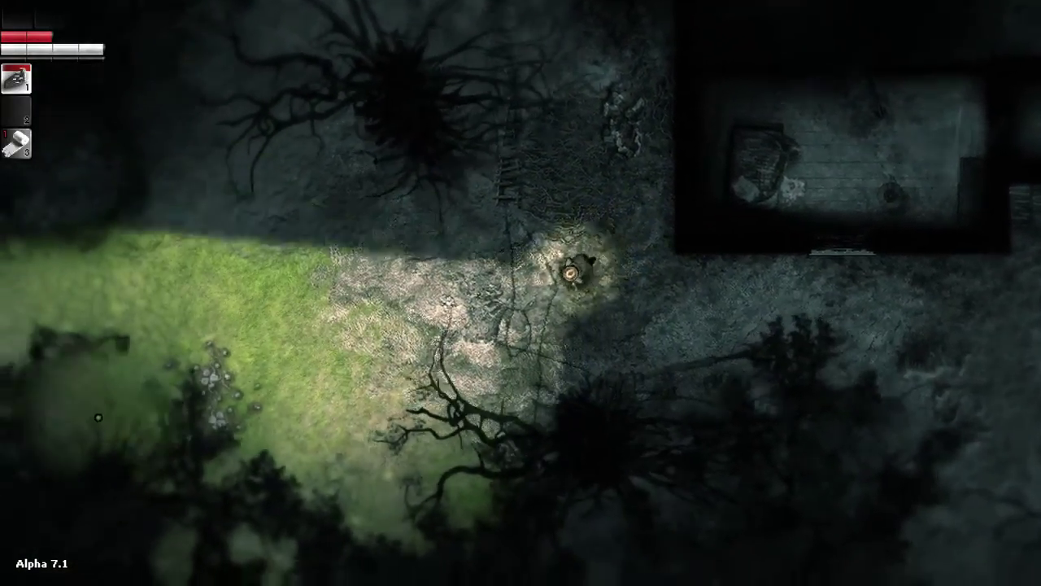
{"action": "key", "text": "s"}
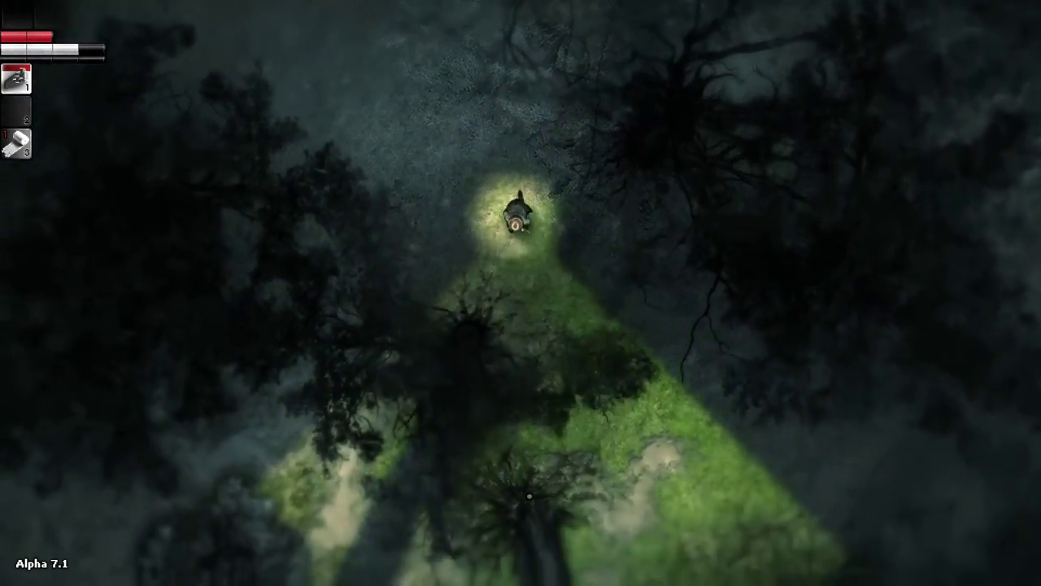
{"action": "key", "text": "s"}
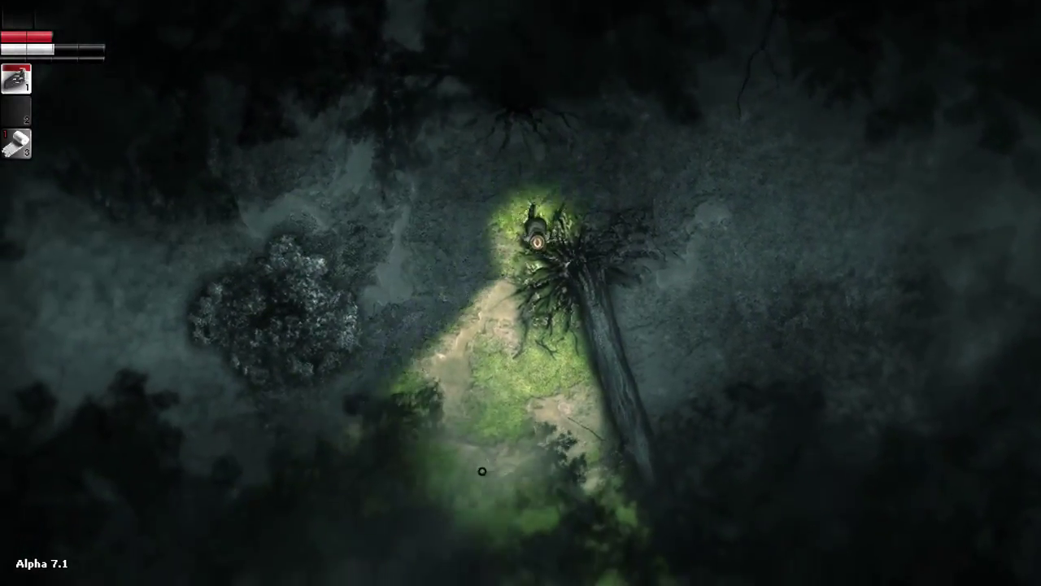
{"action": "key", "text": "s"}
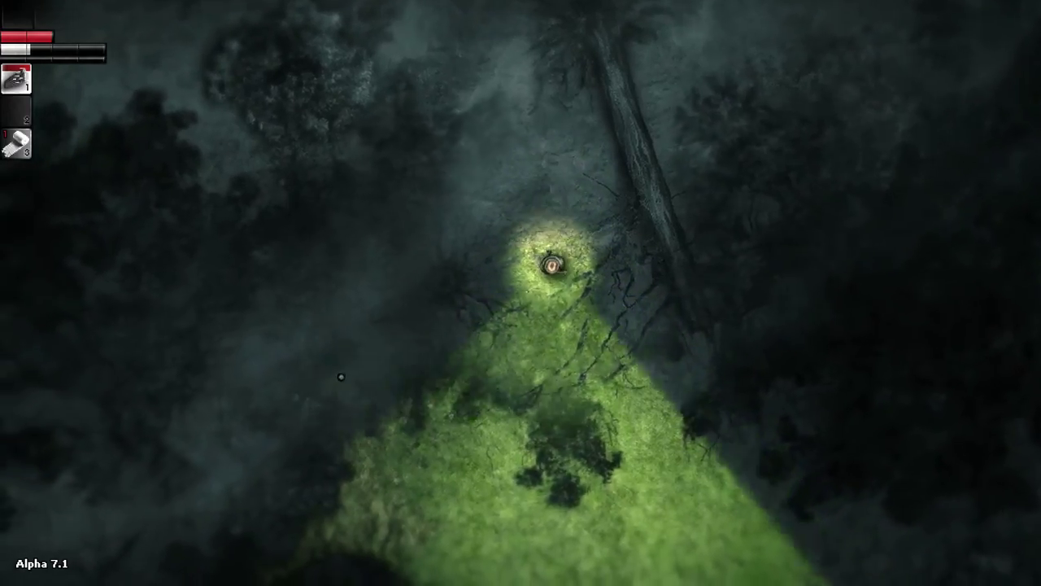
{"action": "key", "text": "s"}
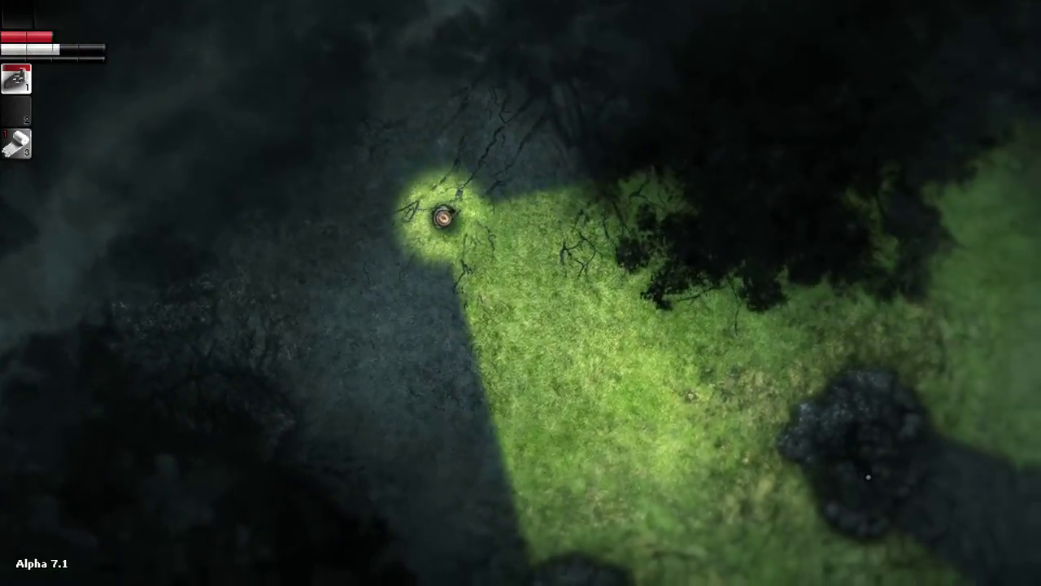
{"action": "key", "text": "s"}
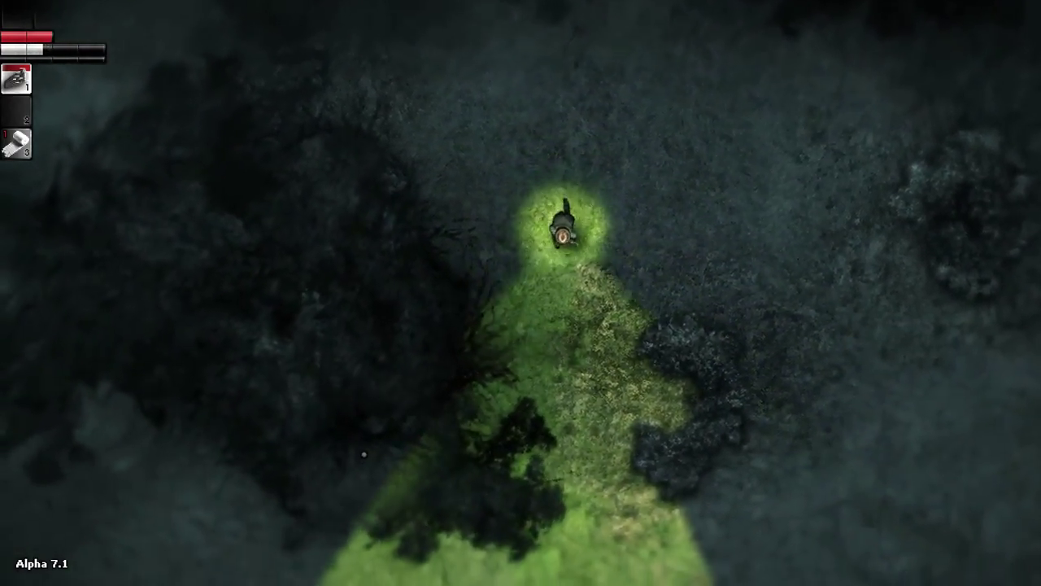
Step: Walk to the brook and follow along its bank
{"action": "key", "text": "s"}
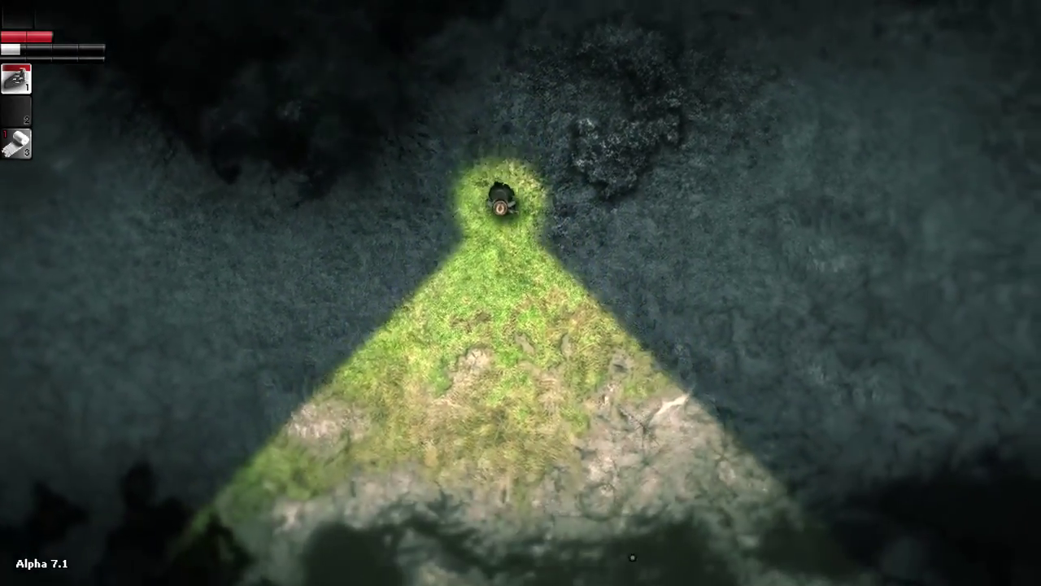
{"action": "key", "text": "s"}
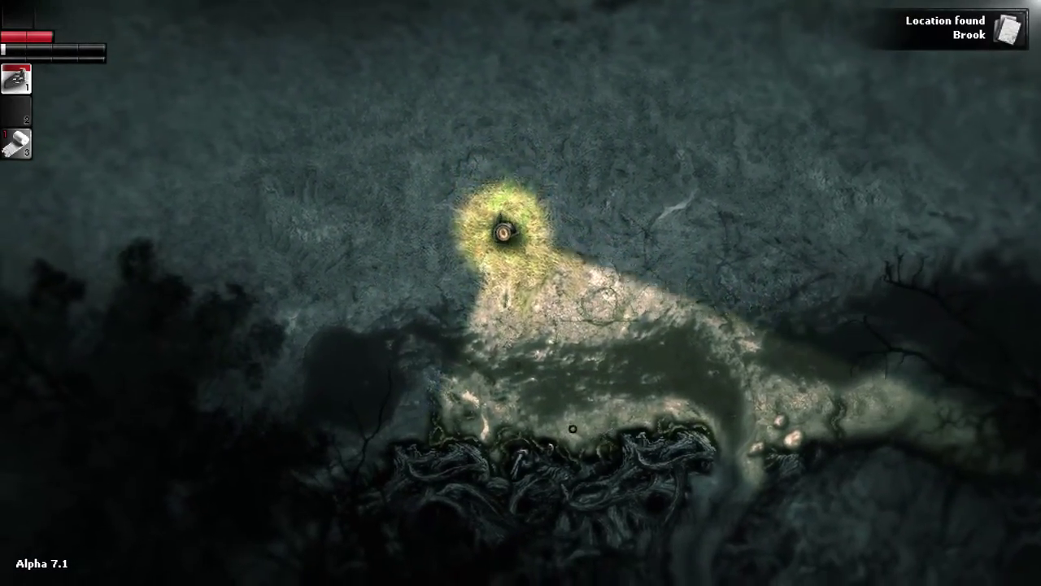
{"action": "key", "text": "s"}
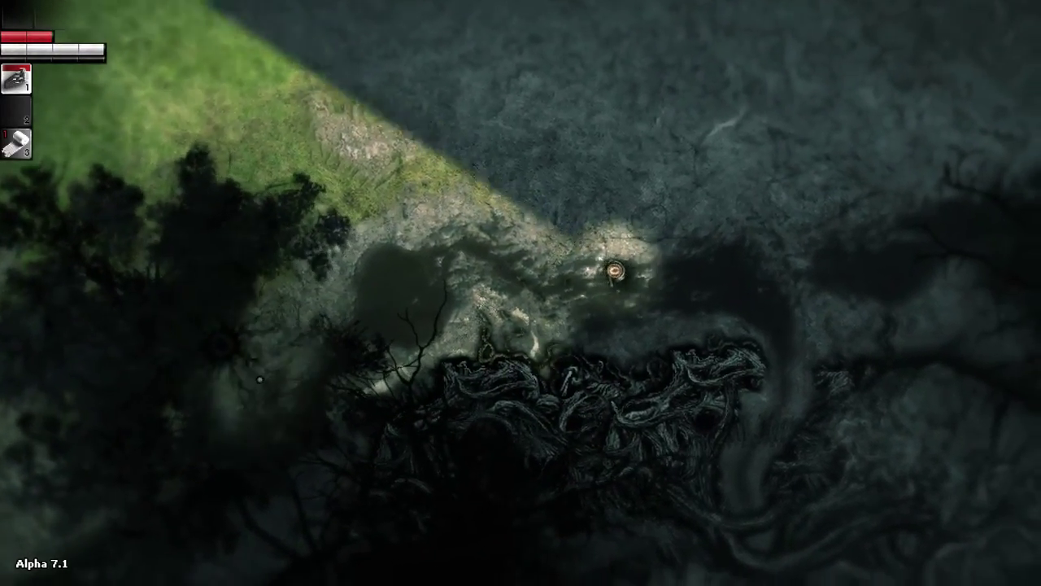
{"action": "key", "text": "d"}
{"action": "key", "text": "d"}
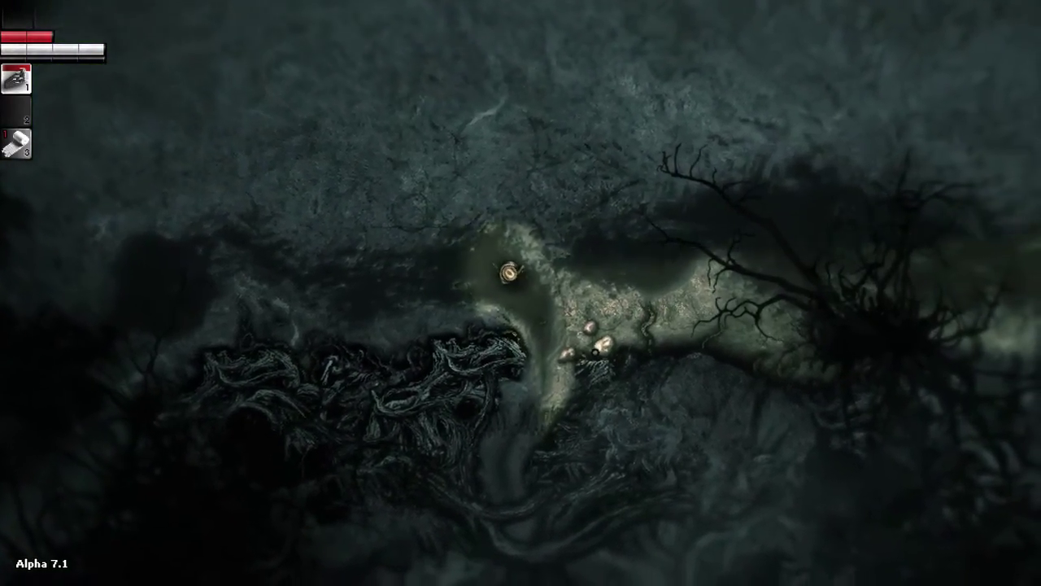
Step: Follow the winding path through the roots into the small clearing
{"action": "key", "text": "s"}
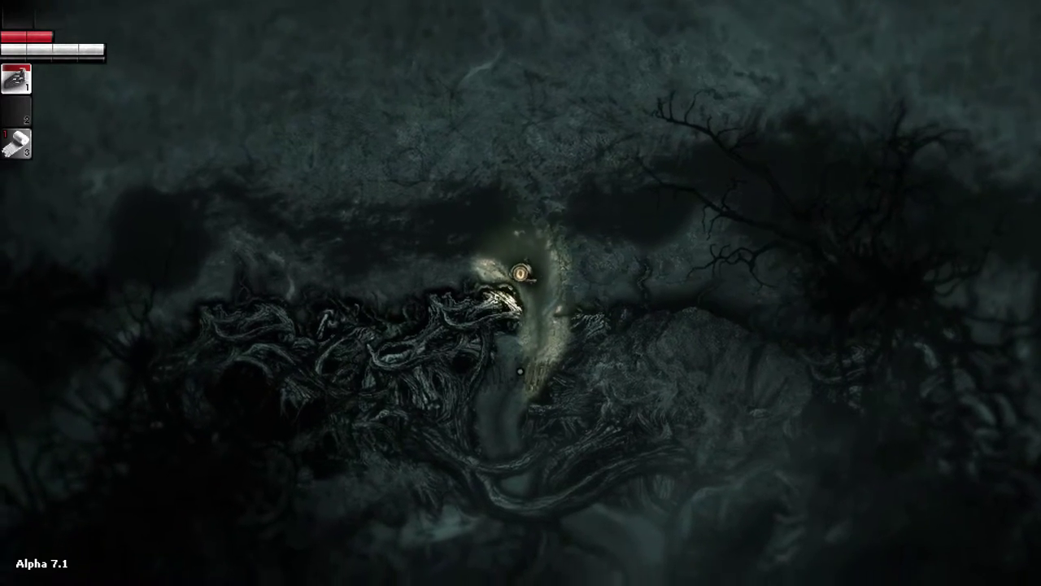
{"action": "key", "text": "s"}
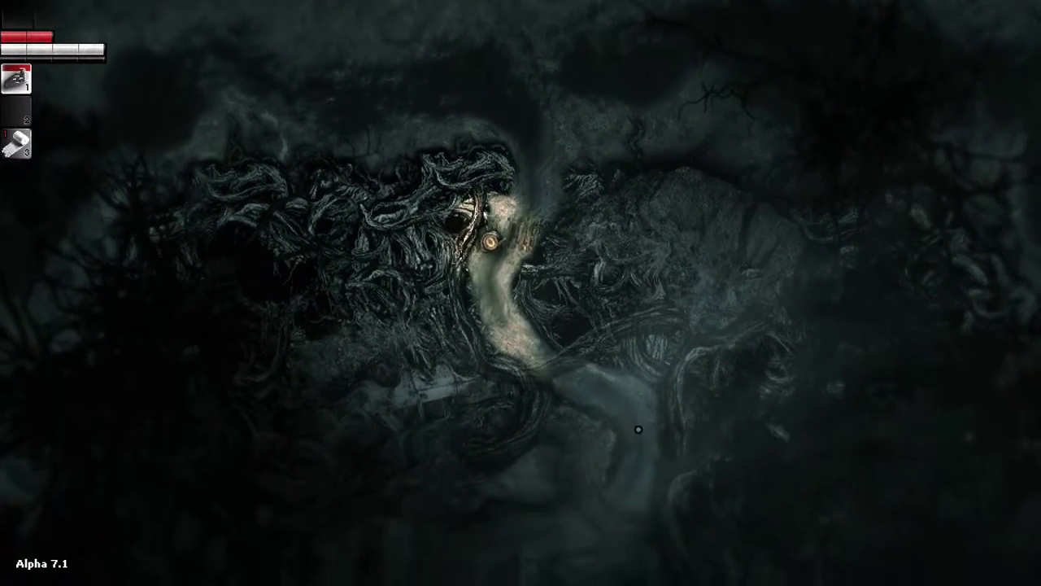
{"action": "key", "text": "s"}
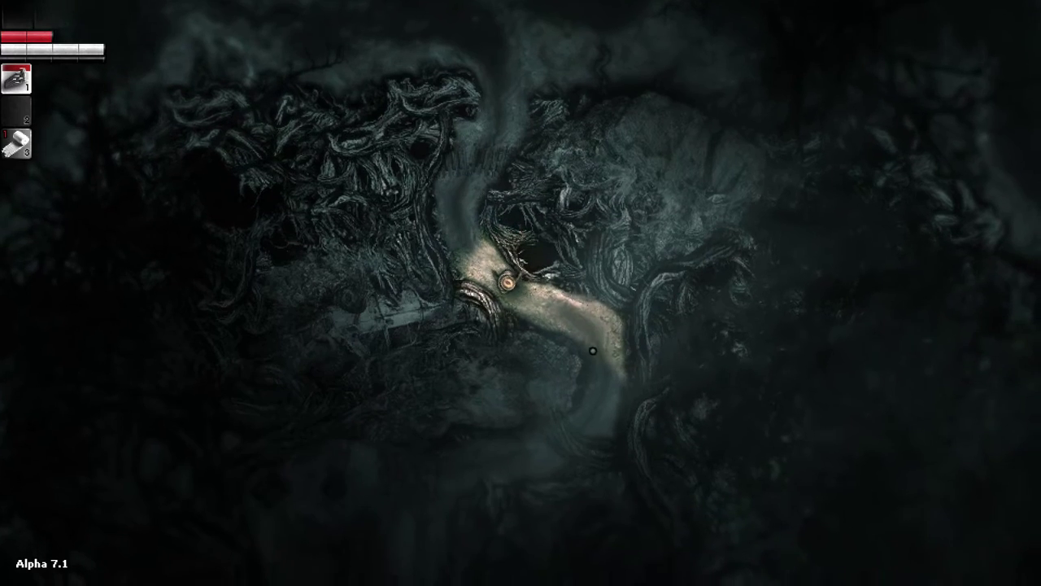
{"action": "key", "text": "s"}
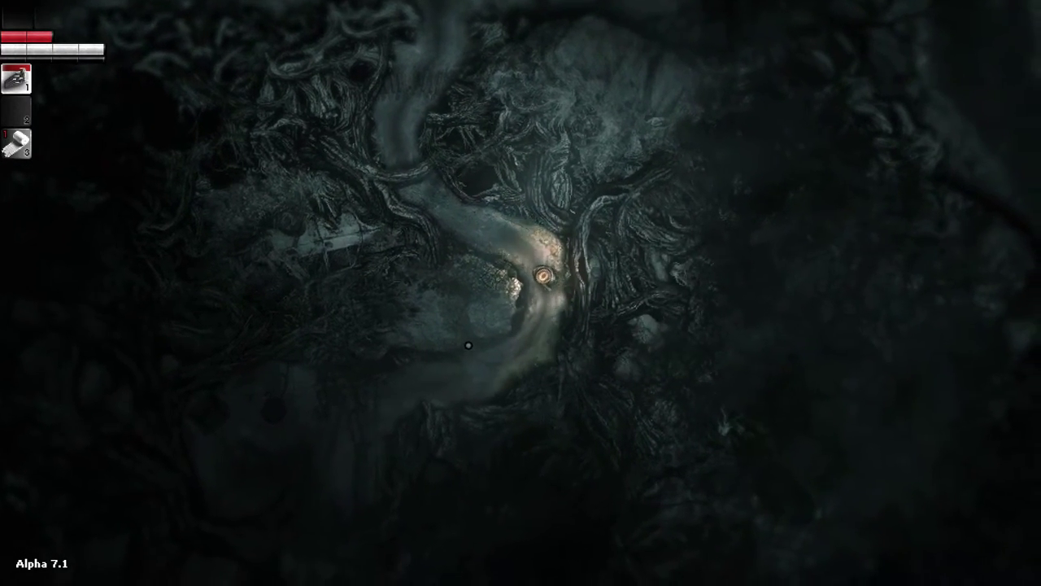
{"action": "key", "text": "a"}
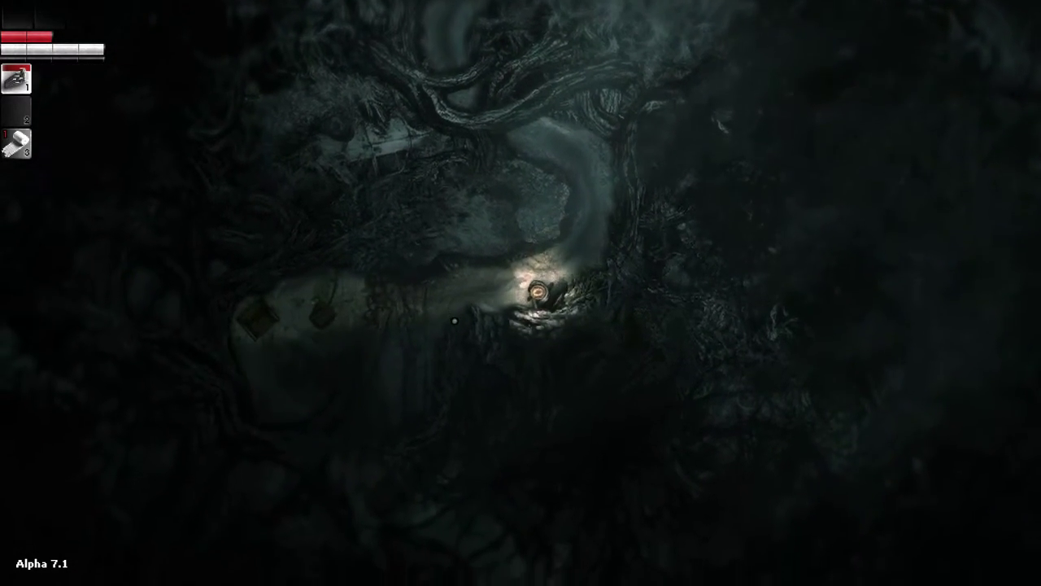
{"action": "key", "text": "a"}
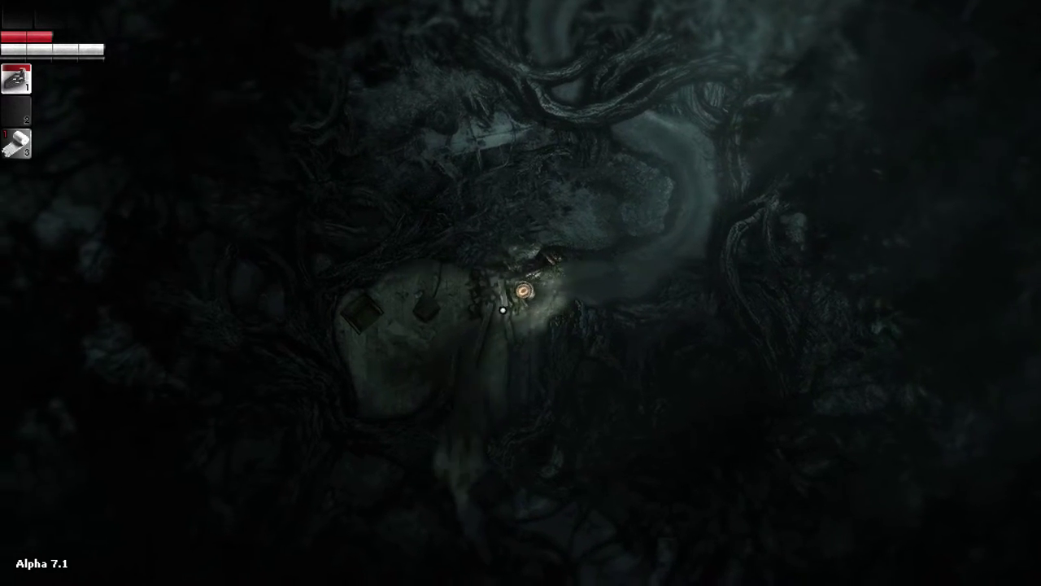
{"action": "key", "text": "a"}
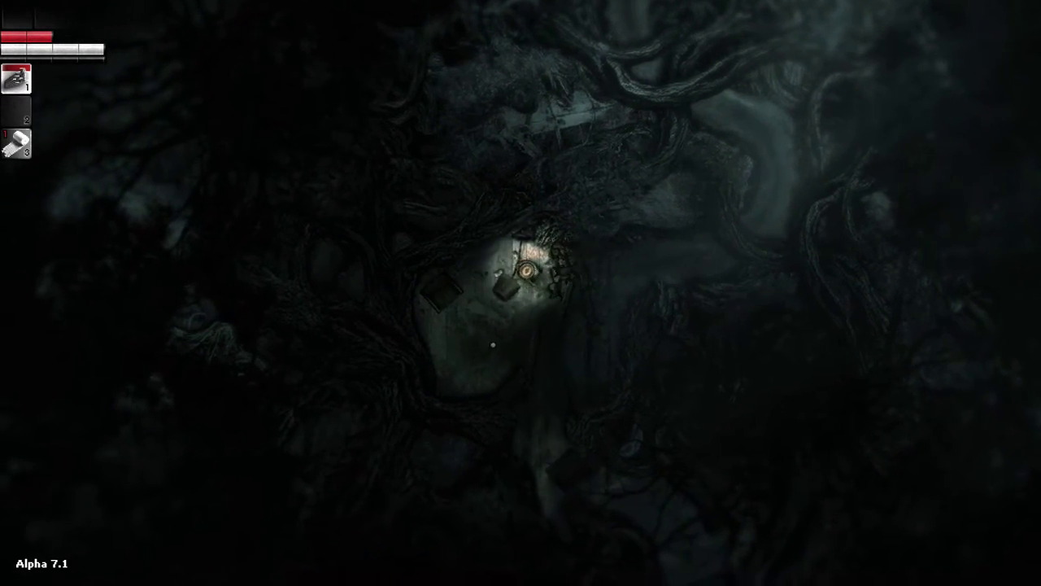
{"action": "key", "text": "a"}
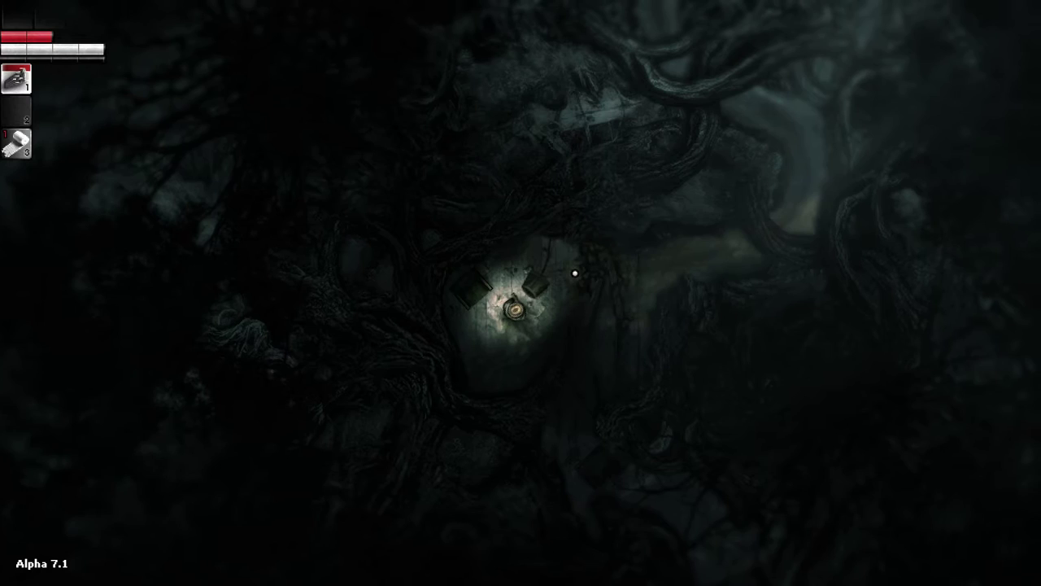
Step: Drag the chair across the clearing and drop it in a new spot
{"action": "key", "text": "a"}
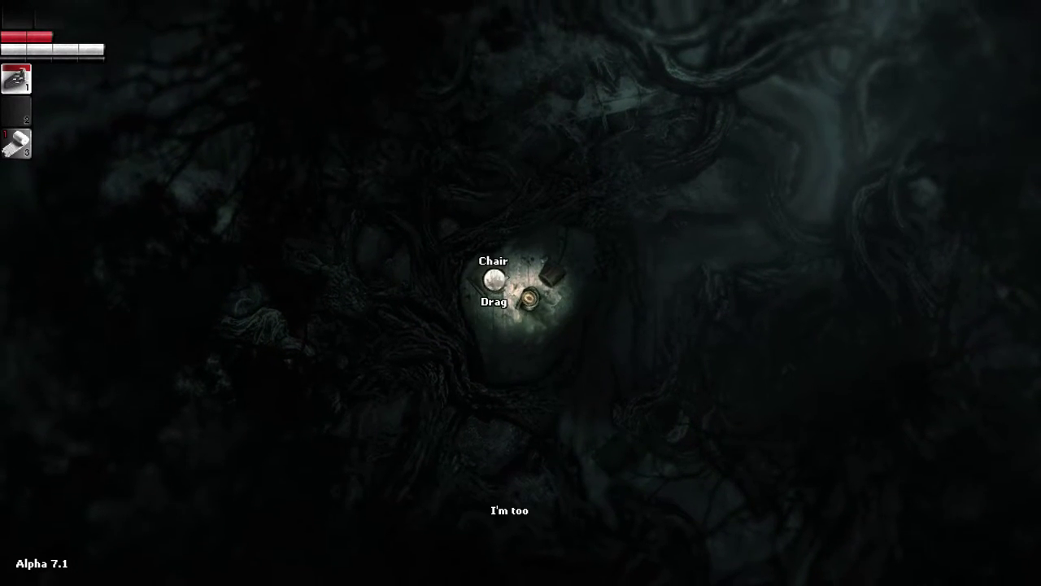
{"action": "left_click", "coordinate": [493, 279]}
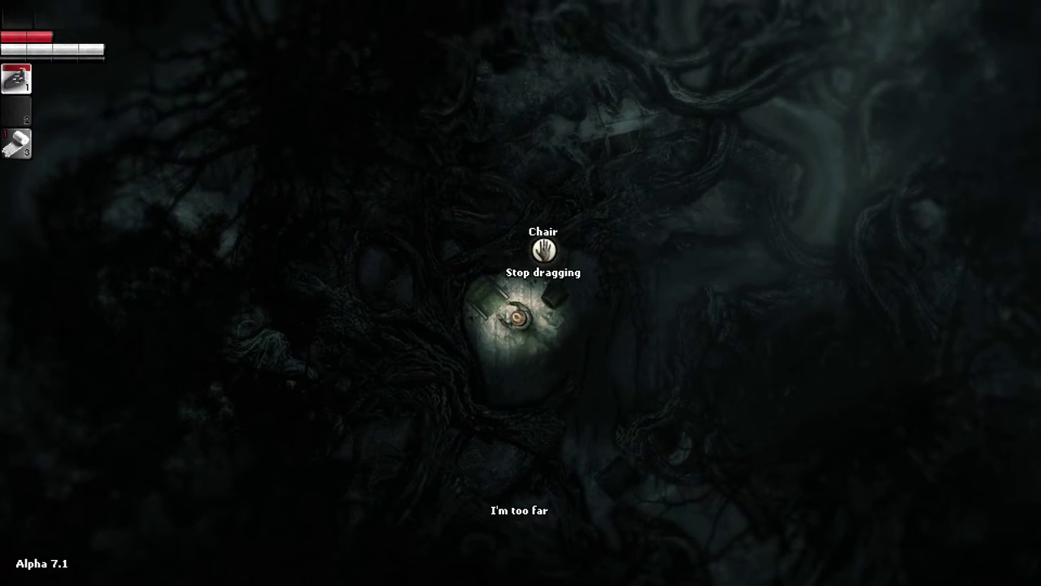
{"action": "key", "text": "w"}
{"action": "left_click", "coordinate": [543, 251]}
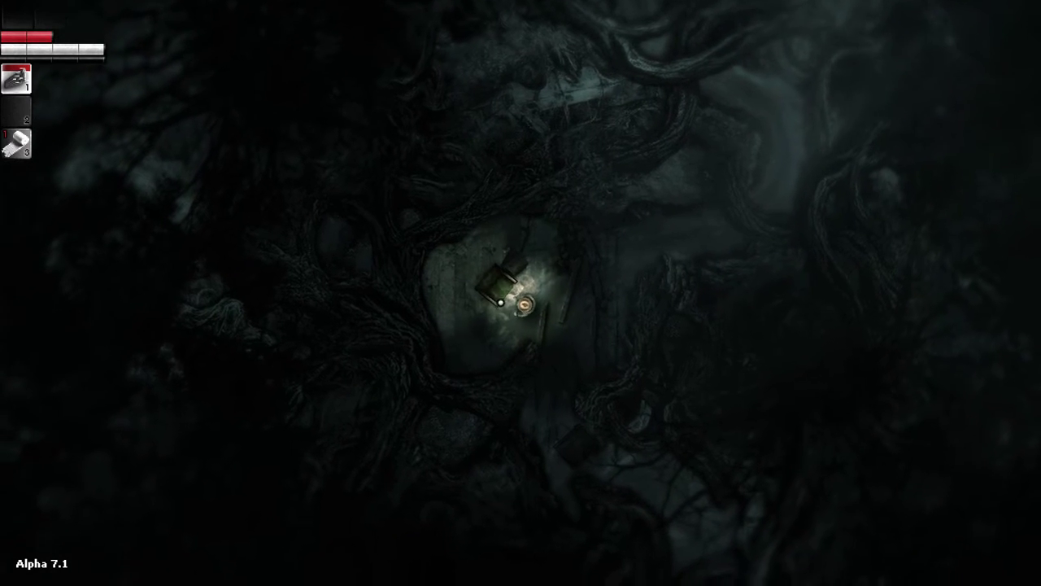
Step: Walk to the loot container and open it to search its contents
{"action": "key", "text": "w"}
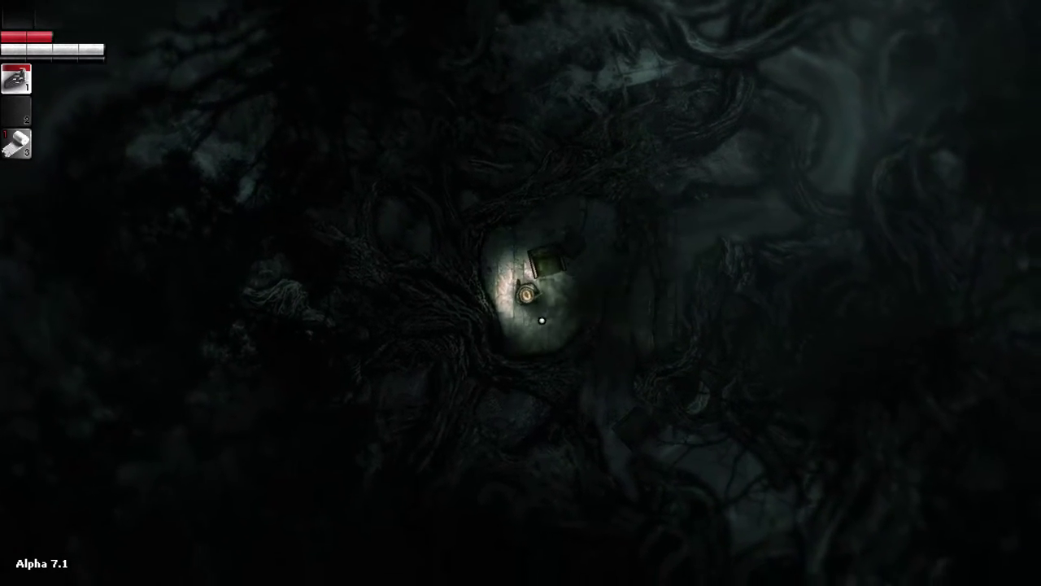
{"action": "key", "text": "w"}
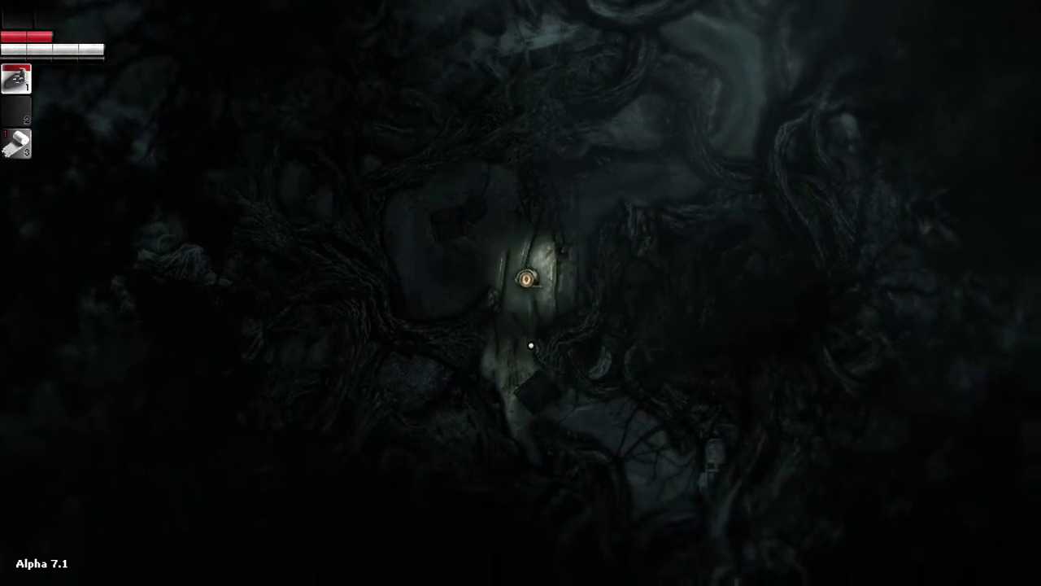
{"action": "key", "text": "w"}
{"action": "key", "text": "e"}
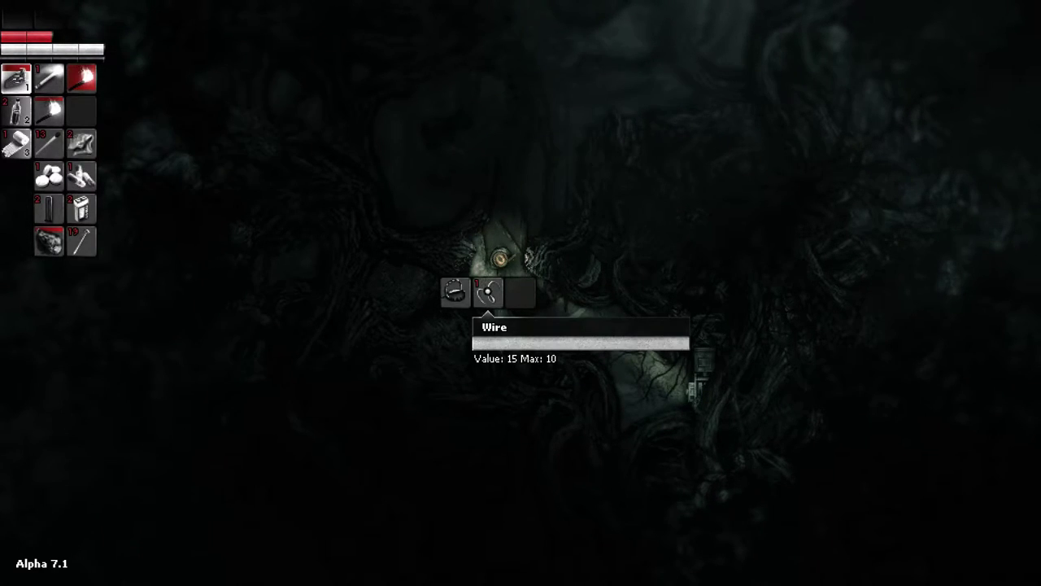
Step: Close the loot window and haul the searched wardrobe up along the path
{"action": "key", "text": "Escape"}
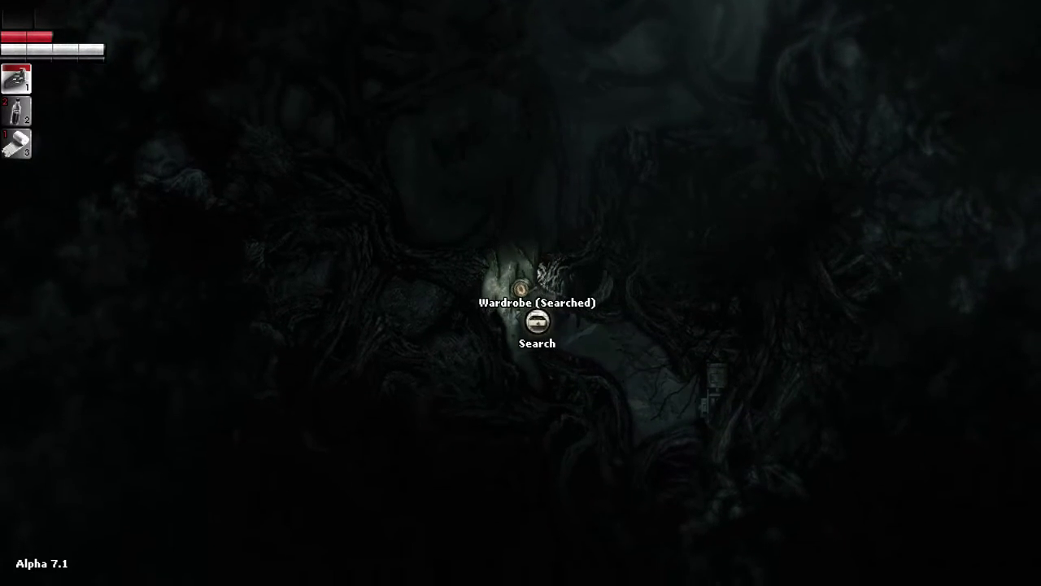
{"action": "left_click", "coordinate": [556, 321]}
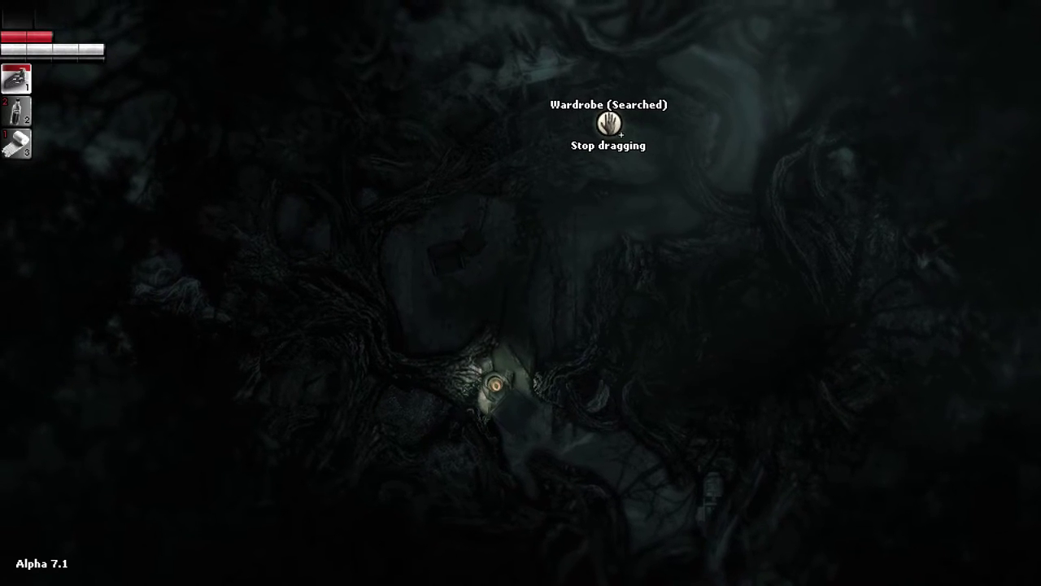
{"action": "left_click", "coordinate": [561, 201]}
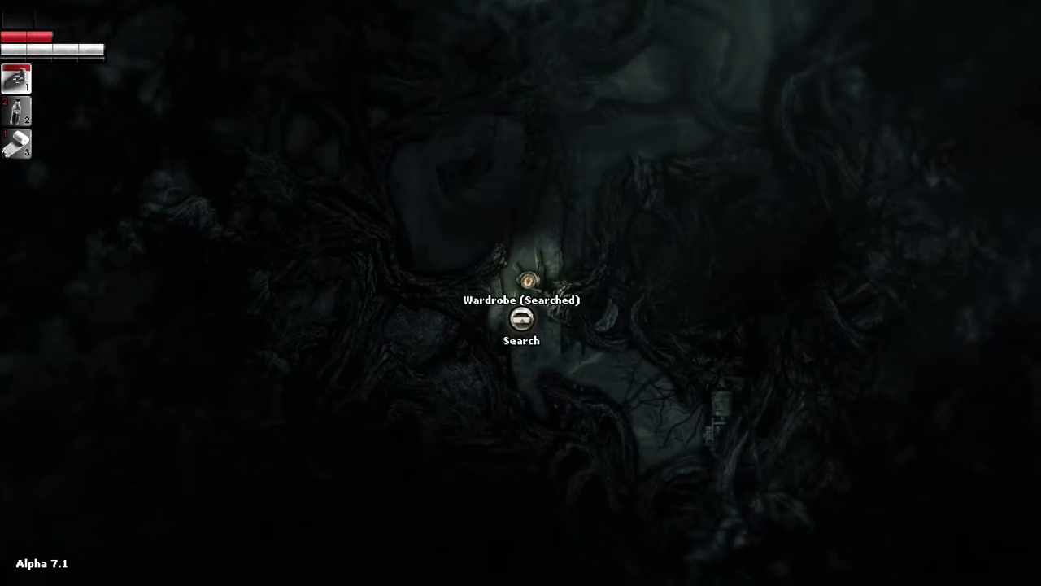
{"action": "scroll", "coordinate": [521, 321], "scroll_direction": "down", "scroll_amount": 1}
{"action": "left_click", "coordinate": [521, 321]}
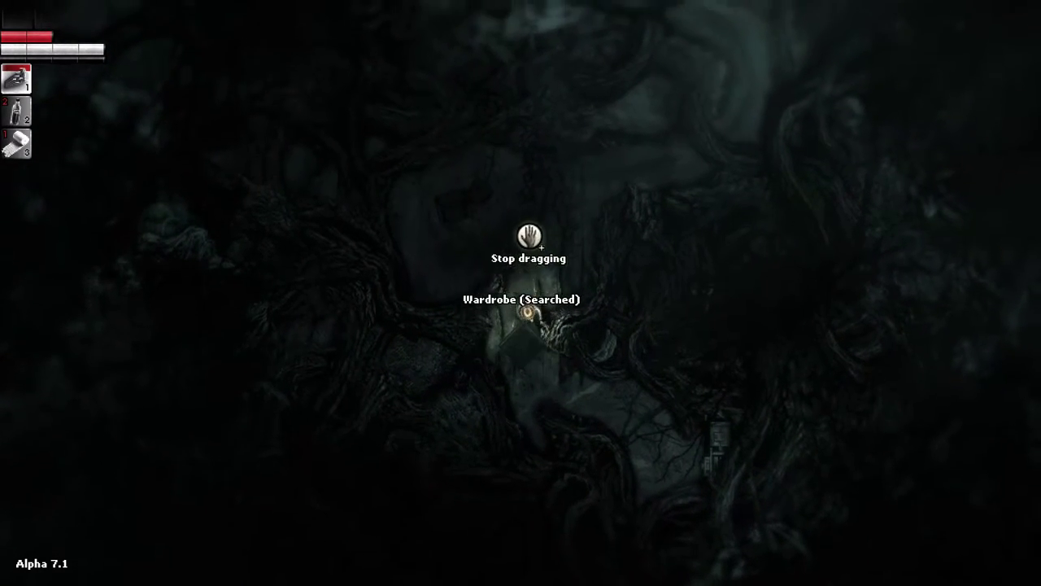
{"action": "key", "text": "w"}
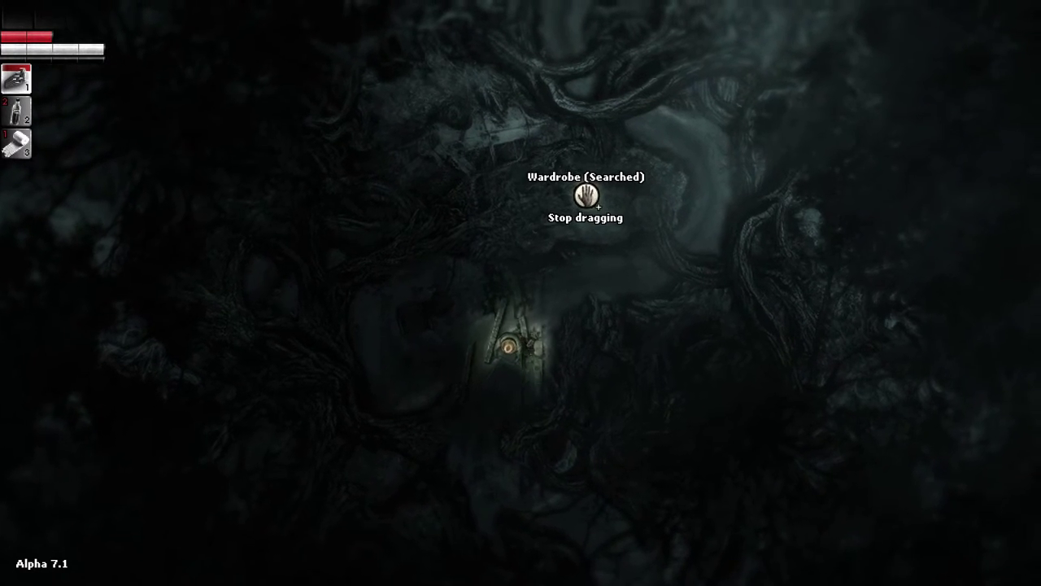
Step: Release the wardrobe and walk back into the hideout beside the generator
{"action": "left_click", "coordinate": [585, 195]}
{"action": "key", "text": "w"}
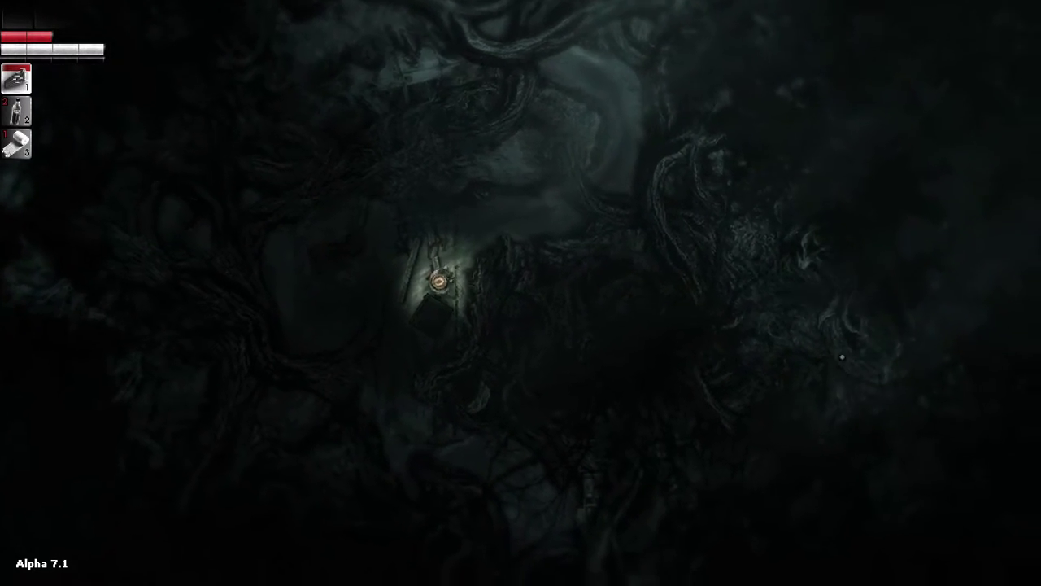
{"action": "key", "text": "s"}
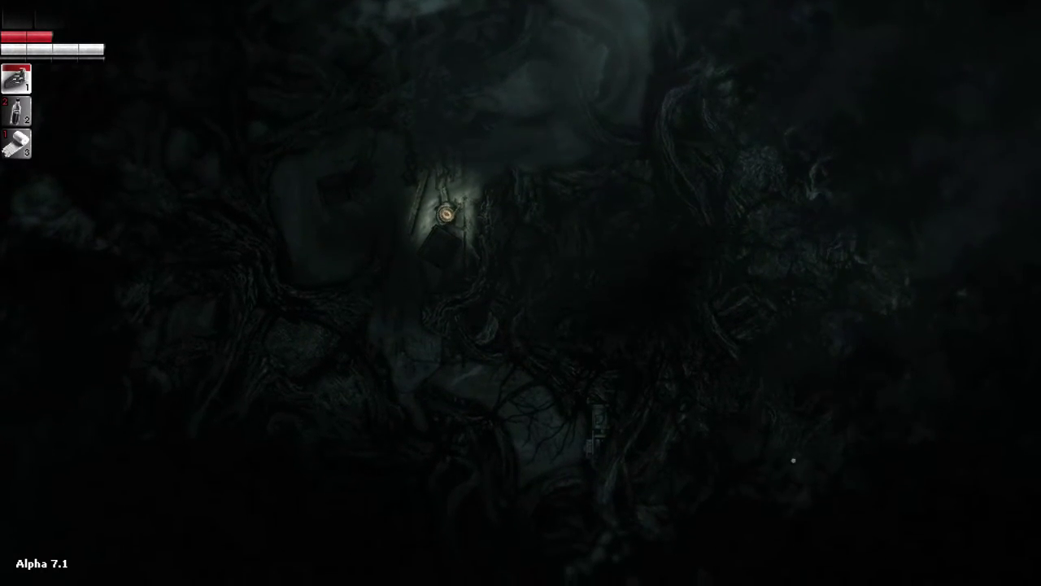
{"action": "key", "text": "s"}
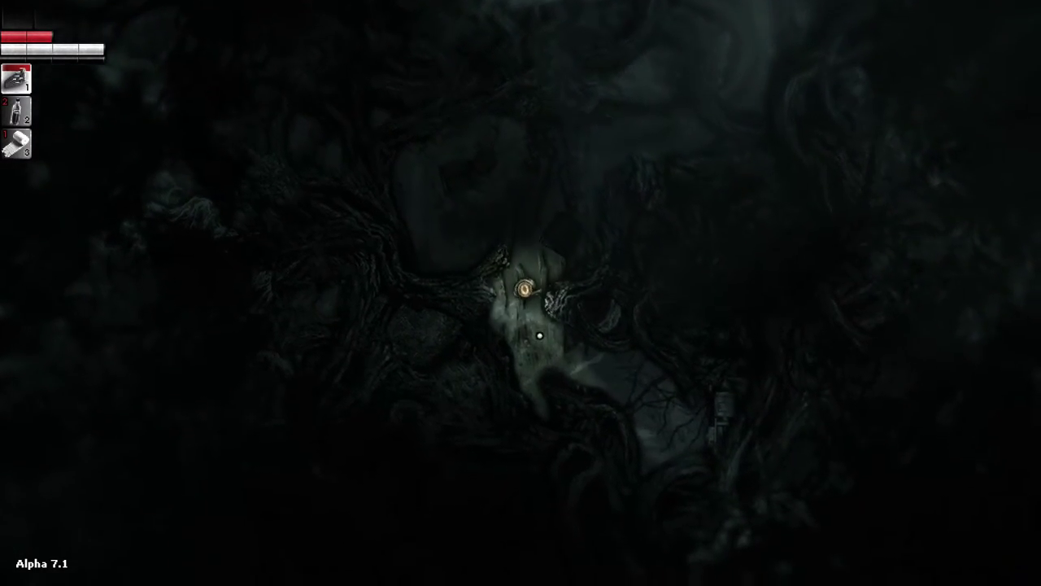
{"action": "key", "text": "s"}
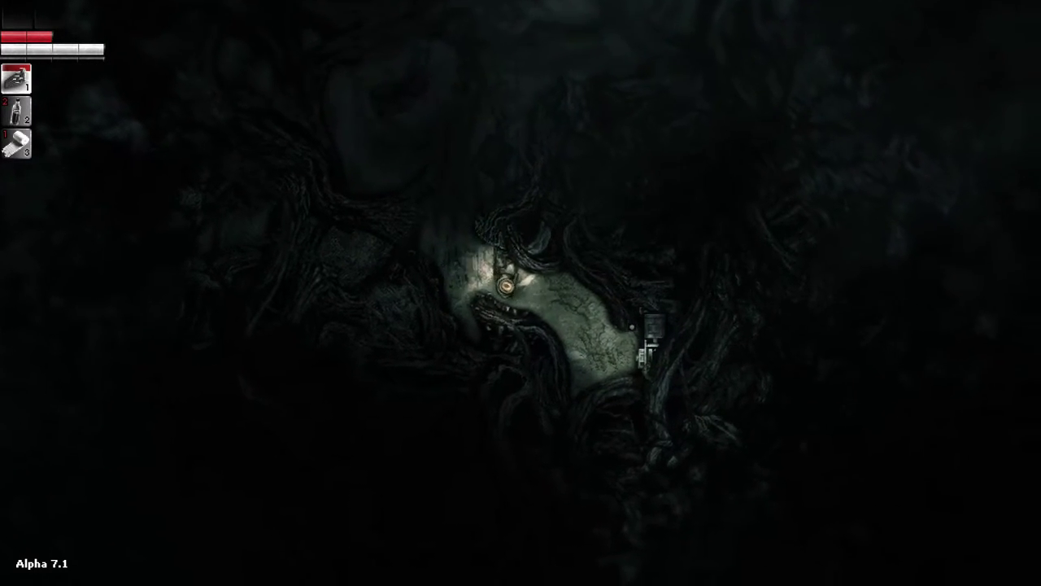
{"action": "key", "text": "s"}
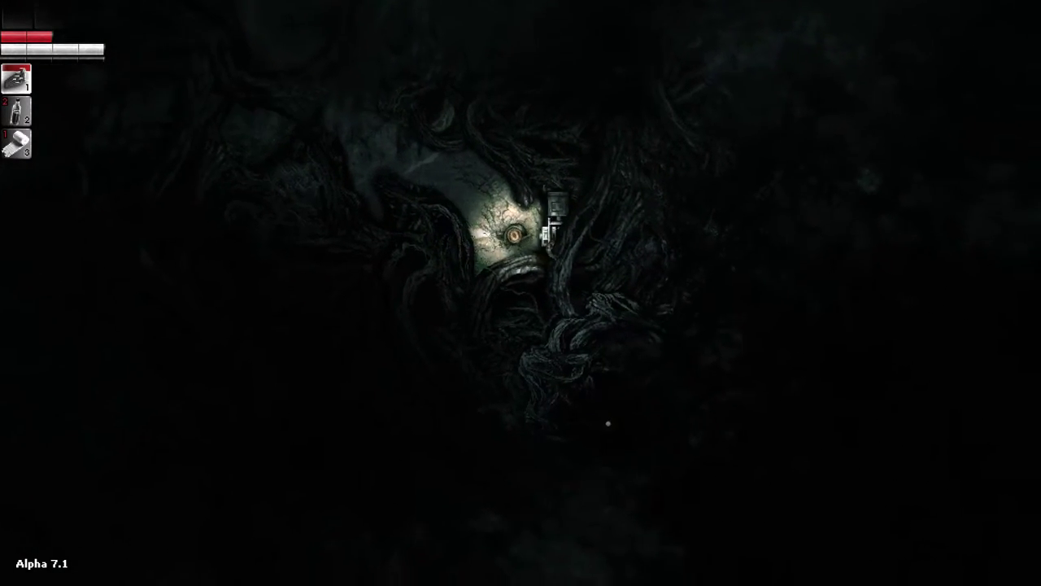
{"action": "key", "text": "s"}
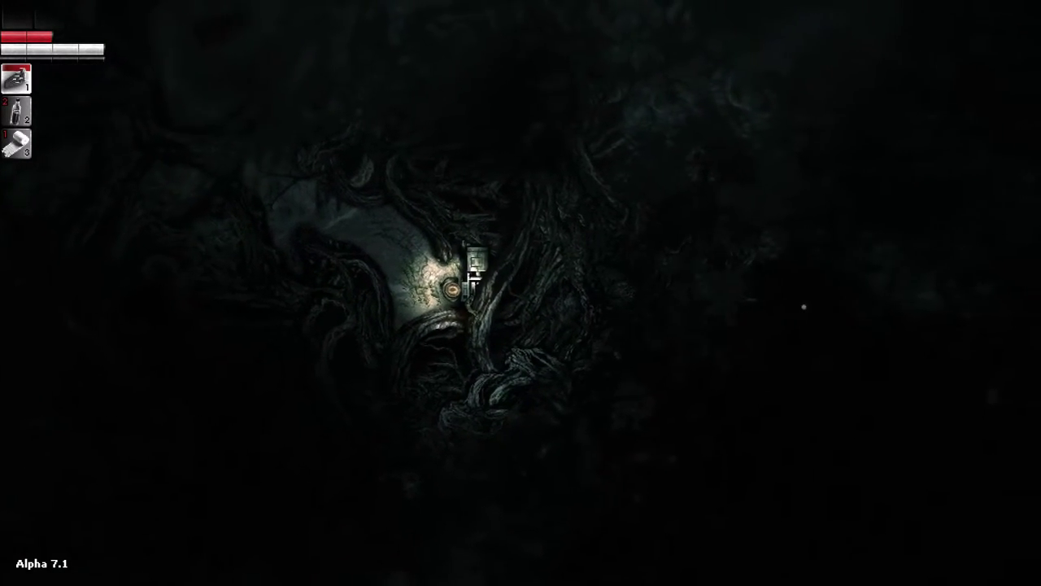
{"action": "key", "text": "s"}
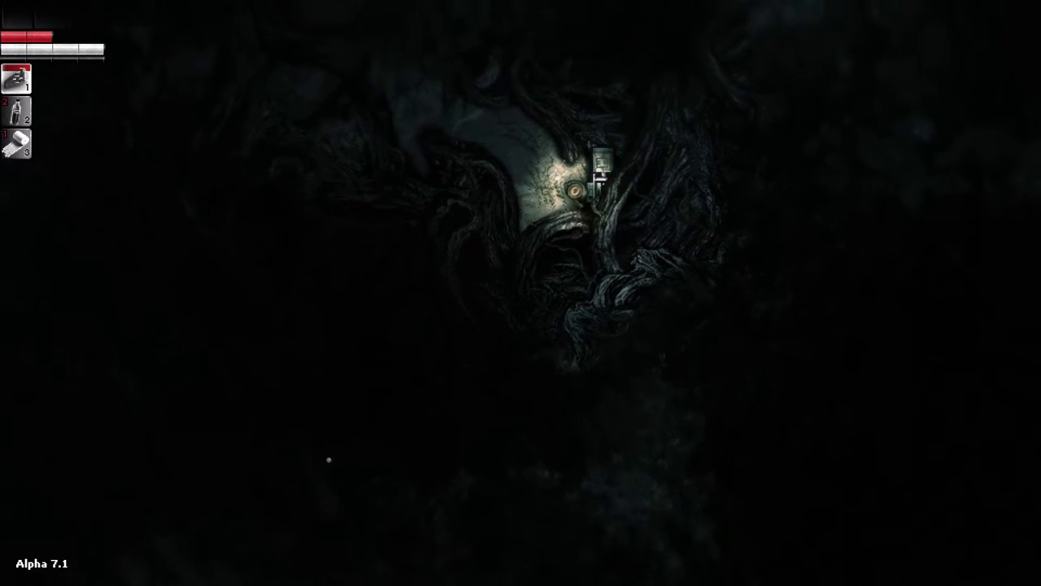
{"action": "key", "text": "s"}
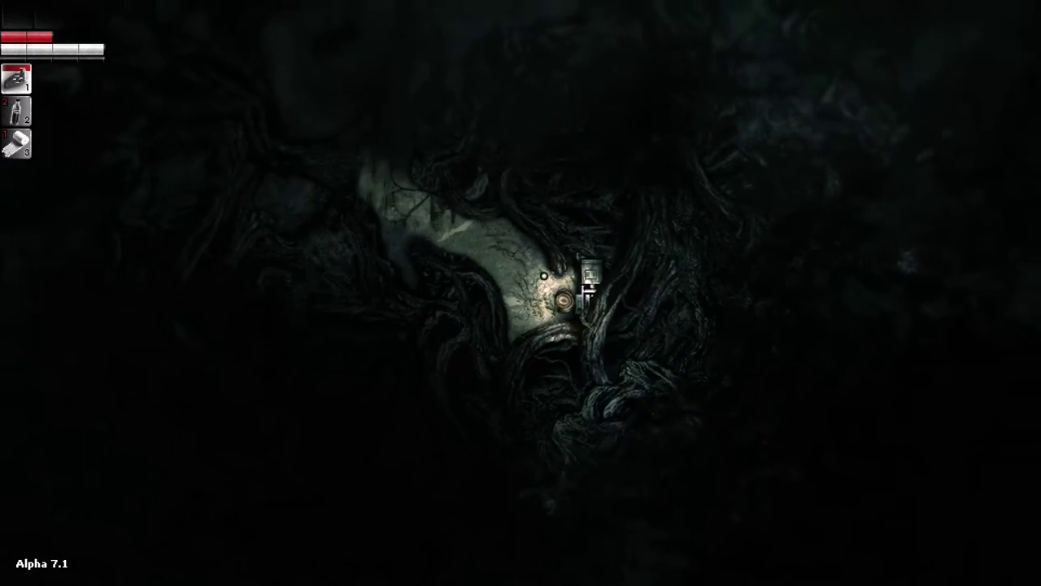
{"action": "key", "text": "w"}
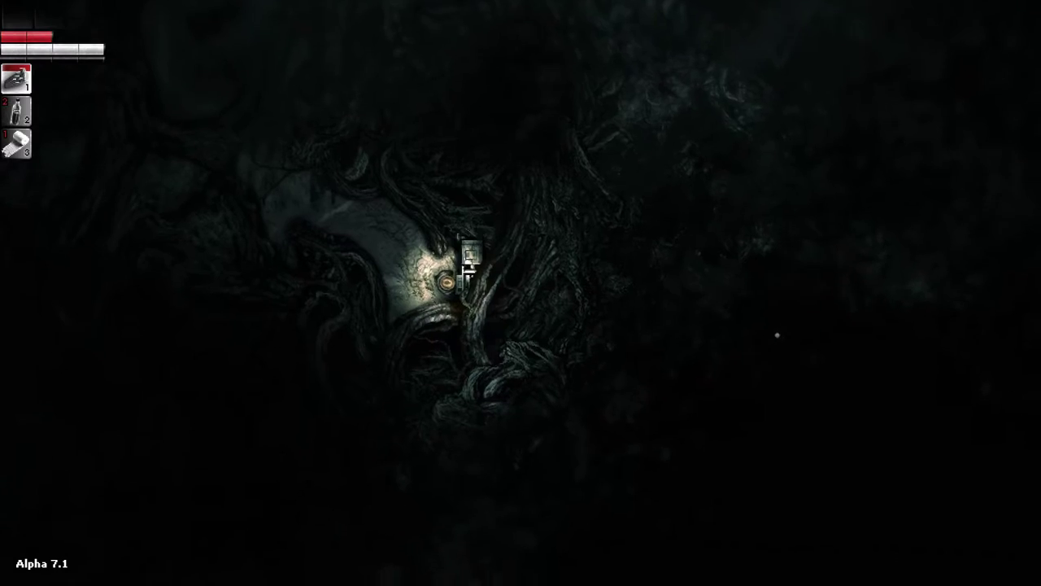
Step: Switch on the generator, then walk to the hideout lamp and turn it on
{"action": "key", "text": "e"}
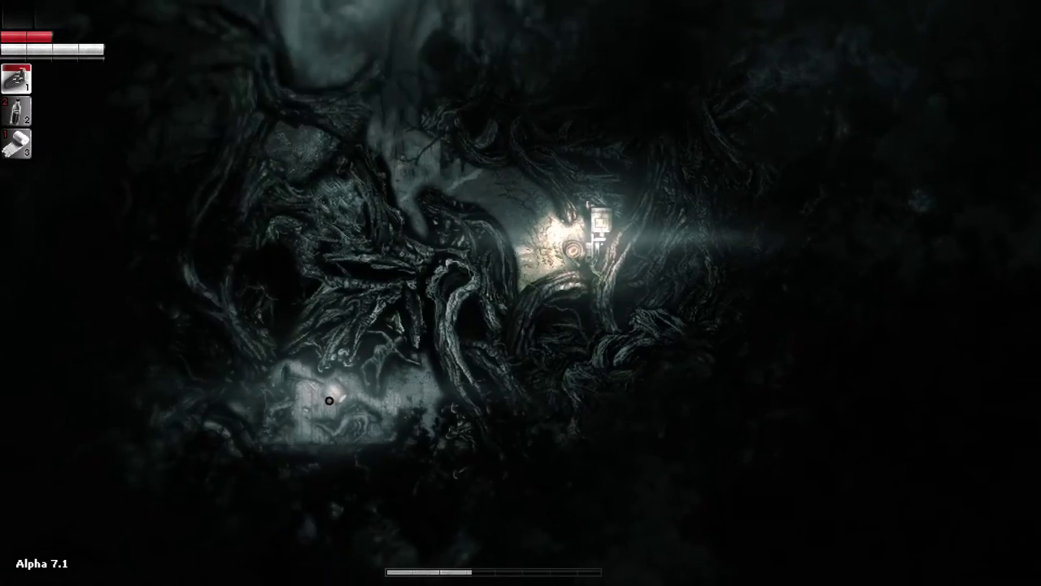
{"action": "key", "text": "w"}
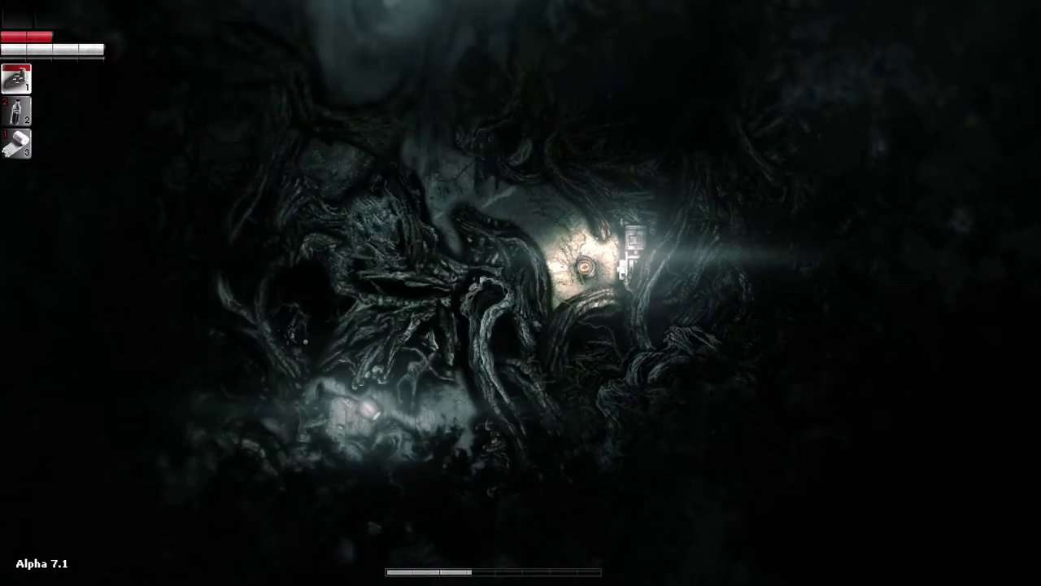
{"action": "key", "text": "w"}
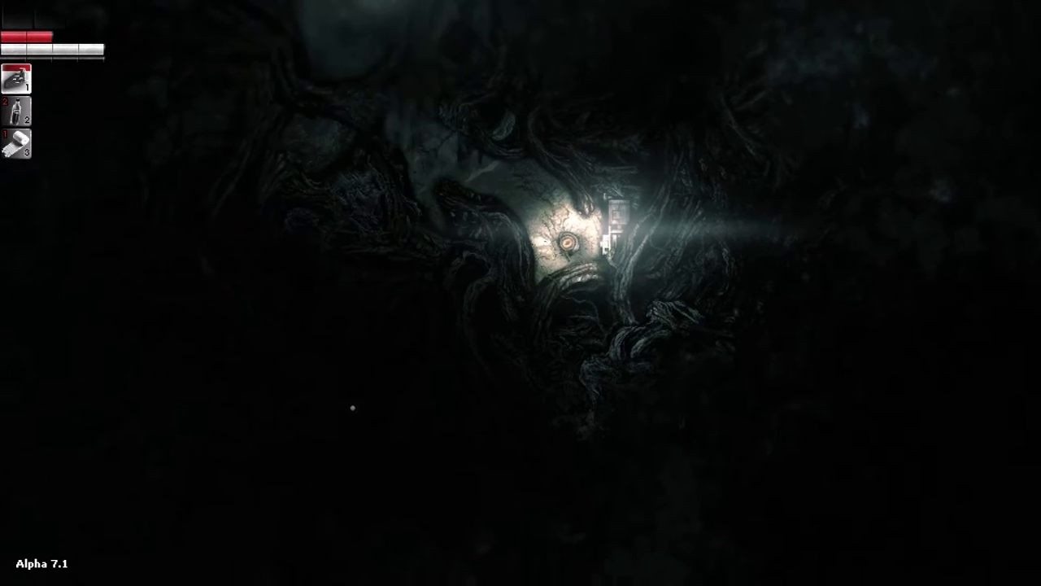
{"action": "key", "text": "w"}
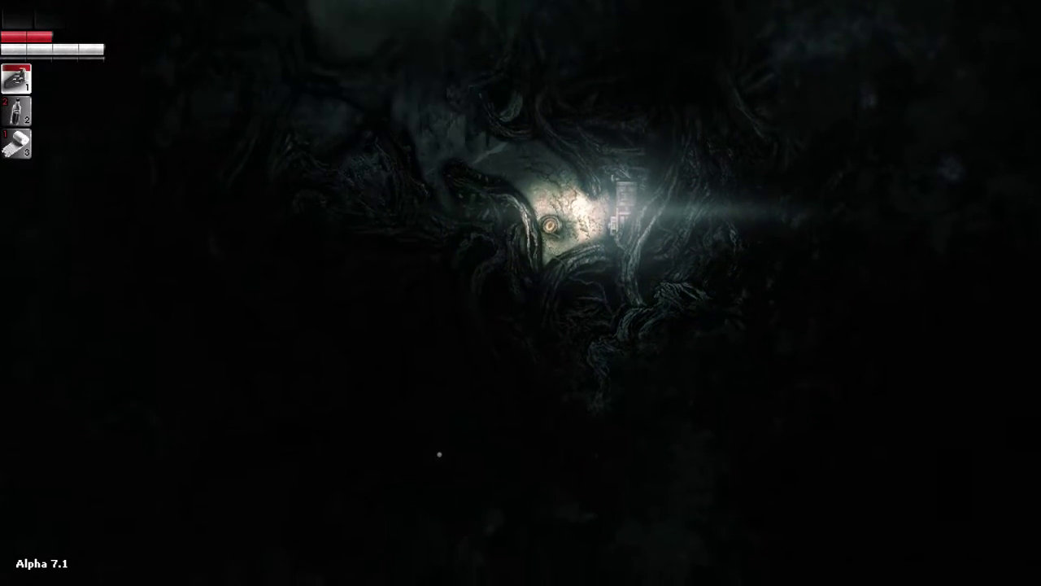
{"action": "key", "text": "w"}
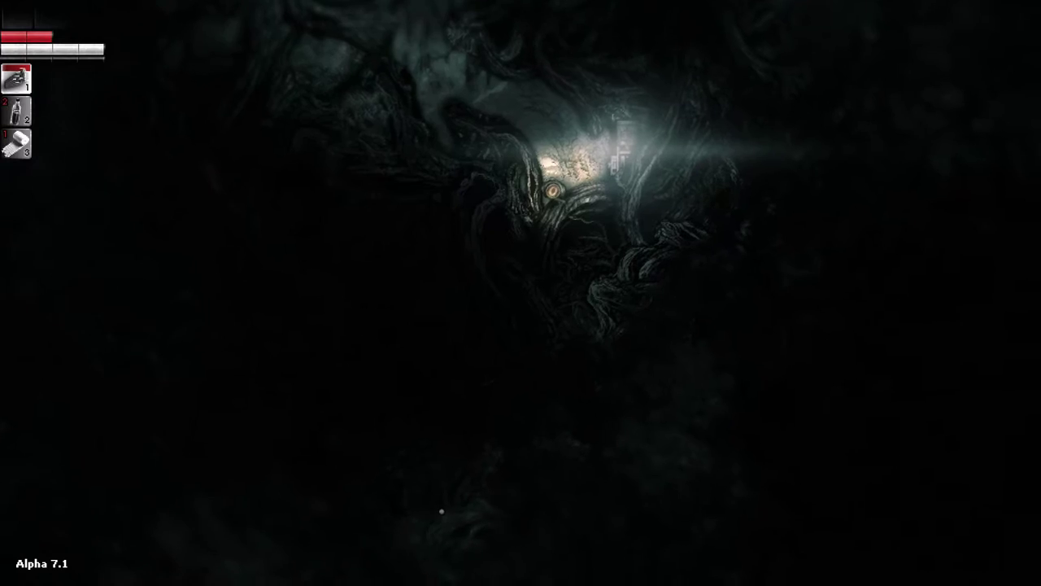
{"action": "key", "text": "w"}
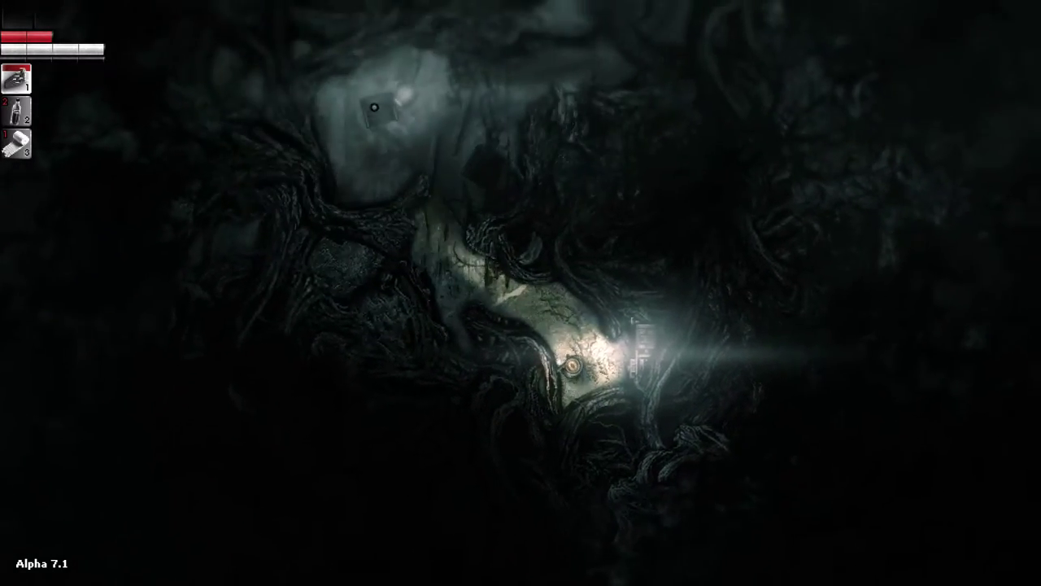
{"action": "key", "text": "w"}
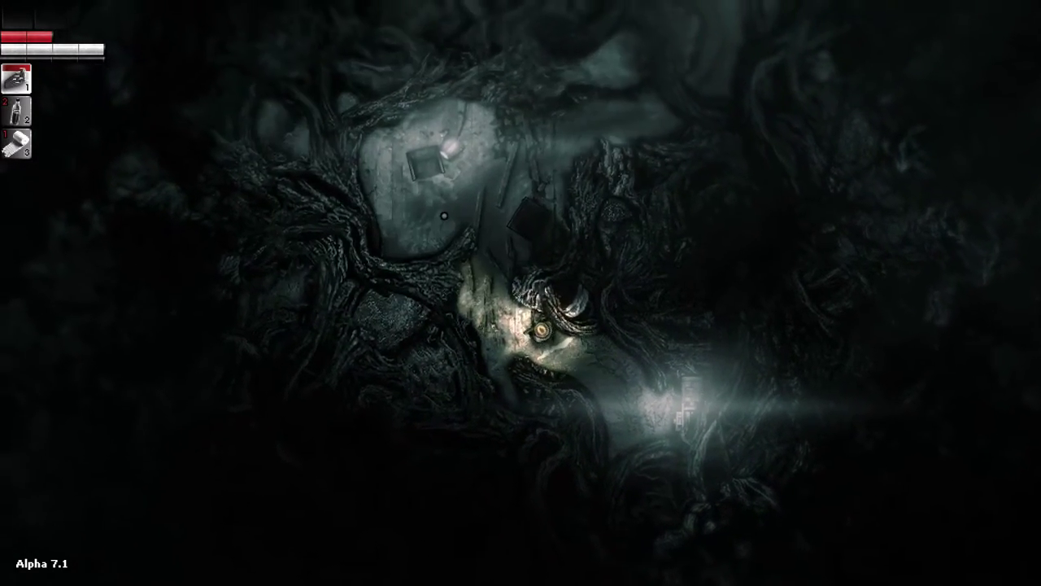
{"action": "key", "text": "w"}
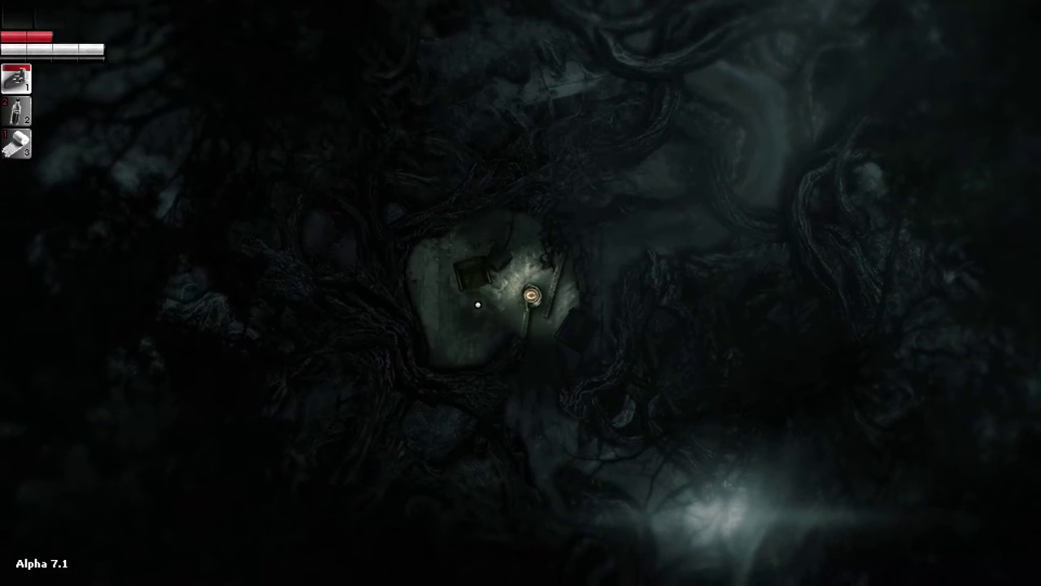
{"action": "left_click", "coordinate": [506, 284]}
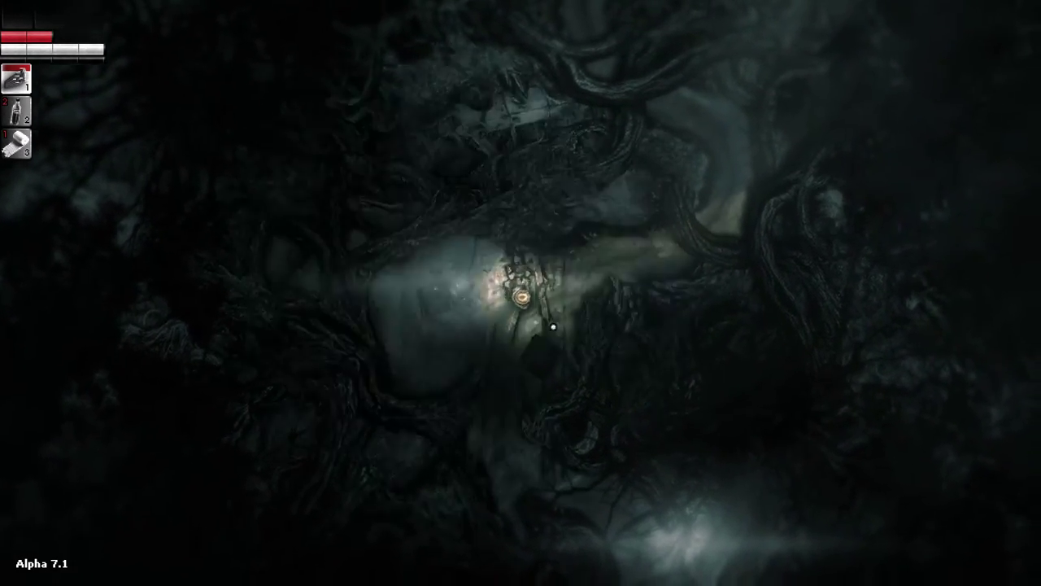
Step: Walk back down the path and perform a timed interaction in the hideout
{"action": "key", "text": "a"}
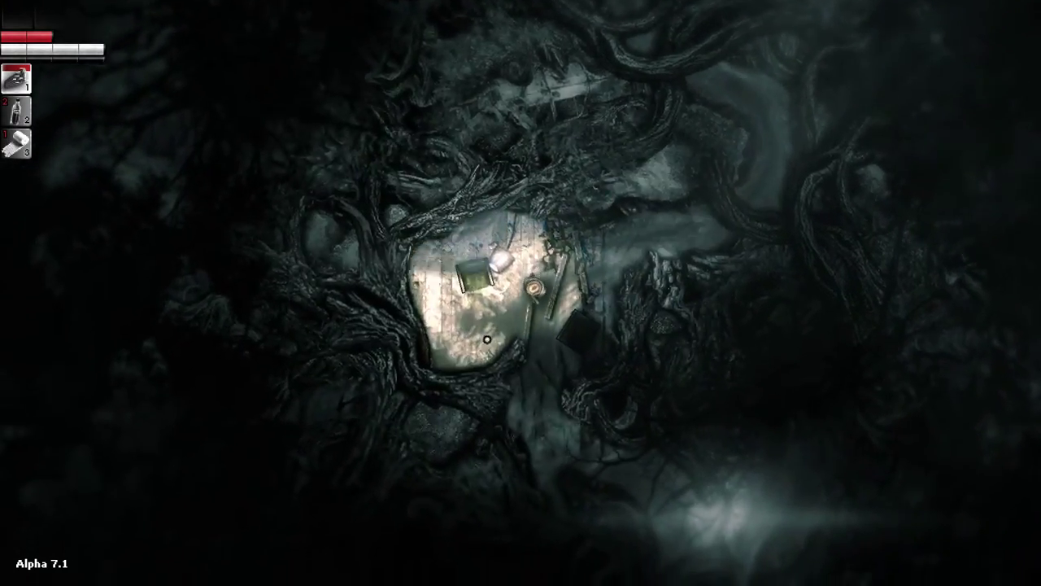
{"action": "key", "text": "s"}
{"action": "key", "text": "s"}
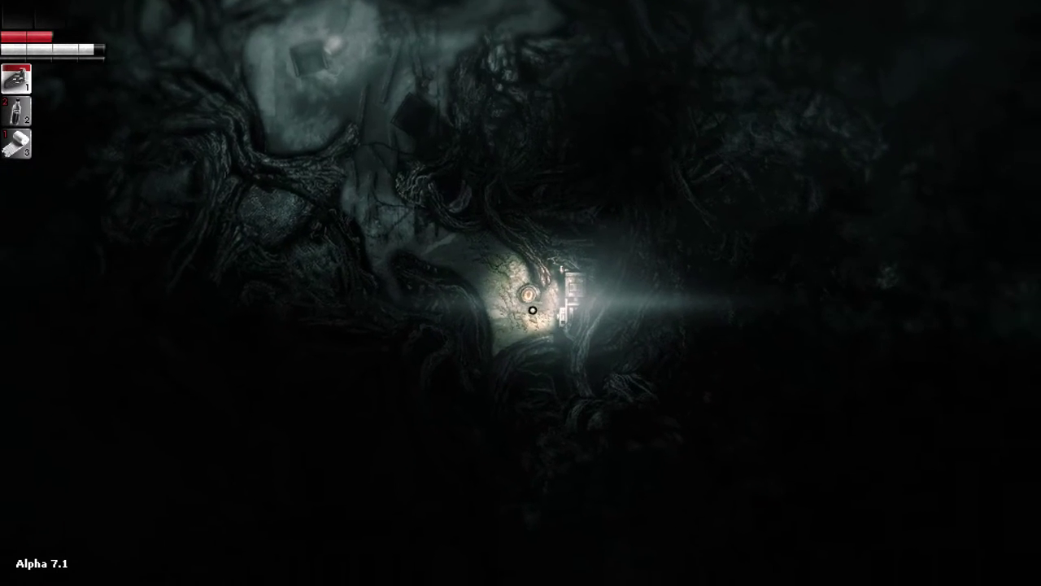
{"action": "key", "text": "s"}
{"action": "key", "text": "e"}
Step: Look inside the wardrobe, close it, and walk out onto the forest path
{"action": "key", "text": "w"}
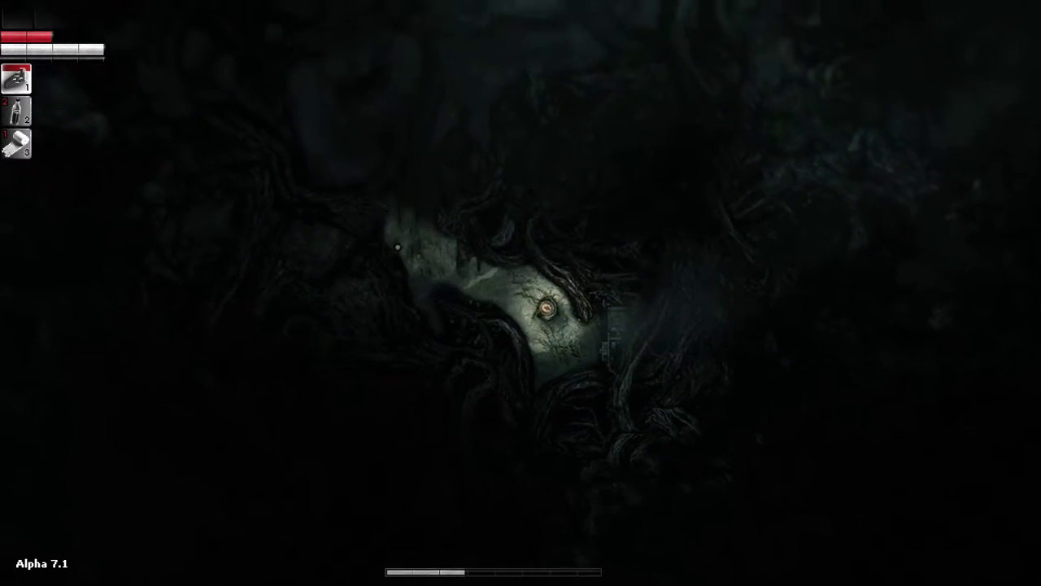
{"action": "key", "text": "w"}
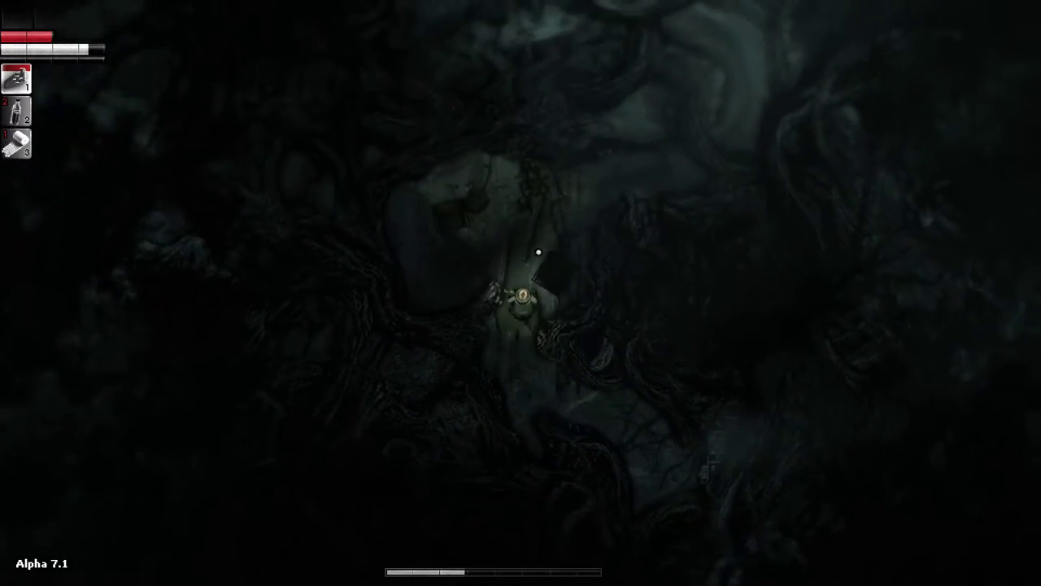
{"action": "key", "text": "e"}
{"action": "key", "text": "e"}
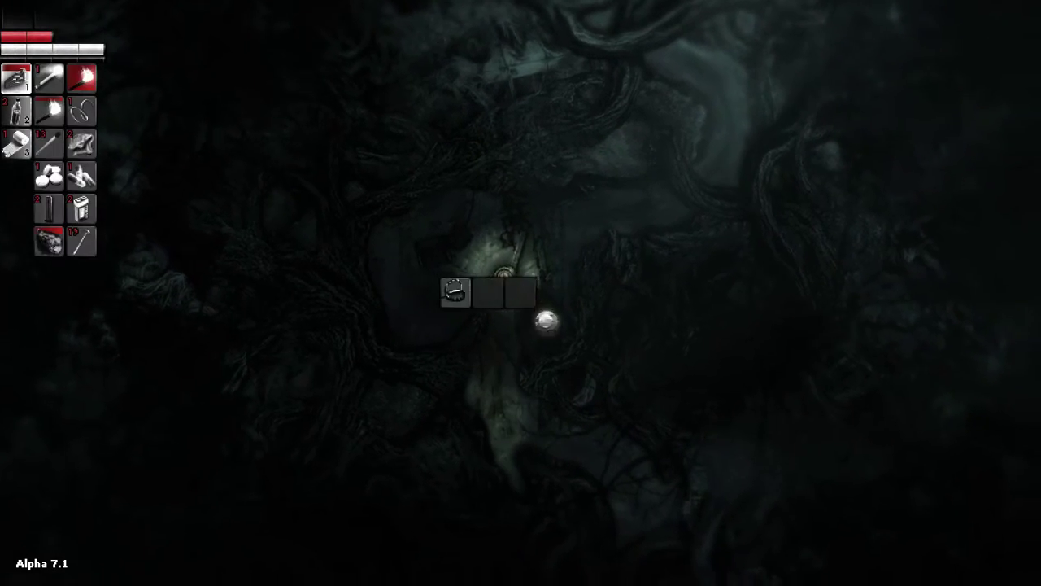
{"action": "key", "text": "Escape"}
{"action": "key", "text": "a"}
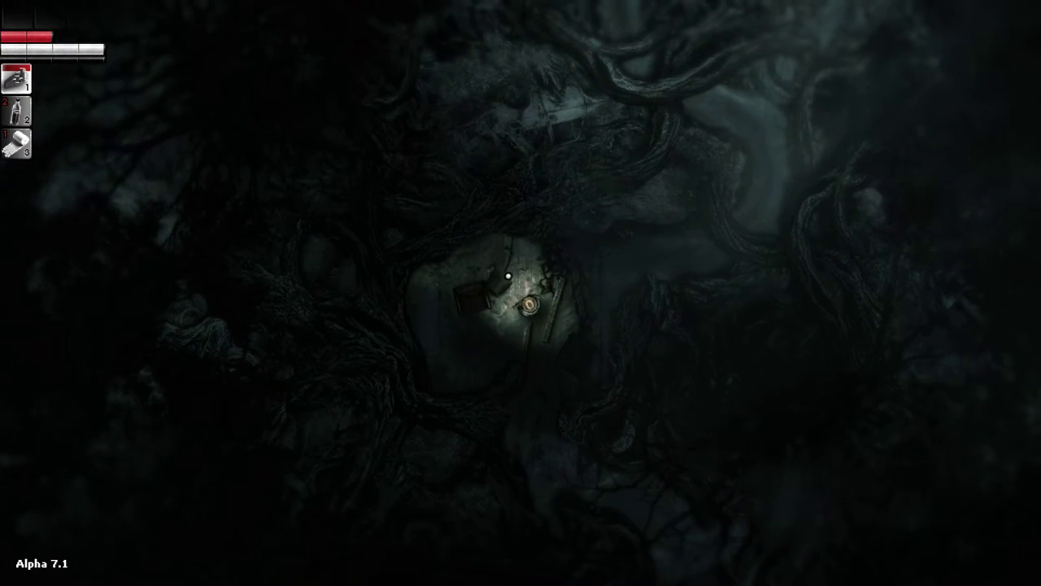
{"action": "key", "text": "w"}
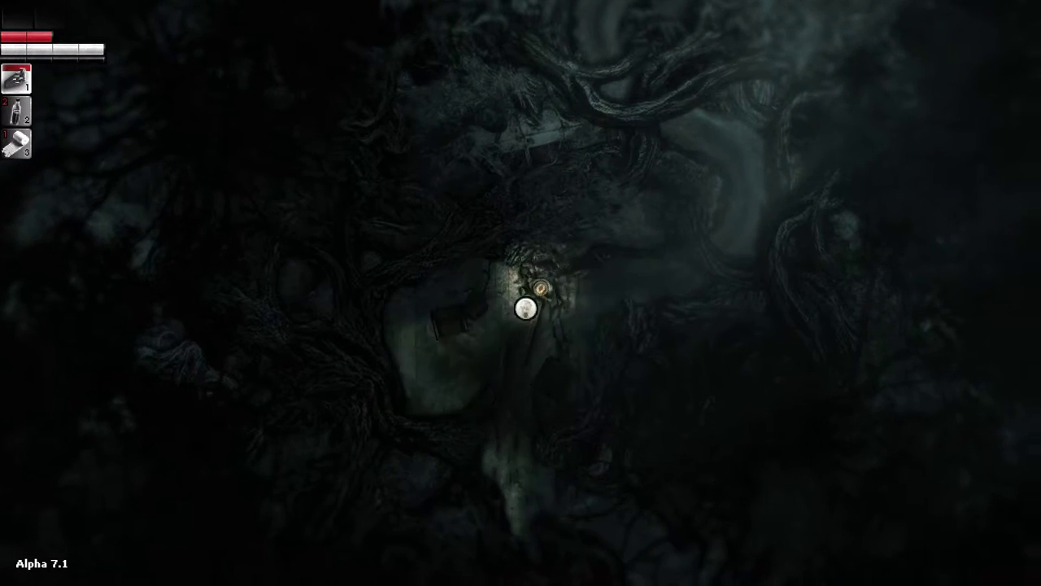
{"action": "key", "text": "d"}
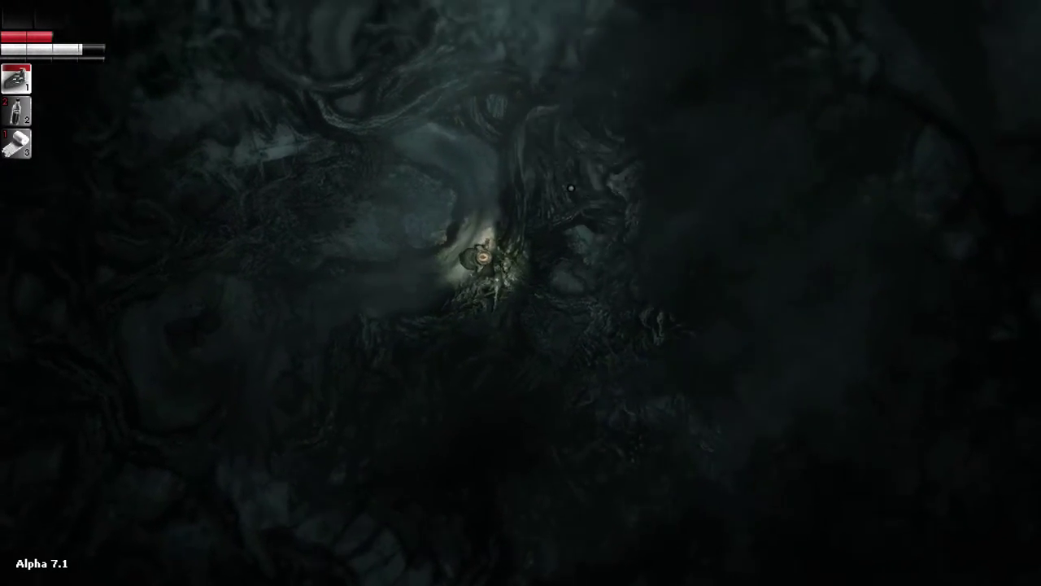
{"action": "key", "text": "w"}
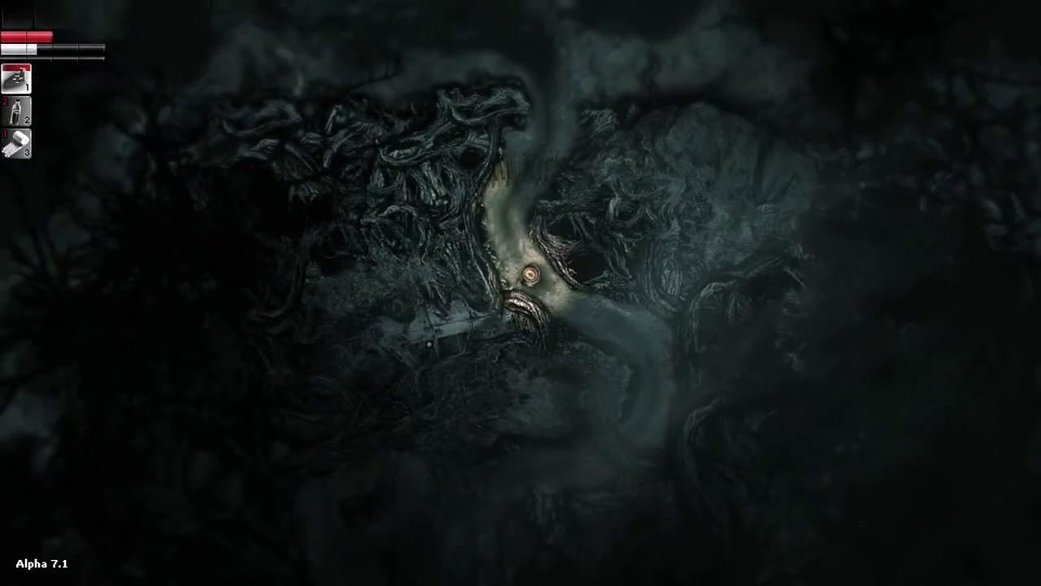
Step: Walk into the grassy clearing and kill the attacking dog with two strikes
{"action": "key", "text": "w"}
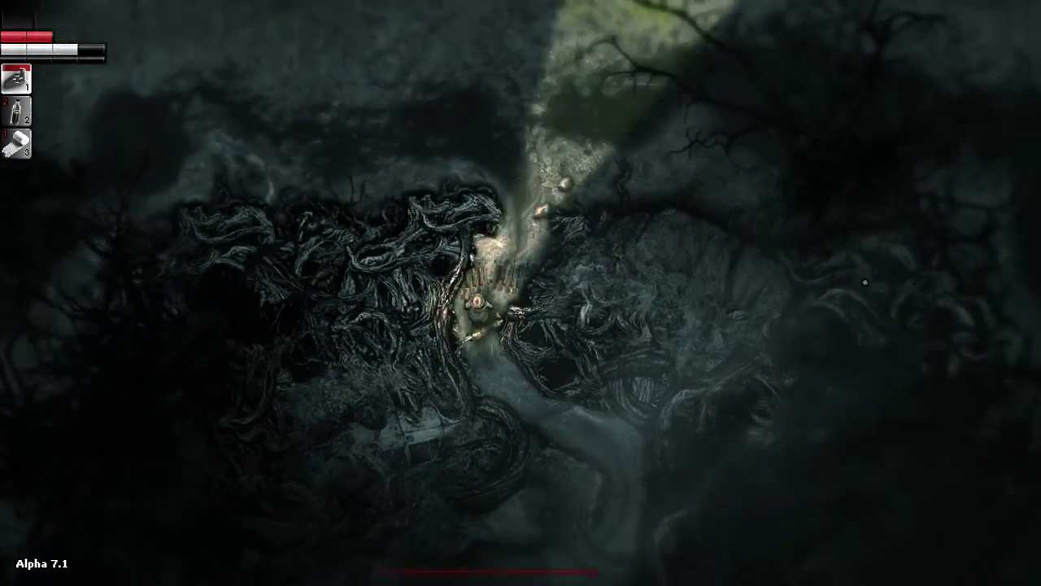
{"action": "key", "text": "w"}
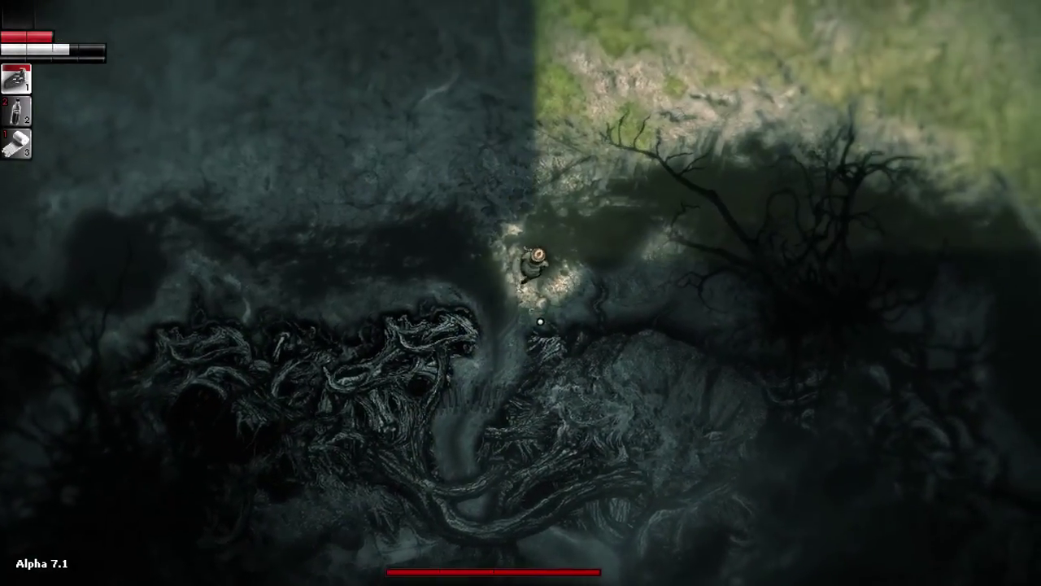
{"action": "key", "text": "w"}
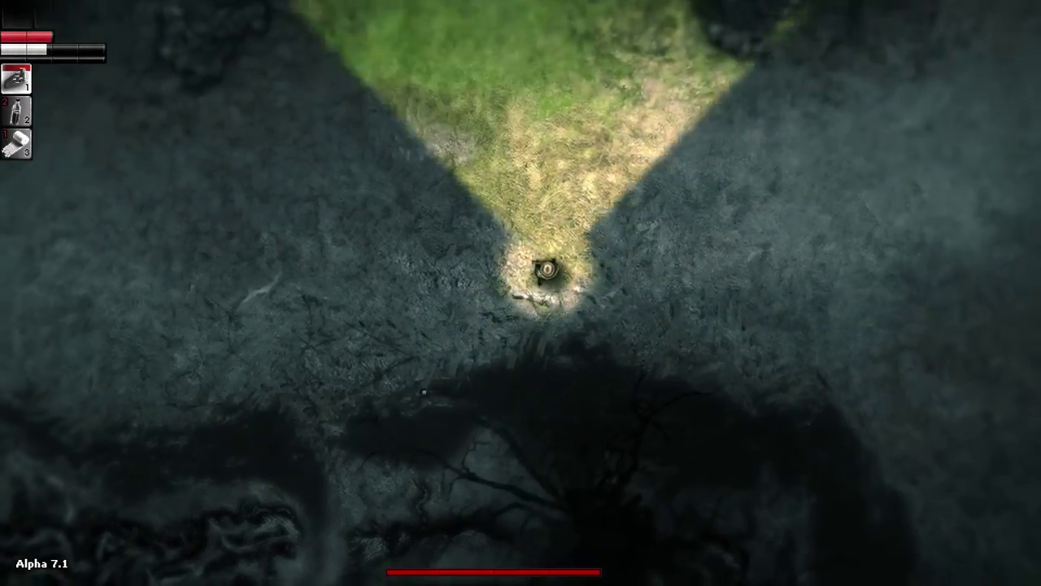
{"action": "key", "text": "w"}
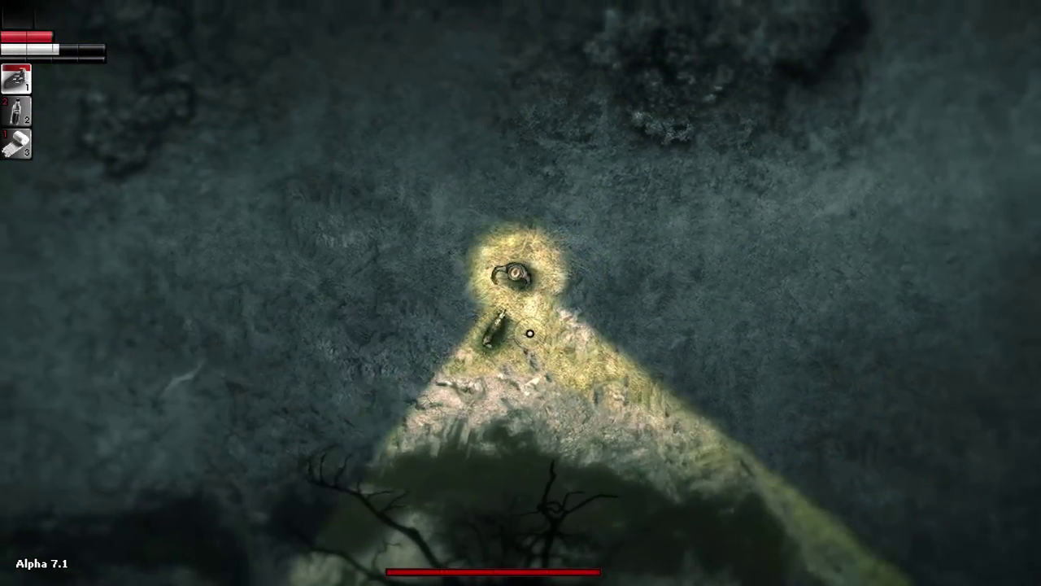
{"action": "left_click", "coordinate": [536, 280]}
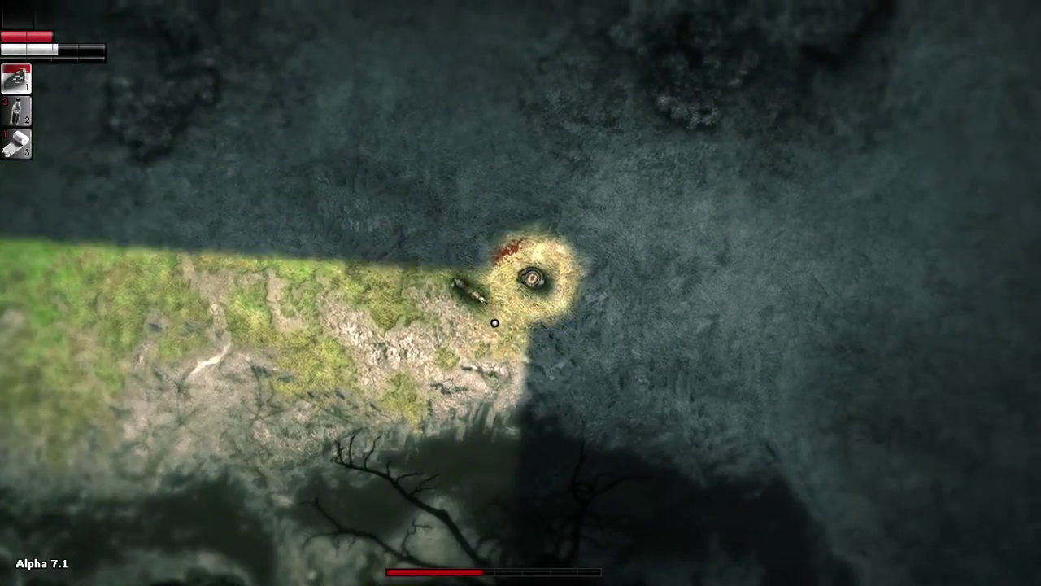
{"action": "left_click", "coordinate": [504, 305]}
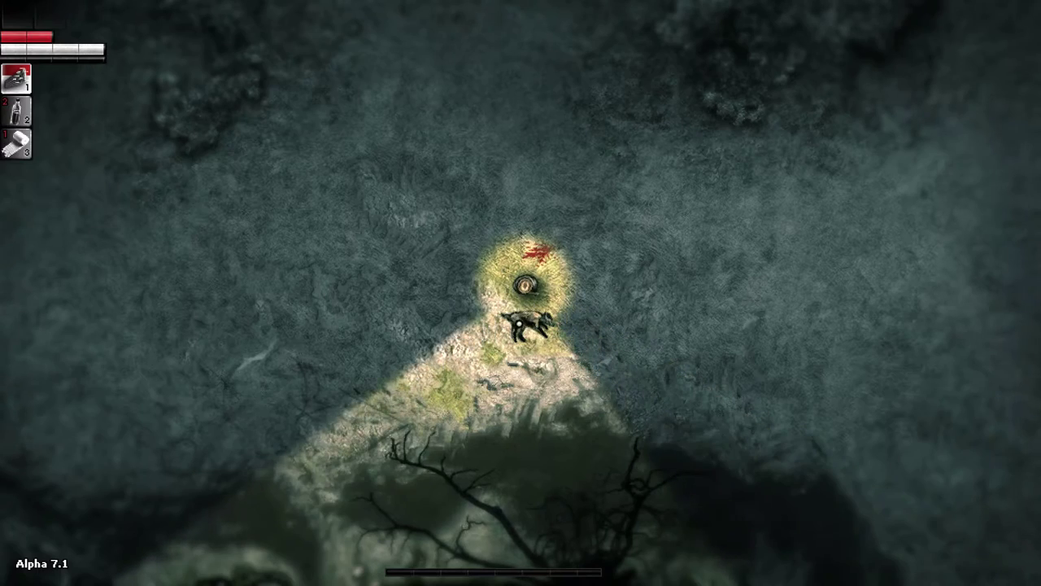
Step: Search the dog carcass and try taking its meat, which fails with a full inventory
{"action": "key", "text": "Tab"}
{"action": "key", "text": "Tab"}
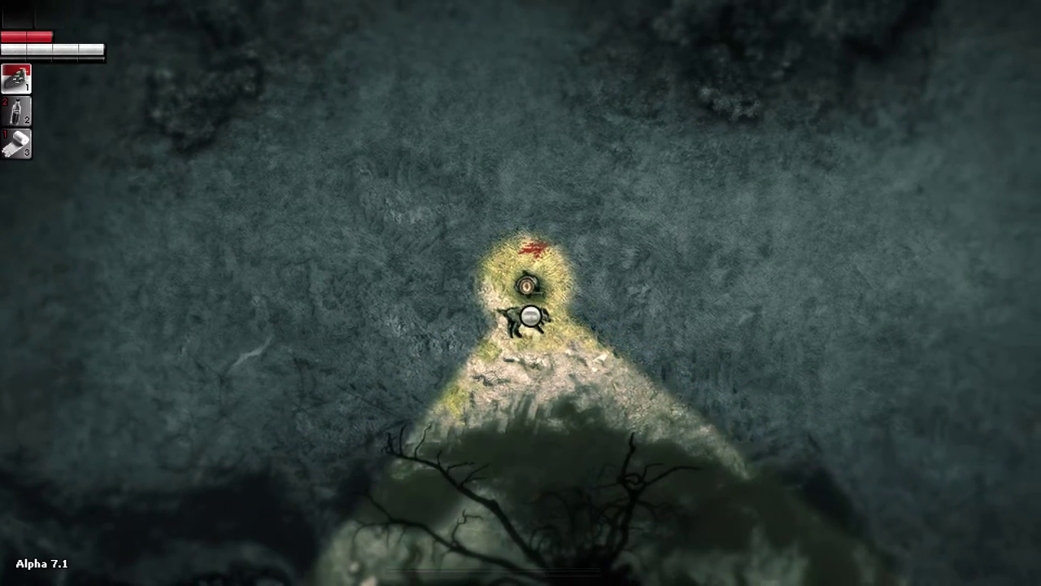
{"action": "key", "text": "e"}
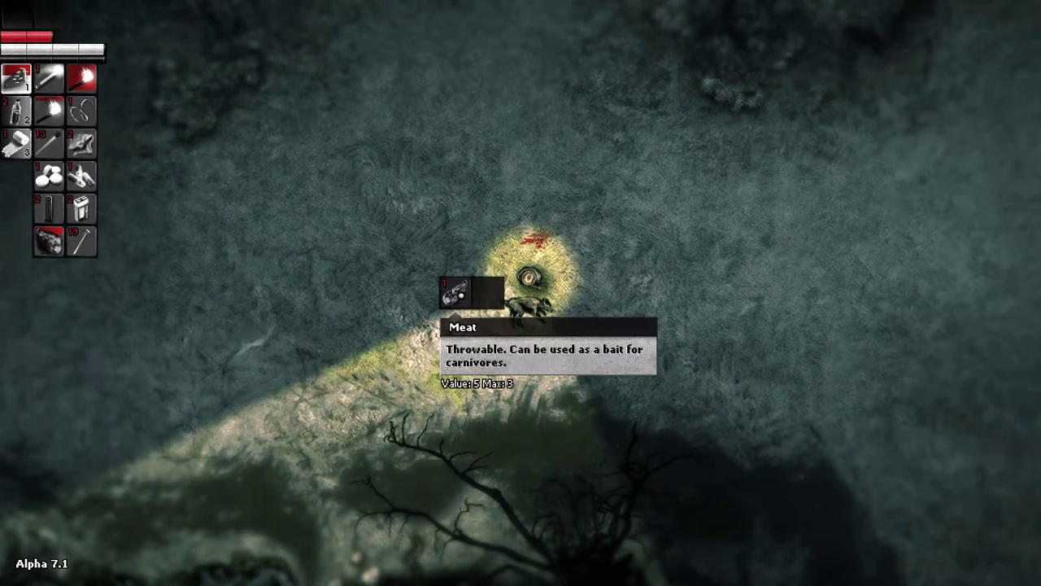
{"action": "left_click", "coordinate": [455, 293]}
{"action": "key", "text": "w"}
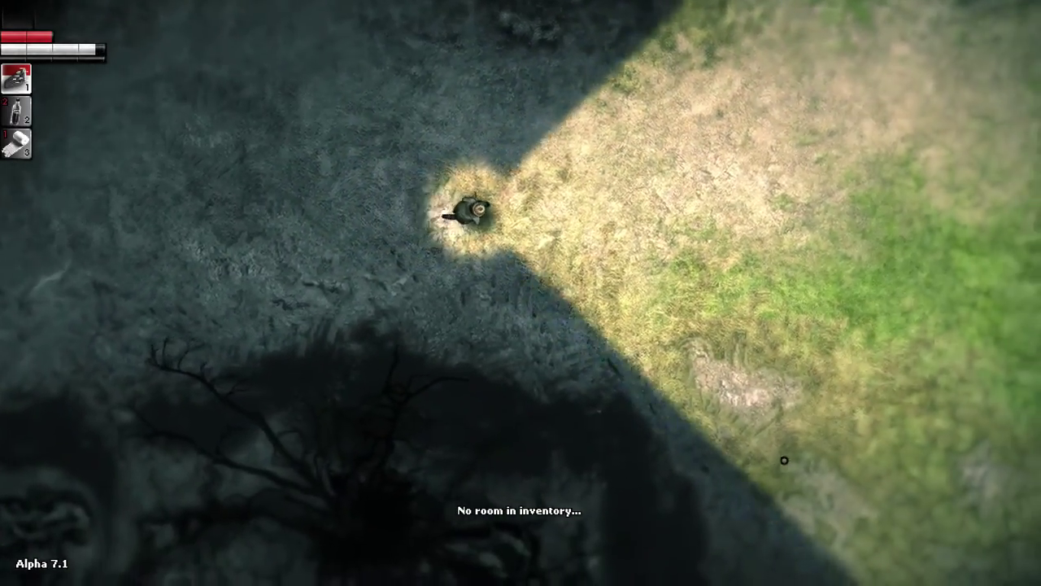
Step: Cross the clearing and dark swamp onto open grass, toward the wreckage ahead
{"action": "key", "text": "w"}
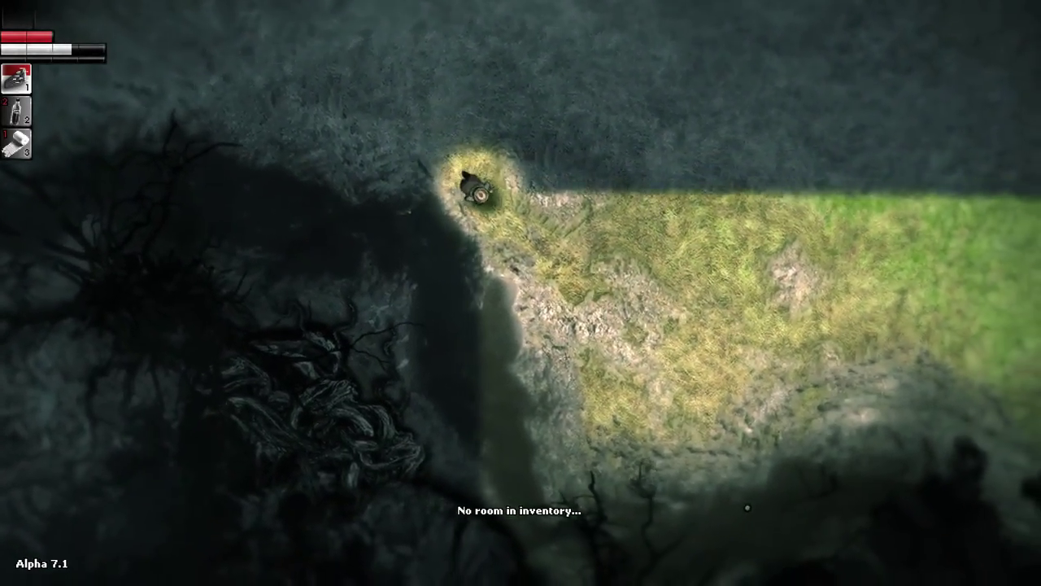
{"action": "key", "text": "w"}
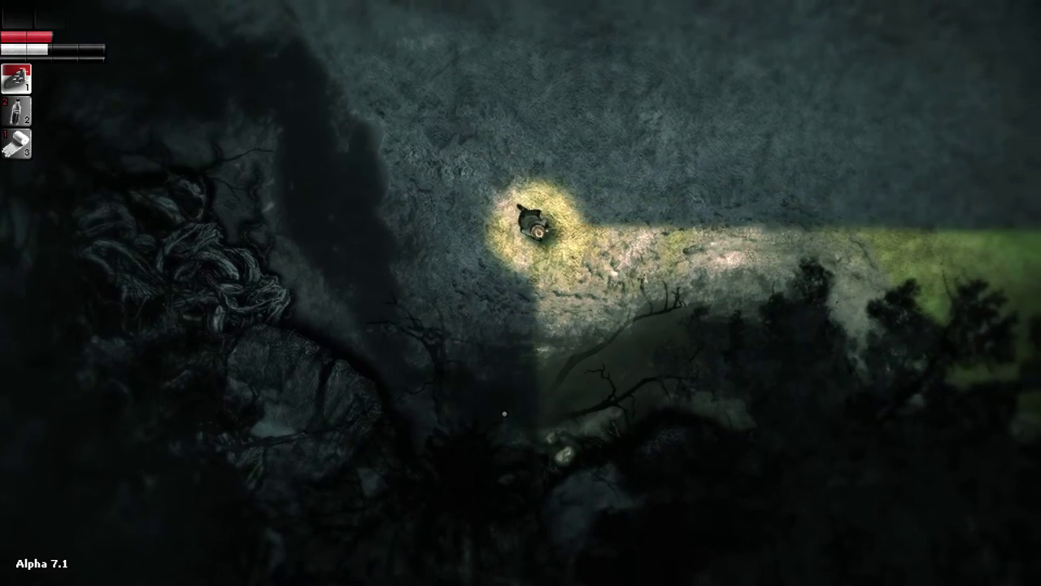
{"action": "key", "text": "w"}
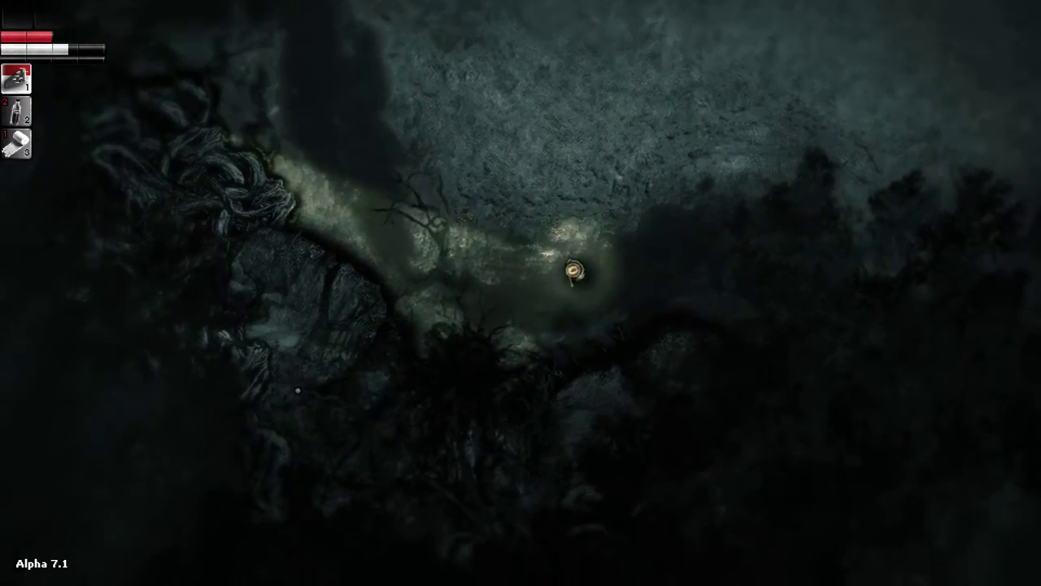
{"action": "key", "text": "s"}
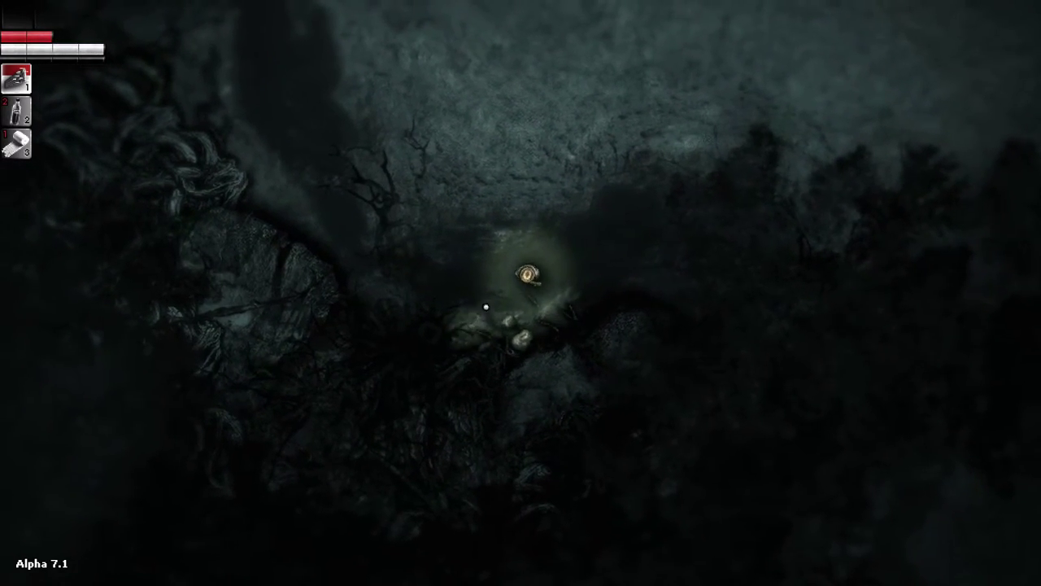
{"action": "key", "text": "w"}
{"action": "key", "text": "w"}
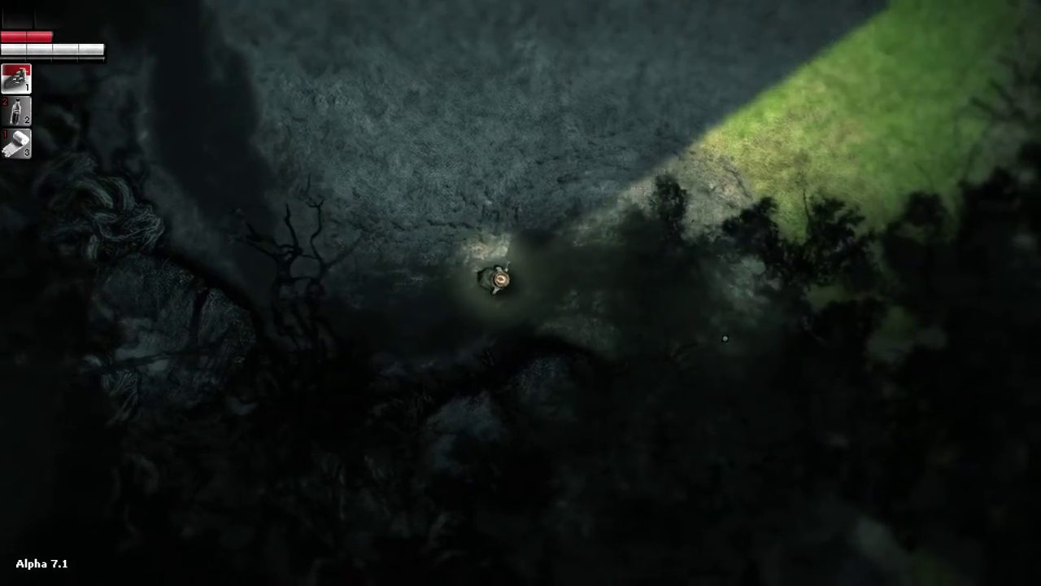
{"action": "key", "text": "s"}
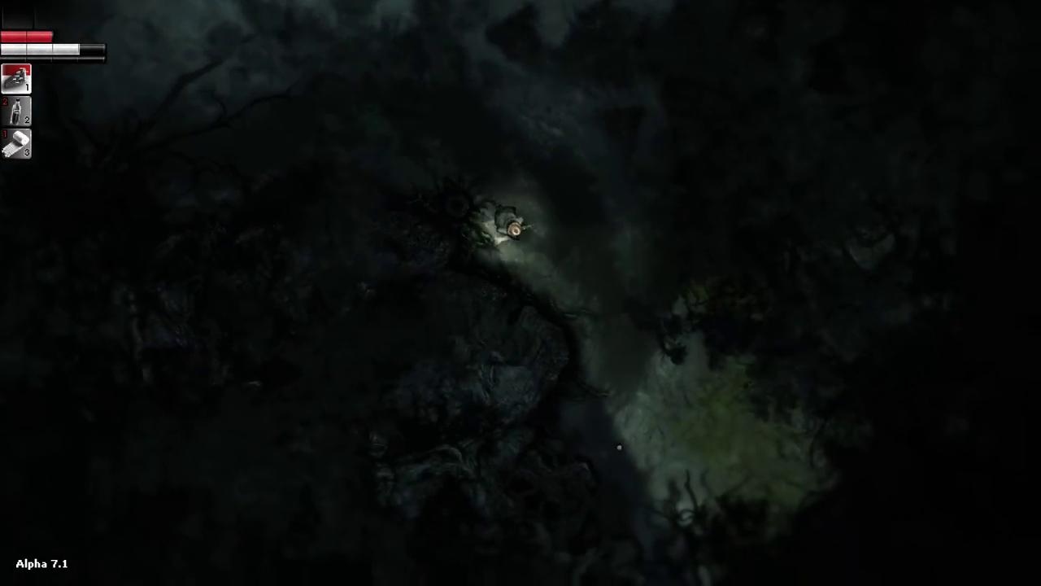
{"action": "key", "text": "s"}
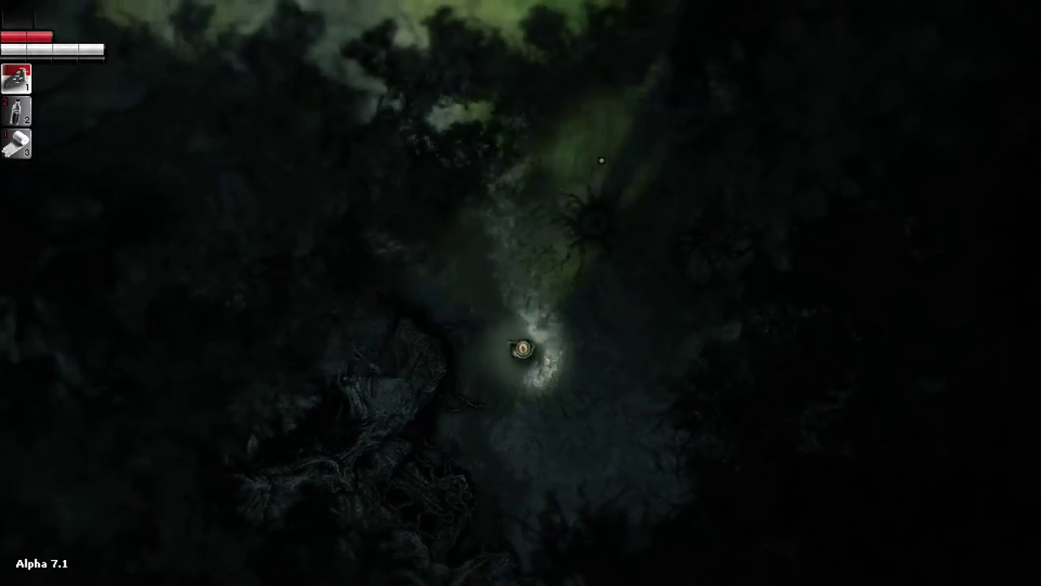
{"action": "key", "text": "w"}
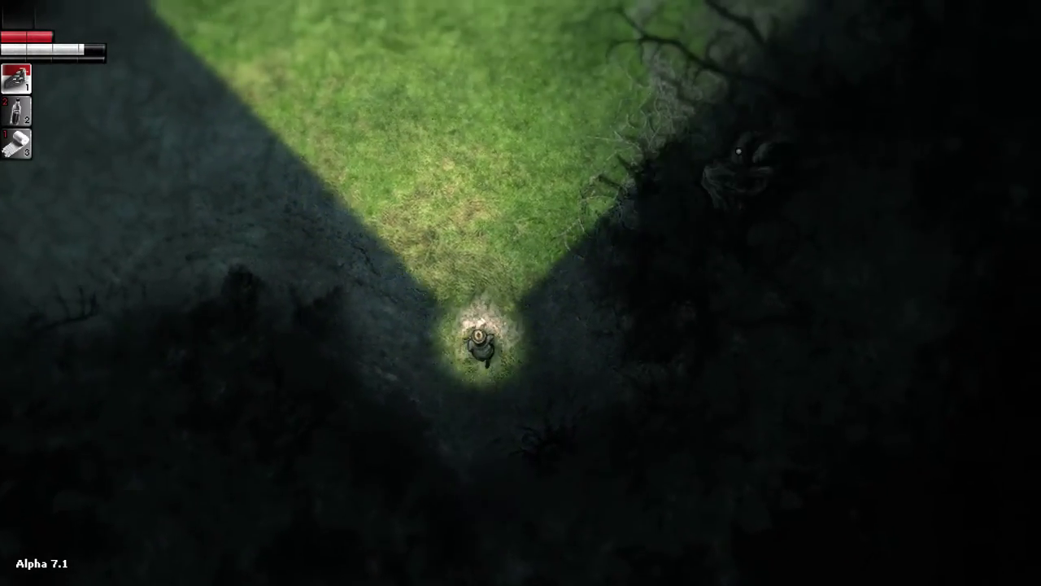
{"action": "key", "text": "s"}
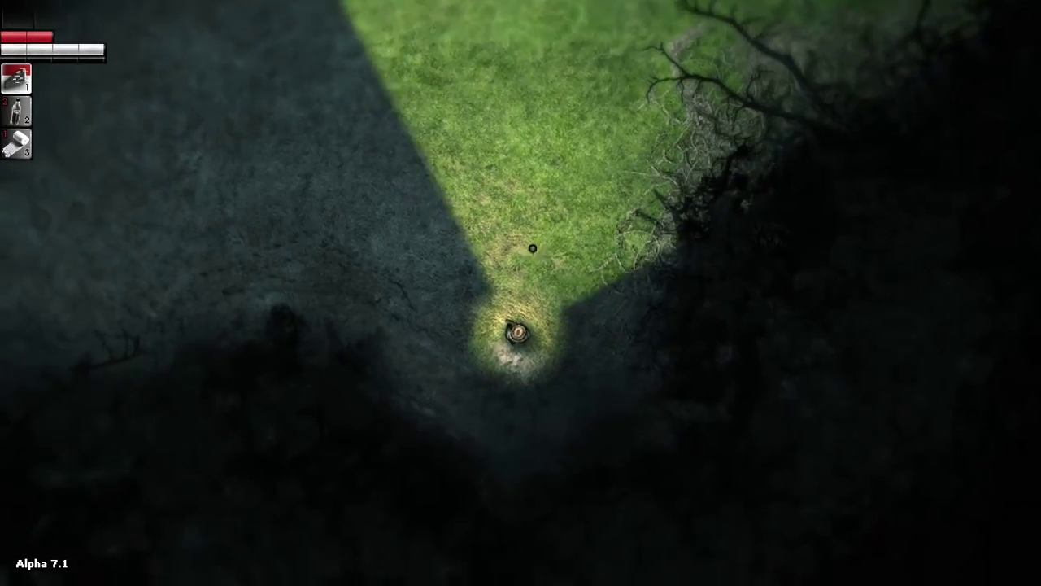
{"action": "key", "text": "w"}
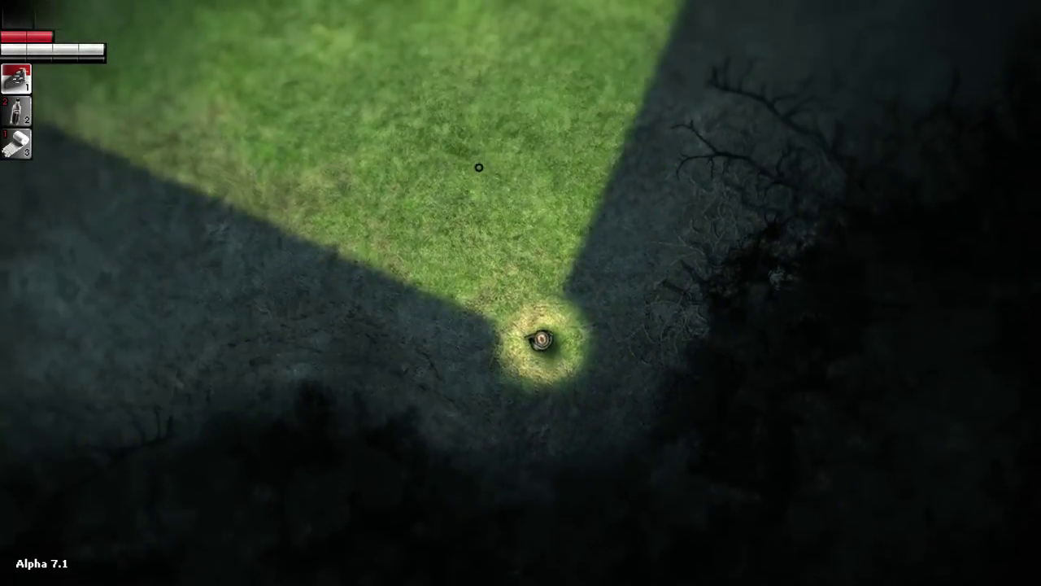
{"action": "key", "text": "w"}
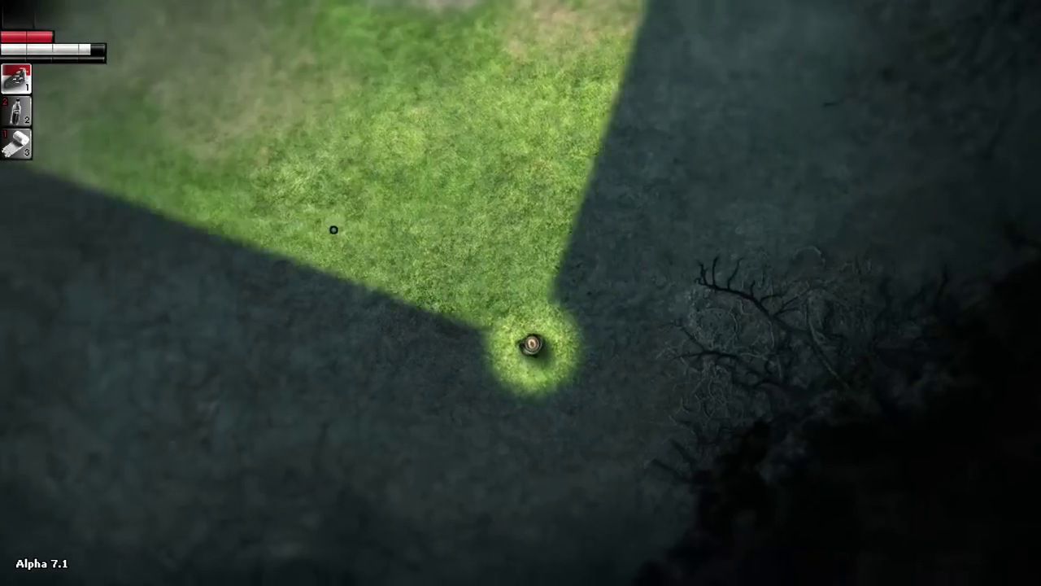
{"action": "key", "text": "w"}
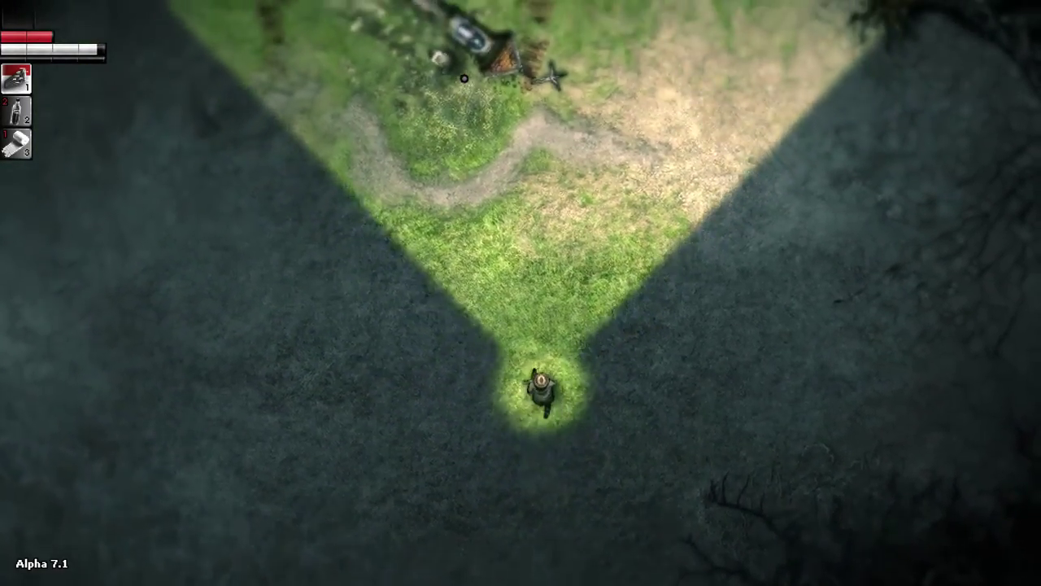
Step: Approach the shrine to discover it, and circle it while looking around
{"action": "key", "text": "w"}
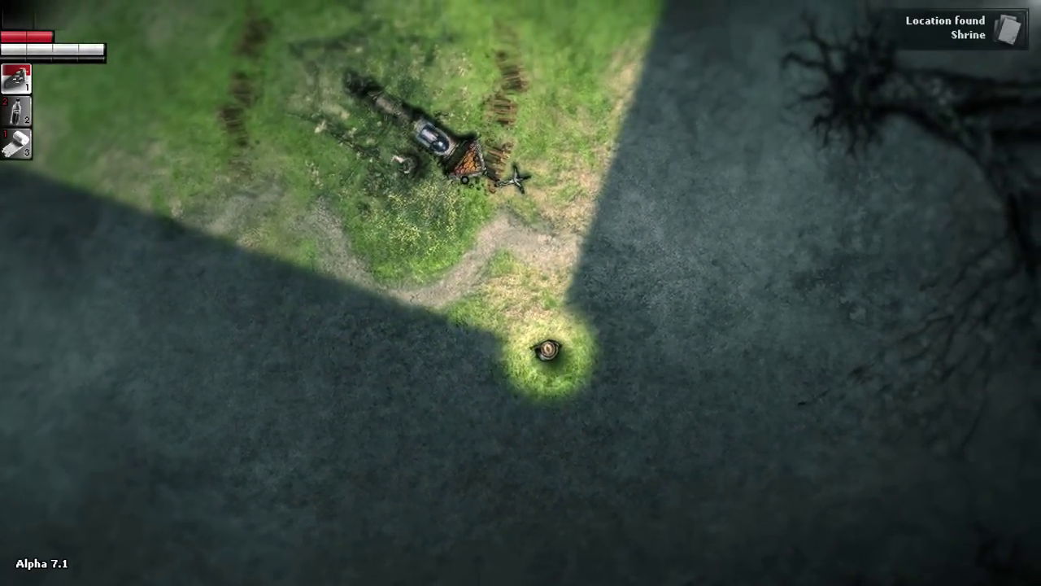
{"action": "key", "text": "w"}
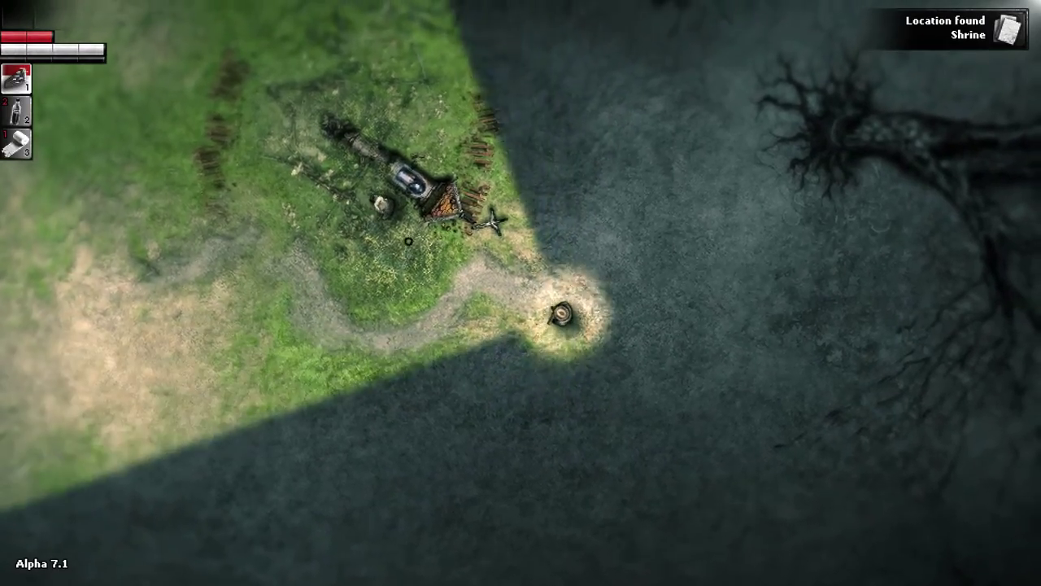
{"action": "key", "text": "w"}
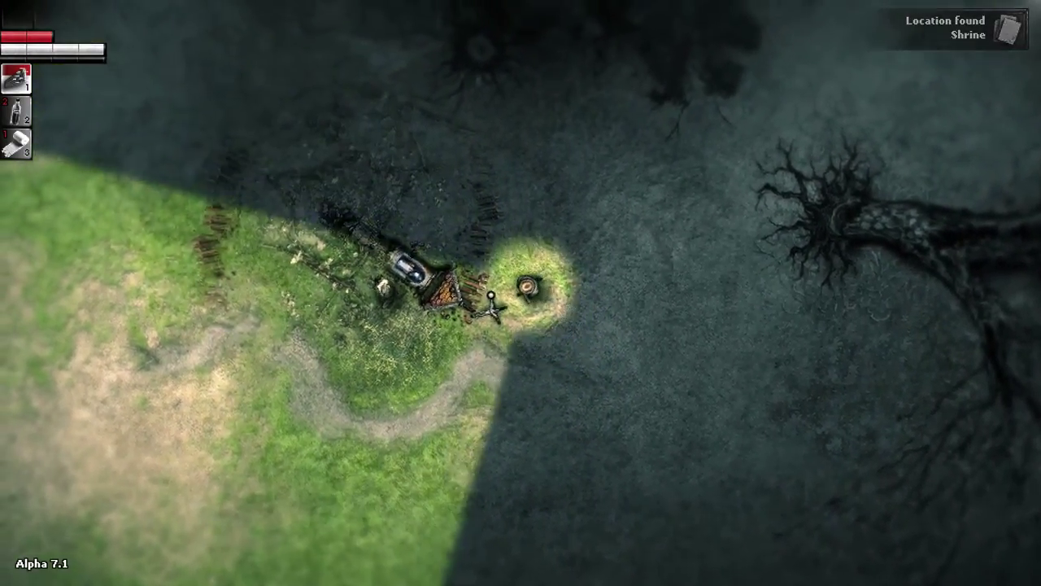
{"action": "key", "text": "w"}
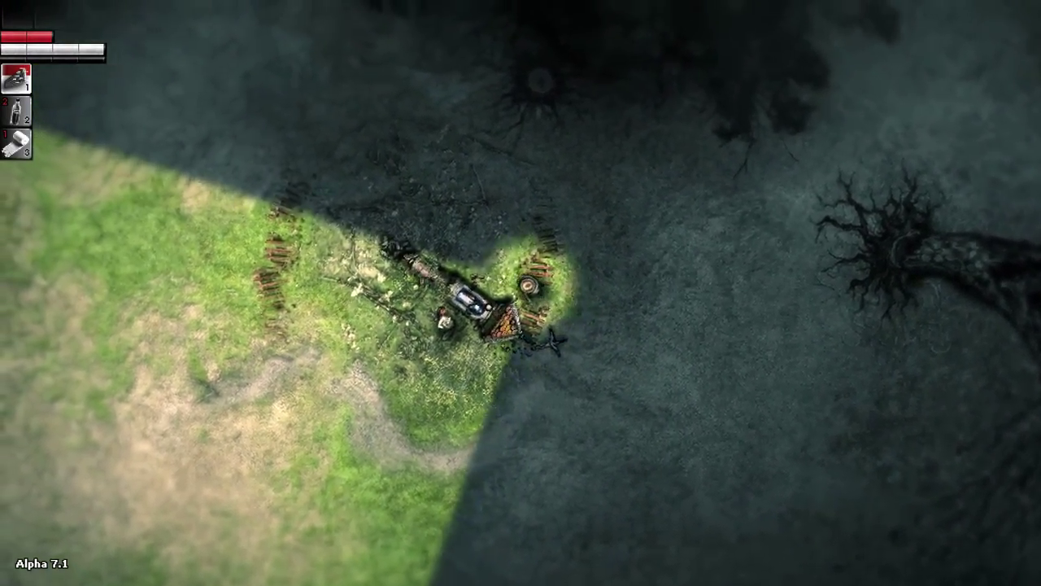
{"action": "key", "text": "w"}
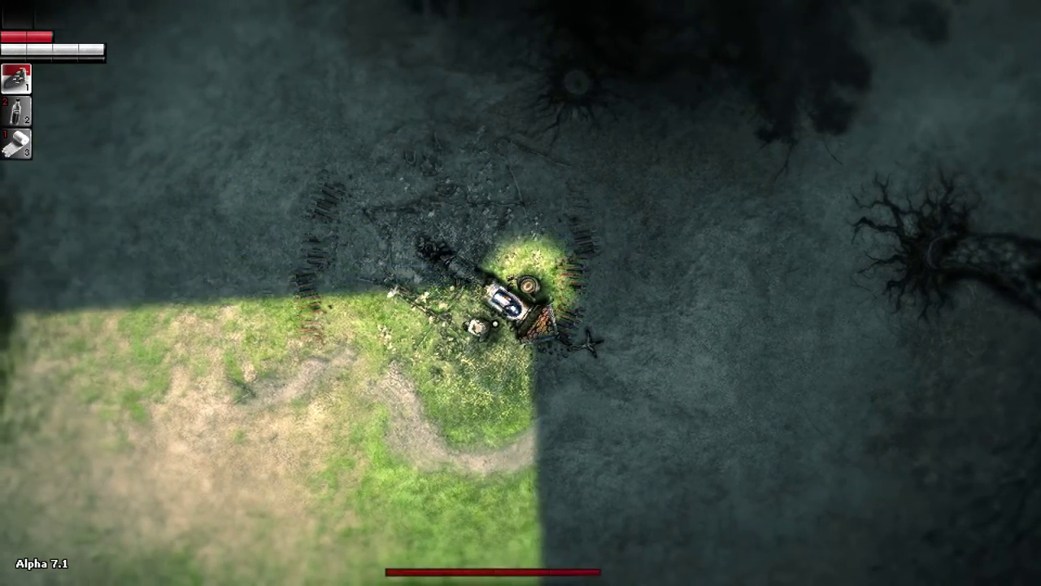
{"action": "key", "text": "w"}
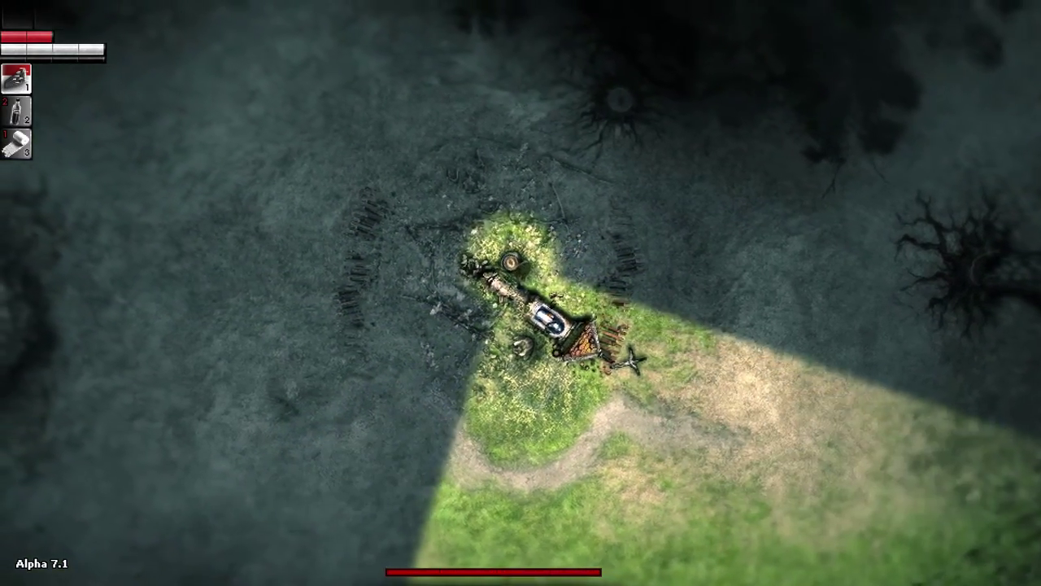
{"action": "key", "text": "w"}
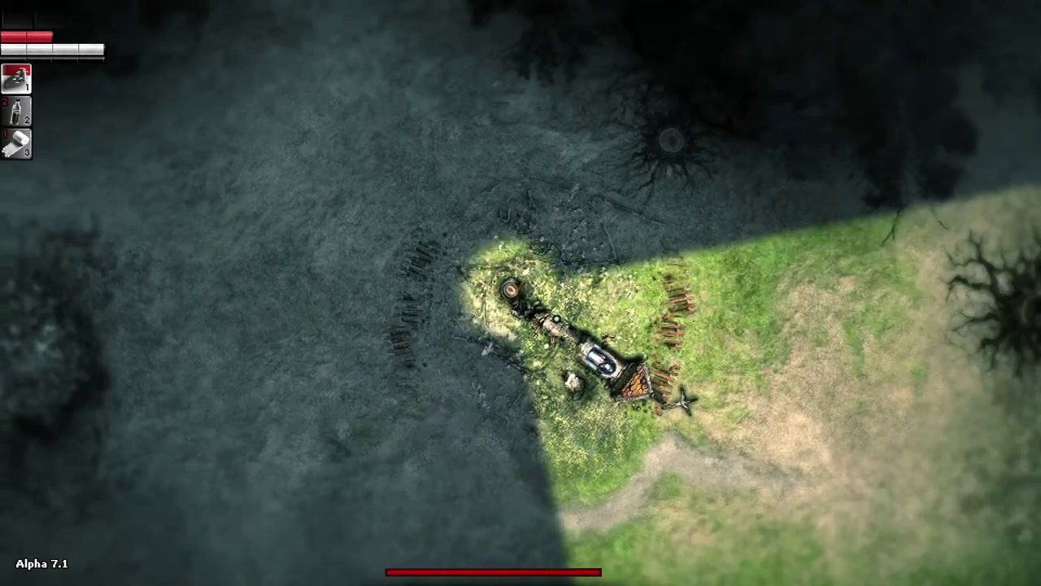
{"action": "key", "text": "w"}
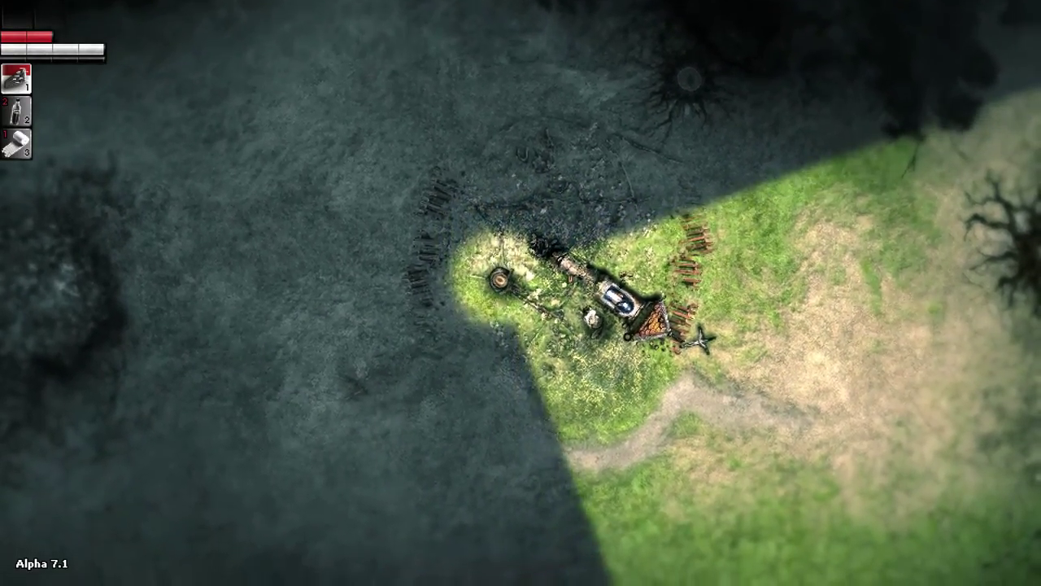
{"action": "key", "text": "w"}
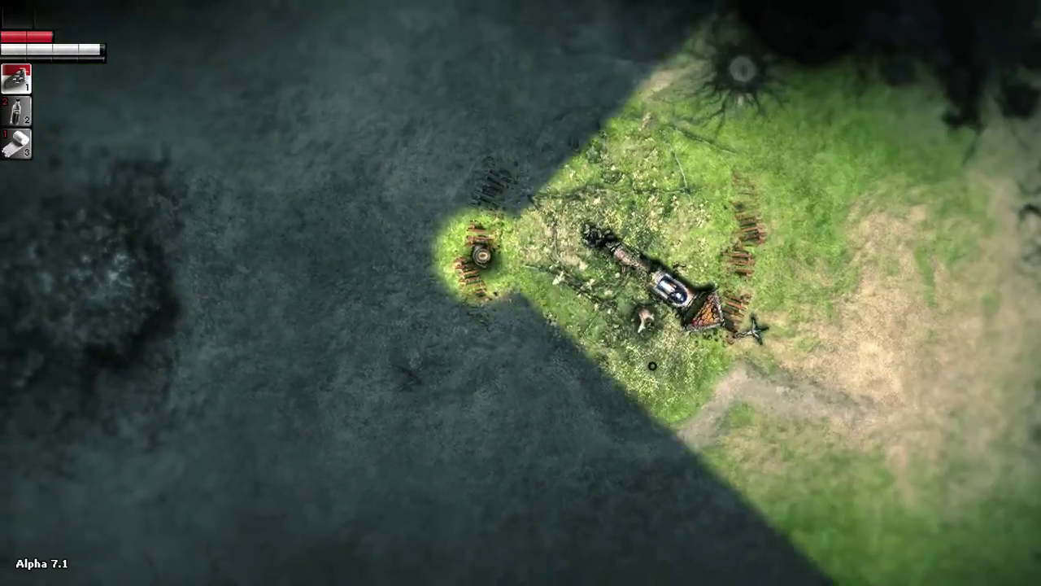
Step: Walk down the dirt path, look back at the shrine, then cross the field
{"action": "key", "text": "s"}
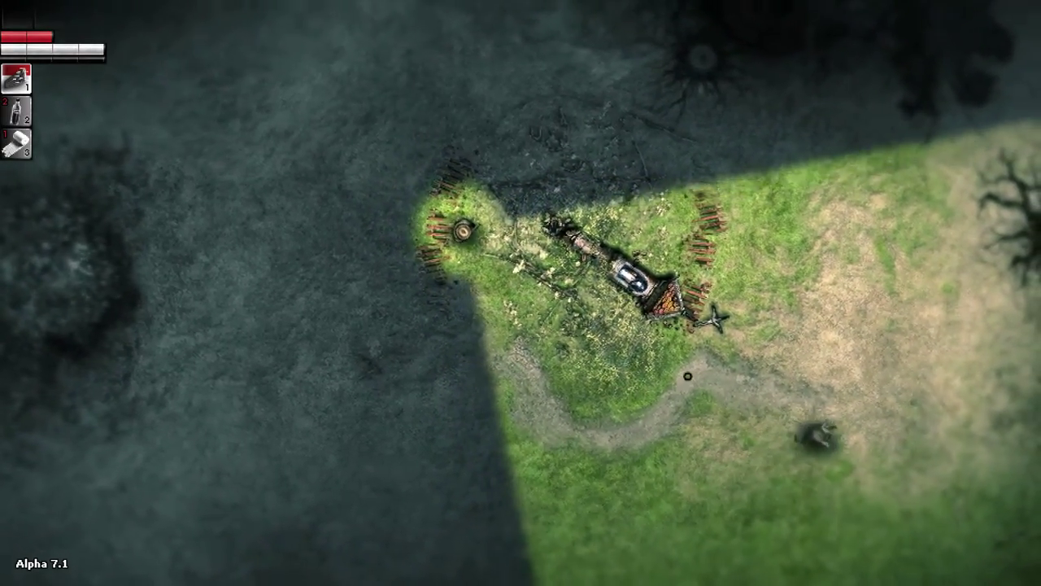
{"action": "key", "text": "w"}
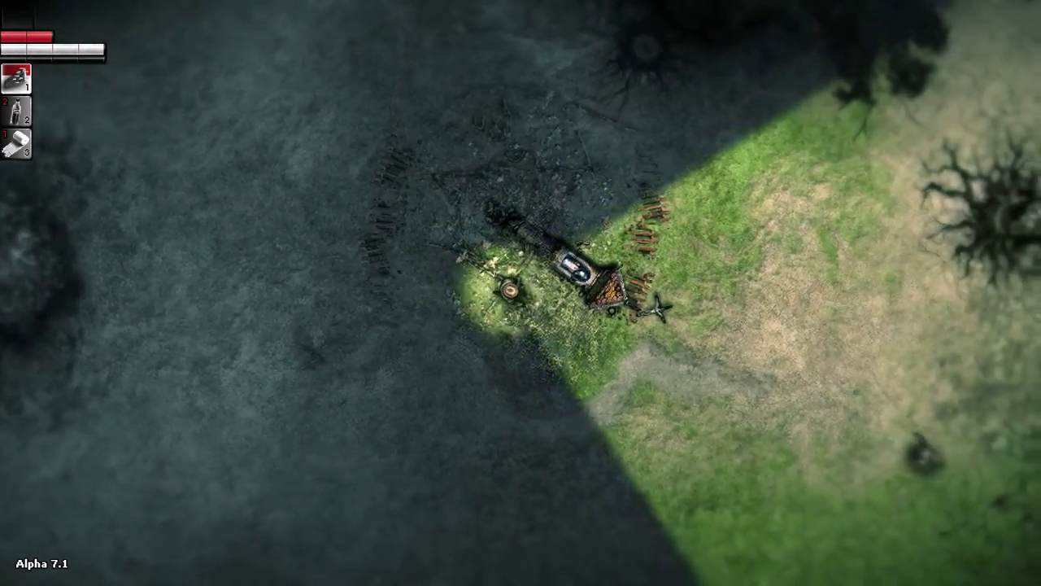
{"action": "key", "text": "w"}
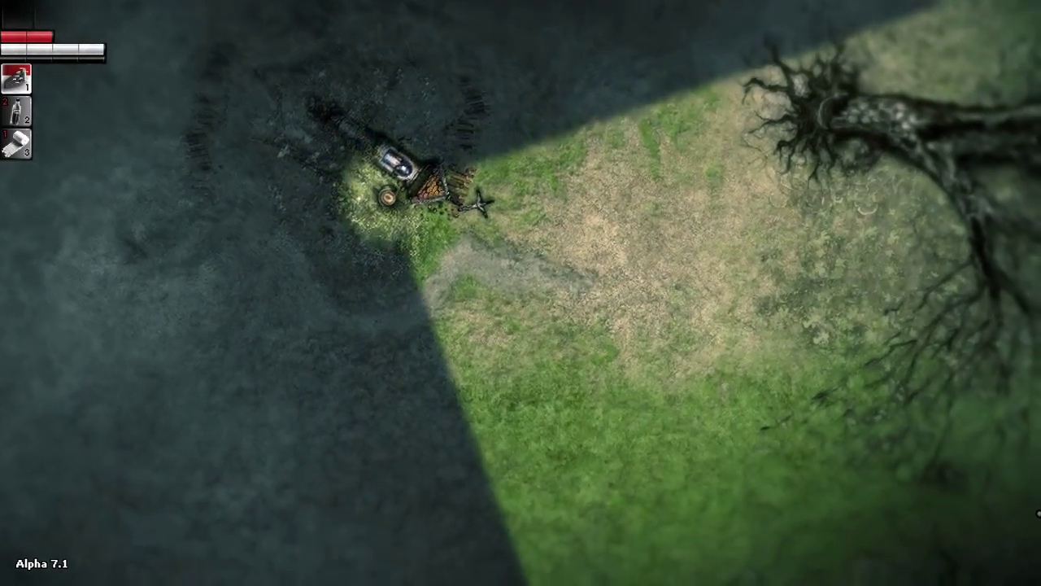
{"action": "key", "text": "s"}
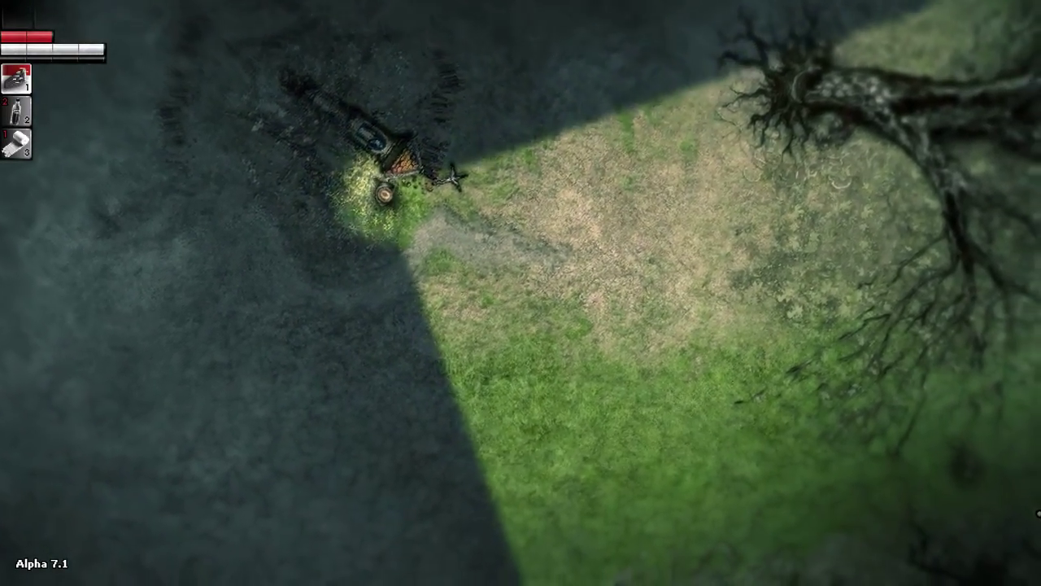
{"action": "key", "text": "w"}
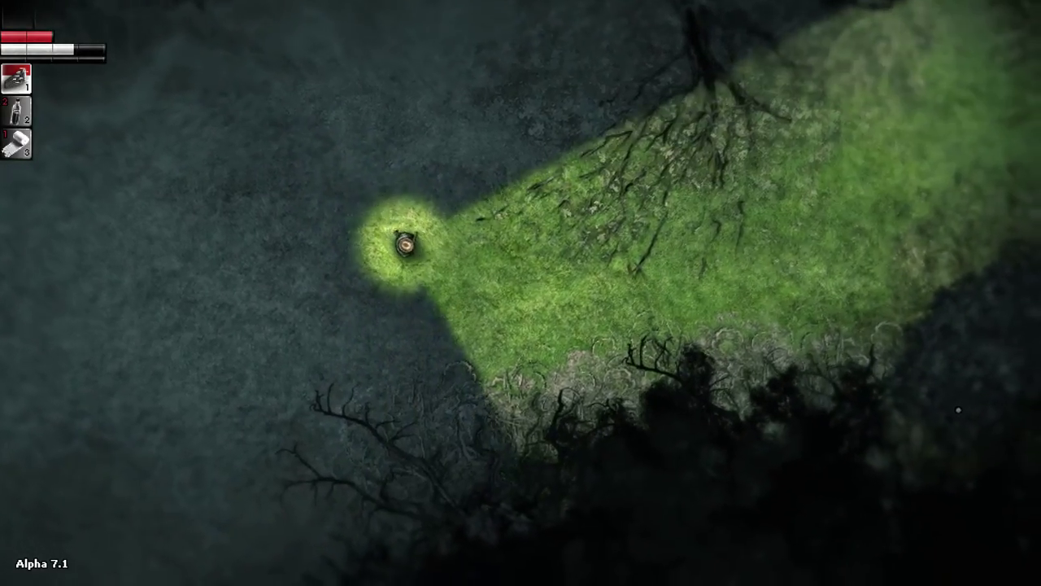
{"action": "key", "text": "w"}
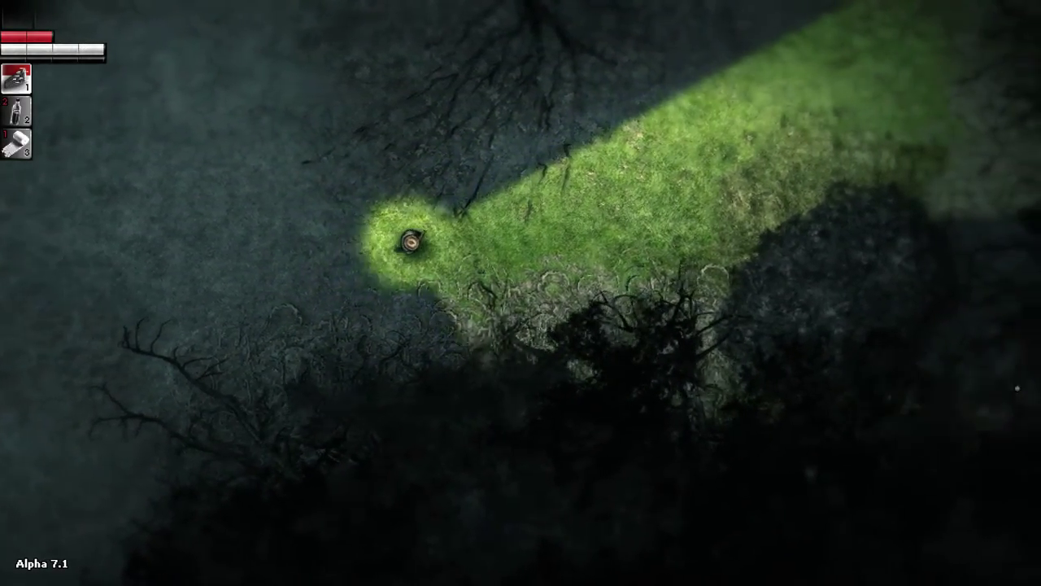
Step: Search the Broken tree container, find no room for the gasoline, and walk on
{"action": "key", "text": "w"}
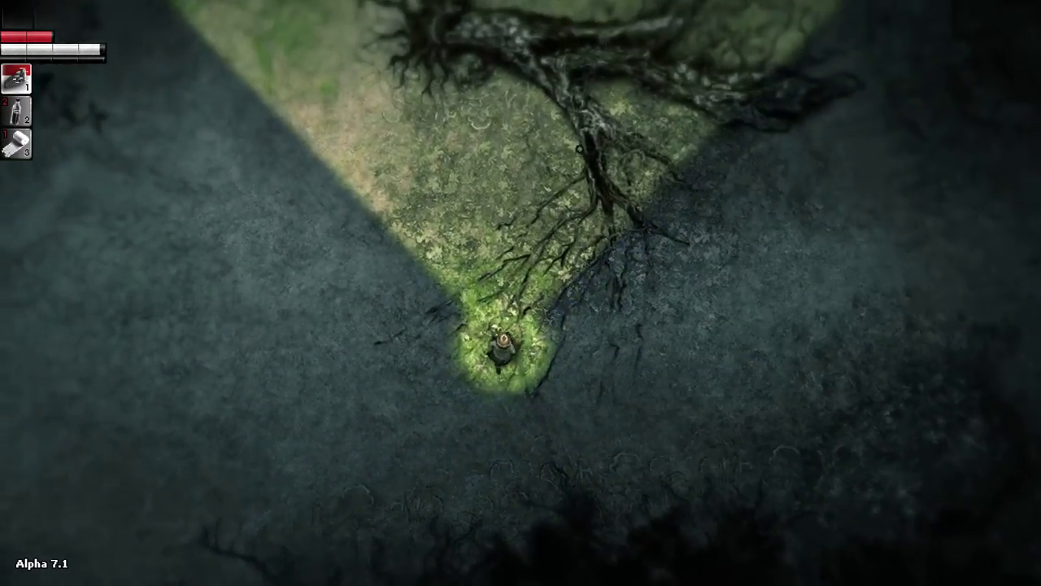
{"action": "key", "text": "w"}
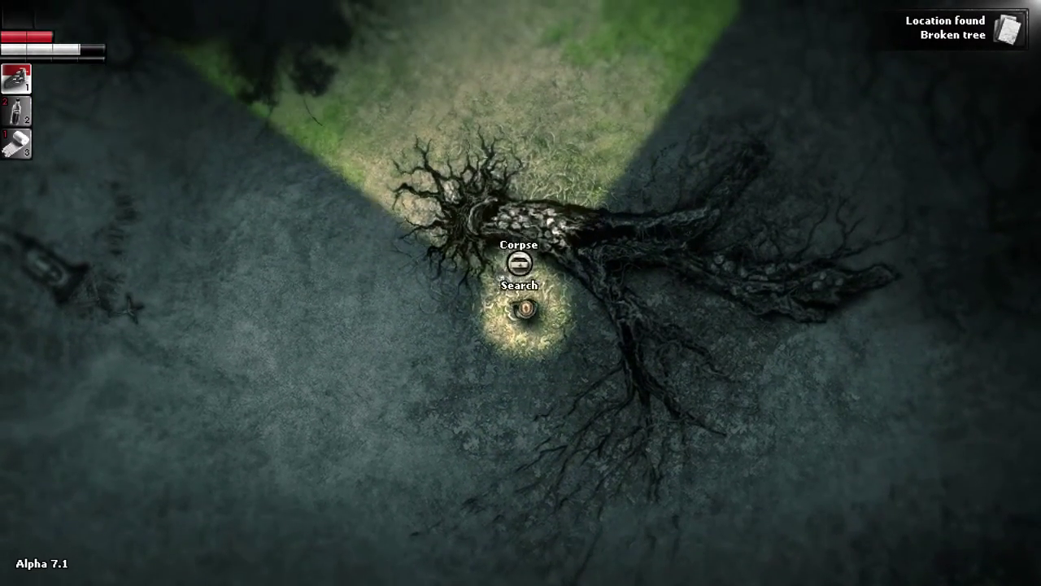
{"action": "key", "text": "e"}
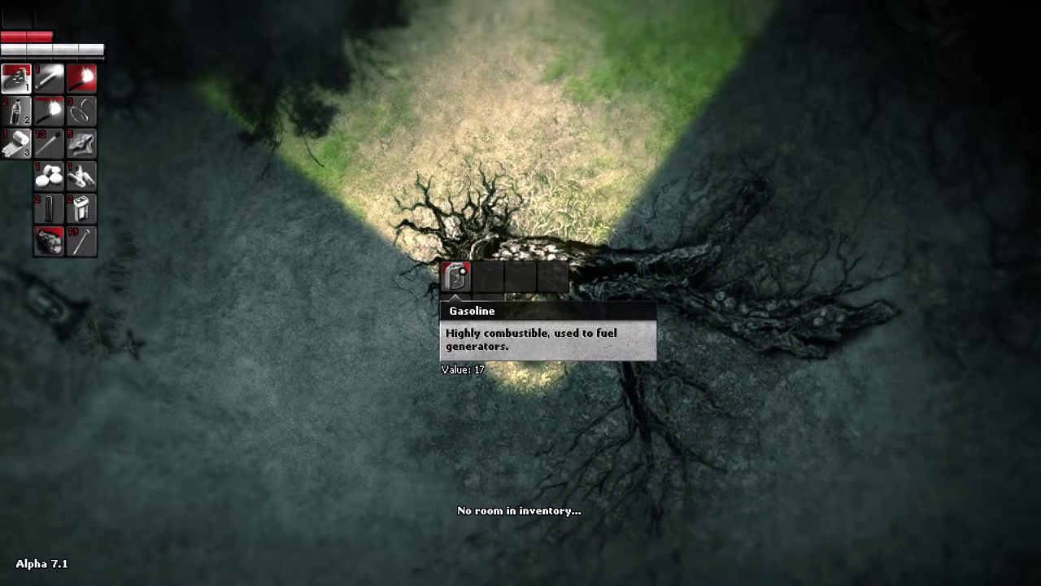
{"action": "key", "text": "Escape"}
{"action": "scroll", "coordinate": [297, 241], "scroll_direction": "down", "scroll_amount": 3}
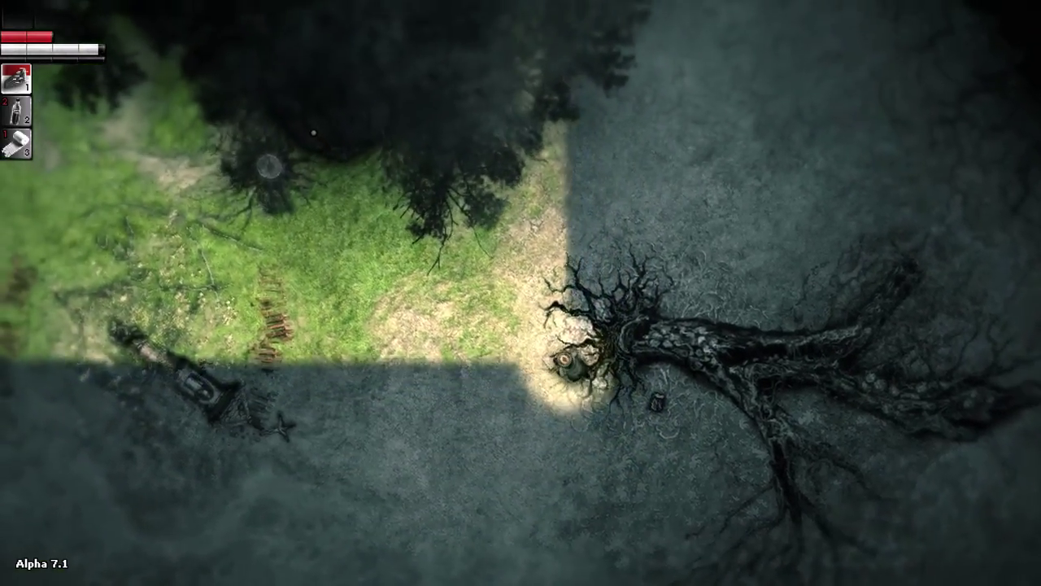
{"action": "key", "text": "w"}
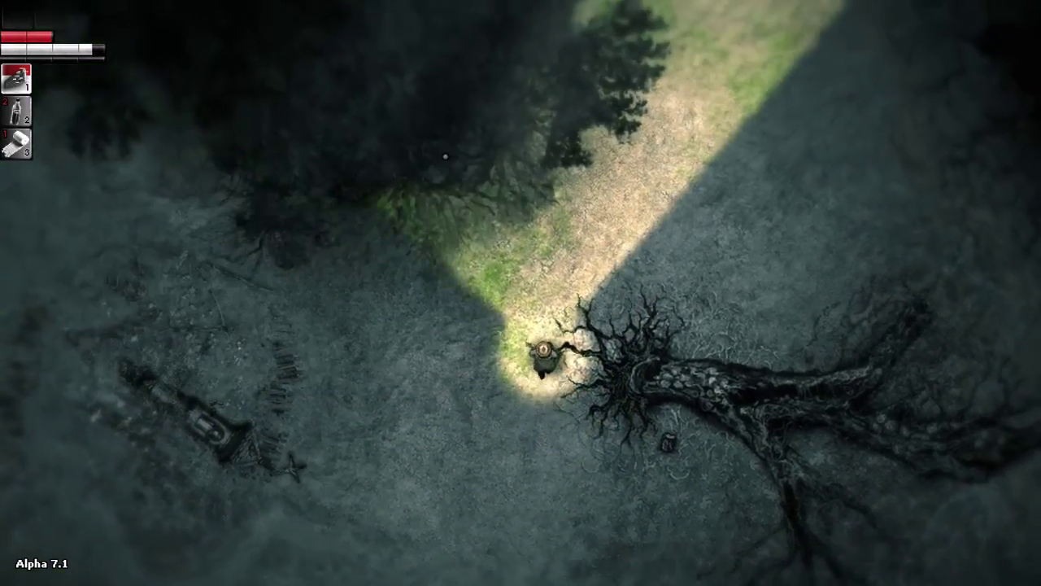
{"action": "key", "text": "w"}
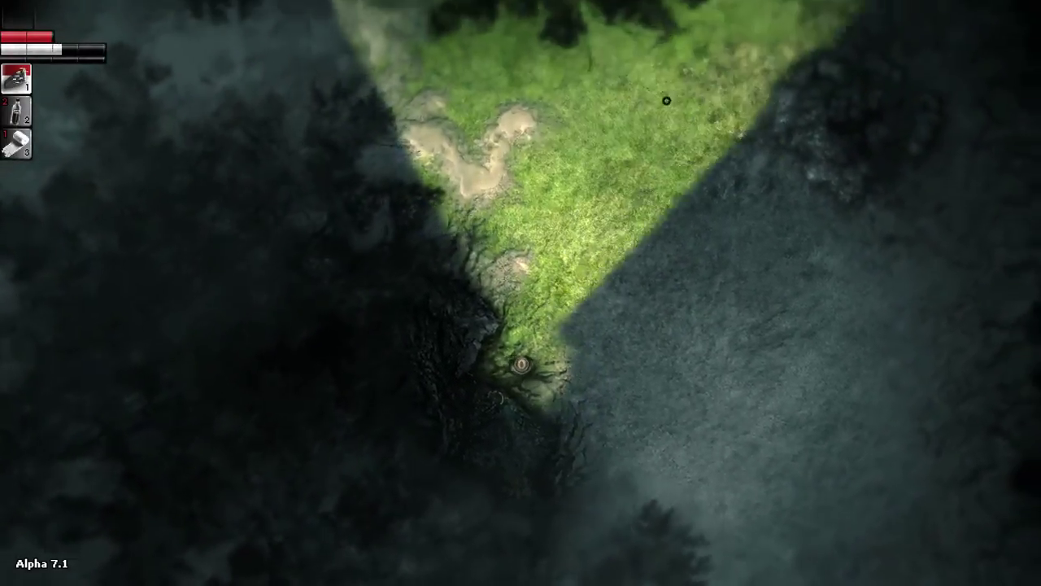
Step: Cross the grass to the log pile and open its loot window
{"action": "key", "text": "w"}
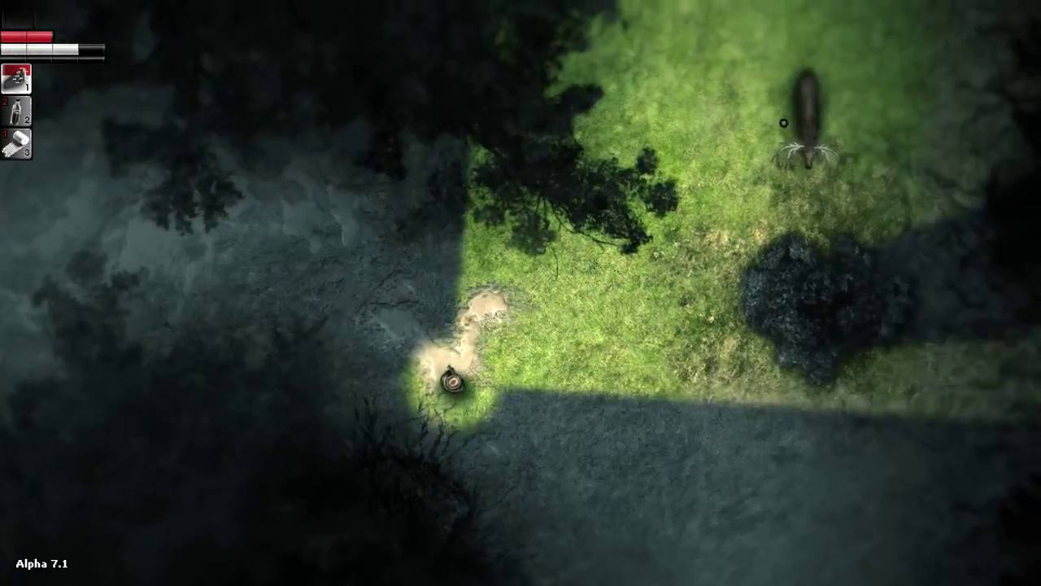
{"action": "key", "text": "w"}
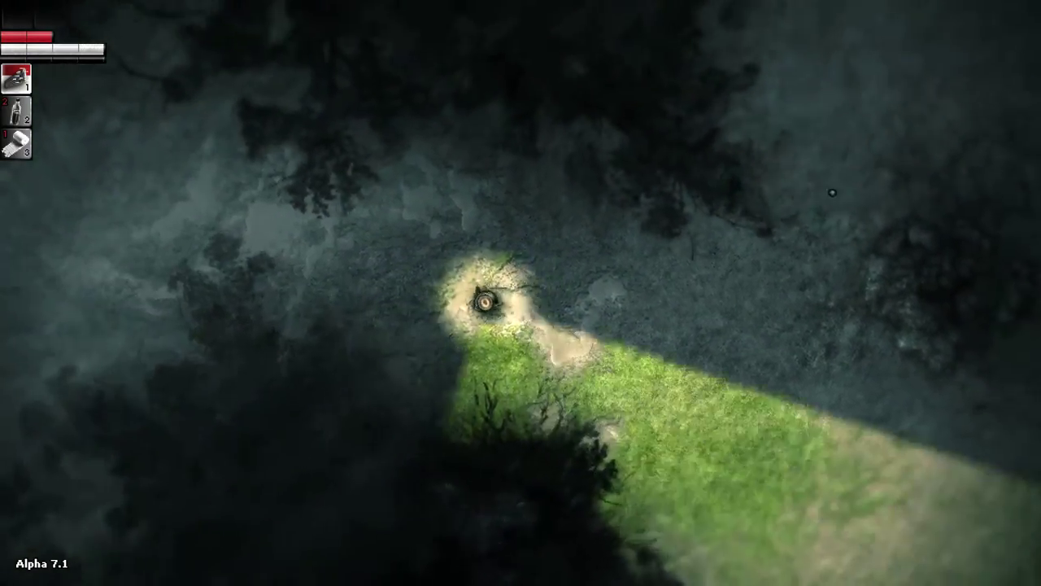
{"action": "key", "text": "w"}
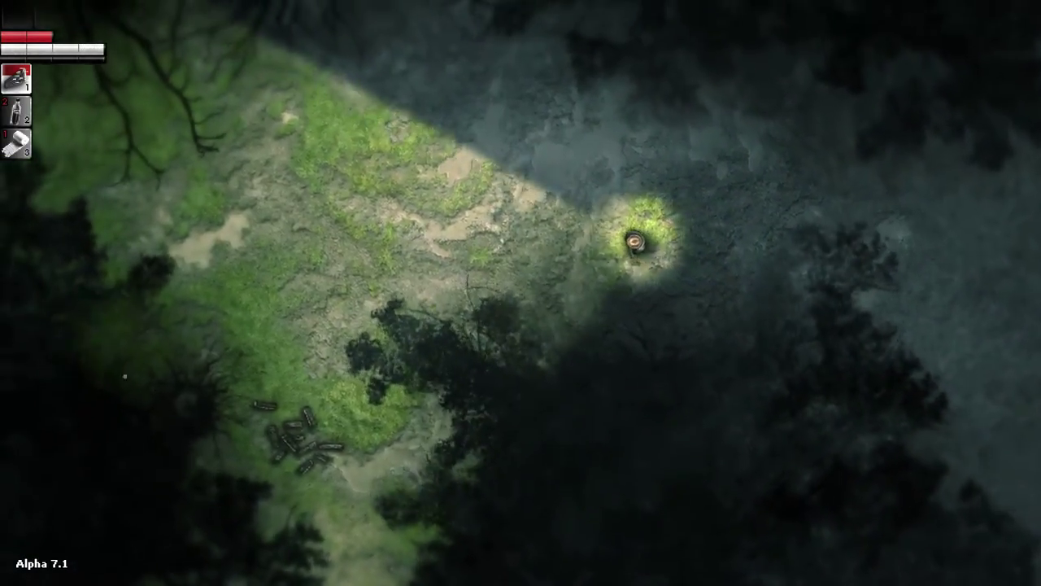
{"action": "key", "text": "w"}
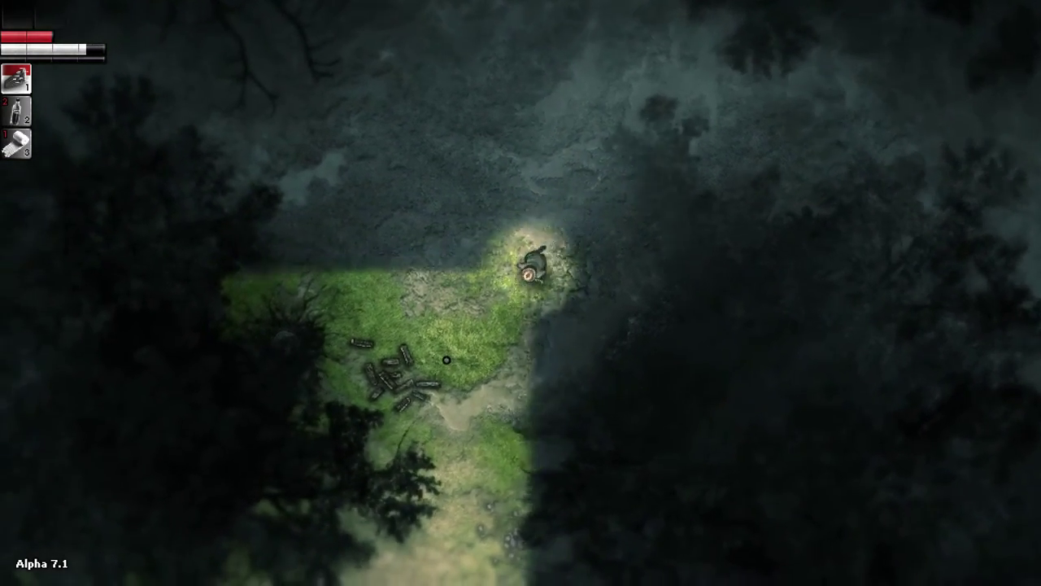
{"action": "key", "text": "e"}
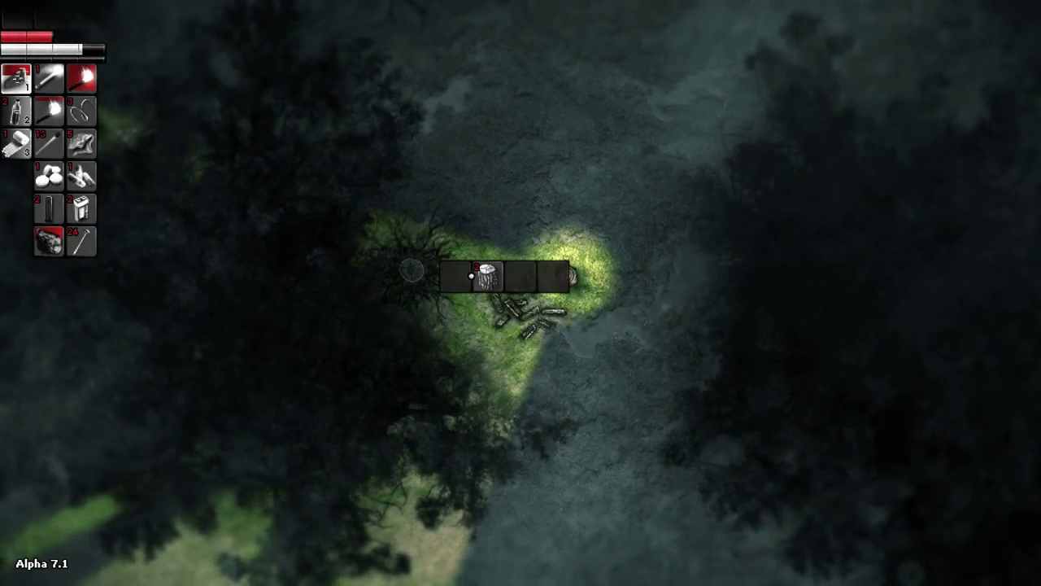
Step: Leave the log pile, heading up past the dark building and left into the forest
{"action": "key", "text": "w"}
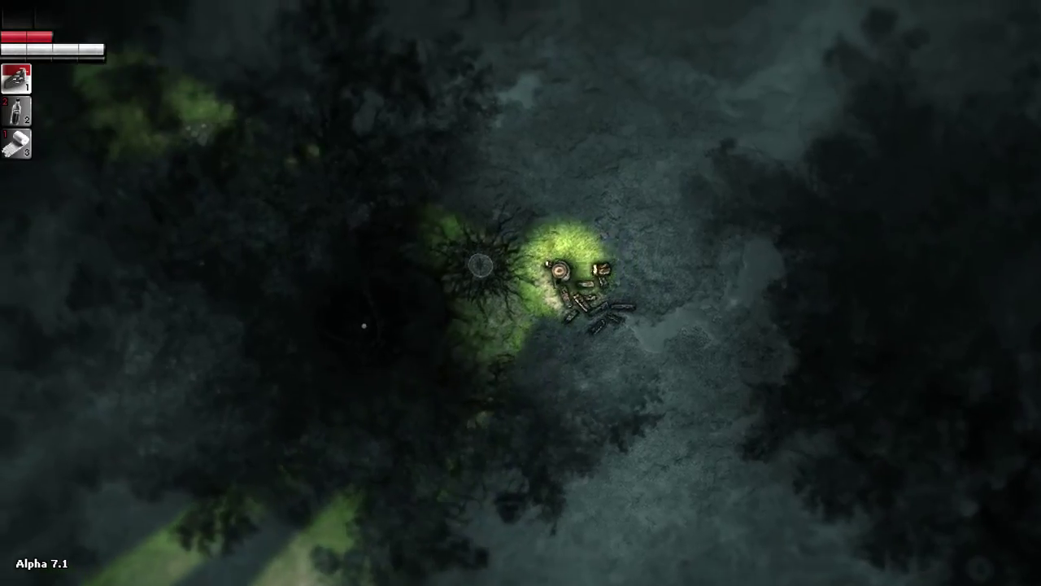
{"action": "key", "text": "w"}
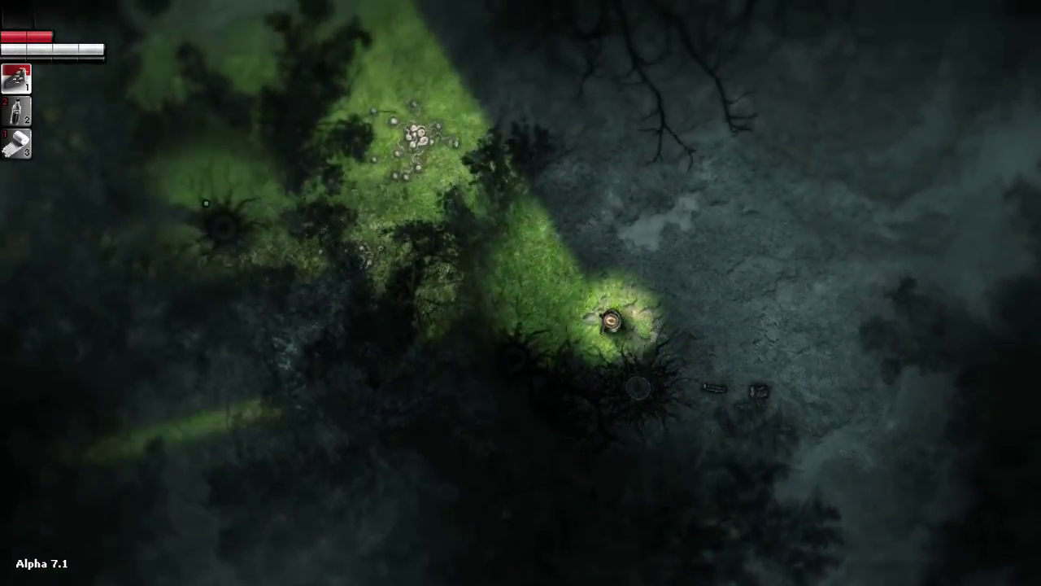
{"action": "key", "text": "w"}
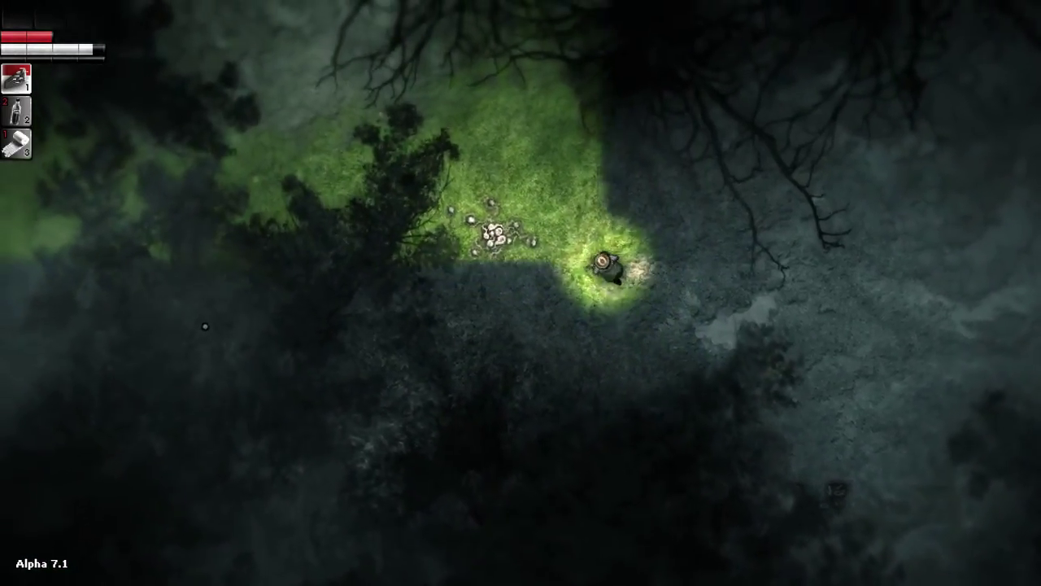
{"action": "key", "text": "w"}
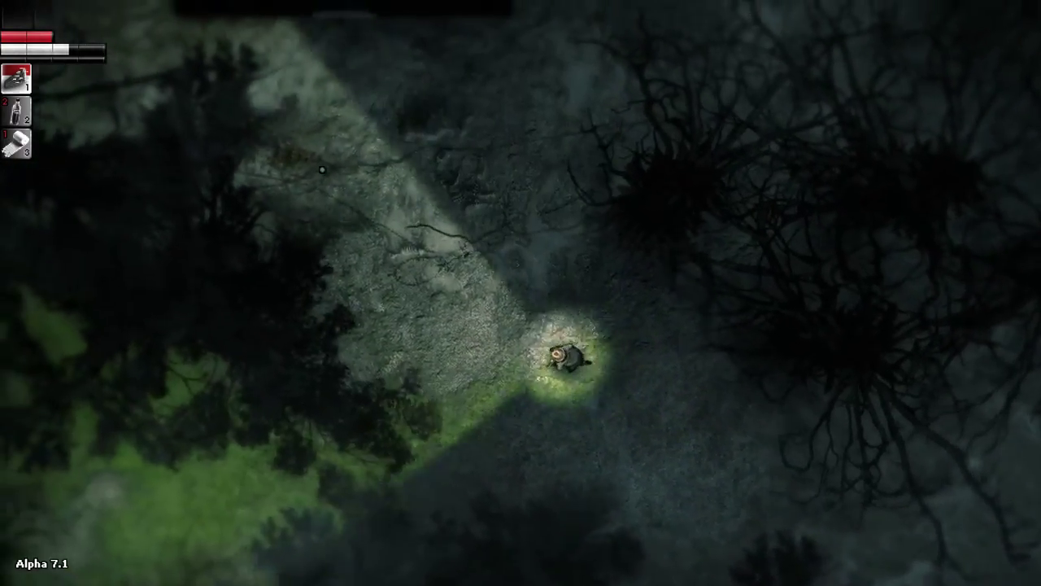
{"action": "key", "text": "s"}
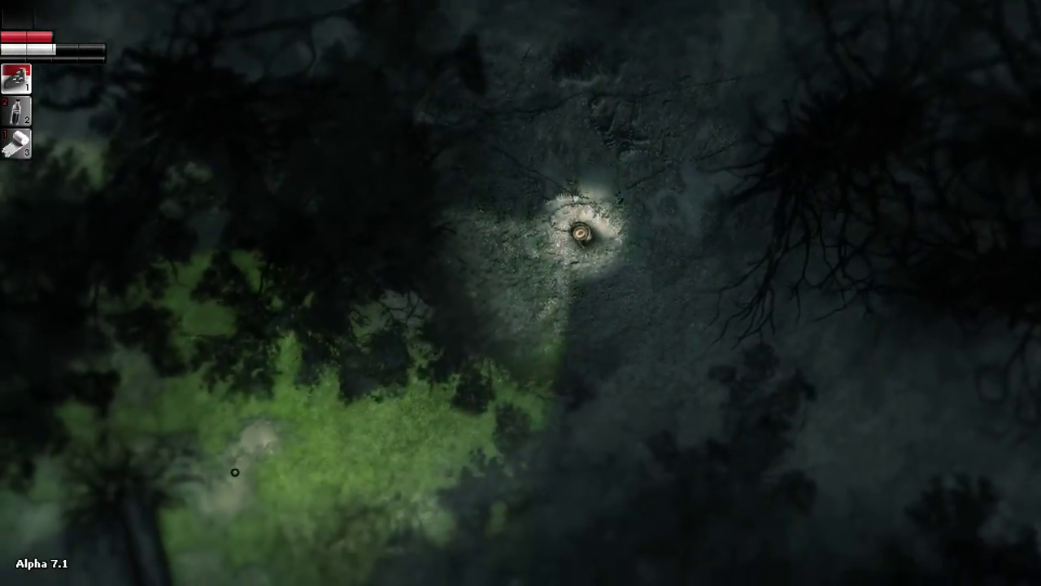
{"action": "key", "text": "a"}
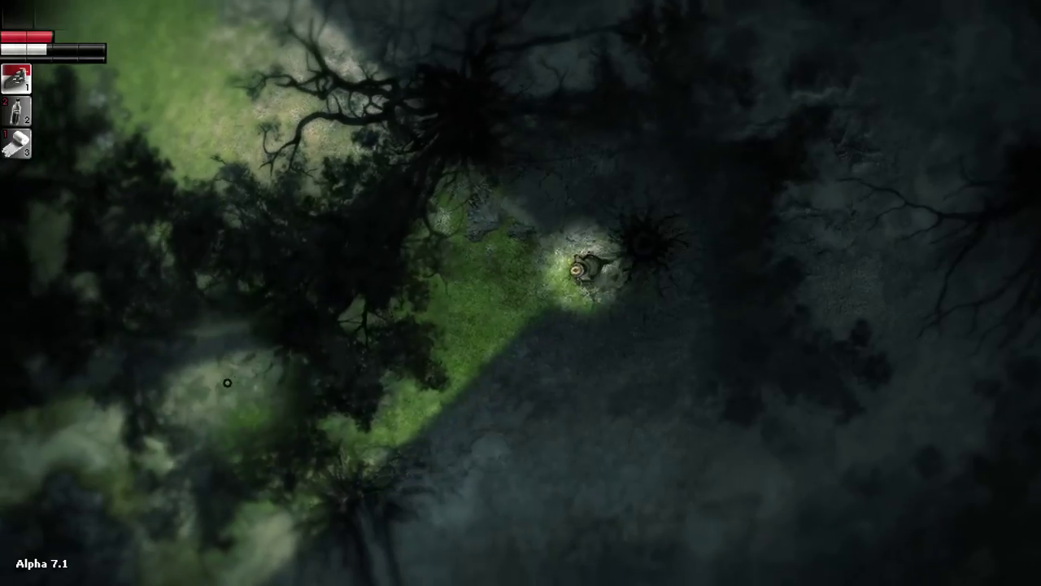
{"action": "key", "text": "a"}
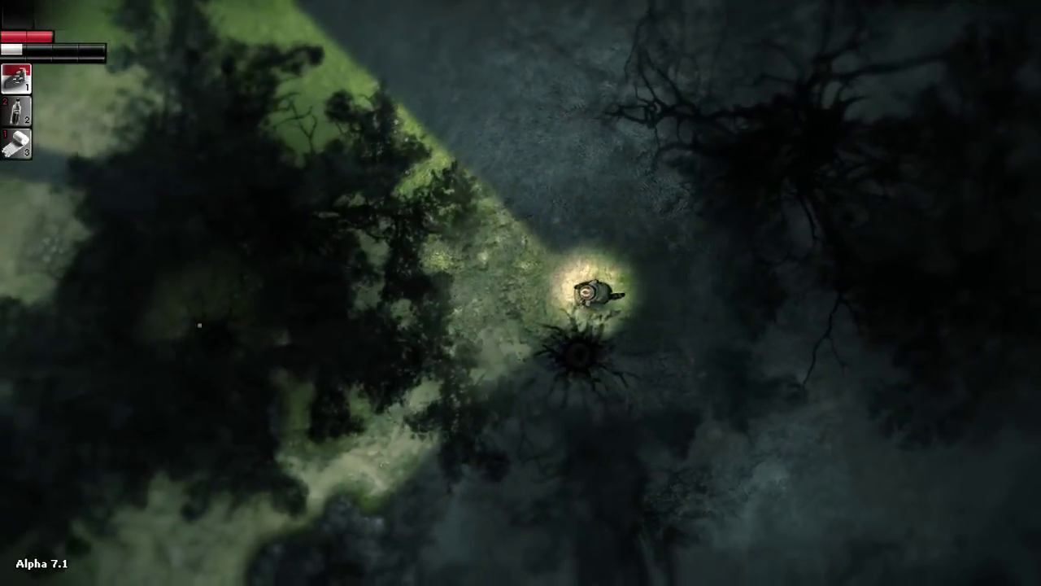
{"action": "key", "text": "a"}
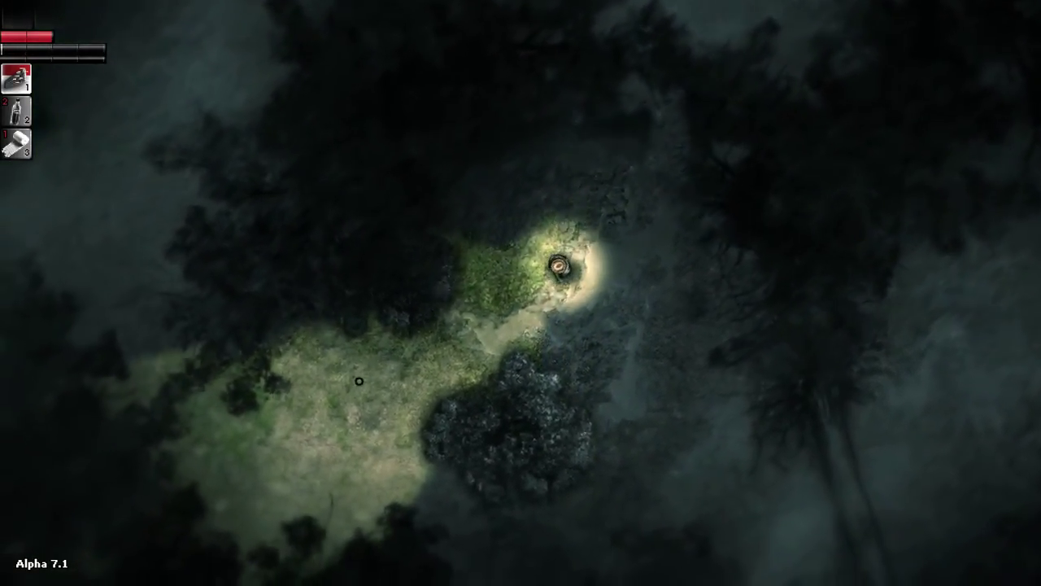
{"action": "key", "text": "a"}
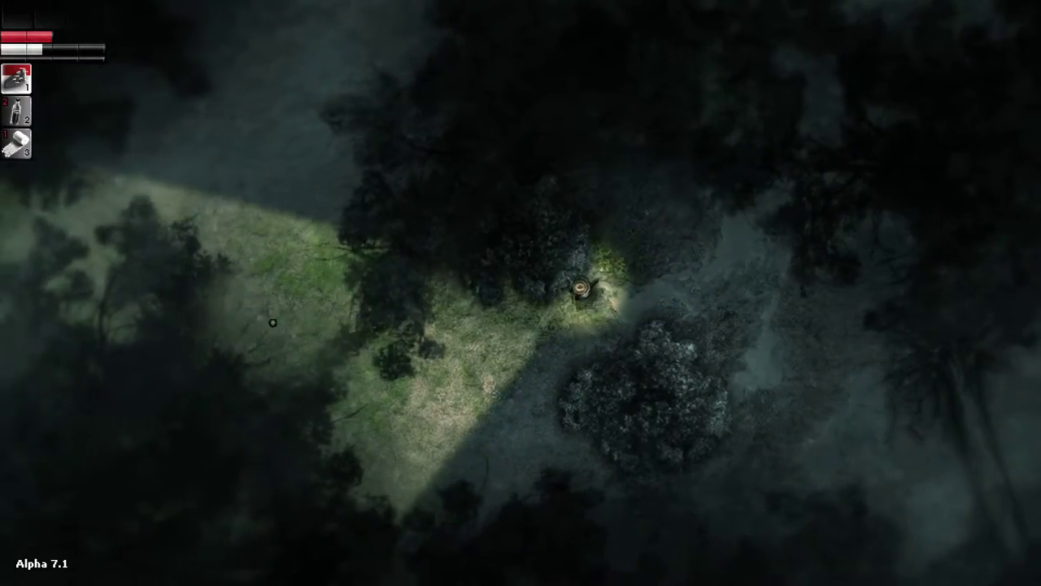
{"action": "key", "text": "a"}
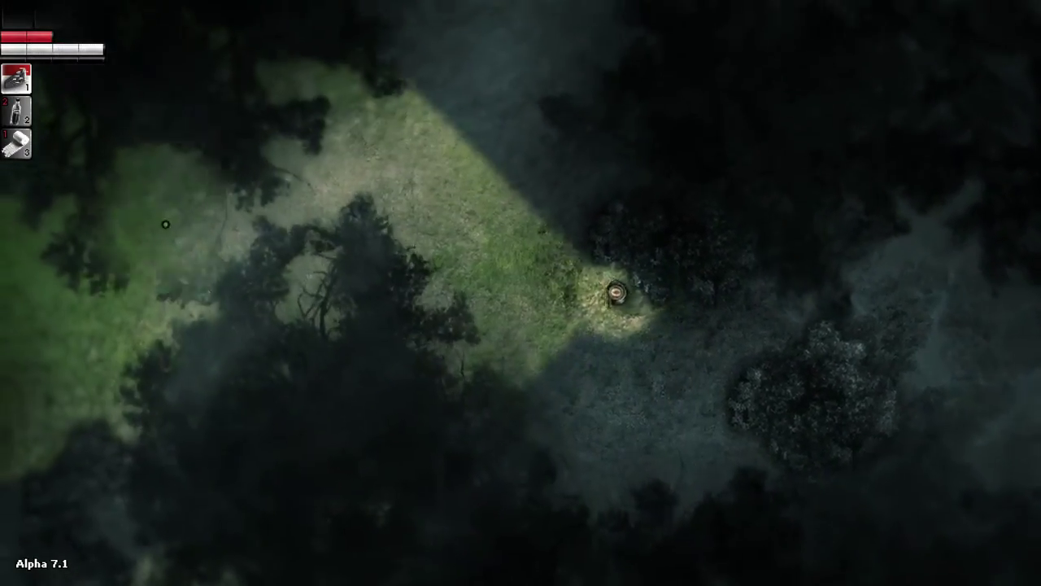
{"action": "key", "text": "w"}
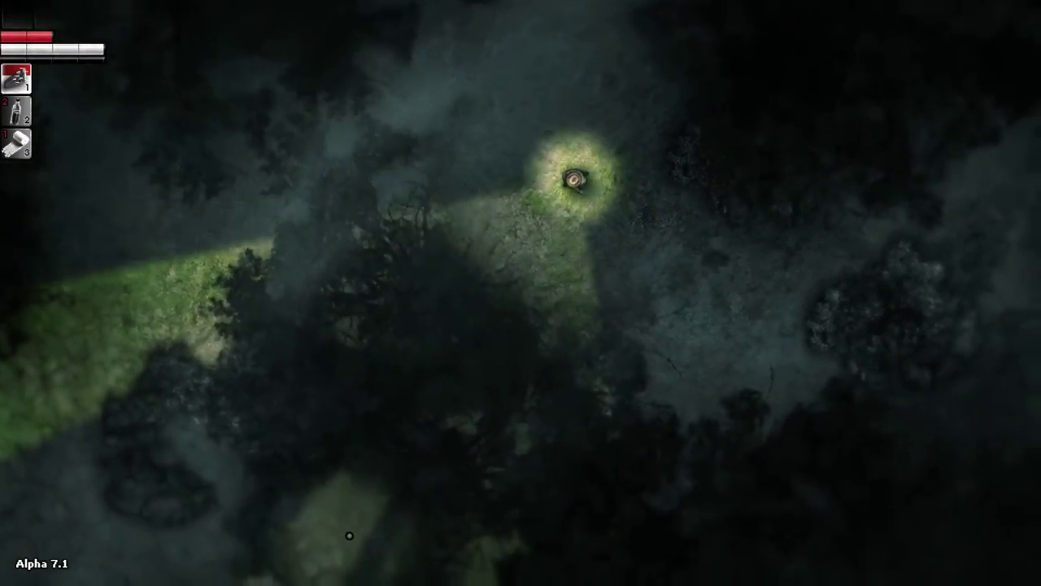
Step: Glance at the map and walk through the woods into a sunlit clearing
{"action": "key", "text": "m"}
{"action": "key", "text": "m"}
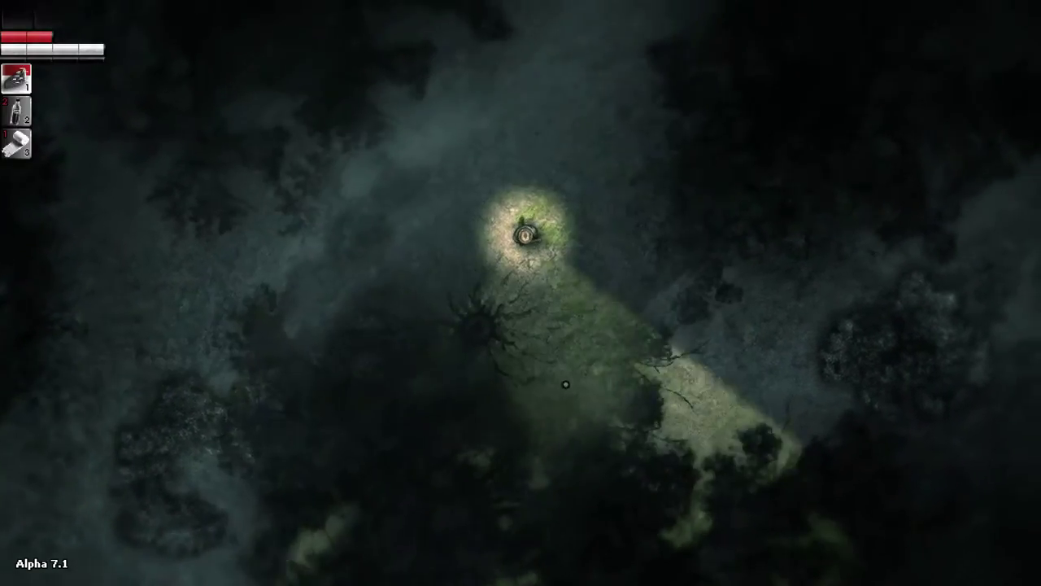
{"action": "key", "text": "w"}
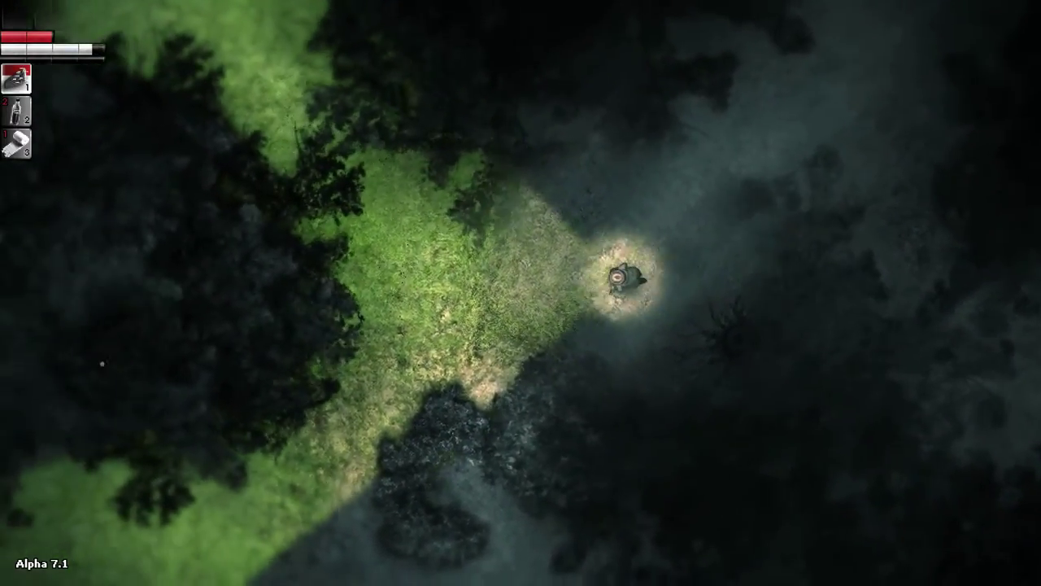
{"action": "key", "text": "w"}
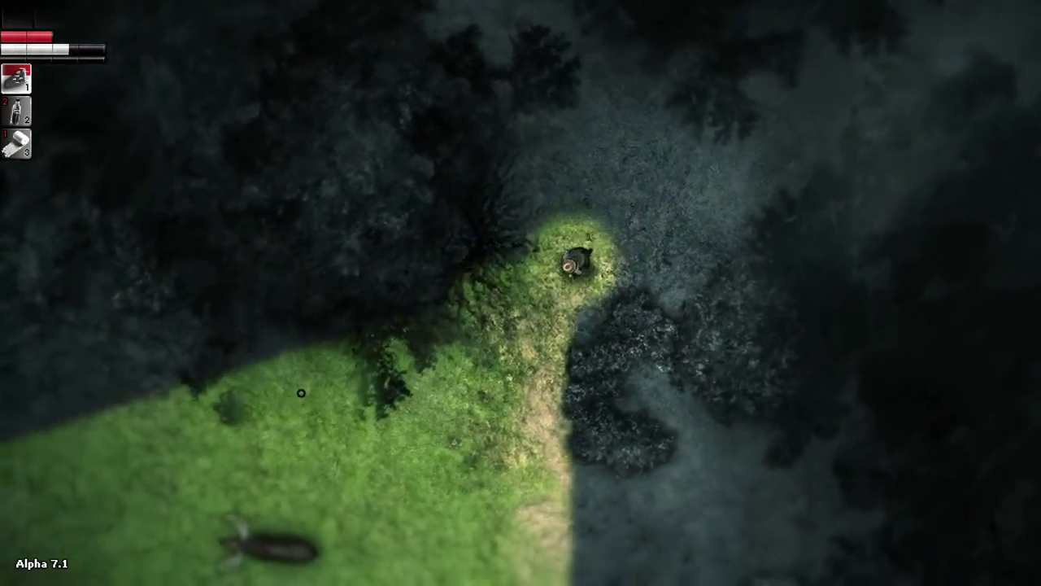
{"action": "key", "text": "w"}
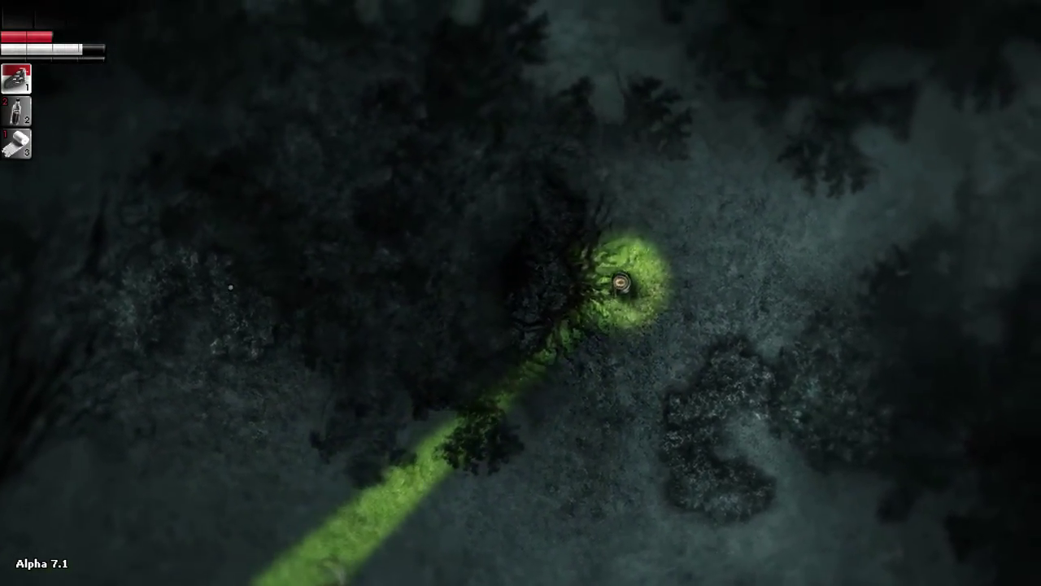
{"action": "key", "text": "w"}
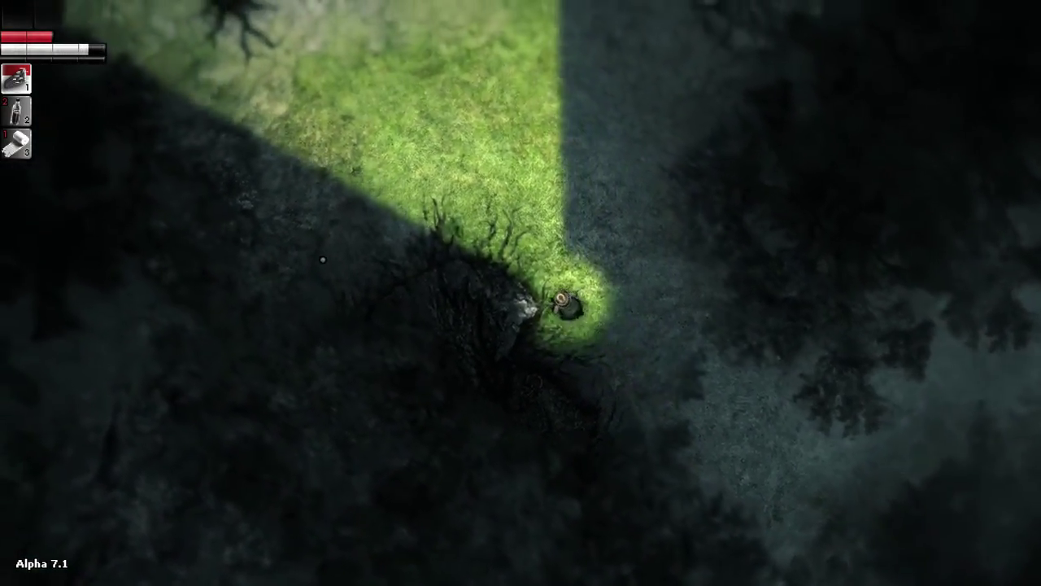
{"action": "key", "text": "w"}
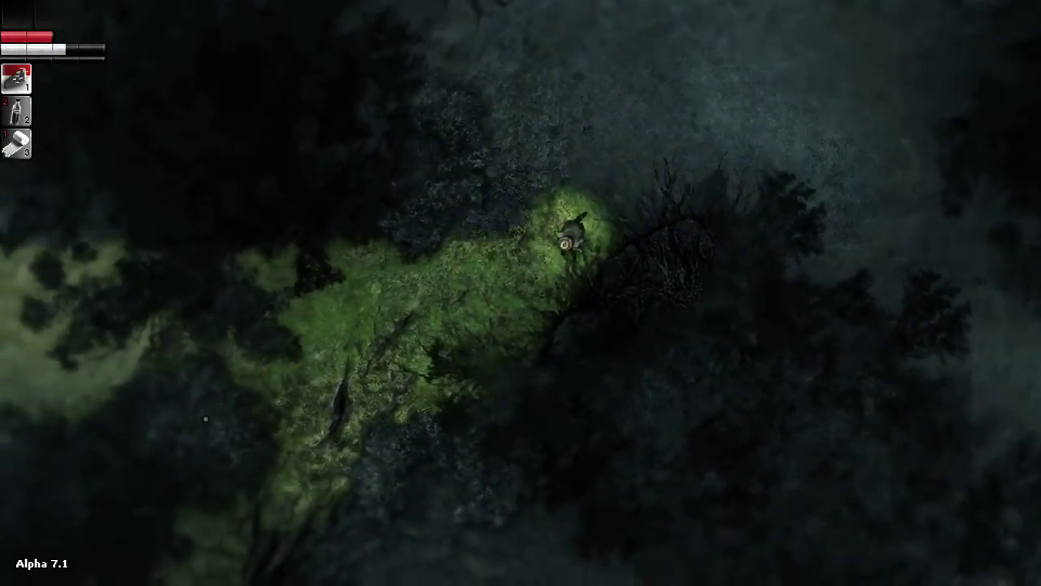
{"action": "key", "text": "w"}
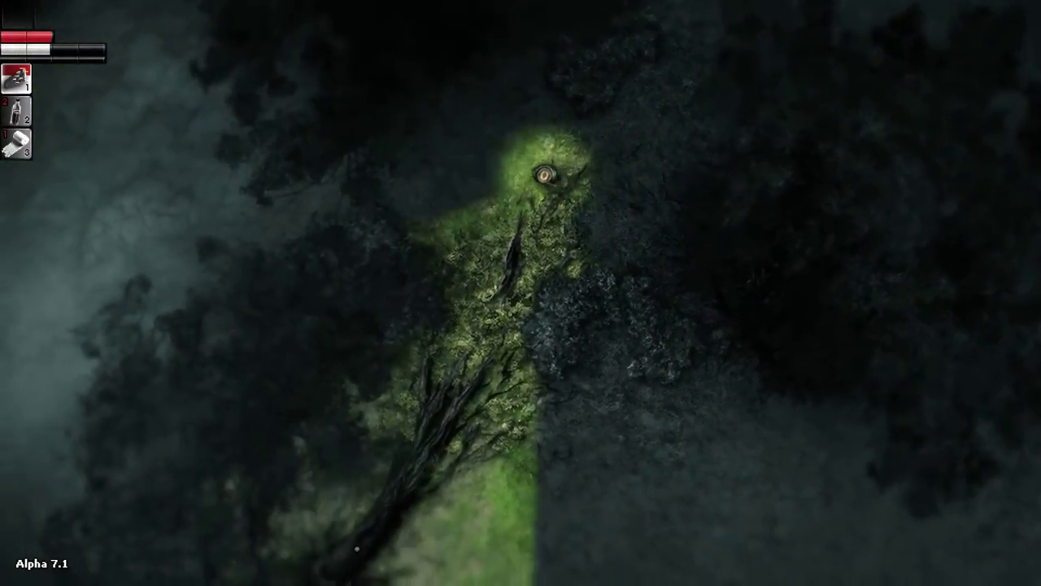
{"action": "key", "text": "w"}
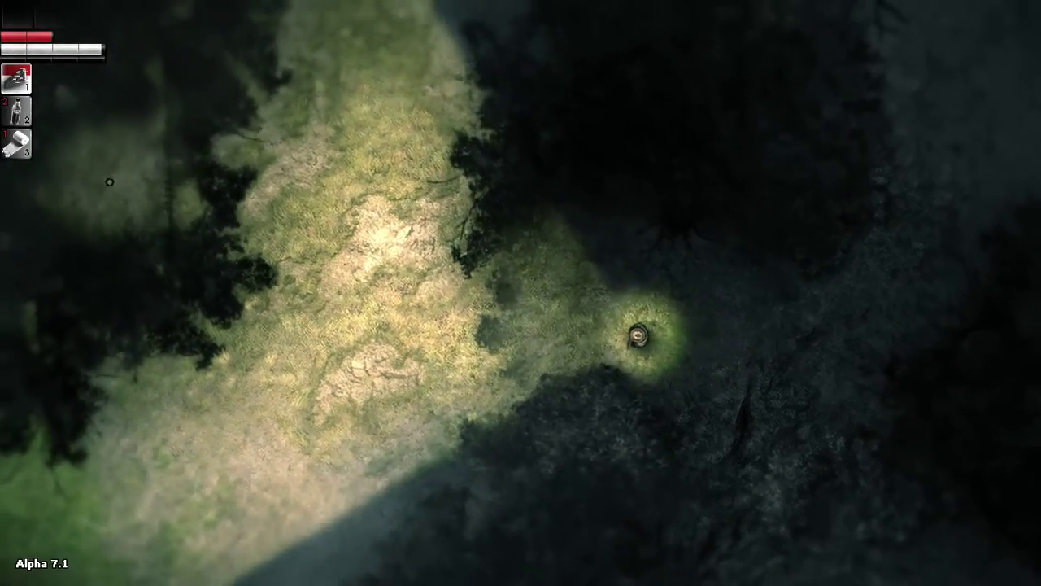
{"action": "key", "text": "w"}
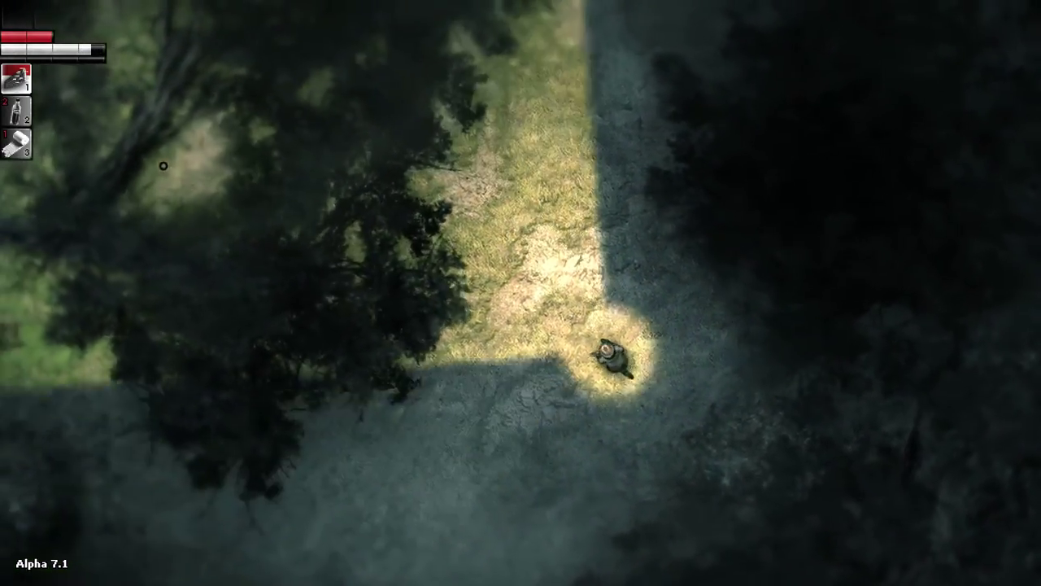
Step: Walk into the Burned houses area and along the broken fences
{"action": "key", "text": "w"}
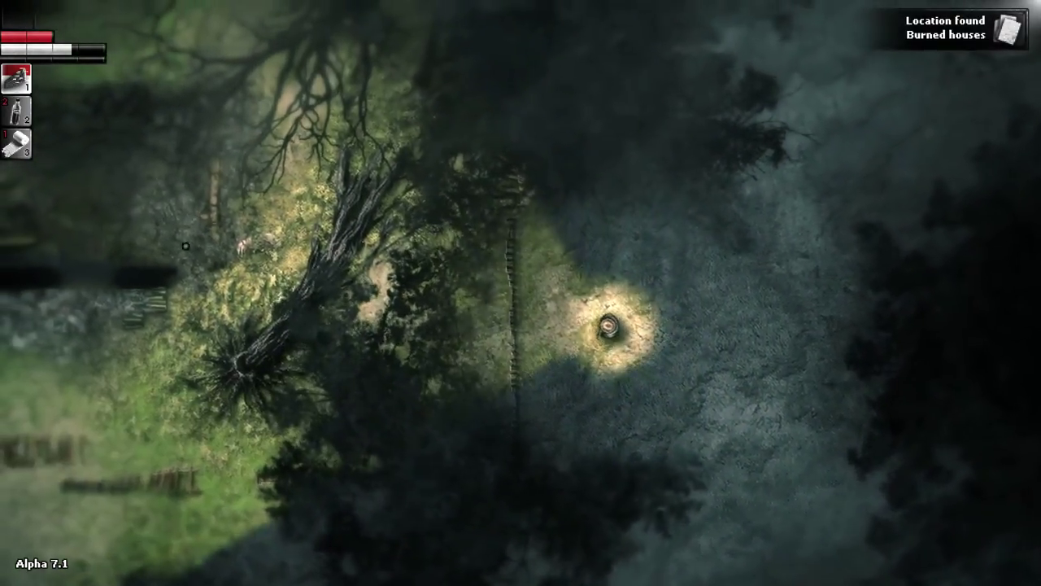
{"action": "key", "text": "w"}
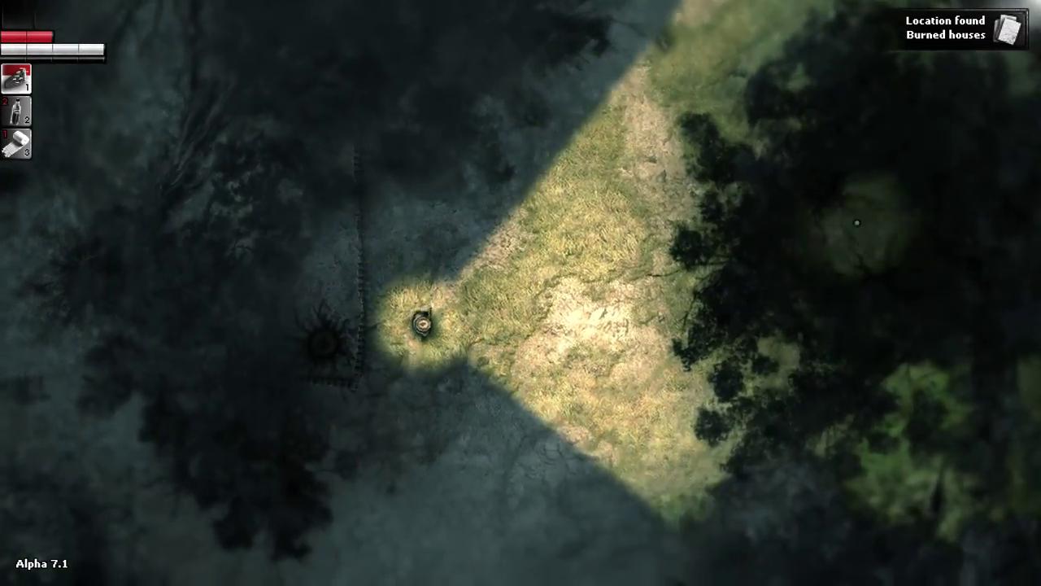
{"action": "key", "text": "w"}
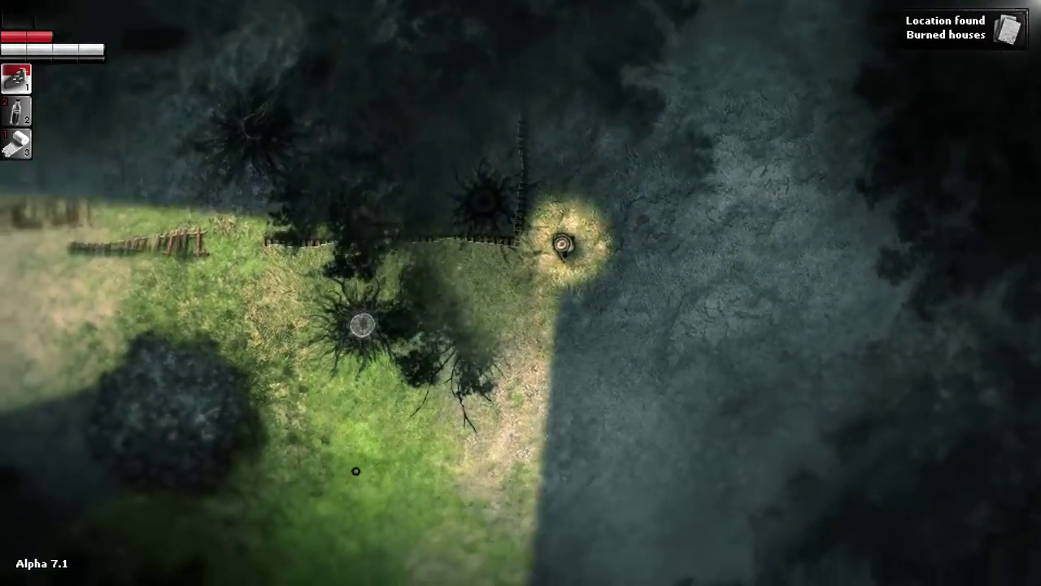
{"action": "key", "text": "w"}
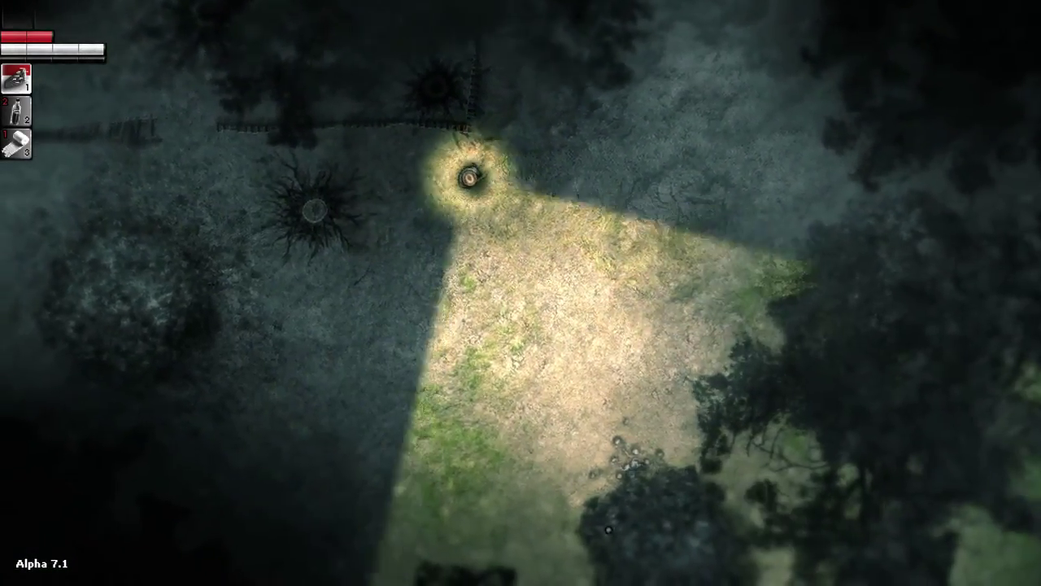
{"action": "key", "text": "w"}
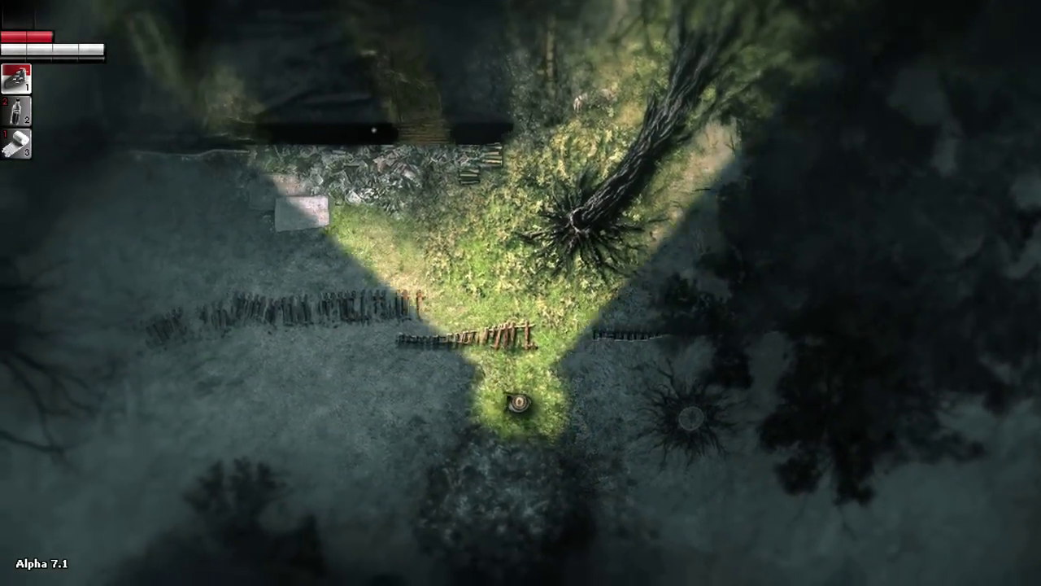
{"action": "key", "text": "w"}
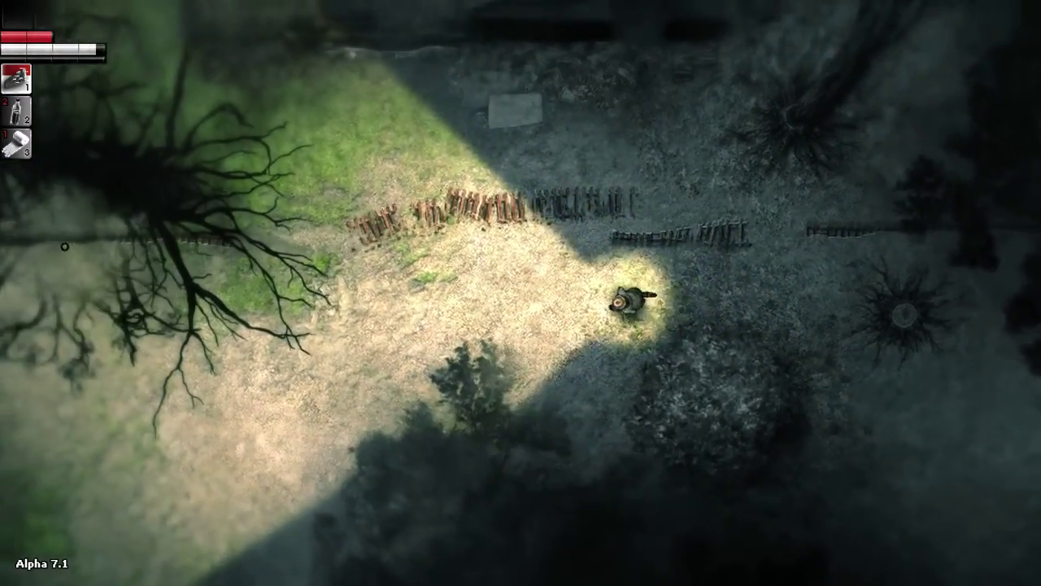
{"action": "key", "text": "w"}
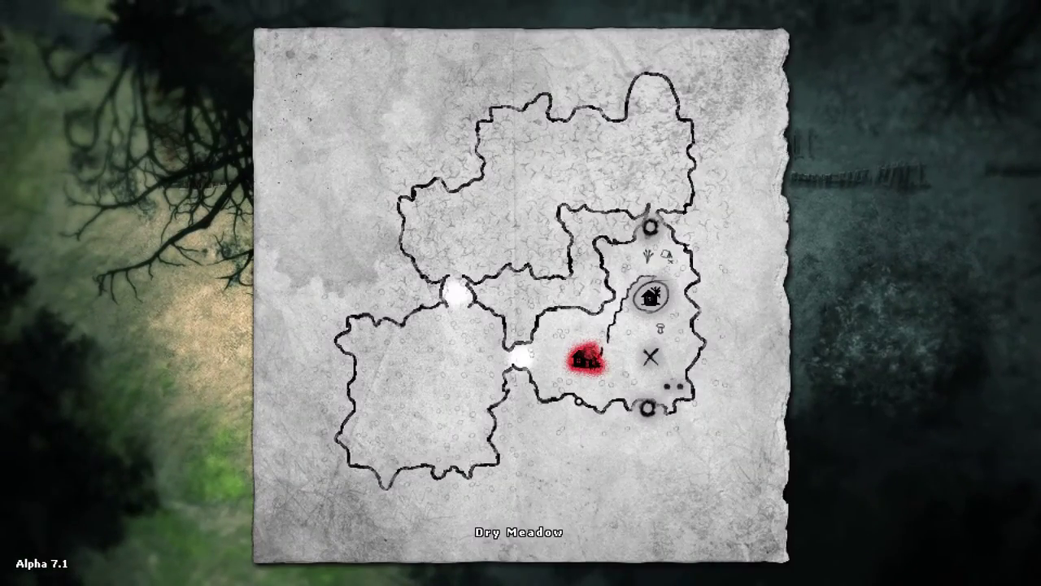
Step: Close the map and continue up-left past the fences into the dark woods
{"action": "key", "text": "m"}
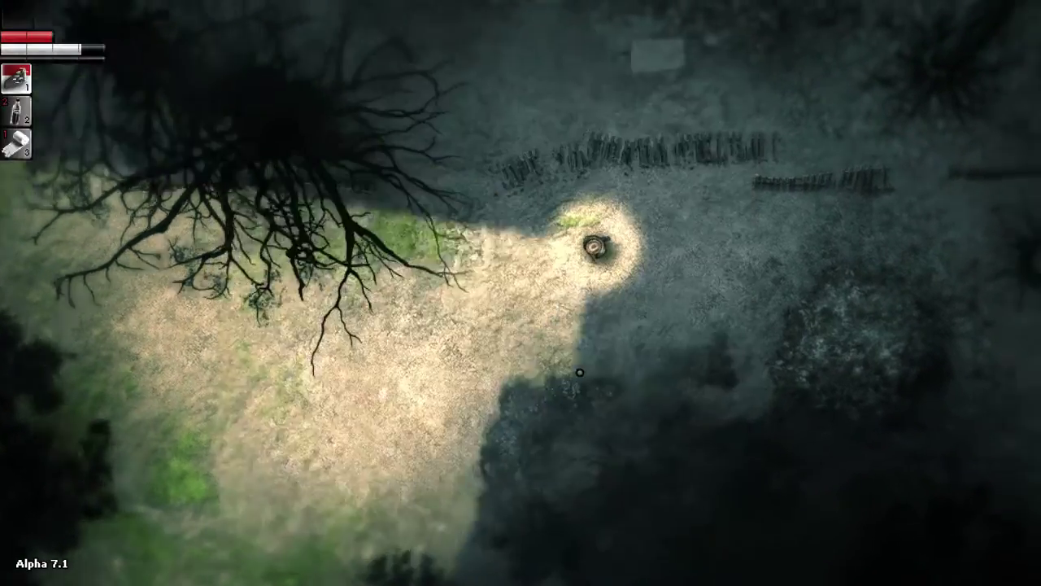
{"action": "key", "text": "w"}
{"action": "key", "text": "w"}
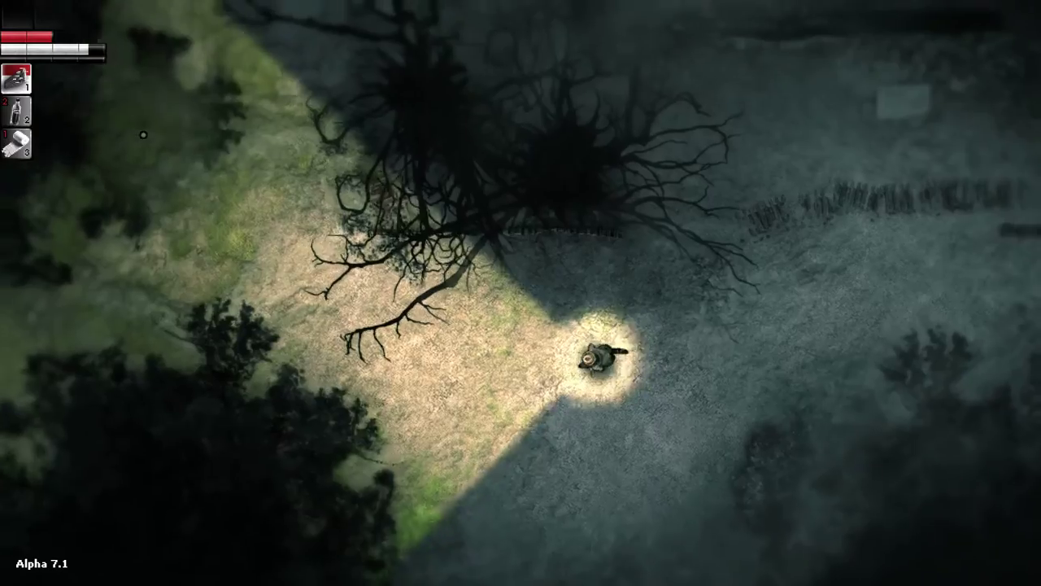
{"action": "key", "text": "w"}
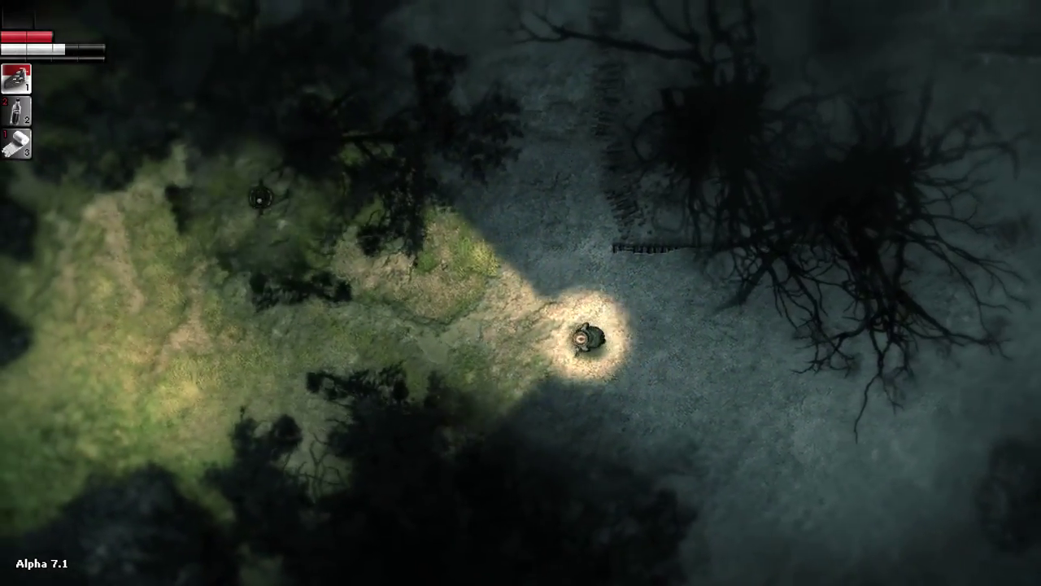
{"action": "key", "text": "w"}
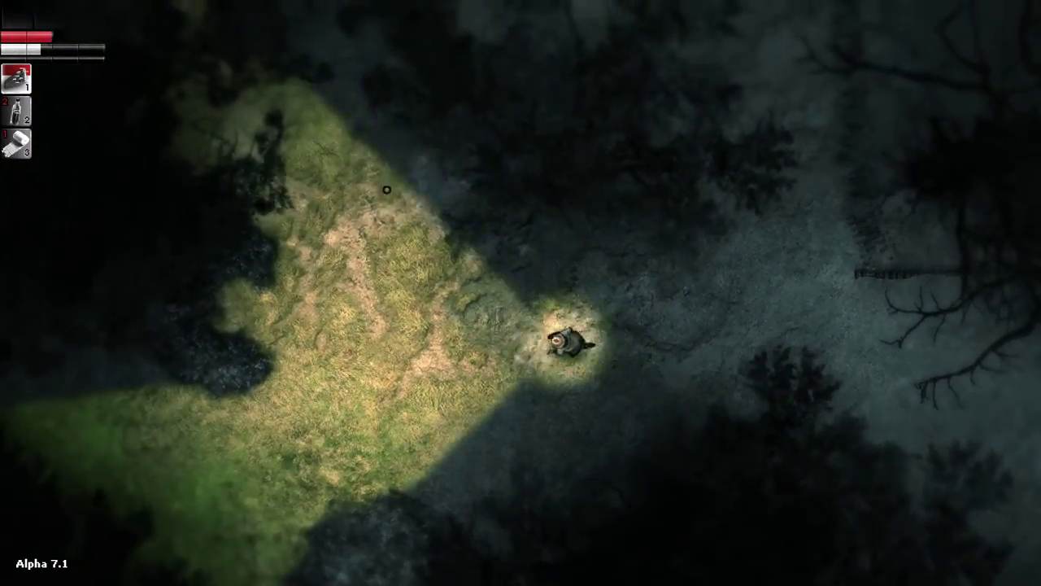
{"action": "key", "text": "w"}
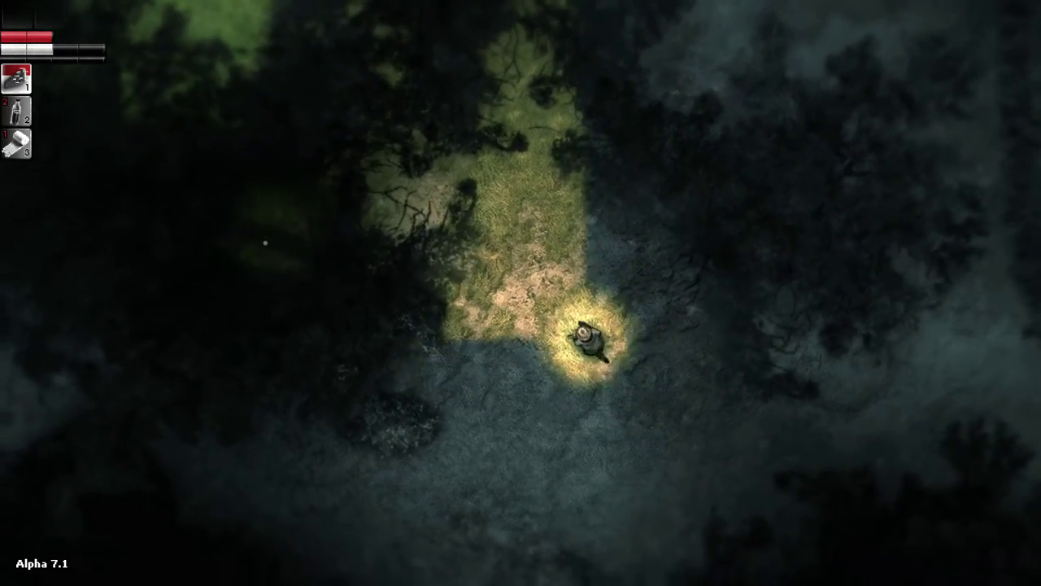
{"action": "key", "text": "w"}
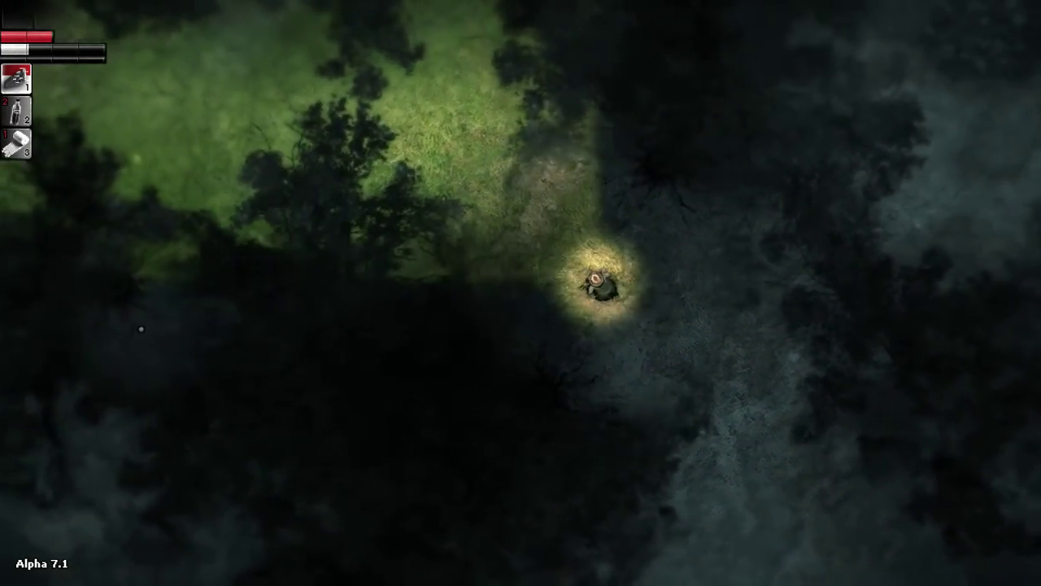
{"action": "key", "text": "w"}
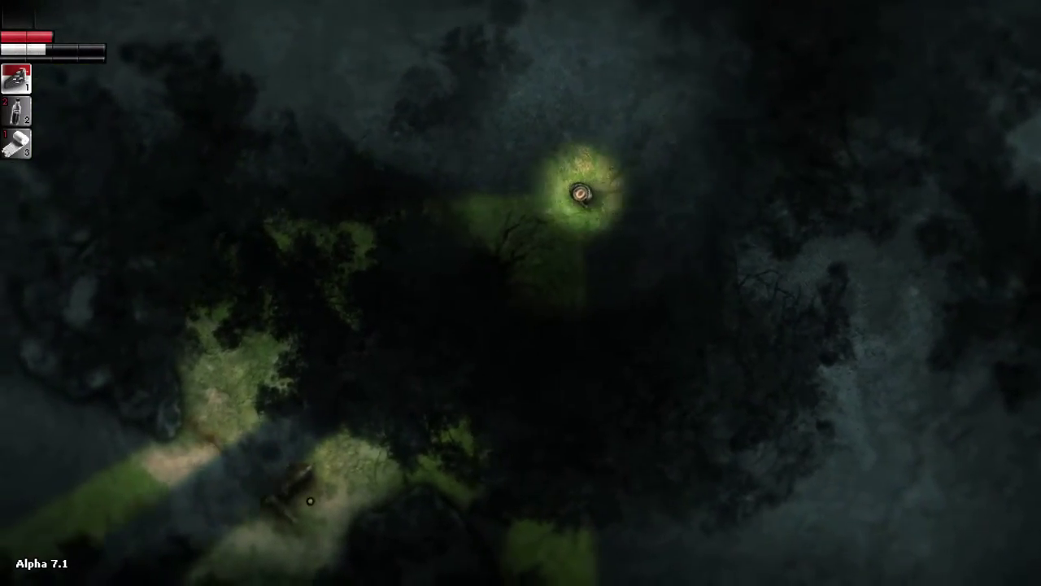
Step: Walk south, then north into the meadow up to the debris pile beside the dead deer
{"action": "key", "text": "s"}
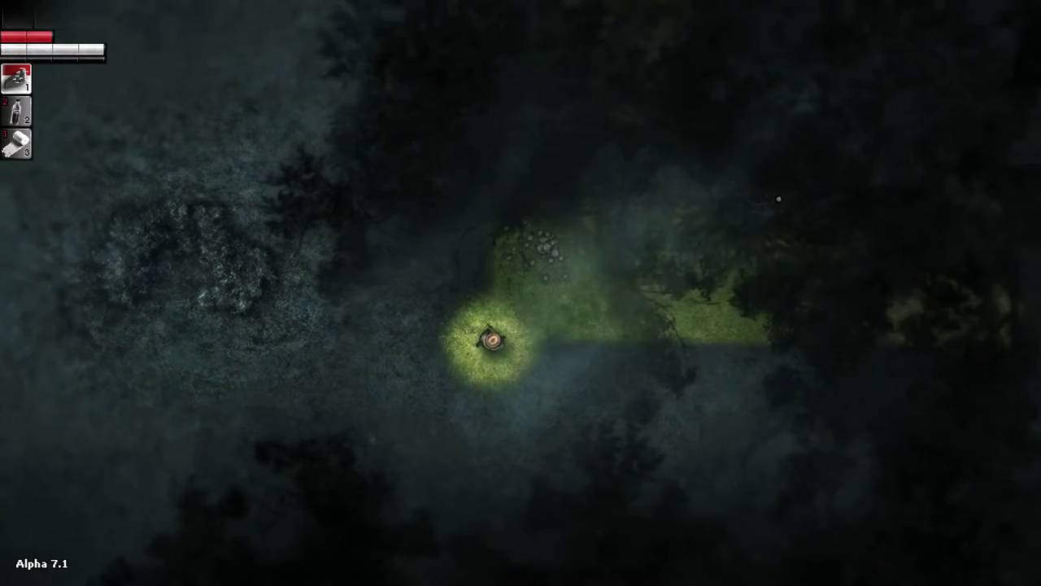
{"action": "key", "text": "w"}
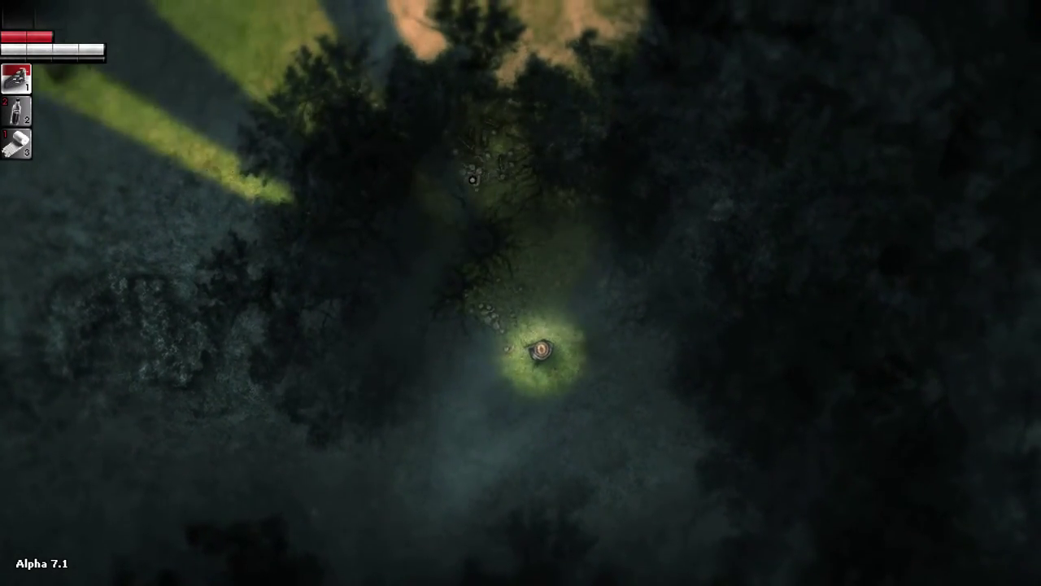
{"action": "key", "text": "w"}
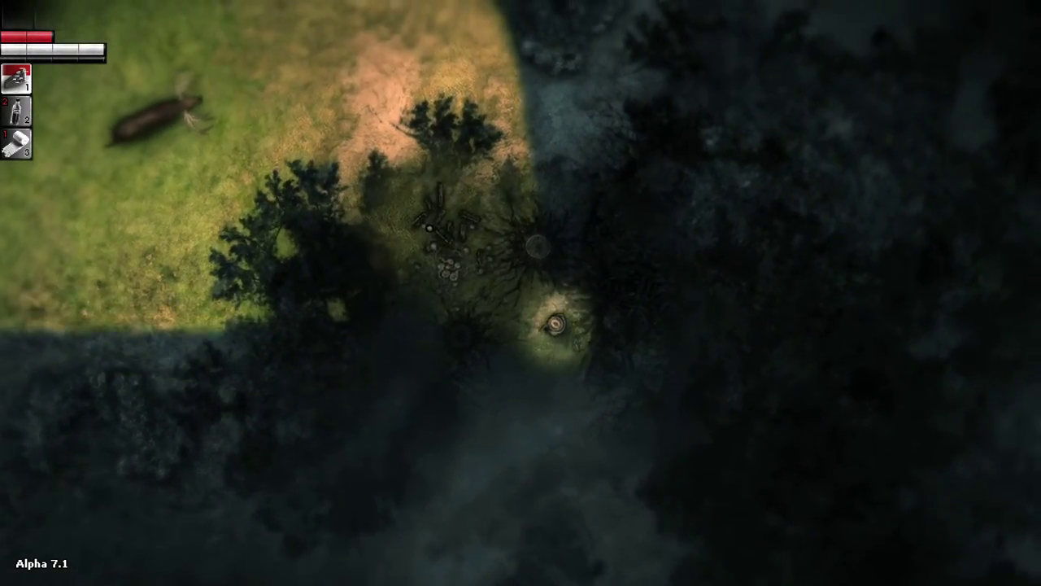
{"action": "key", "text": "w"}
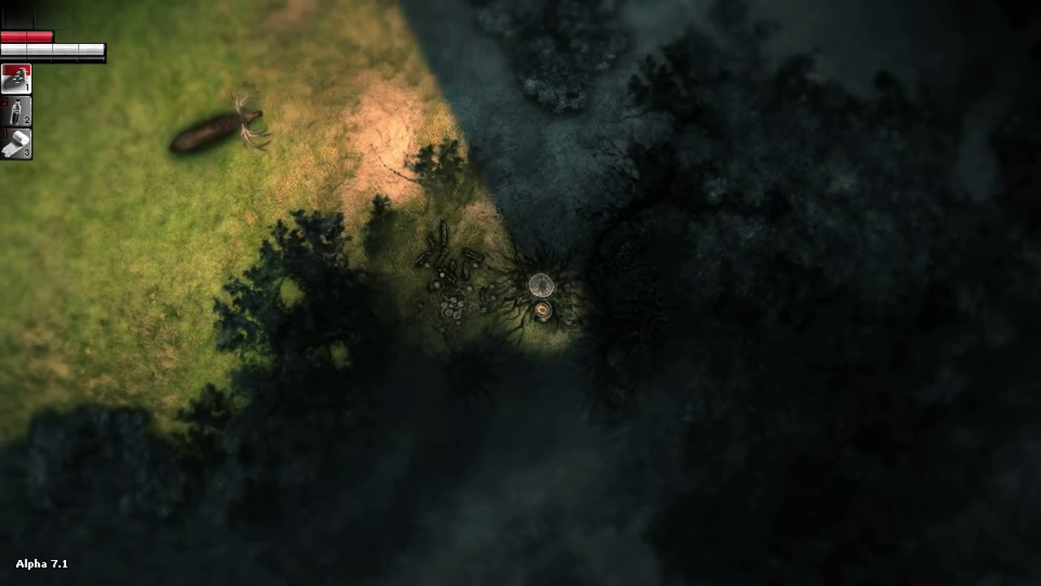
{"action": "key", "text": "w"}
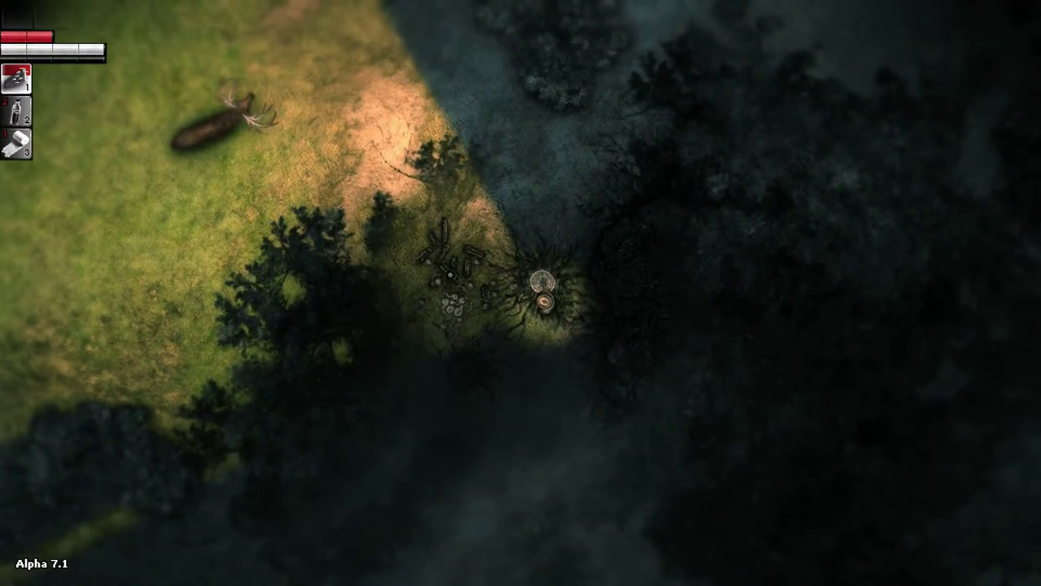
Step: Take the nails from the debris pile, leave the log, and walk on into the forest
{"action": "key", "text": "e"}
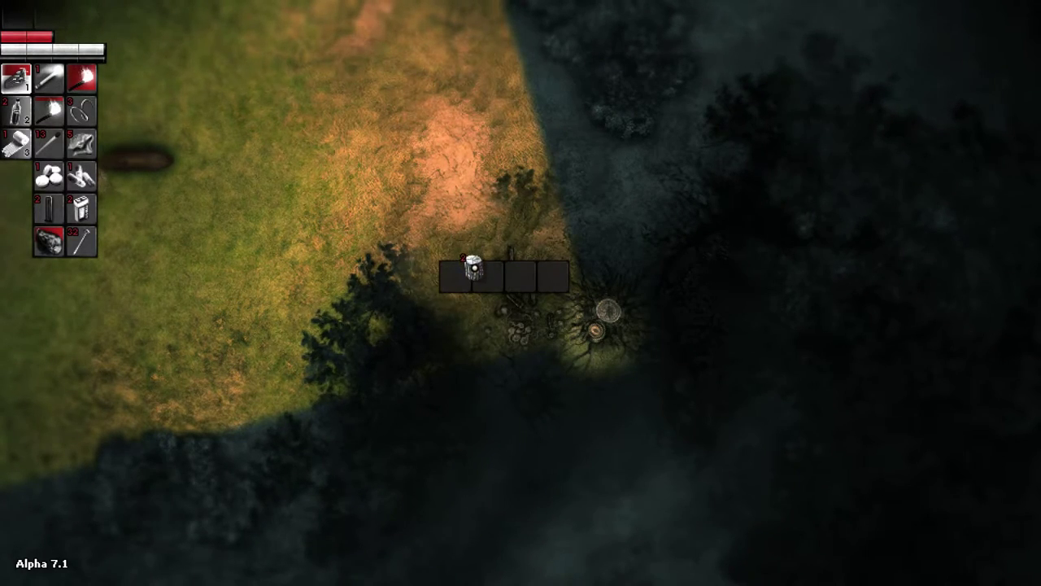
{"action": "key", "text": "Tab"}
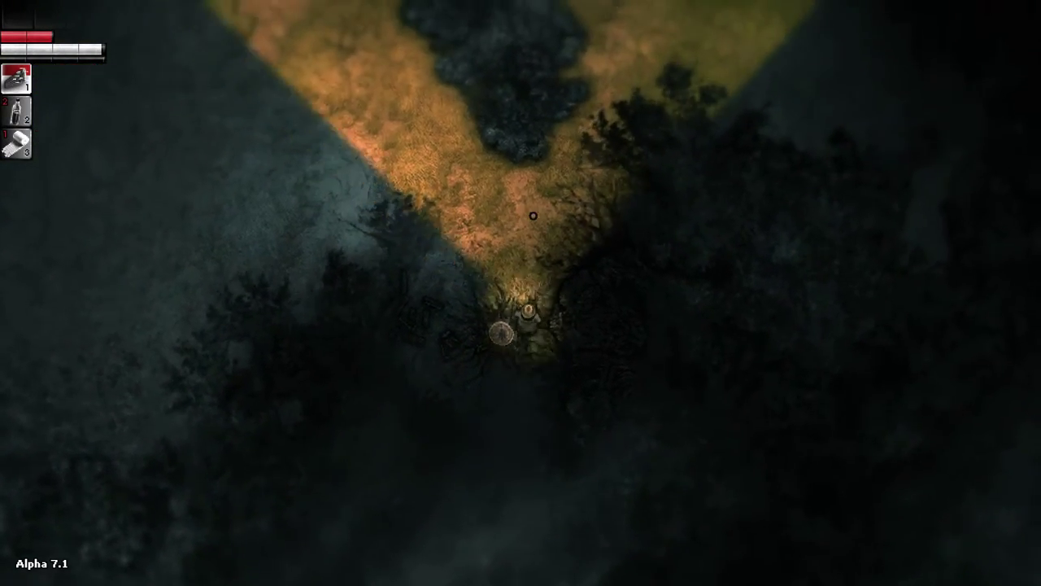
{"action": "key", "text": "w"}
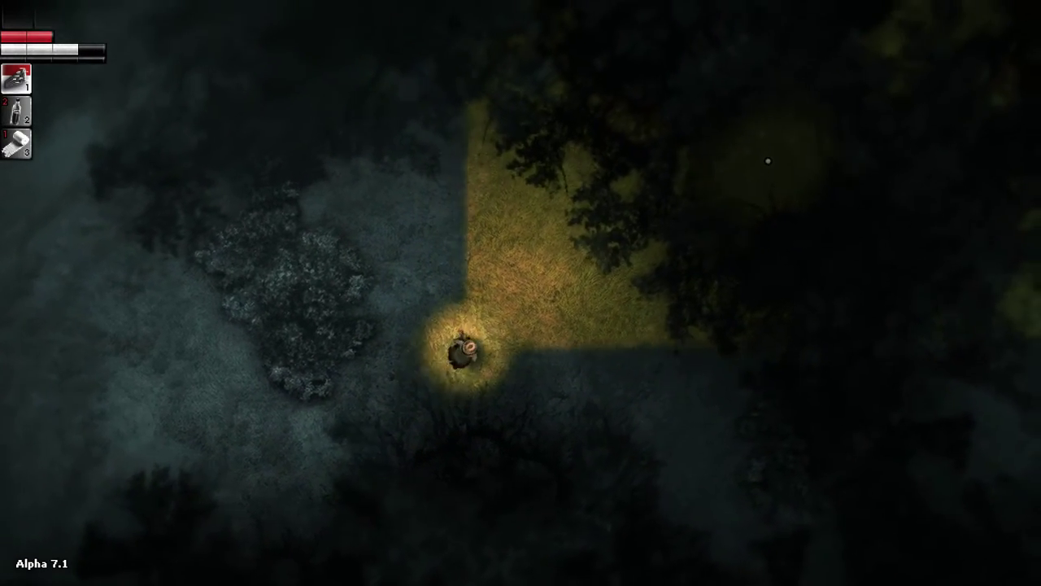
{"action": "key", "text": "w"}
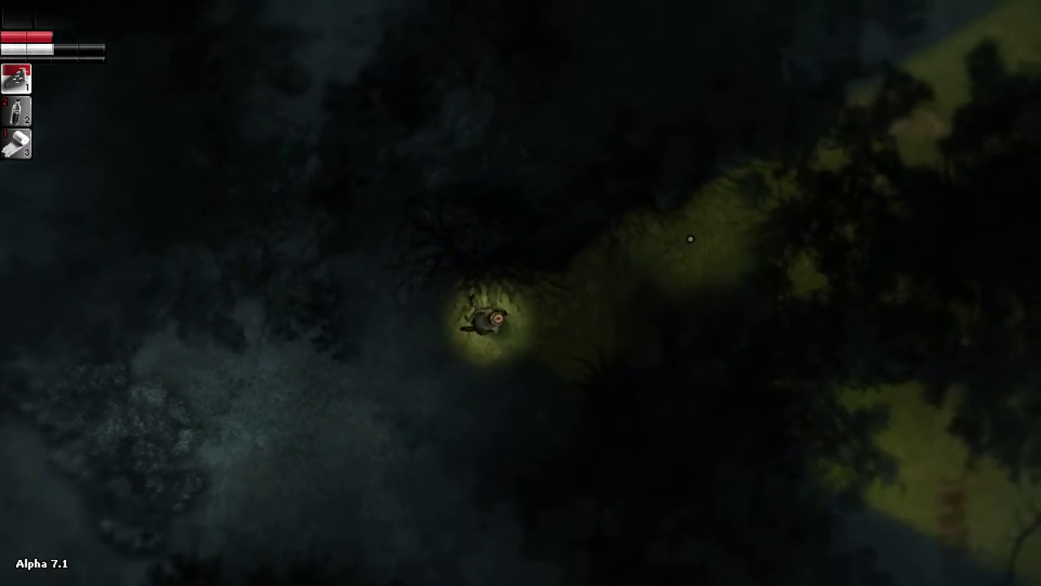
{"action": "key", "text": "w"}
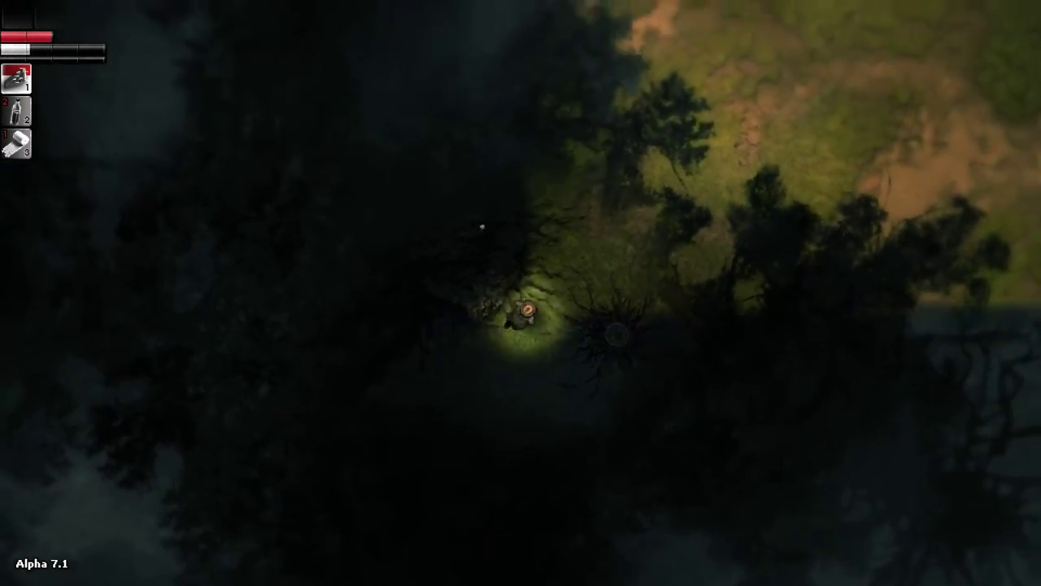
Step: Check the Old Woods map, then close it and resume walking
{"action": "key", "text": "w"}
{"action": "key", "text": "m"}
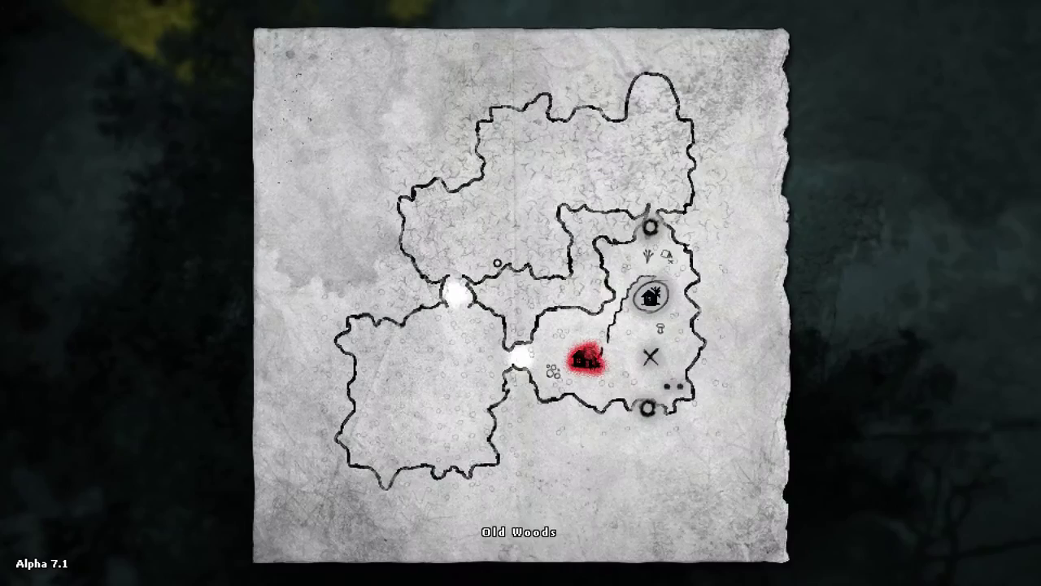
{"action": "key", "text": "m"}
{"action": "key", "text": "w"}
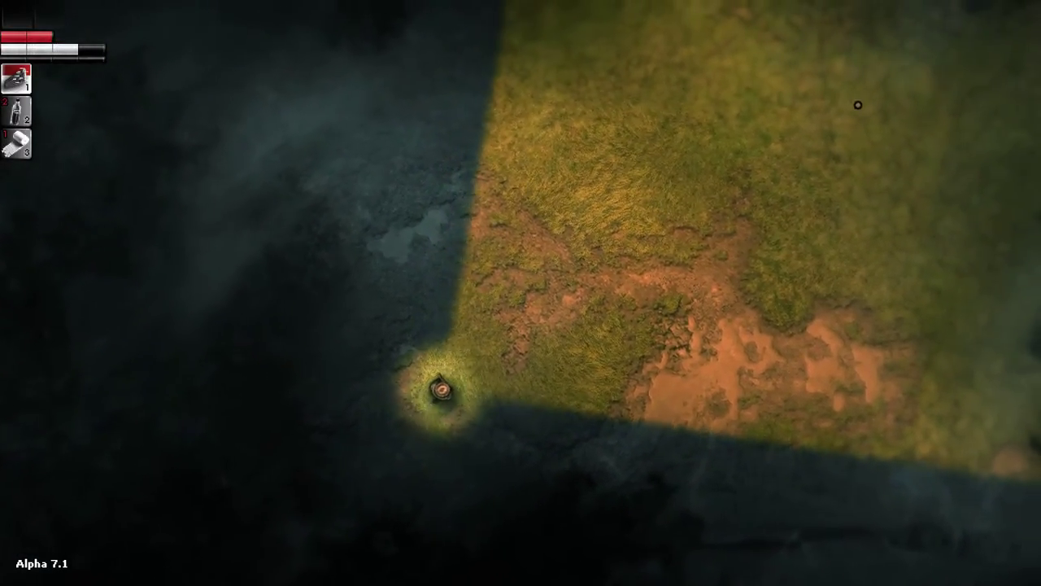
Step: Walk north-east across the orange clearing and back into the dark forest
{"action": "key", "text": "w"}
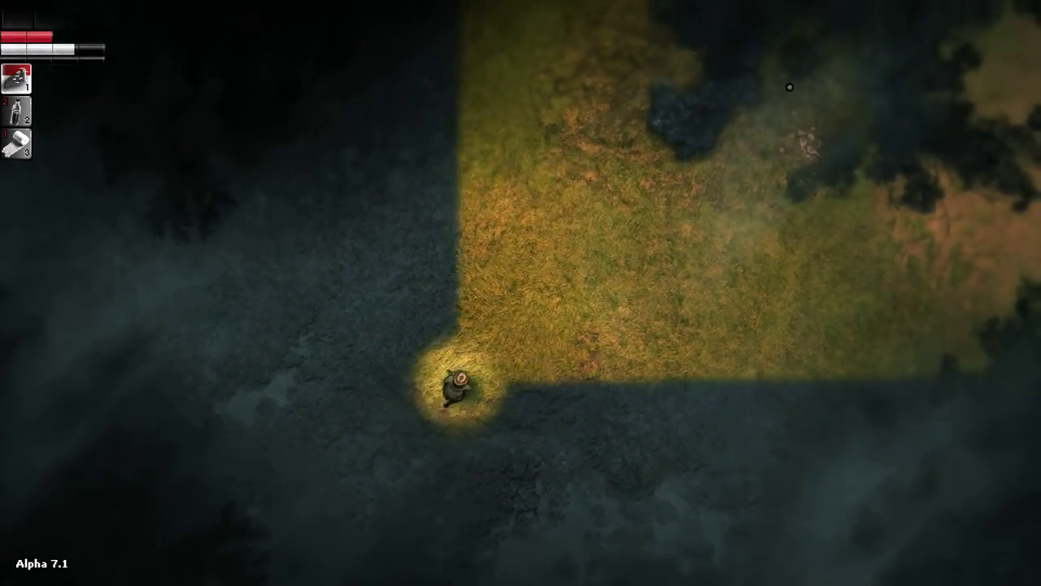
{"action": "key", "text": "w"}
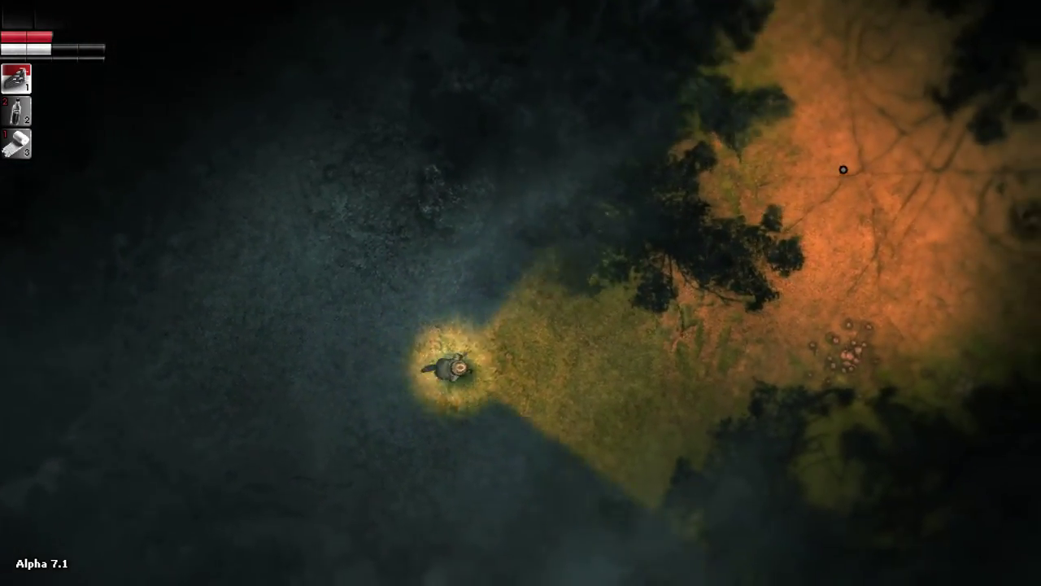
{"action": "key", "text": "w"}
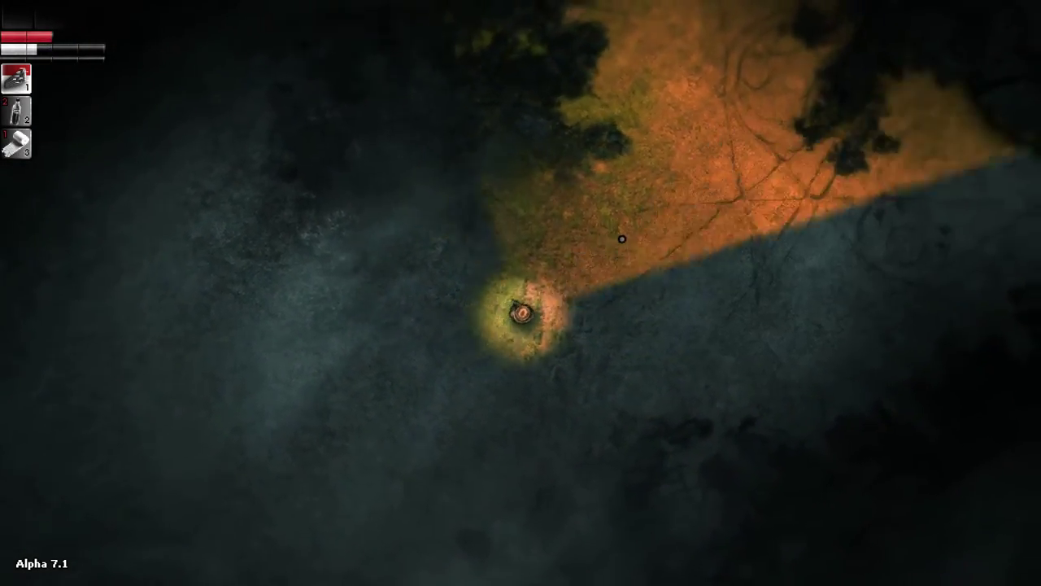
{"action": "key", "text": "w"}
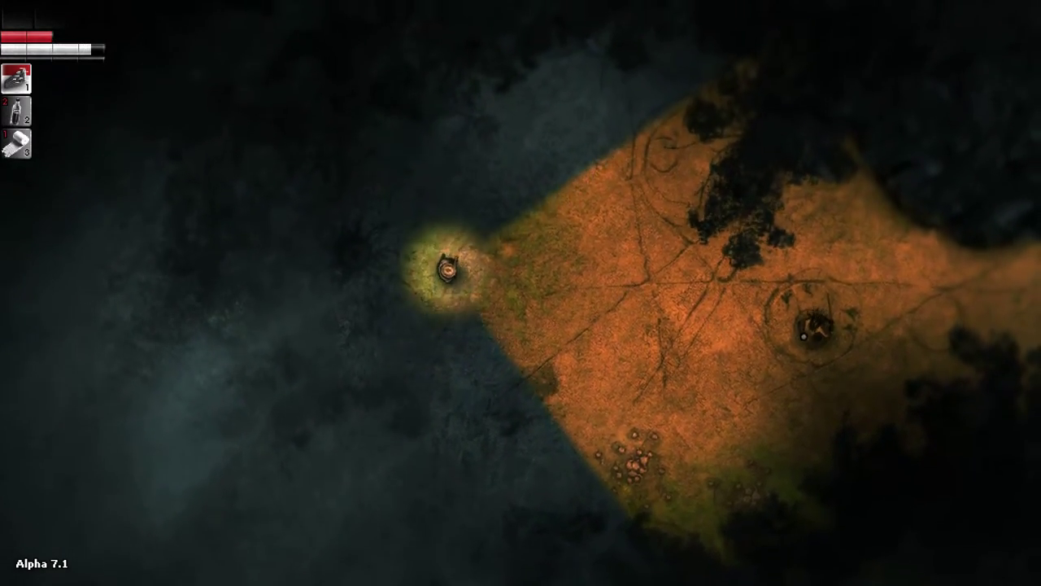
{"action": "key", "text": "w"}
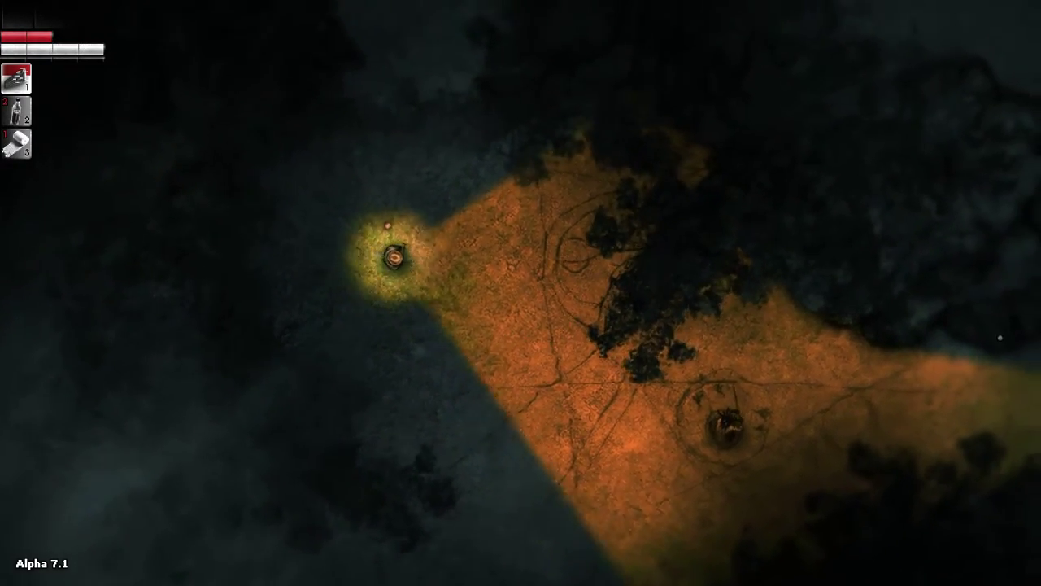
{"action": "key", "text": "w"}
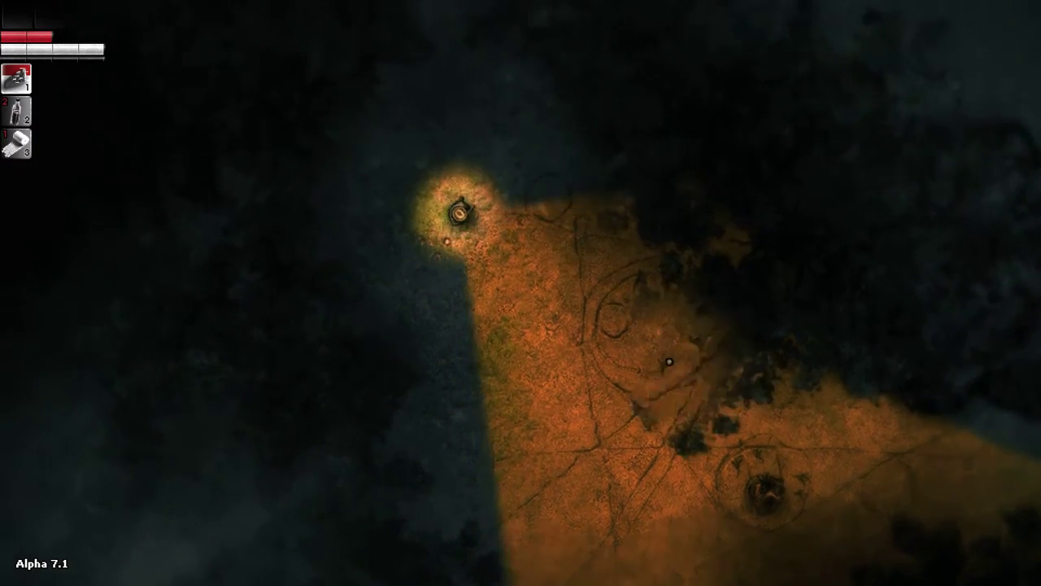
{"action": "key", "text": "w"}
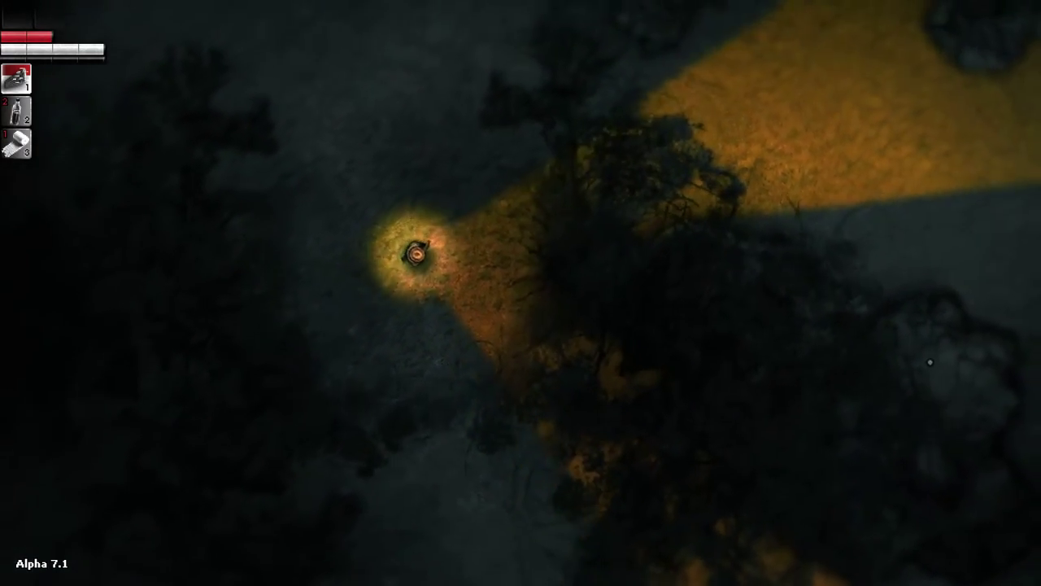
{"action": "key", "text": "w"}
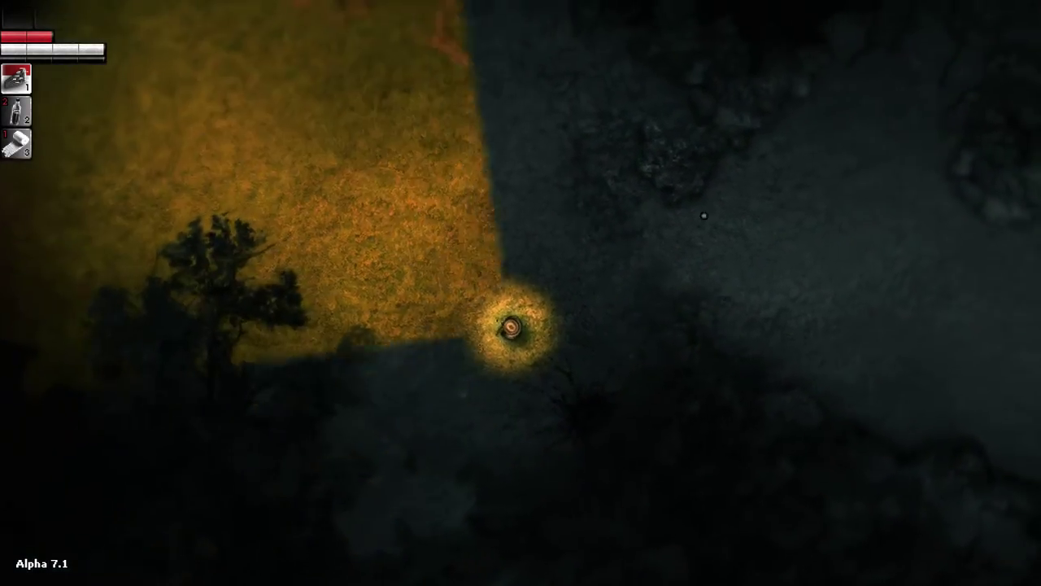
{"action": "key", "text": "w"}
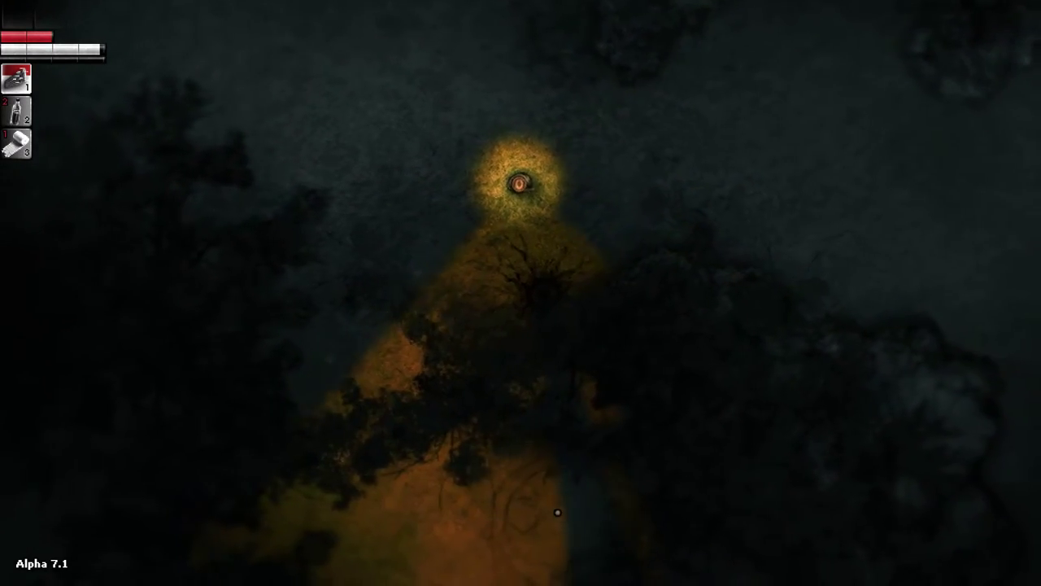
{"action": "key", "text": "w"}
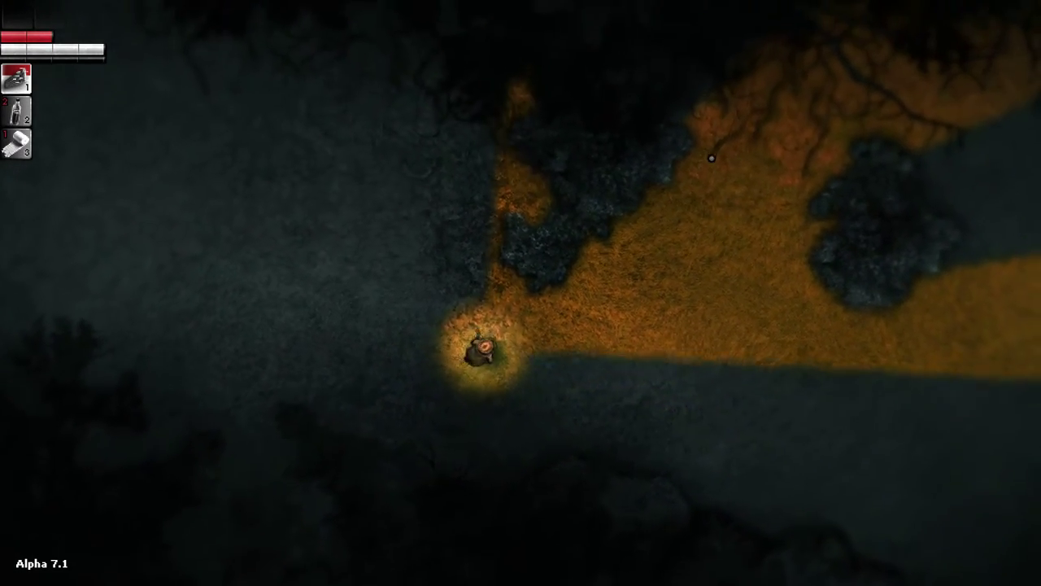
{"action": "key", "text": "w"}
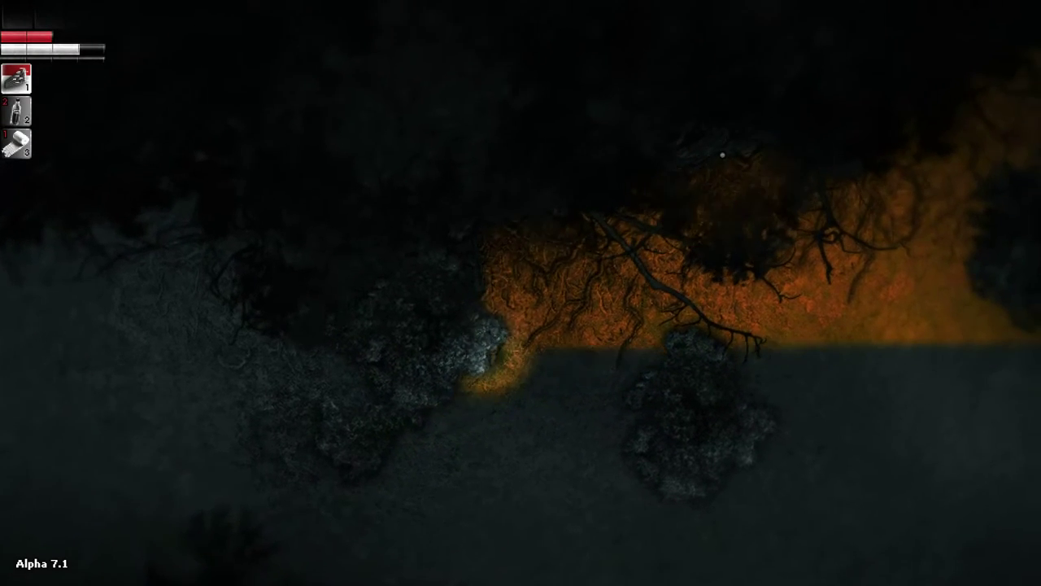
Step: Walk onto the tangled roots until the return-before-nightfall message appears
{"action": "key", "text": "w"}
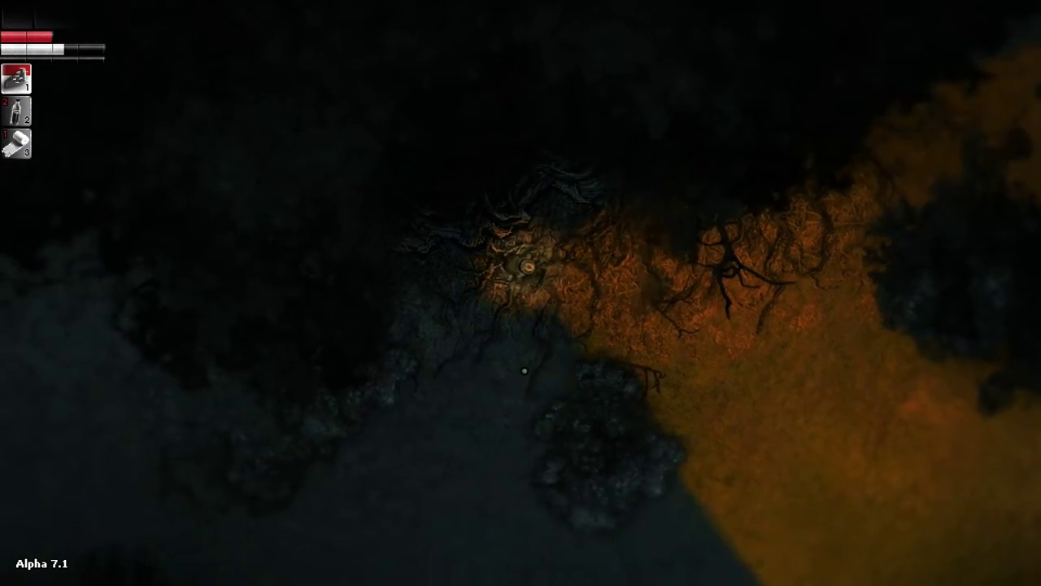
{"action": "key", "text": "w"}
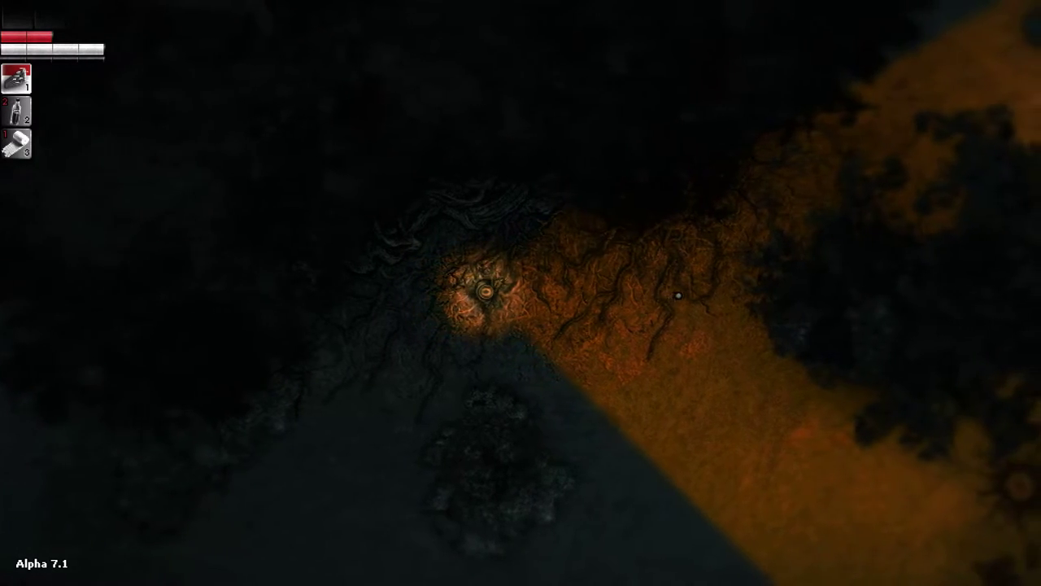
{"action": "key", "text": "w"}
{"action": "key", "text": "w"}
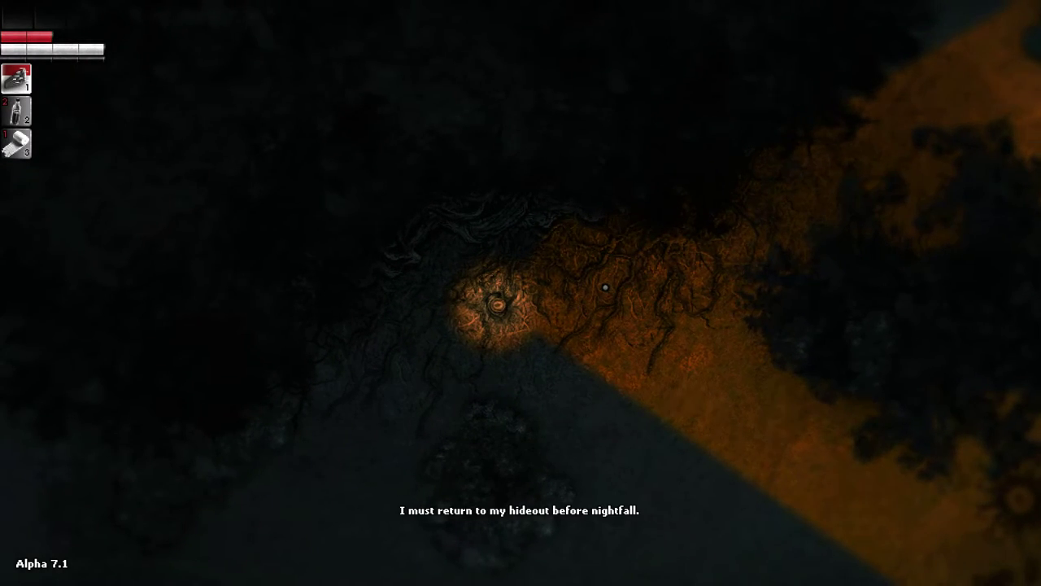
{"action": "key", "text": "w"}
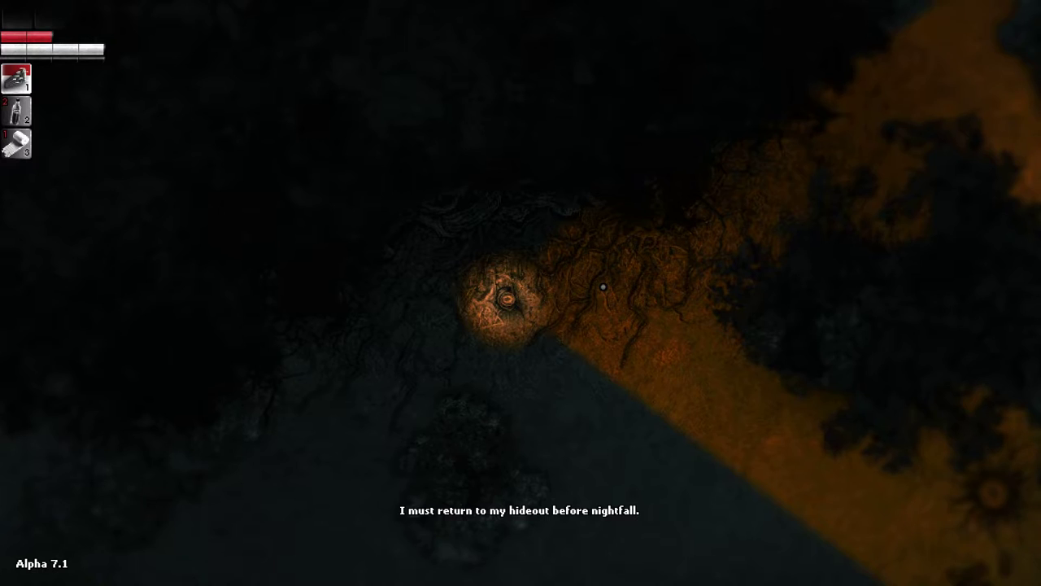
{"action": "key", "text": "w"}
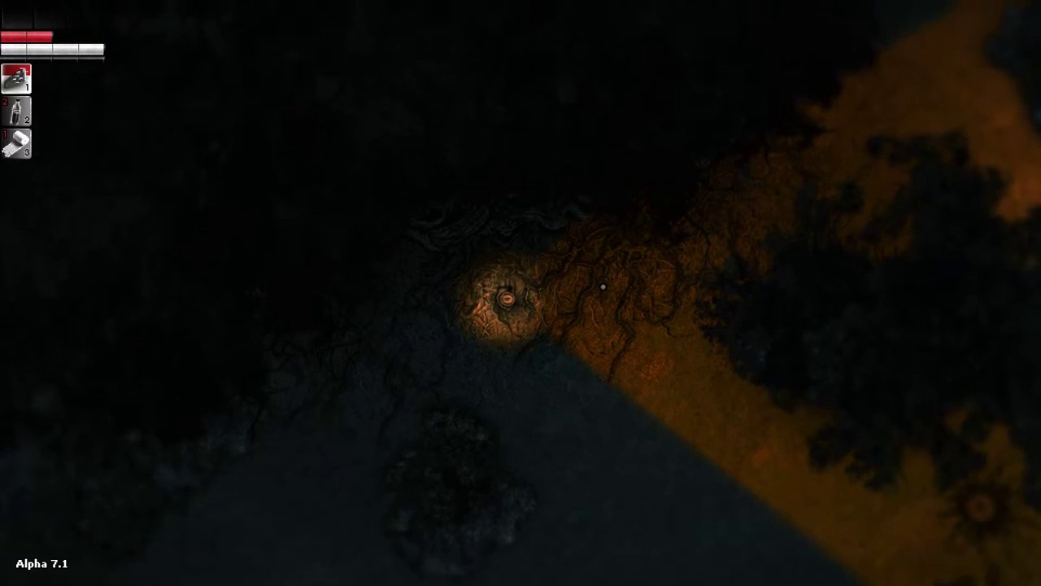
{"action": "key", "text": "w"}
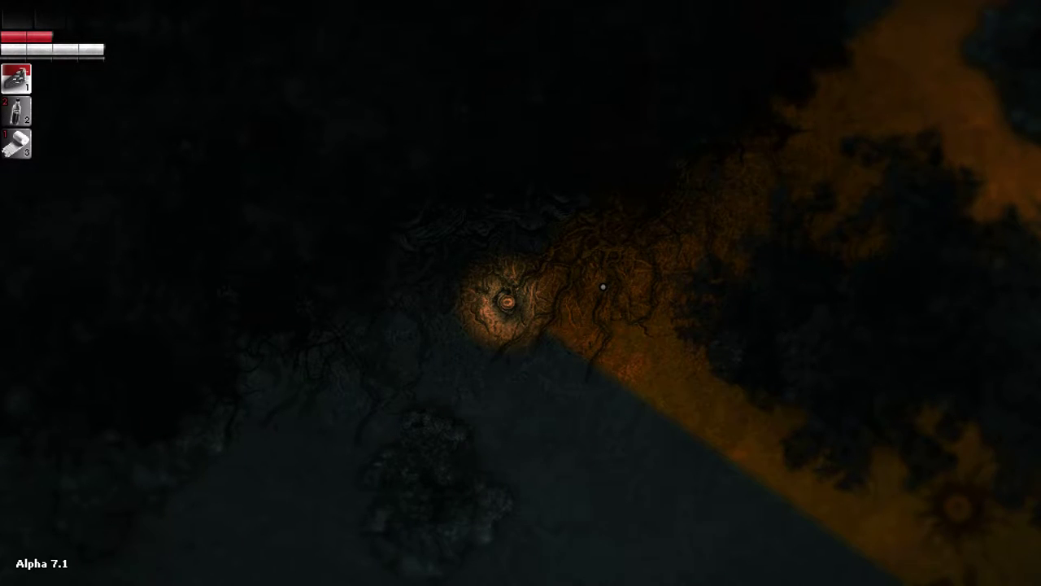
{"action": "key", "text": "w"}
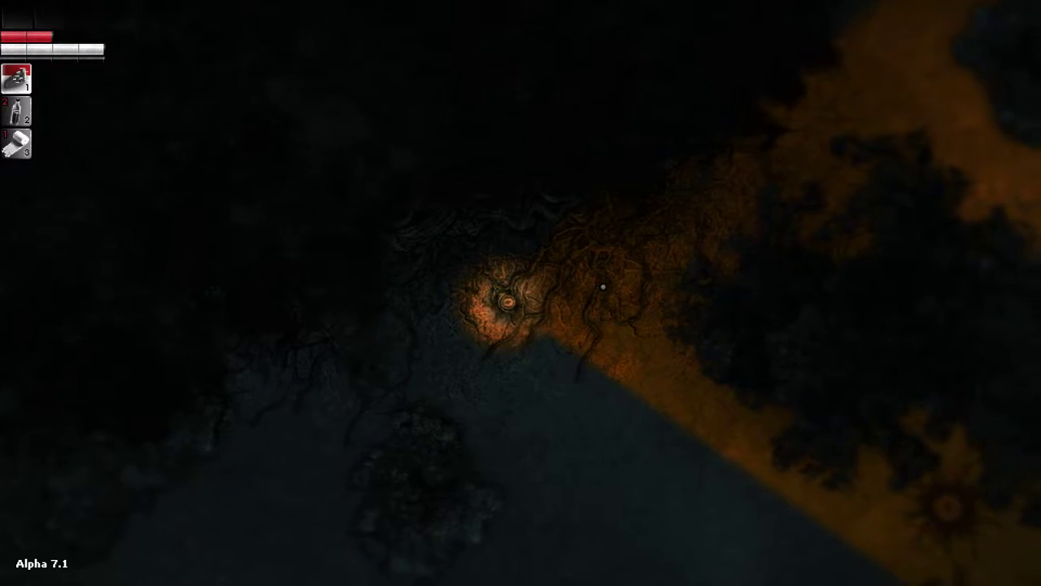
Step: Head north-east past the bushes and a lone tree into the bare-tree clearing
{"action": "key", "text": "w"}
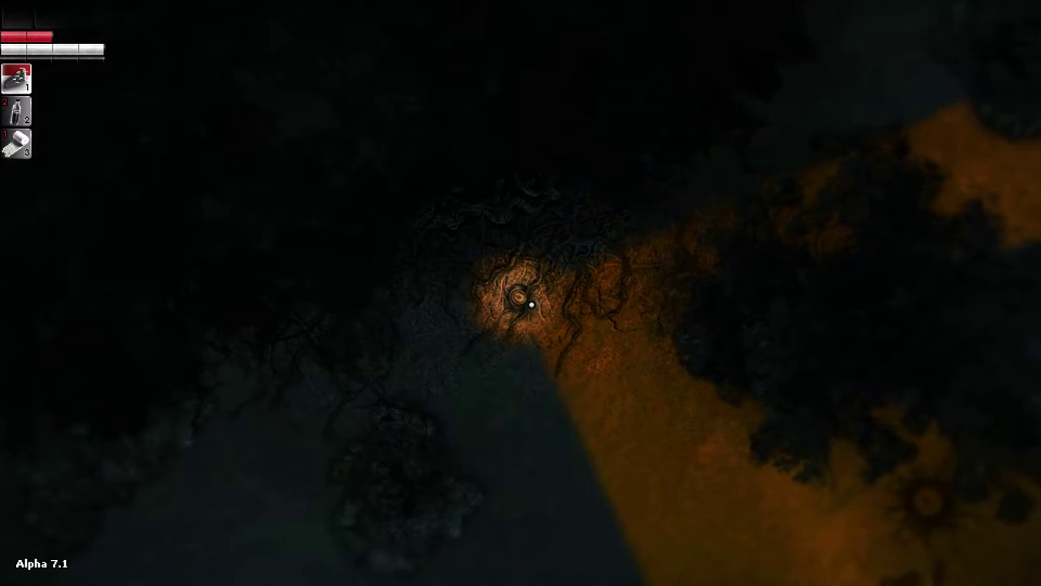
{"action": "key", "text": "w"}
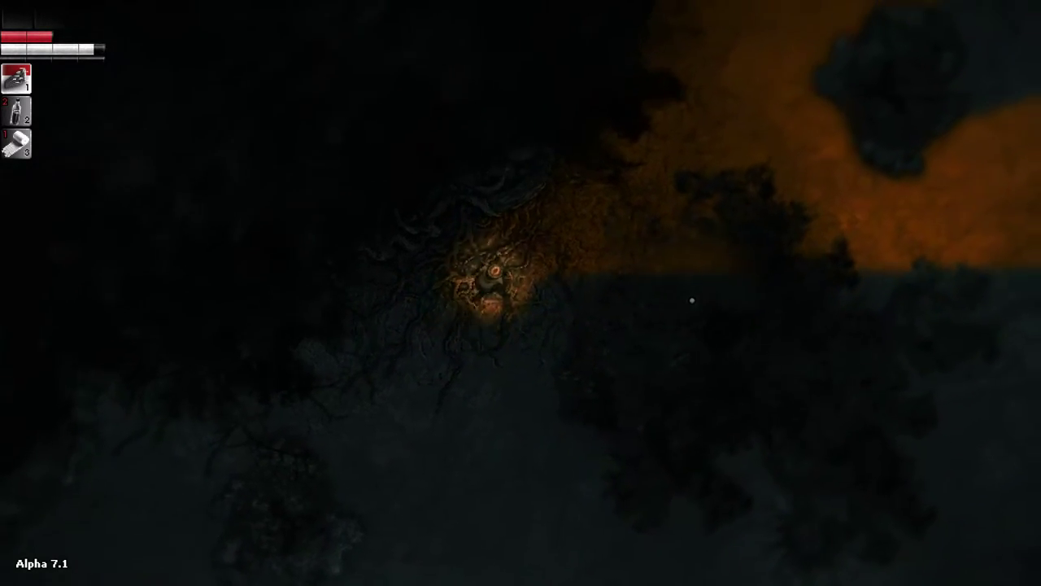
{"action": "key", "text": "w"}
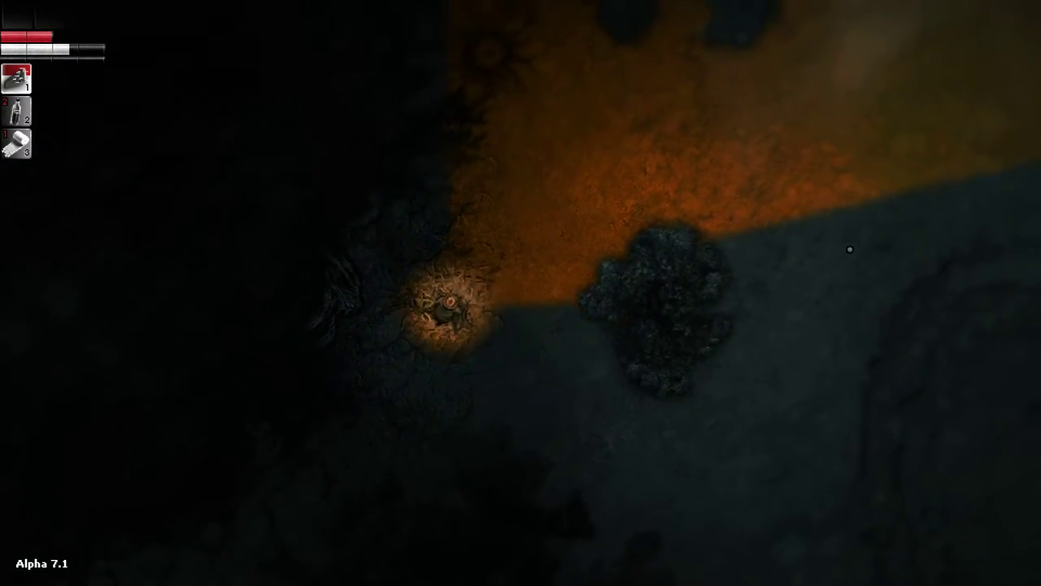
{"action": "key", "text": "w"}
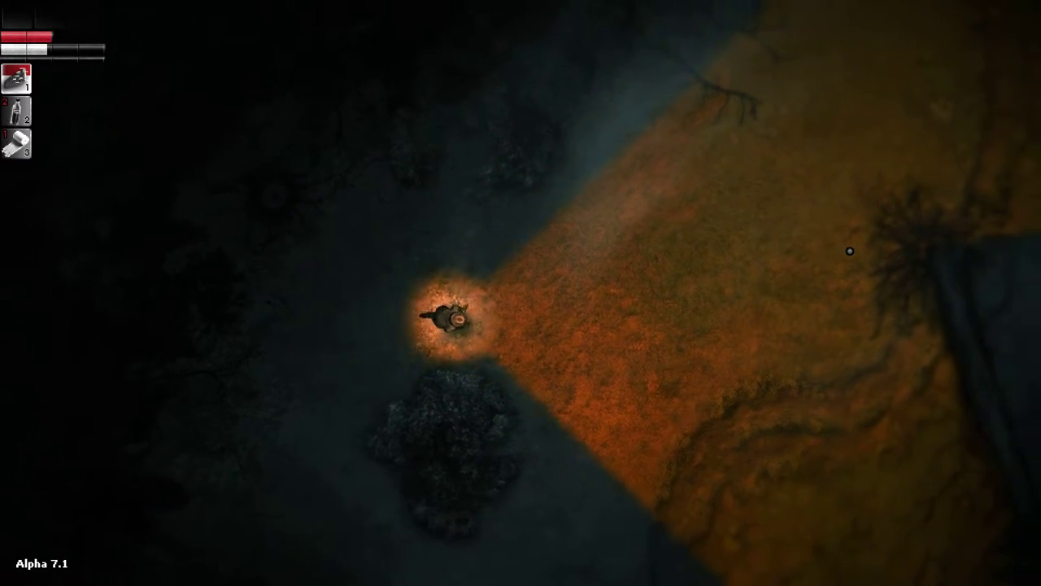
{"action": "key", "text": "w"}
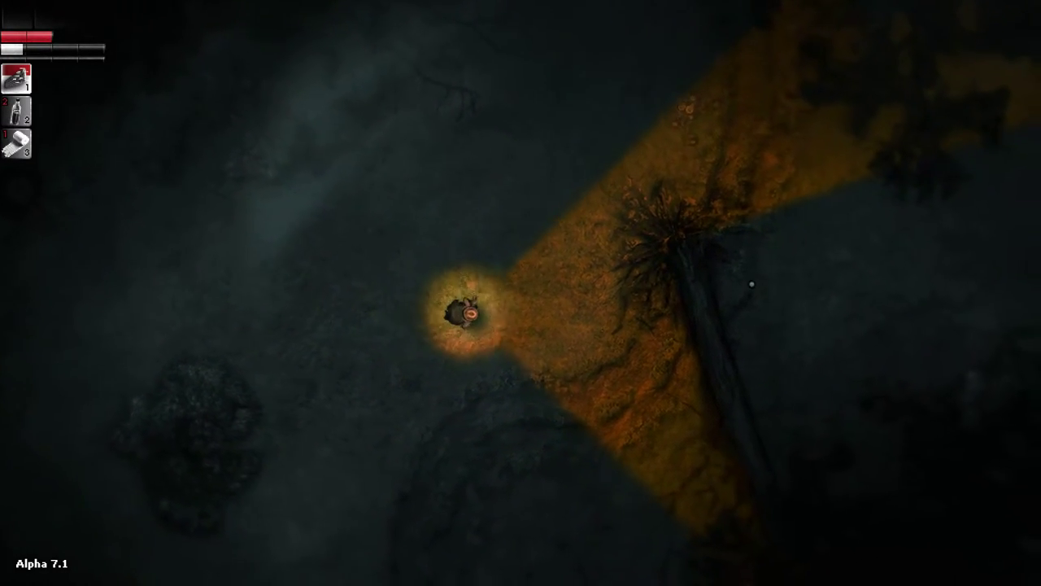
{"action": "key", "text": "w"}
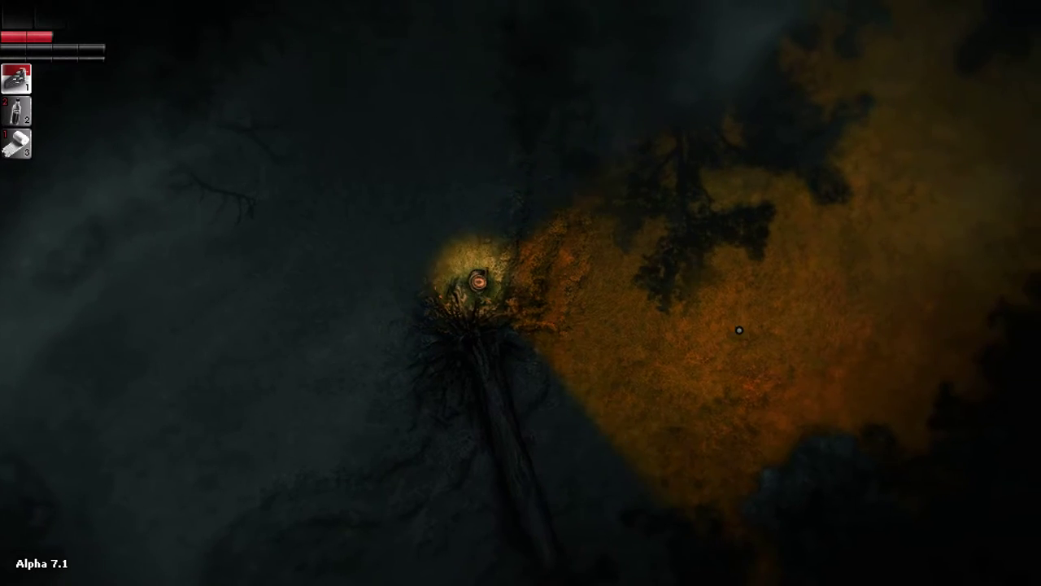
{"action": "key", "text": "w"}
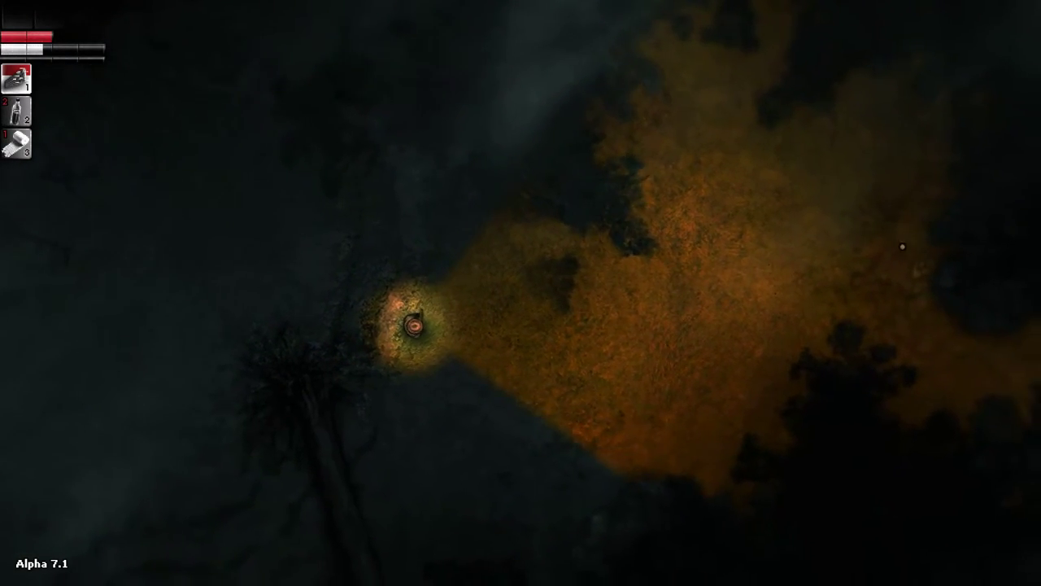
{"action": "key", "text": "w"}
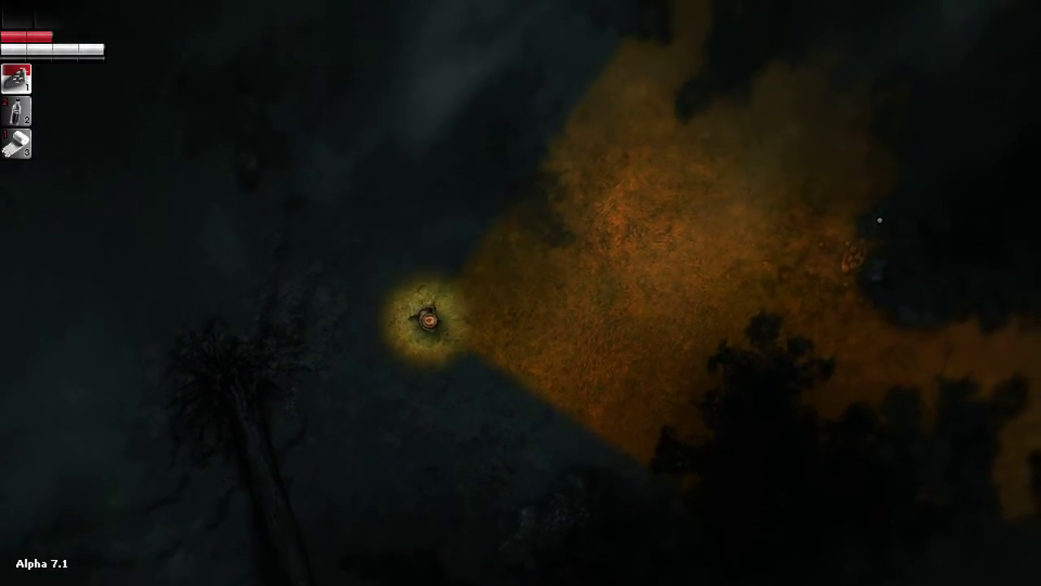
{"action": "key", "text": "w"}
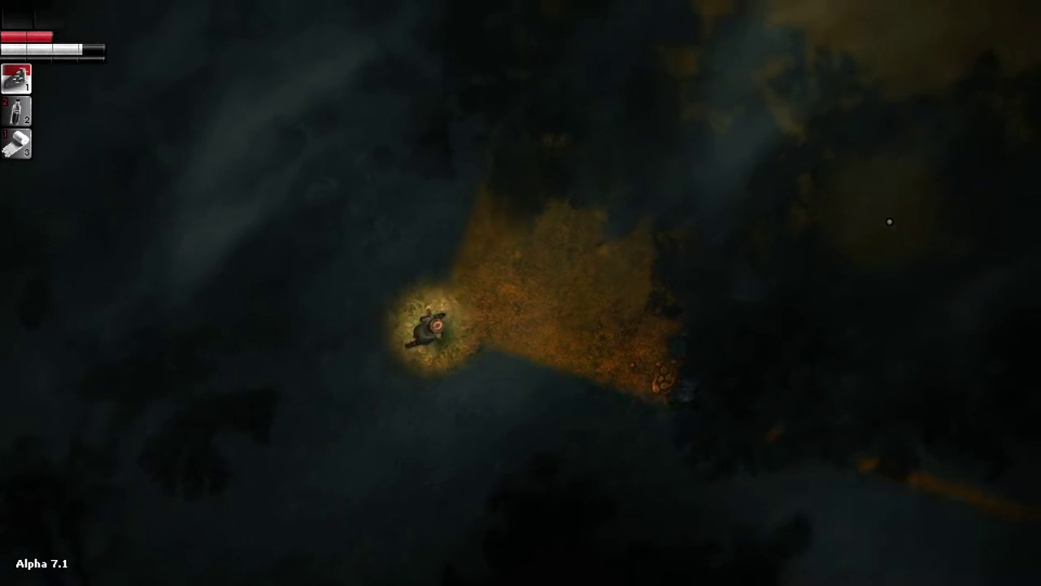
{"action": "key", "text": "w"}
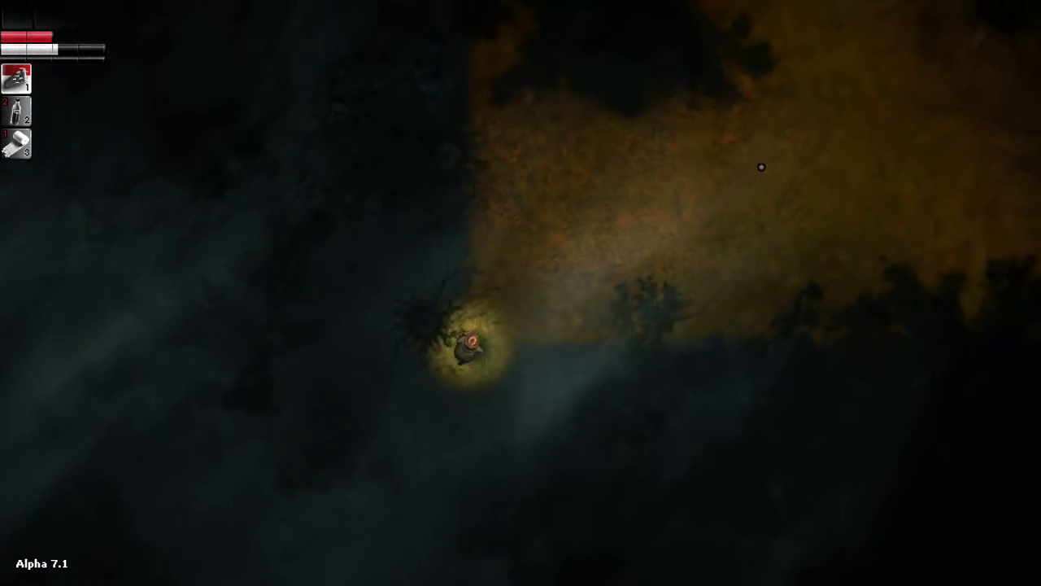
Step: Walk north up to the side of the hideout building
{"action": "key", "text": "w"}
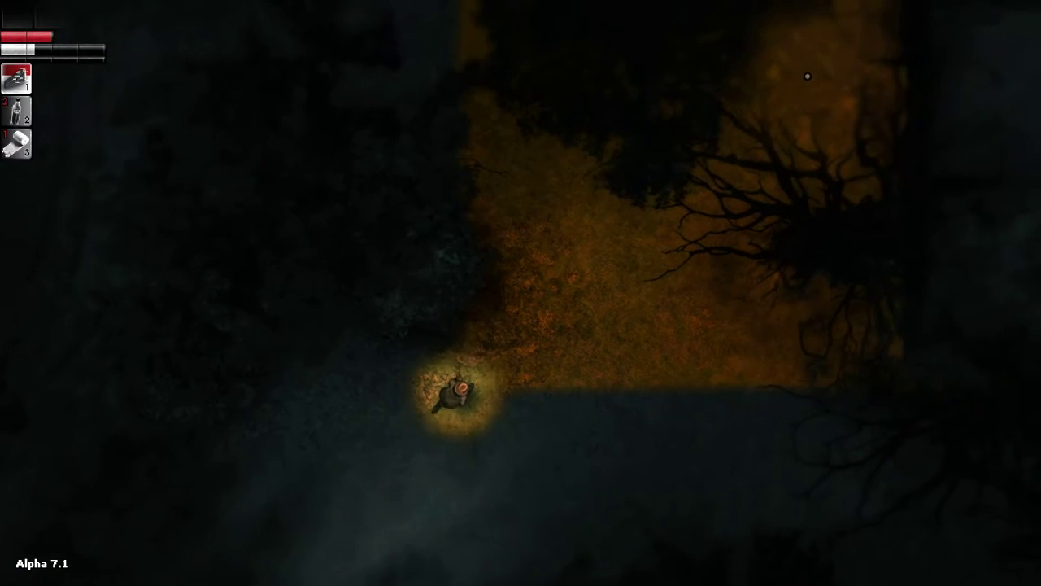
{"action": "key", "text": "w"}
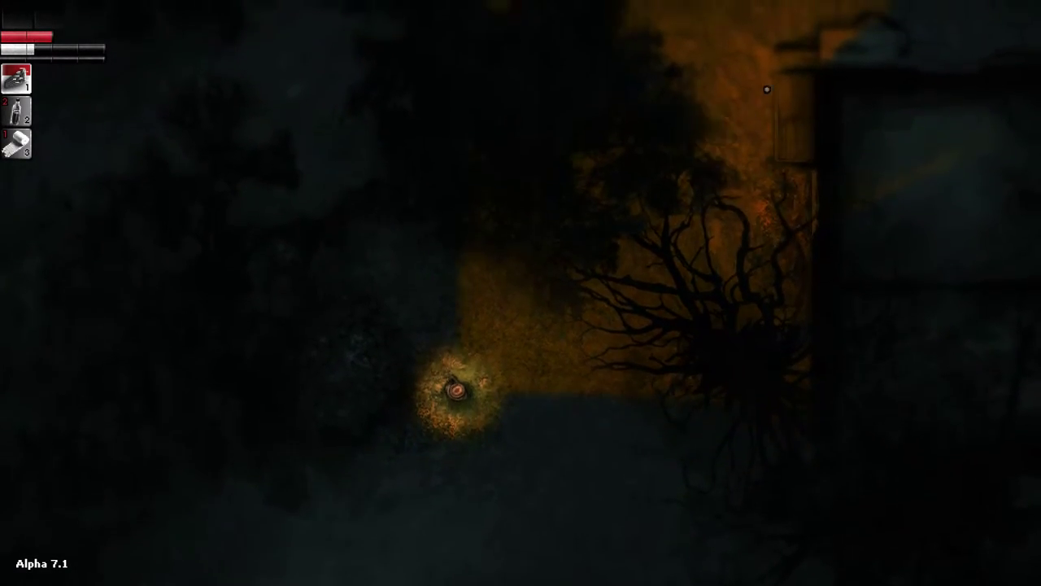
{"action": "key", "text": "w"}
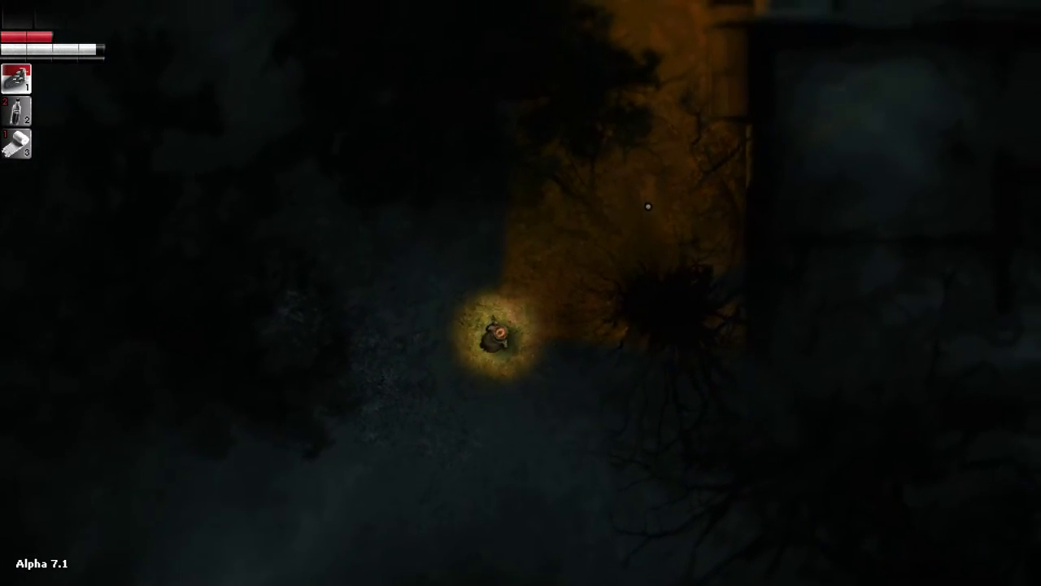
{"action": "key", "text": "w"}
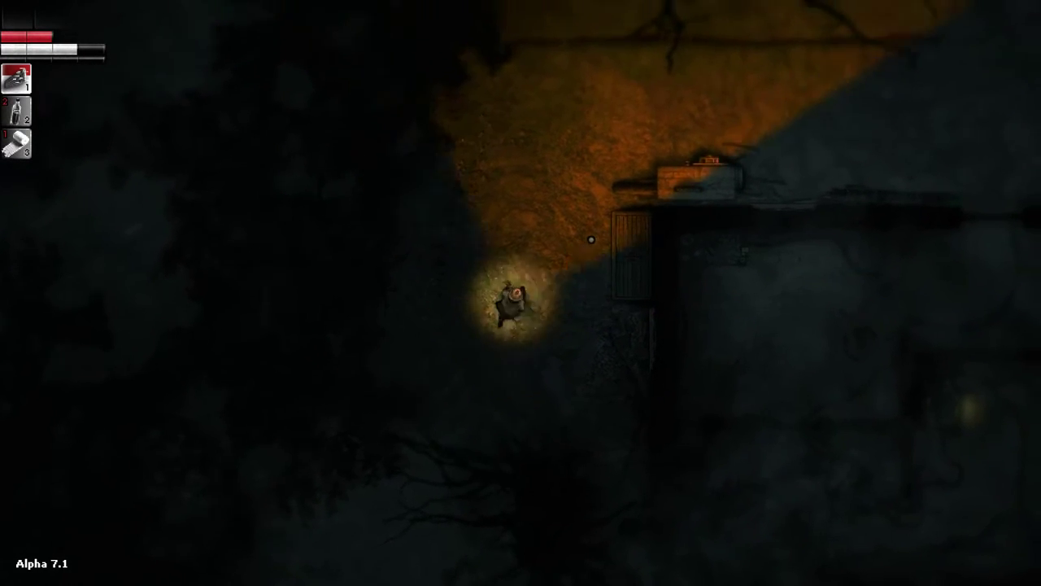
{"action": "key", "text": "d"}
{"action": "left_click", "coordinate": [587, 280]}
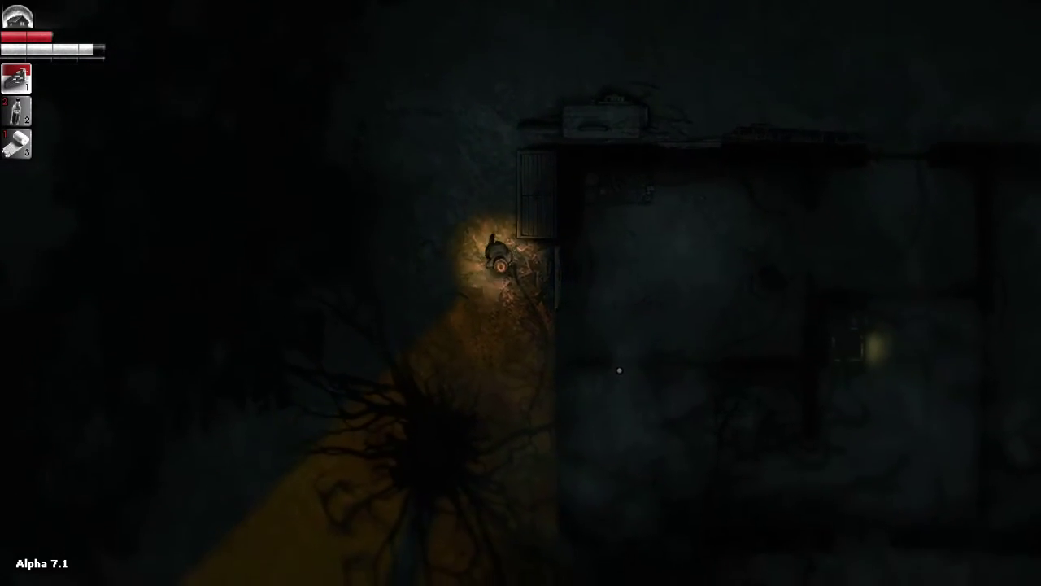
Step: Follow the wall east to the door, enter the lit room and use the oven
{"action": "key", "text": "s"}
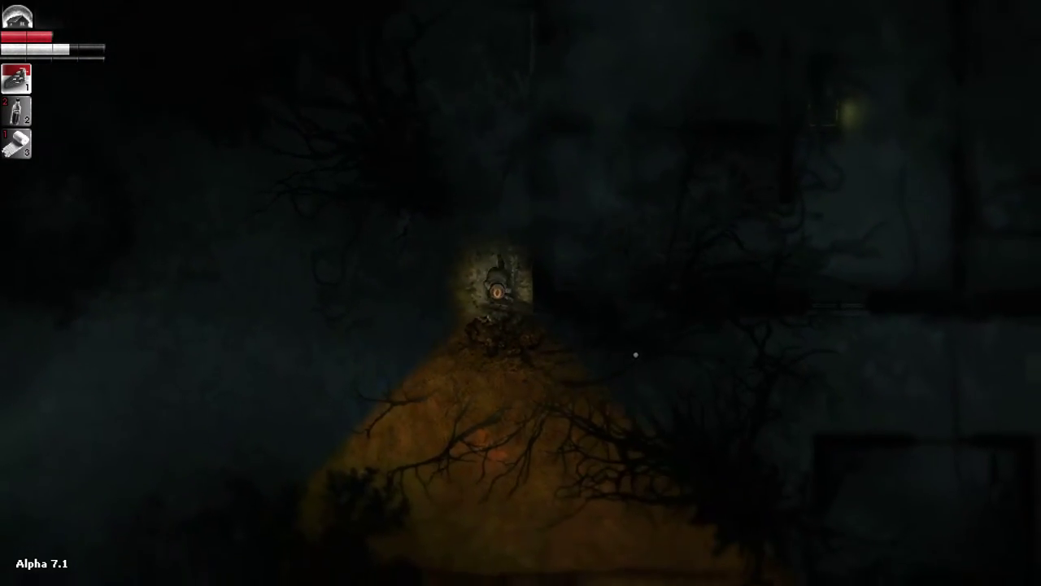
{"action": "key", "text": "s"}
{"action": "key", "text": "d"}
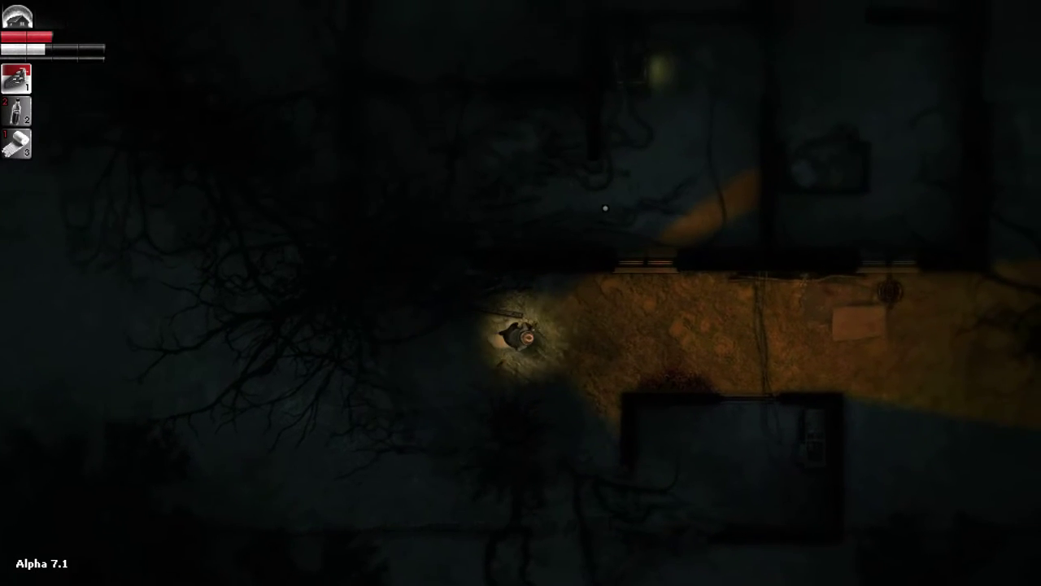
{"action": "key", "text": "d"}
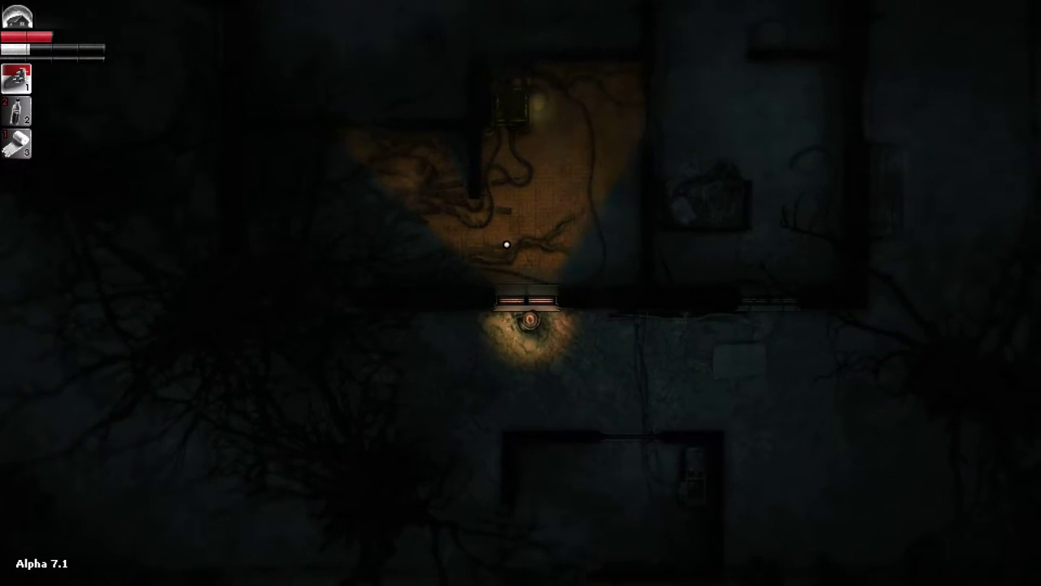
{"action": "key", "text": "w"}
{"action": "key", "text": "w"}
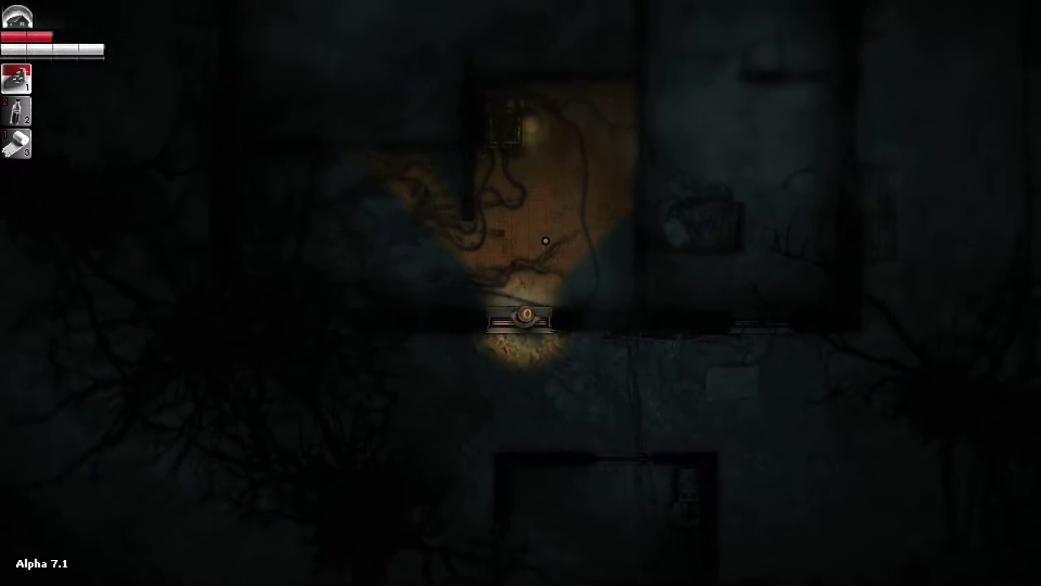
{"action": "key", "text": "w"}
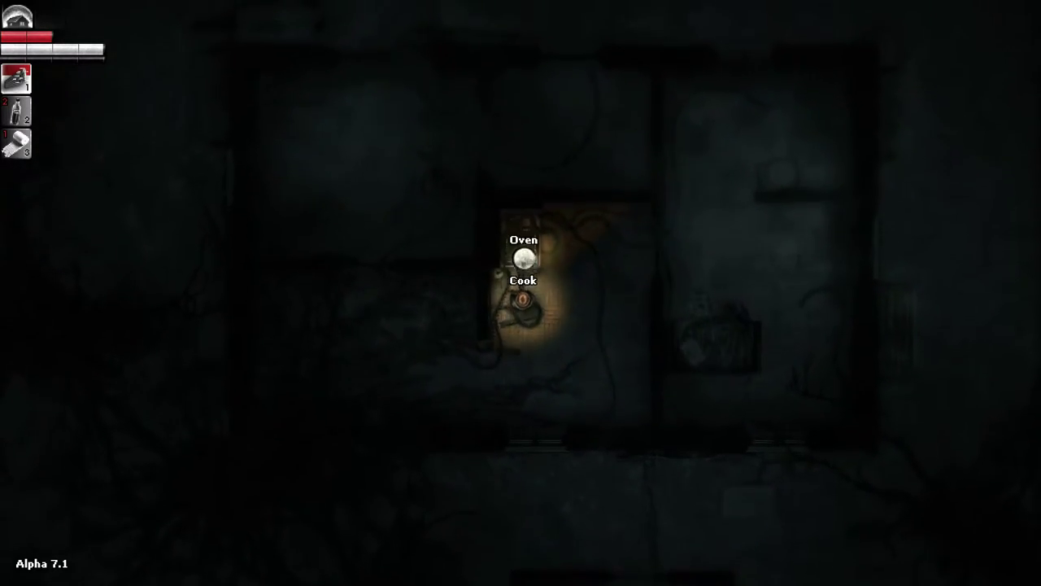
{"action": "key", "text": "e"}
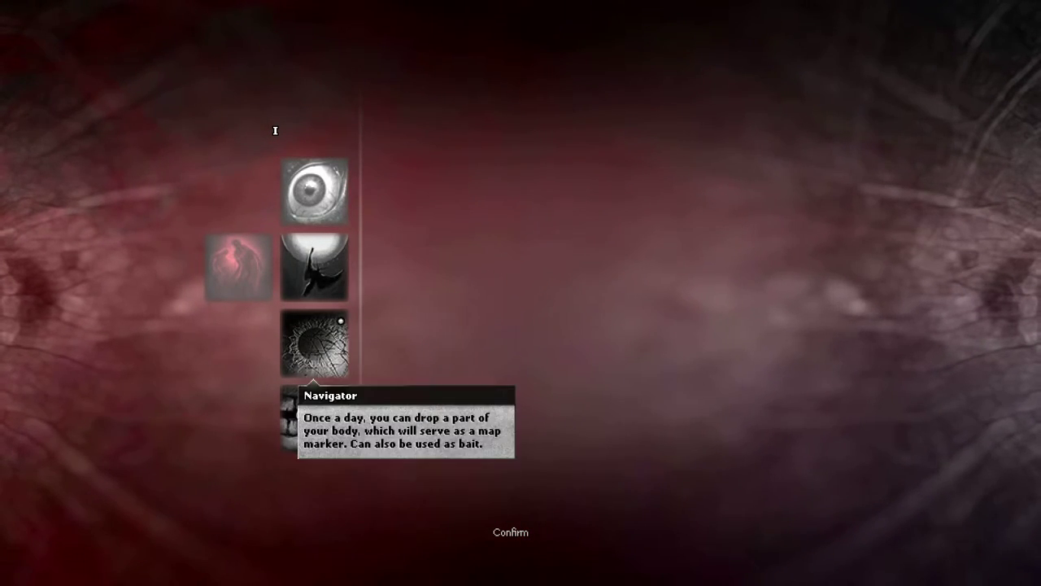
{"action": "mouse_move", "coordinate": [315, 266]}
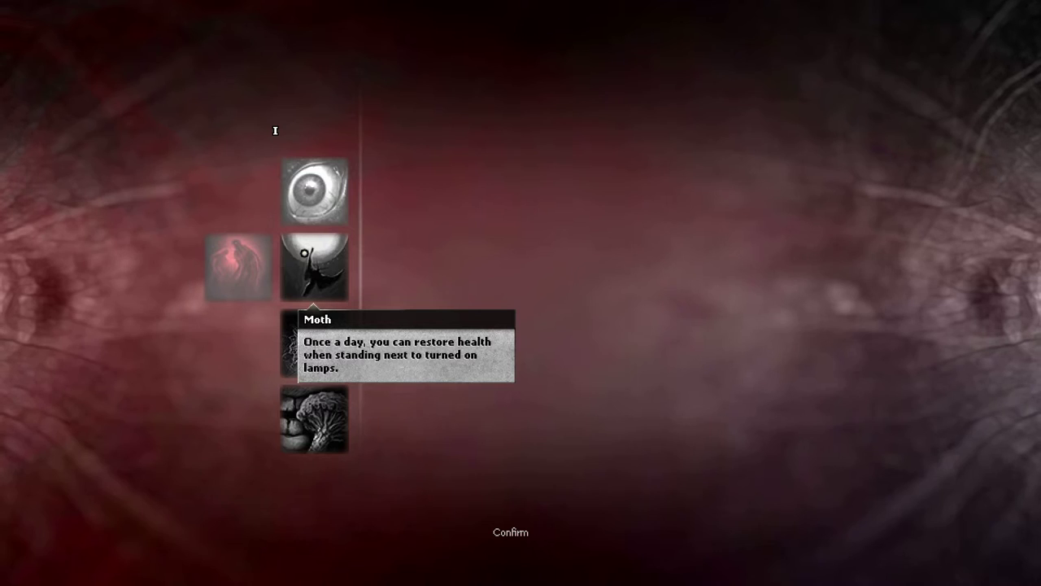
Step: Compare Navigator and Mushroom healing, then select Moth on the perk screen
{"action": "key", "text": "Down"}
{"action": "key", "text": "Down"}
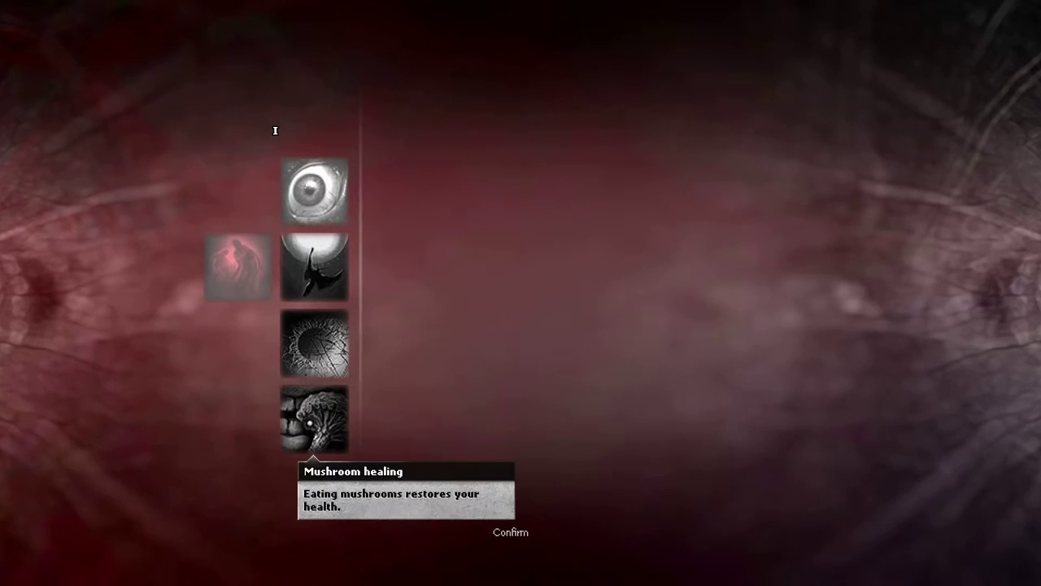
{"action": "key", "text": "Up"}
{"action": "key", "text": "Down"}
{"action": "key", "text": "Down"}
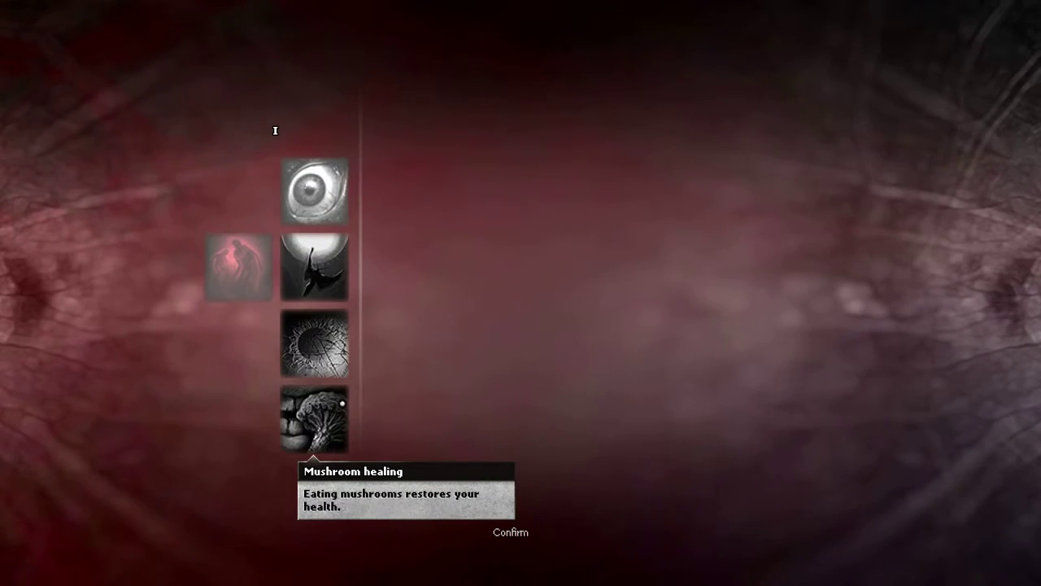
{"action": "key", "text": "Up"}
{"action": "key", "text": "Up"}
{"action": "key", "text": "Return"}
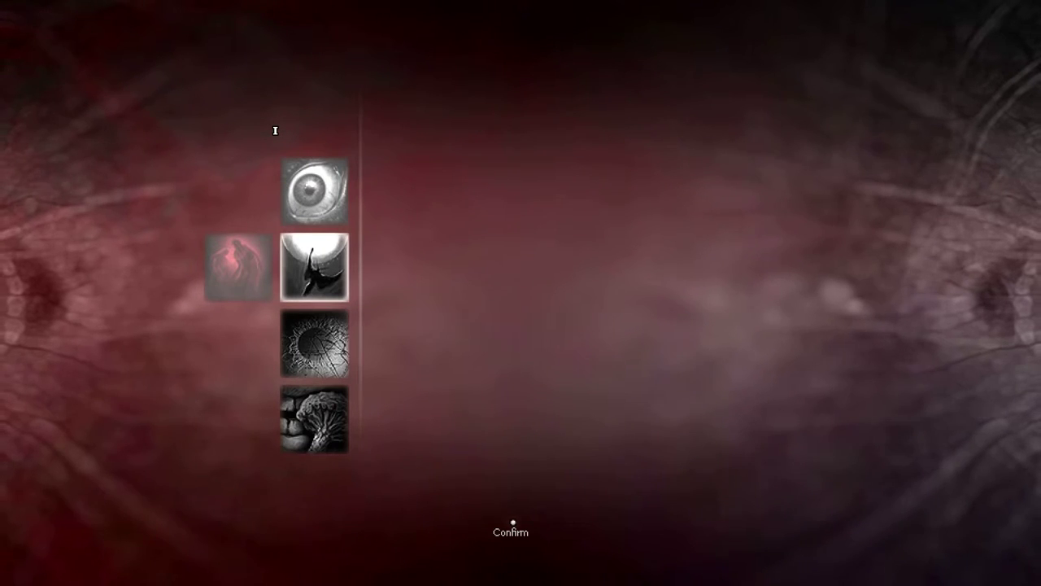
Step: Confirm the Moth skill, then walk down to the window and back
{"action": "left_click", "coordinate": [511, 532]}
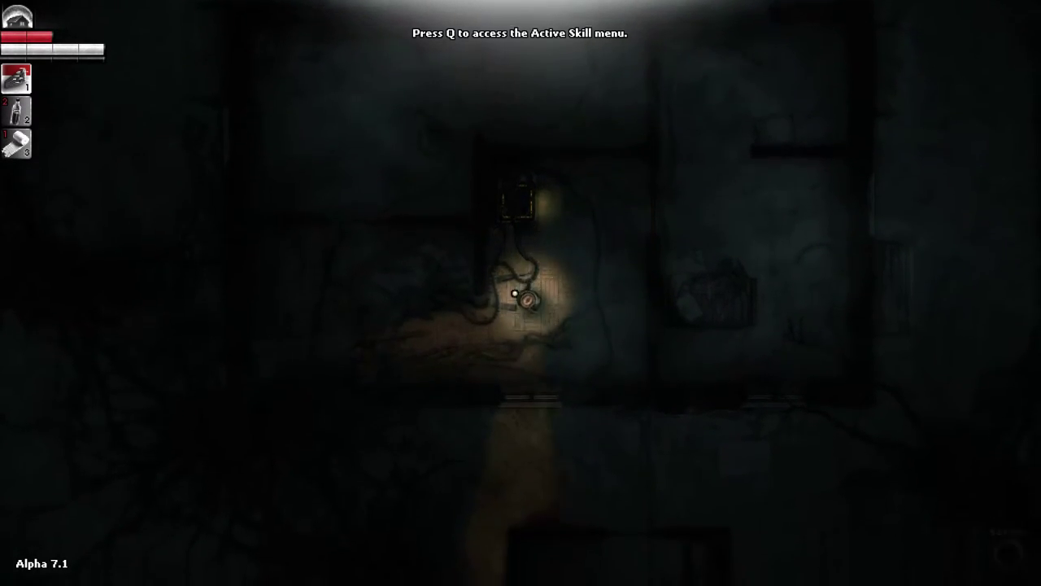
{"action": "key", "text": "s"}
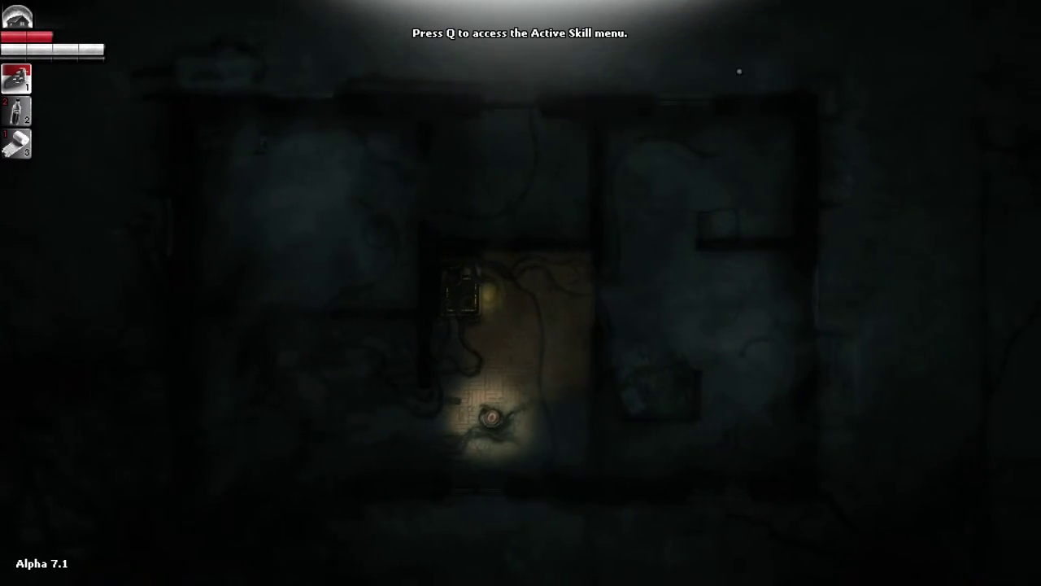
{"action": "key", "text": "s"}
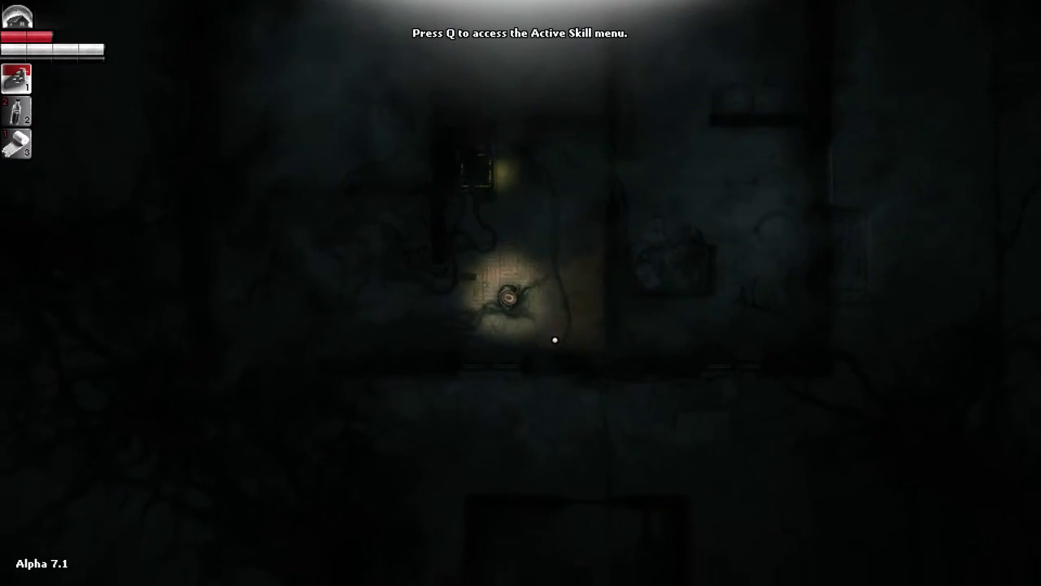
{"action": "key", "text": "s"}
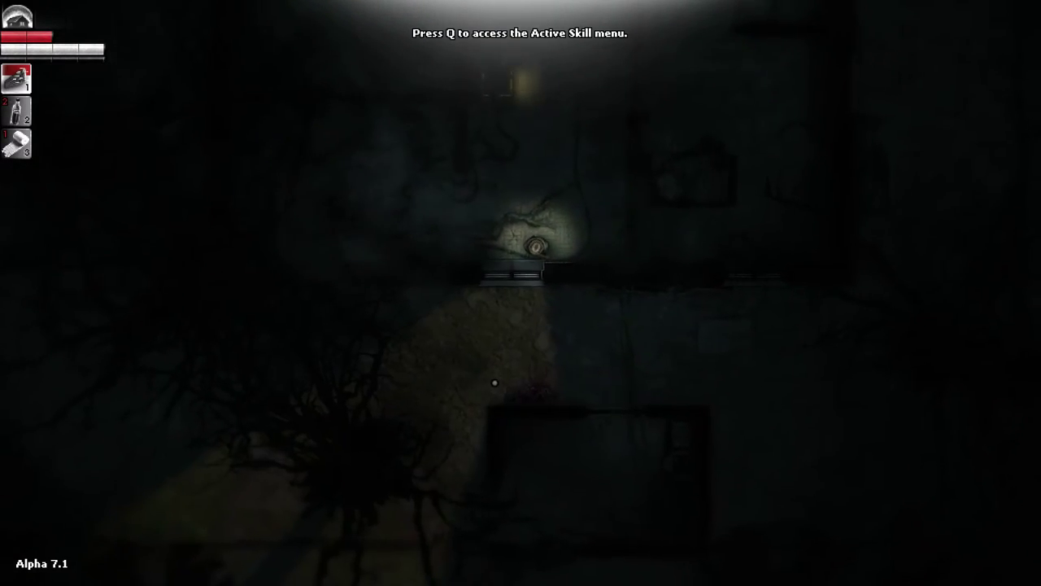
{"action": "key", "text": "w"}
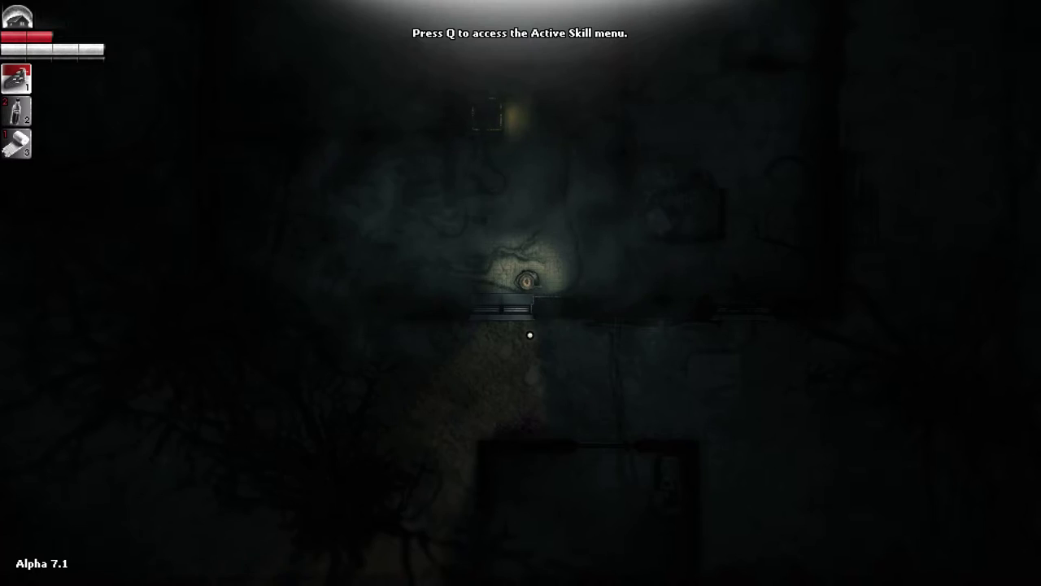
{"action": "key", "text": "w"}
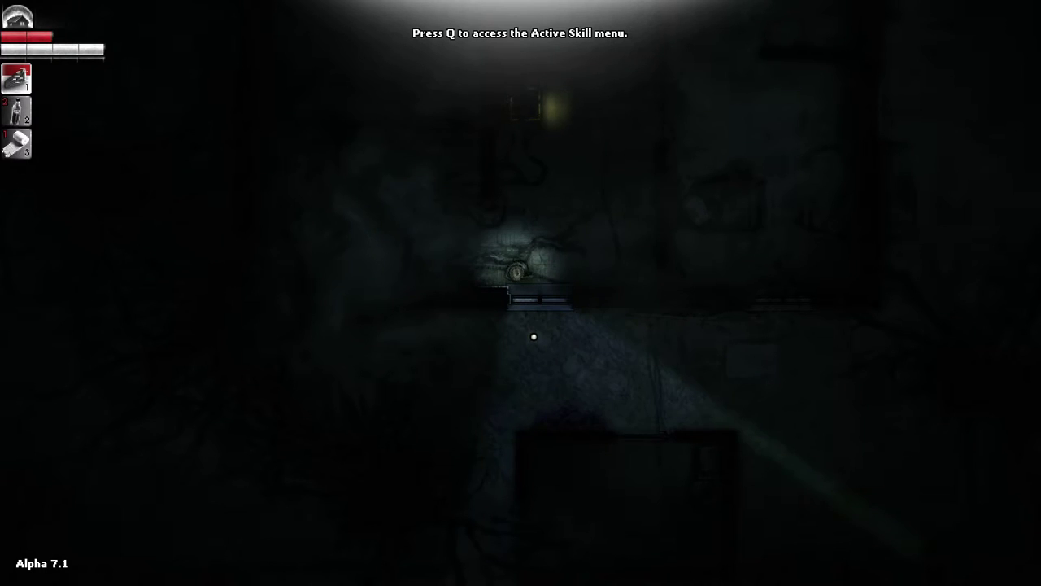
Step: View the Active Skill menu, then walk up the dark corridor to the wooden door
{"action": "key", "text": "q"}
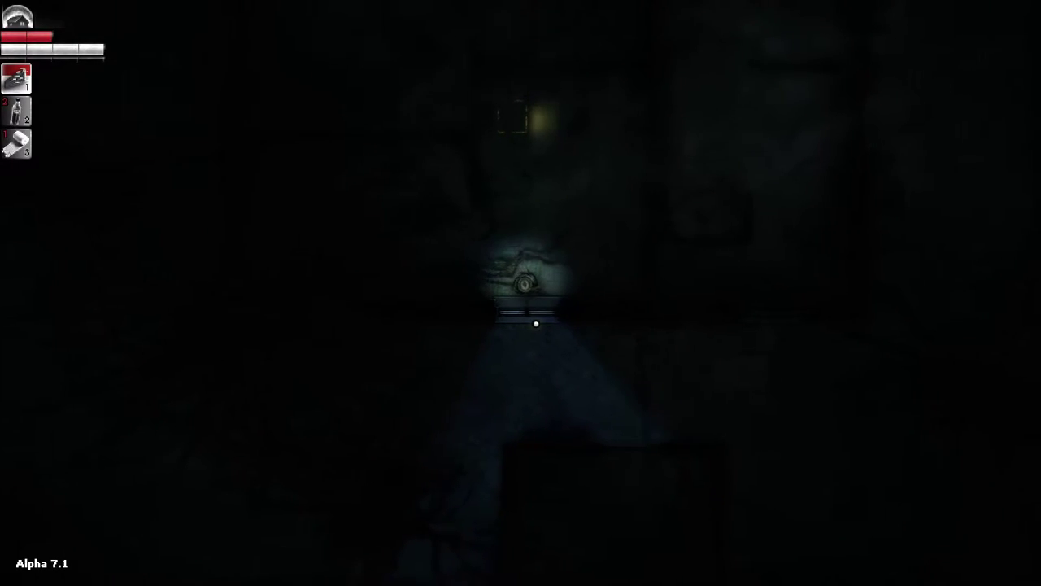
{"action": "key", "text": "w"}
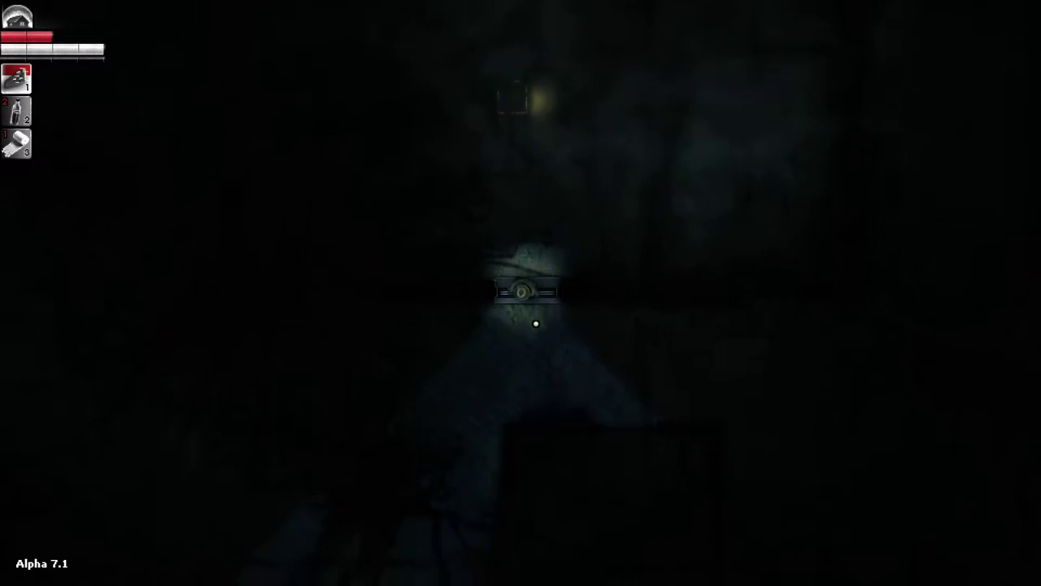
{"action": "key", "text": "w"}
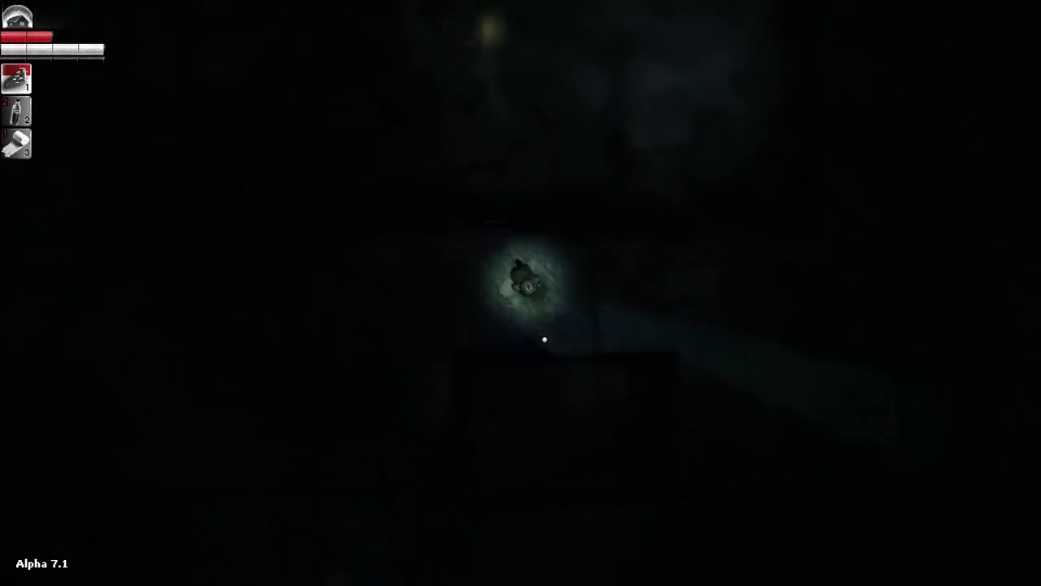
Step: Open the wooden door and walk through into the lit room
{"action": "key", "text": "e"}
{"action": "key", "text": "w"}
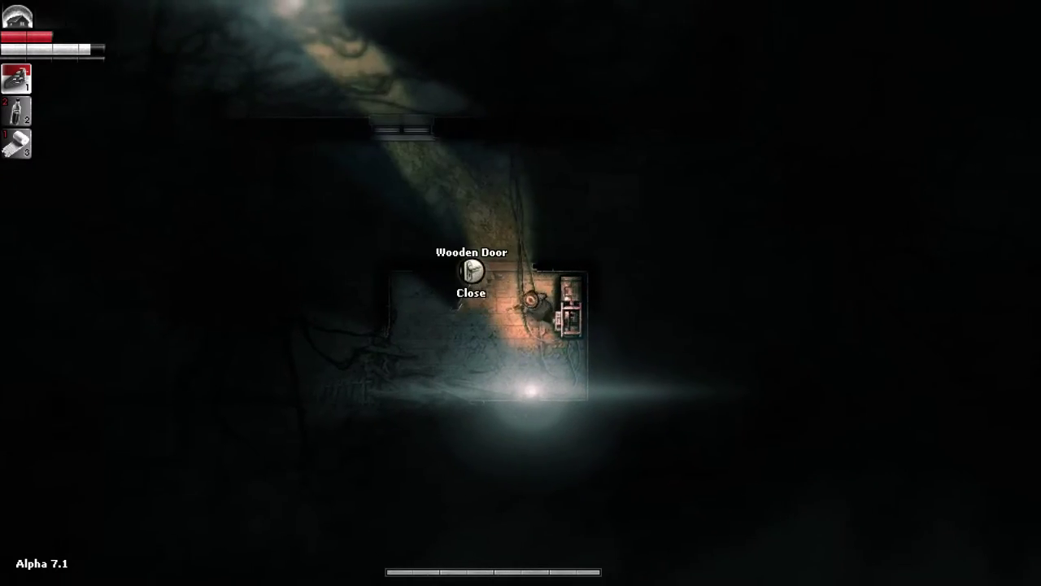
{"action": "key", "text": "w"}
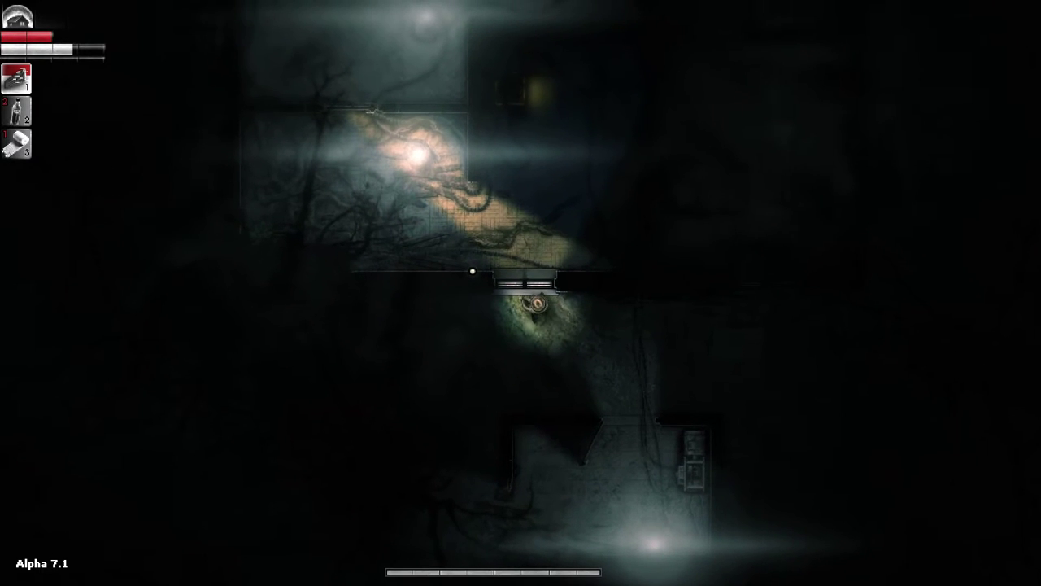
{"action": "key", "text": "w"}
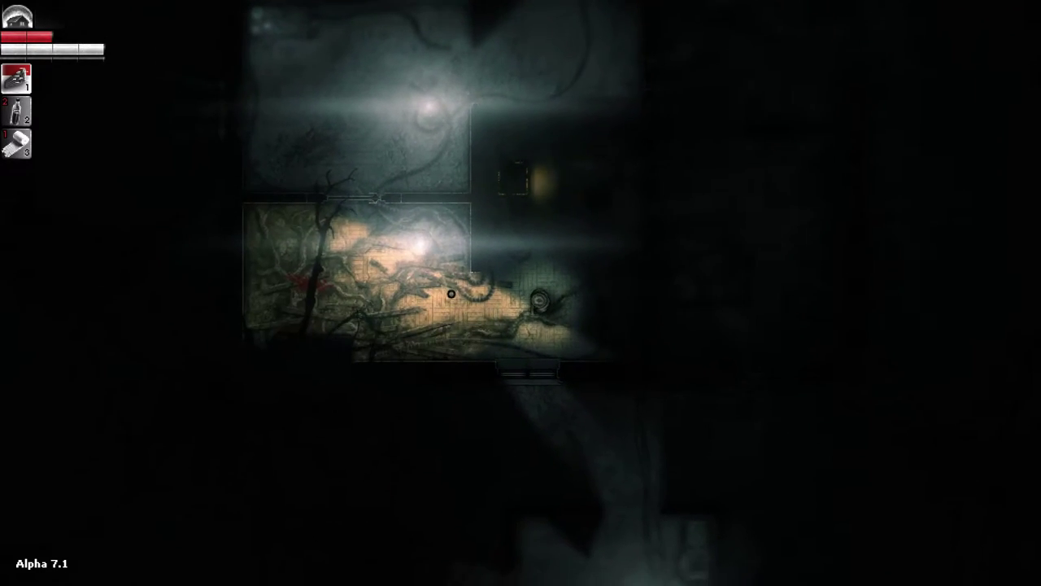
Step: Light up the root-filled room, then walk back up into the workbench room
{"action": "key", "text": "s"}
{"action": "key", "text": "a"}
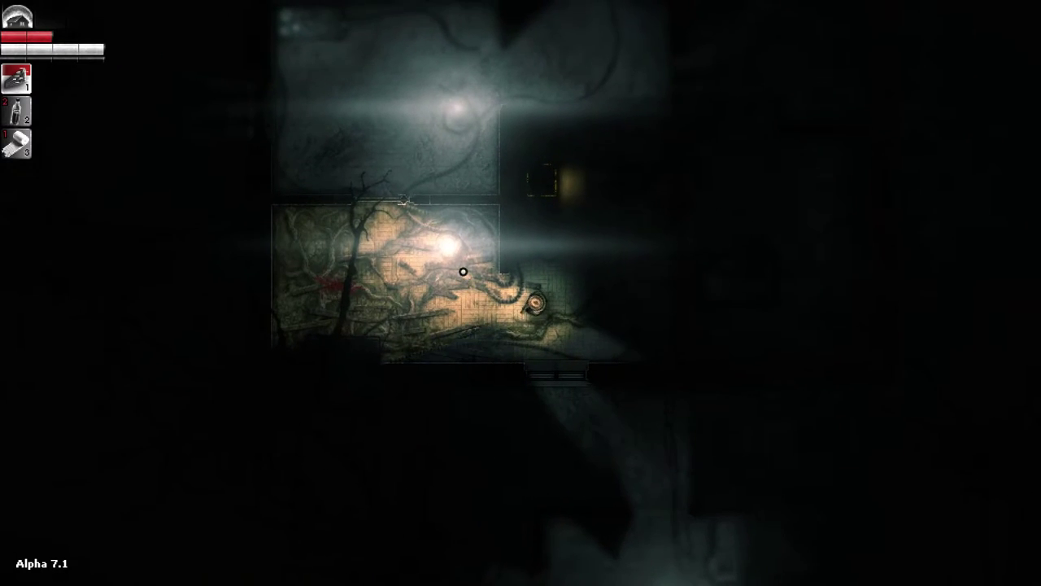
{"action": "key", "text": "s"}
{"action": "key", "text": "w"}
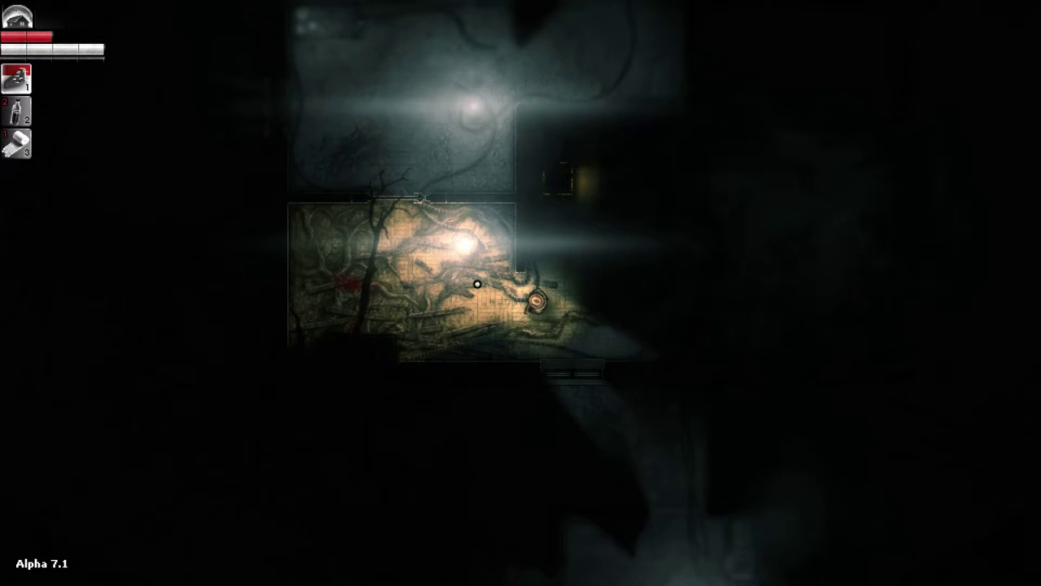
{"action": "key", "text": "w"}
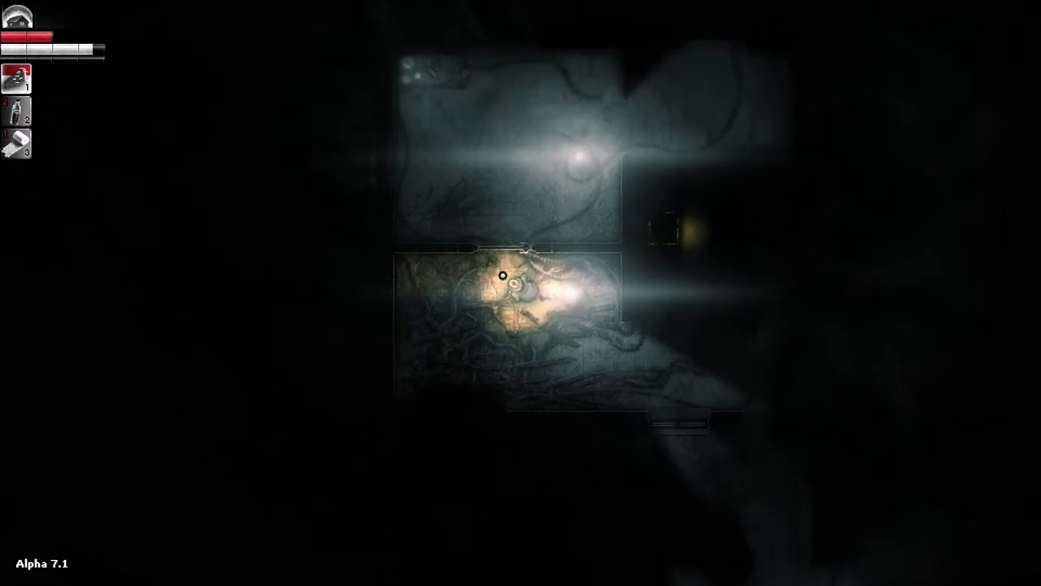
{"action": "key", "text": "w"}
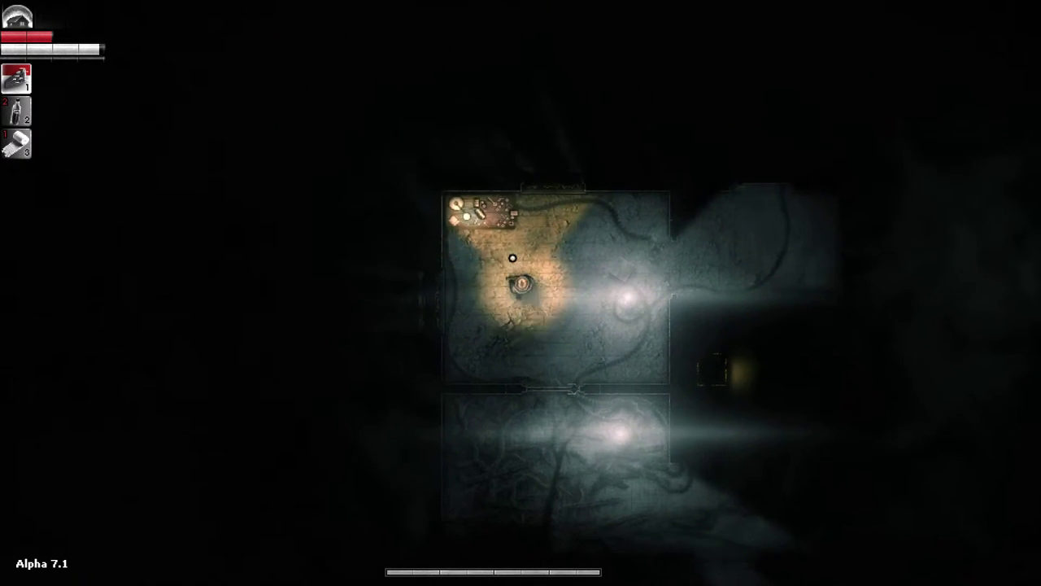
Step: Store the wire, small caliber magazine, a nail and the lockpick in the workbench
{"action": "key", "text": "e"}
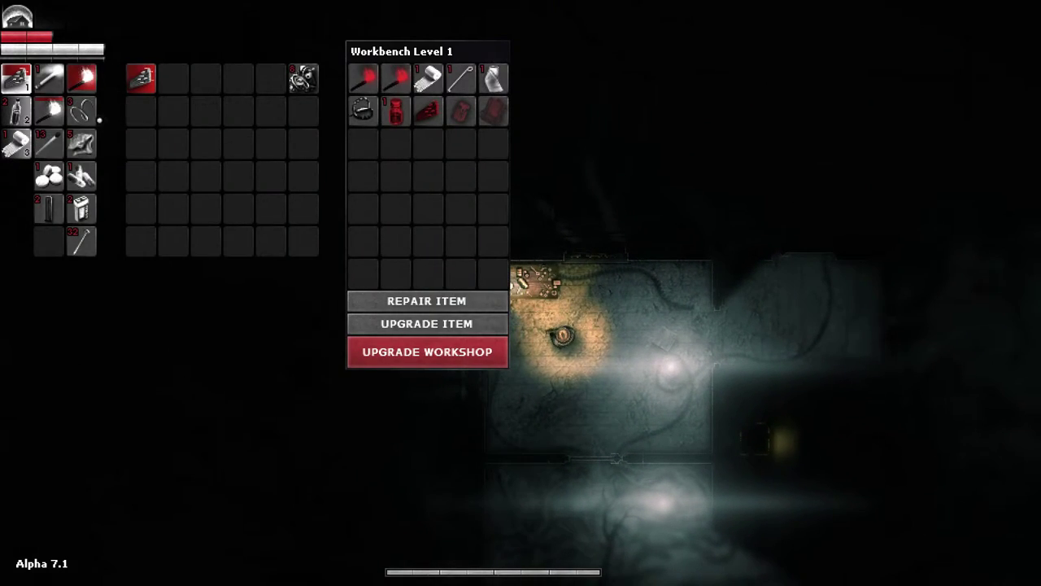
{"action": "double_click", "coordinate": [82, 111]}
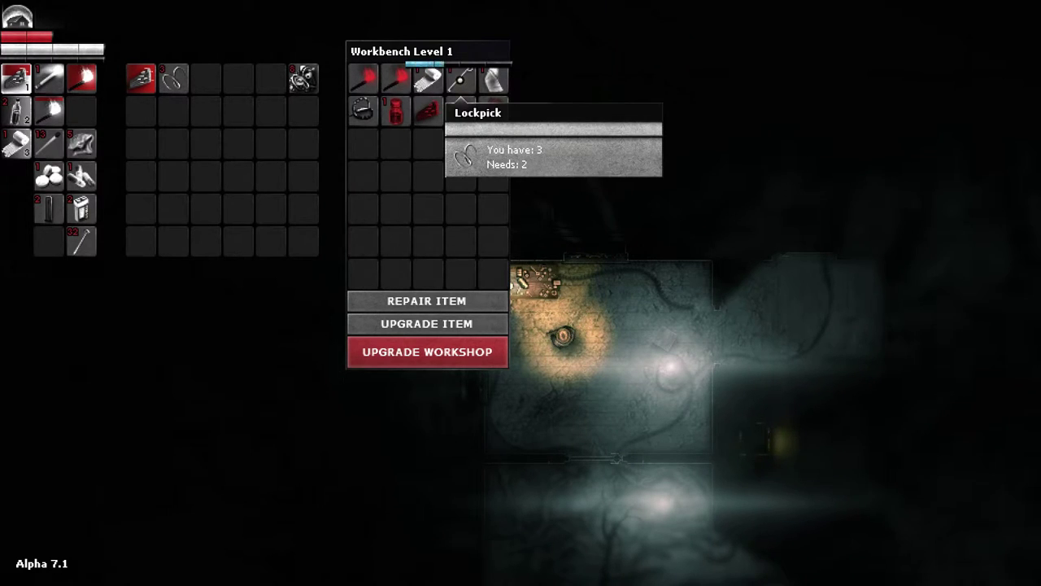
{"action": "double_click", "coordinate": [460, 80]}
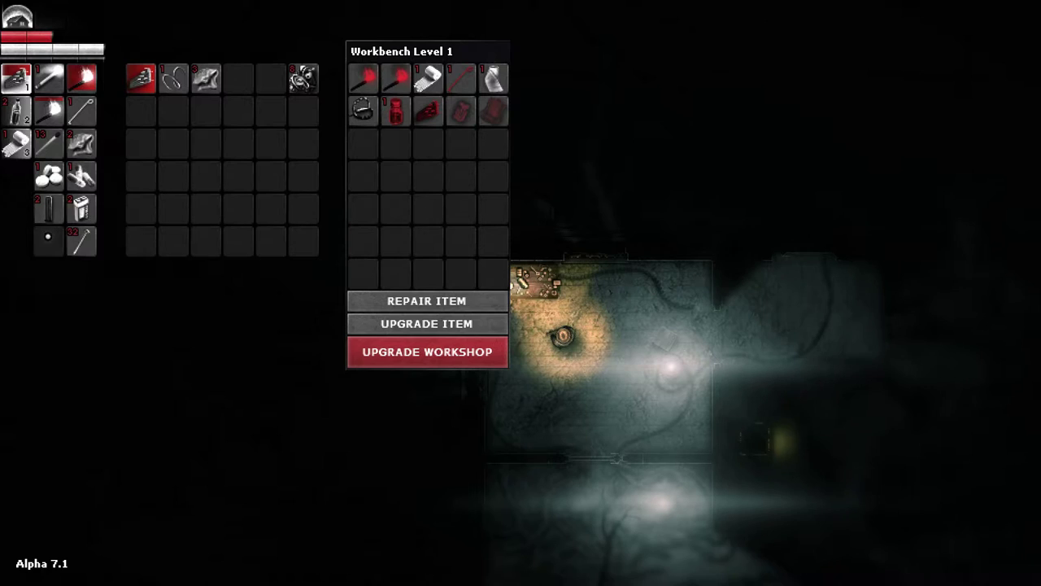
{"action": "double_click", "coordinate": [48, 210]}
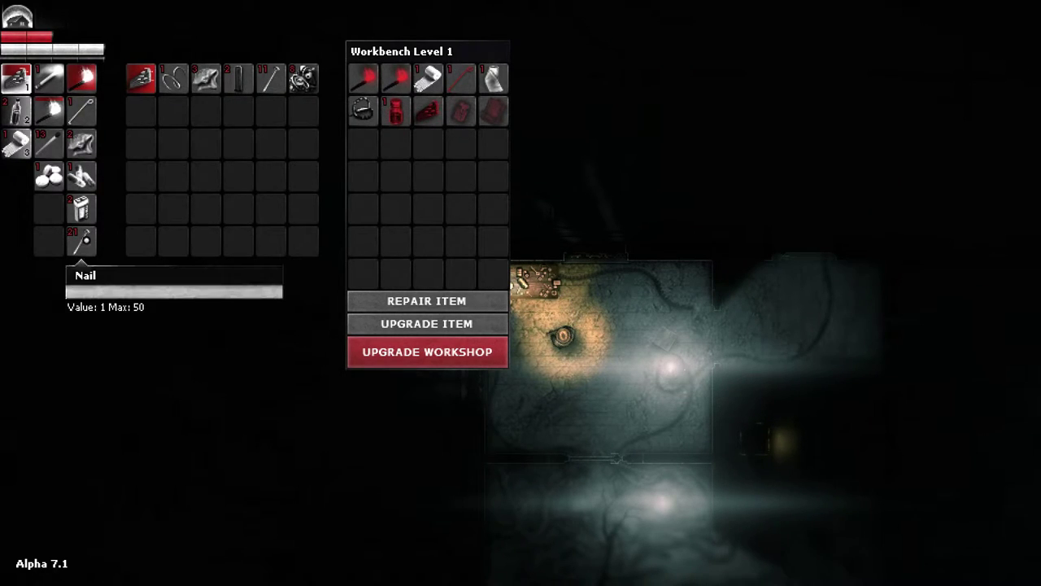
{"action": "right_click", "coordinate": [81, 242]}
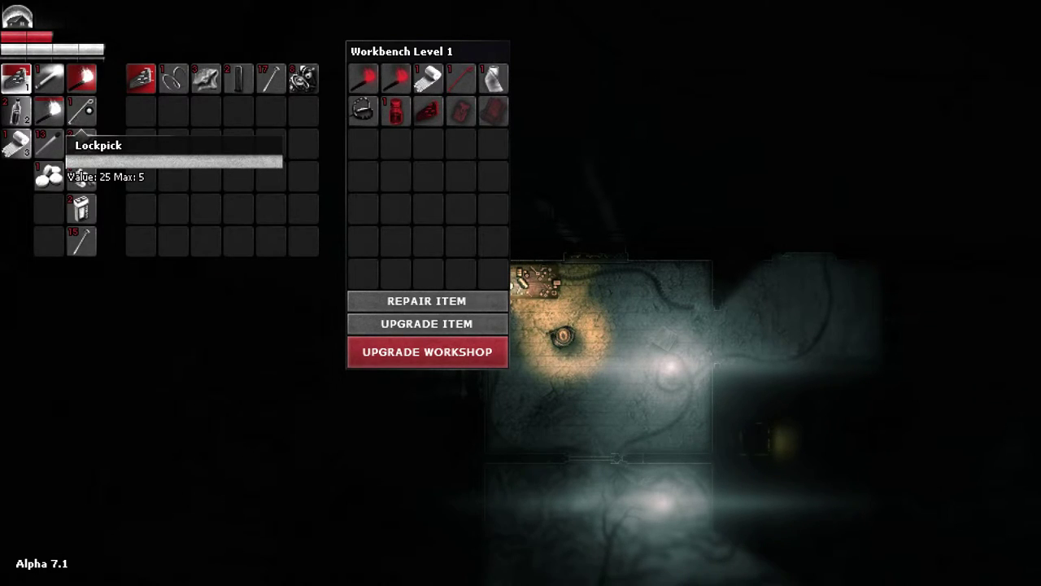
{"action": "right_click", "coordinate": [82, 112]}
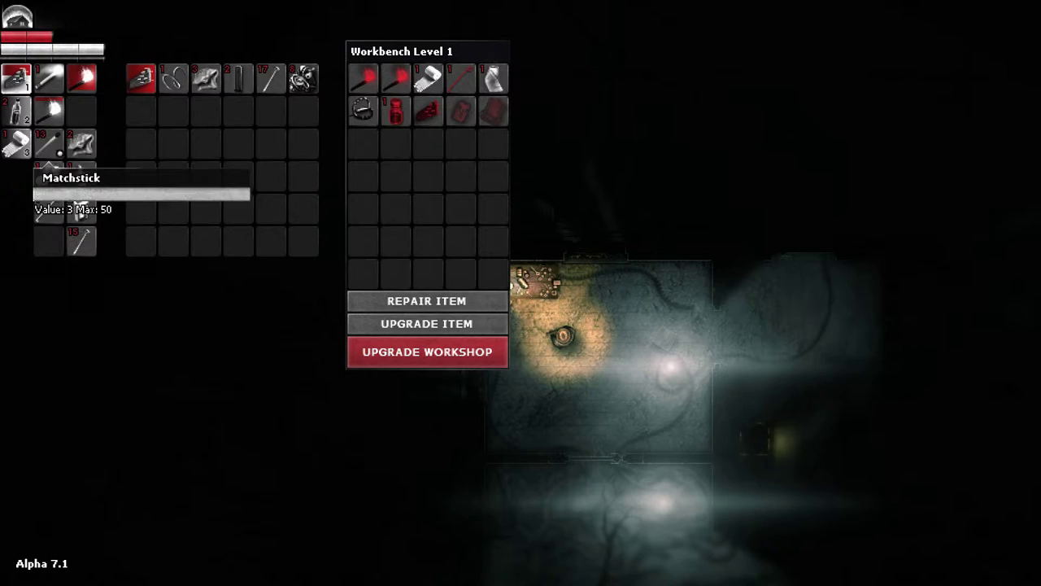
Step: Move the torch, flare, alcohol and matchsticks, then repair the plank with nails
{"action": "left_click_drag", "start_coordinate": [83, 78], "coordinate": [94, 85]}
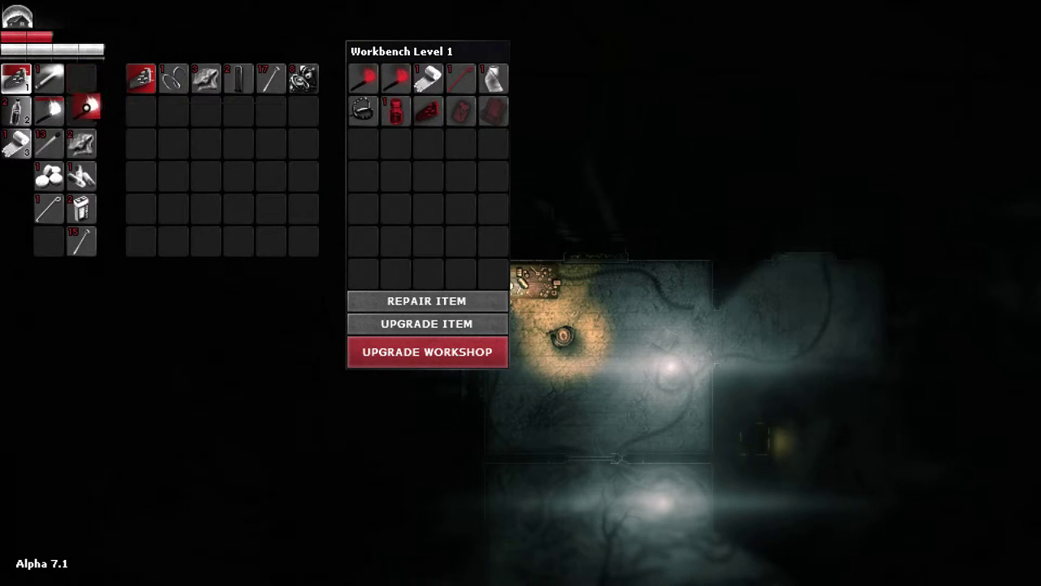
{"action": "right_click", "coordinate": [49, 79]}
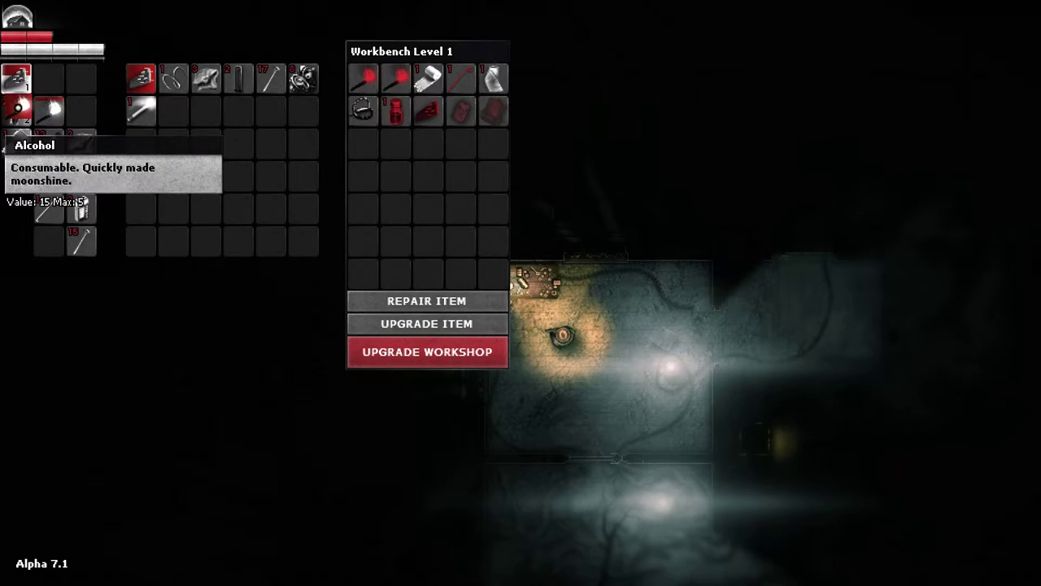
{"action": "right_click", "coordinate": [17, 110]}
{"action": "right_click", "coordinate": [81, 210]}
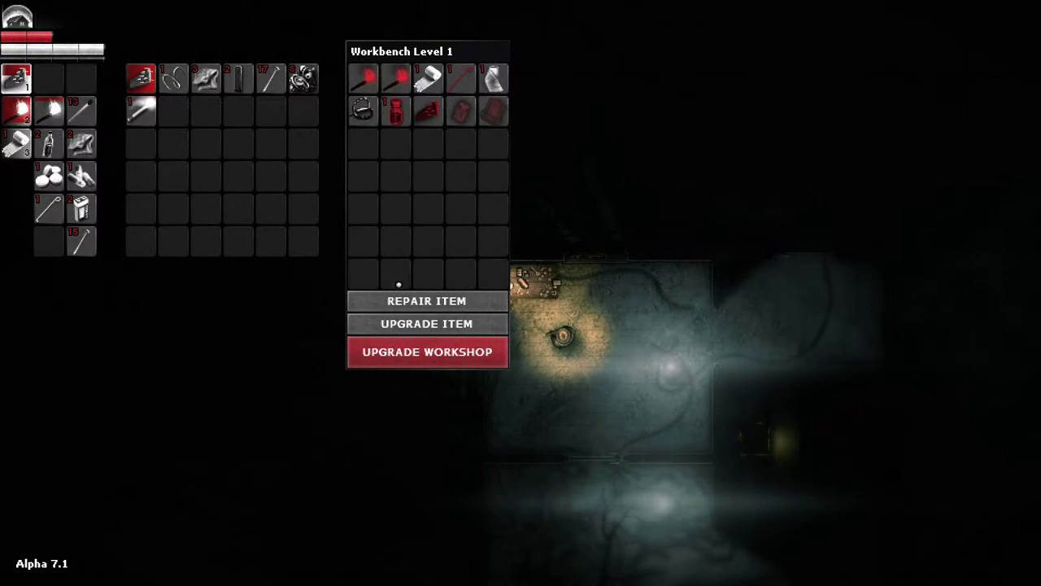
{"action": "left_click", "coordinate": [426, 300]}
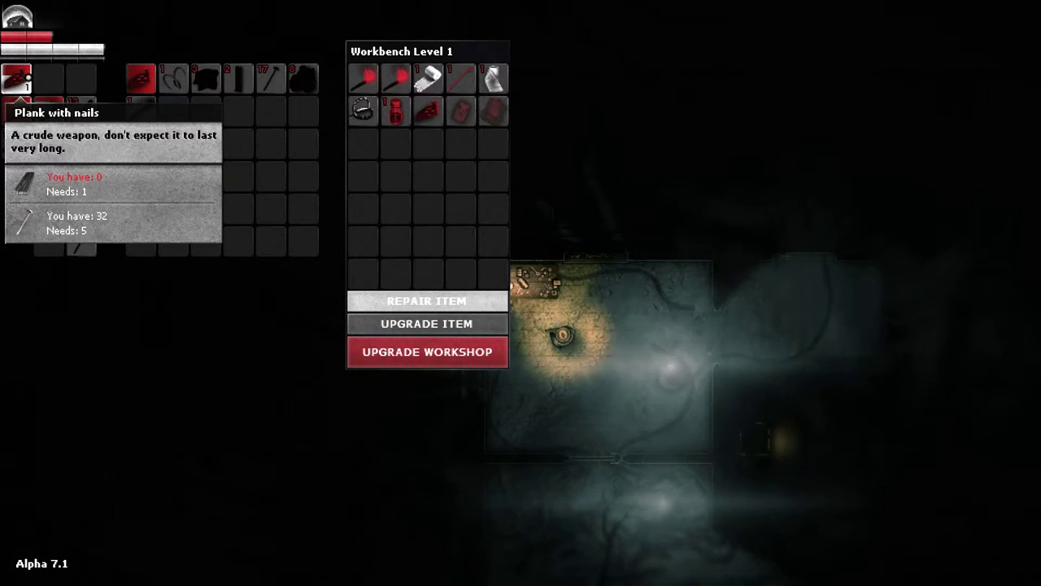
{"action": "left_click", "coordinate": [24, 77]}
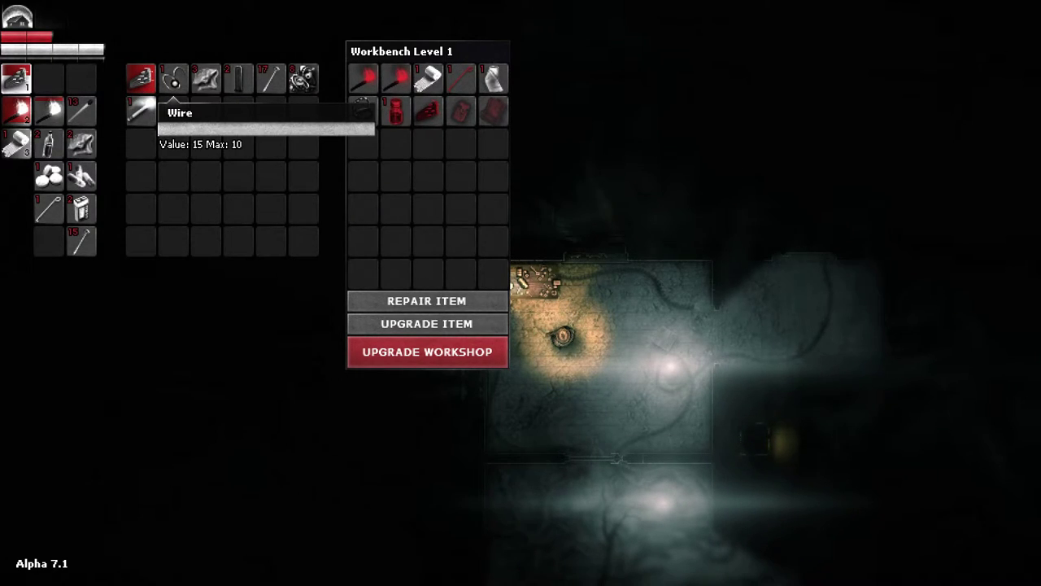
Step: Store the wire in the workbench, close it and go through the wooden door
{"action": "left_click", "coordinate": [174, 112]}
{"action": "key", "text": "Escape"}
{"action": "key", "text": "s"}
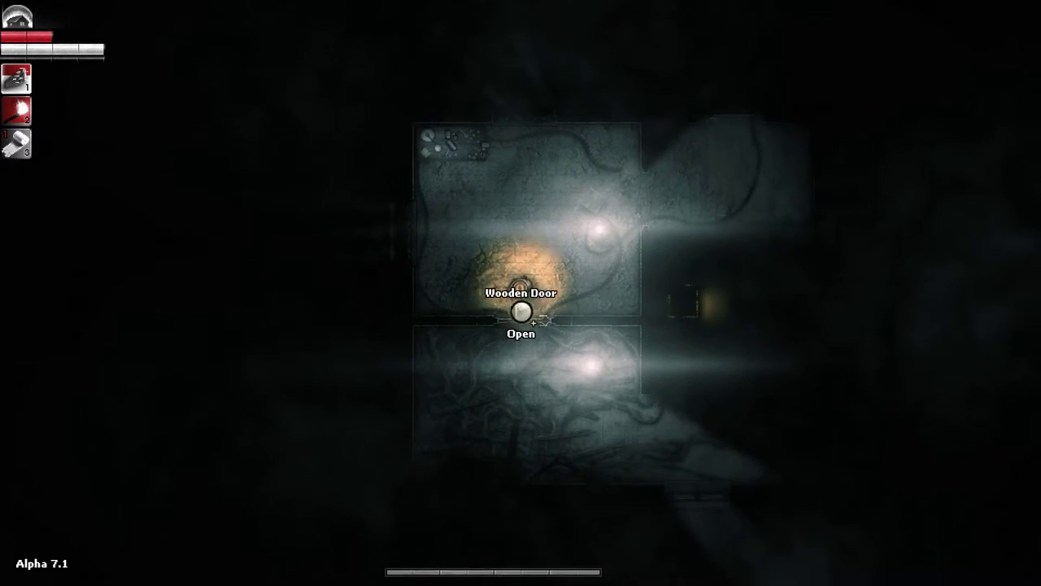
{"action": "key", "text": "space"}
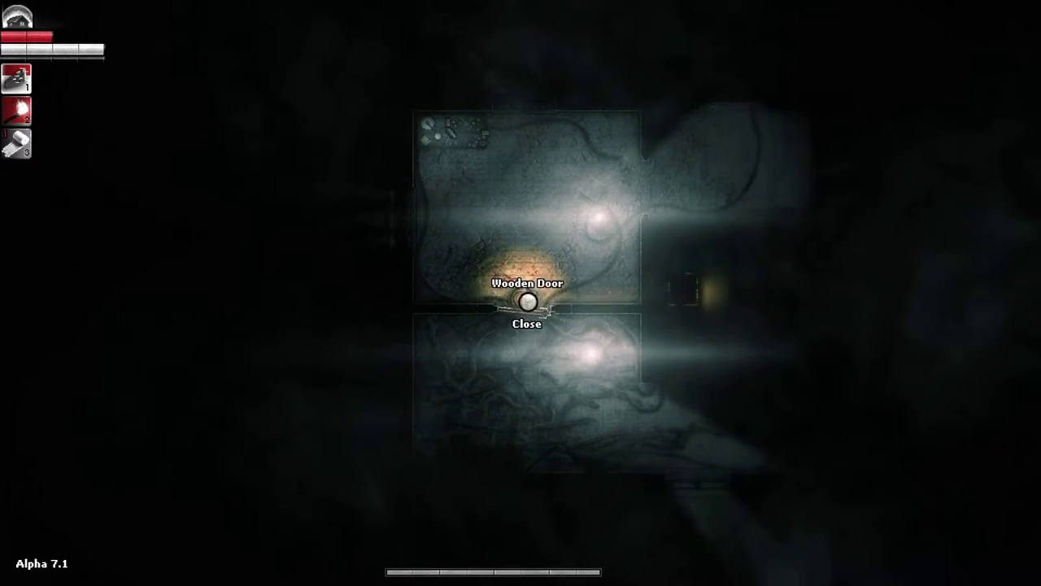
Step: Enter the root-filled lower room, attack the creature there and return to the wooden door
{"action": "key", "text": "s"}
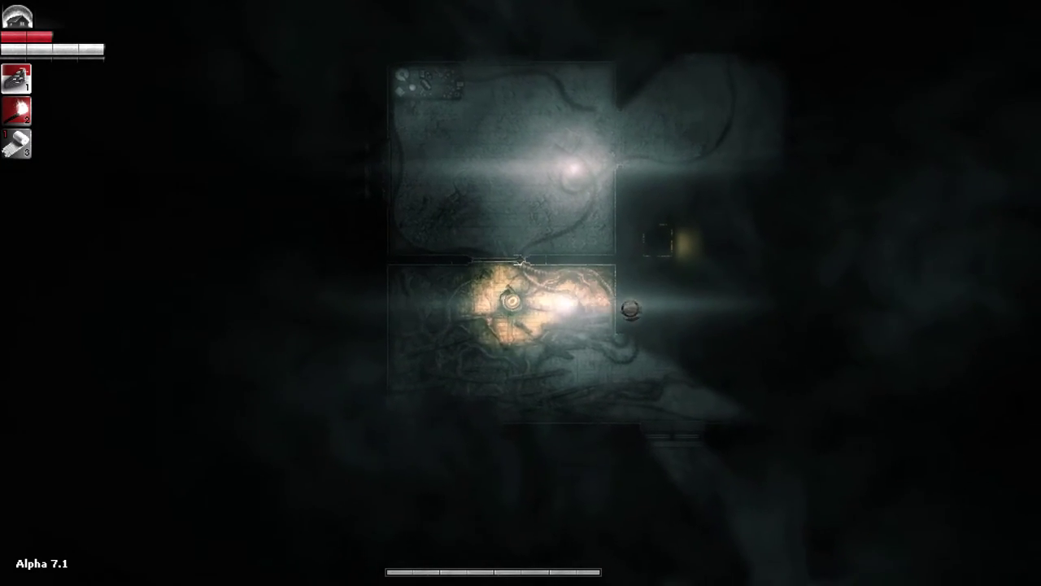
{"action": "key", "text": "s"}
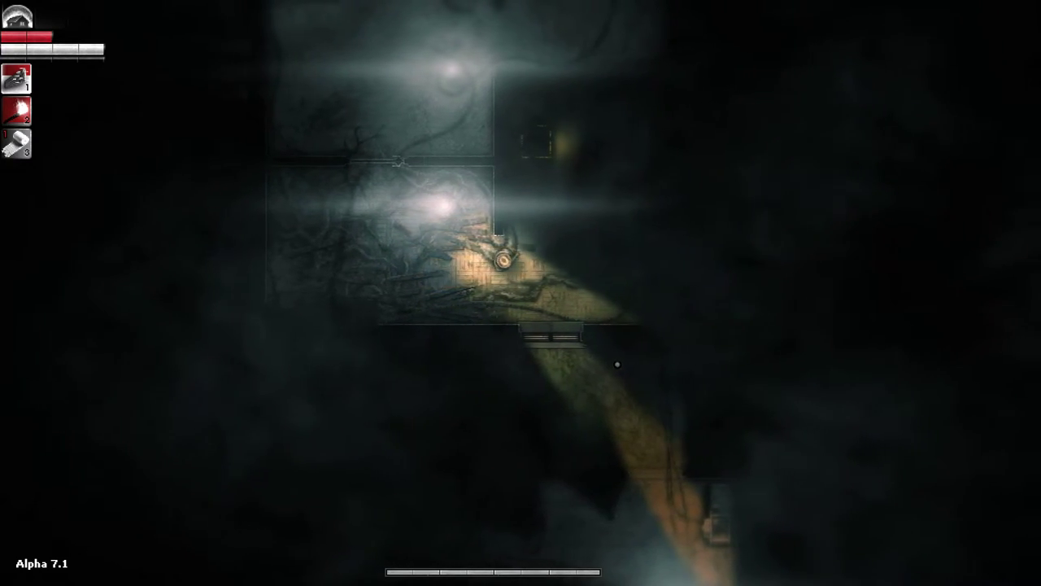
{"action": "key", "text": "w"}
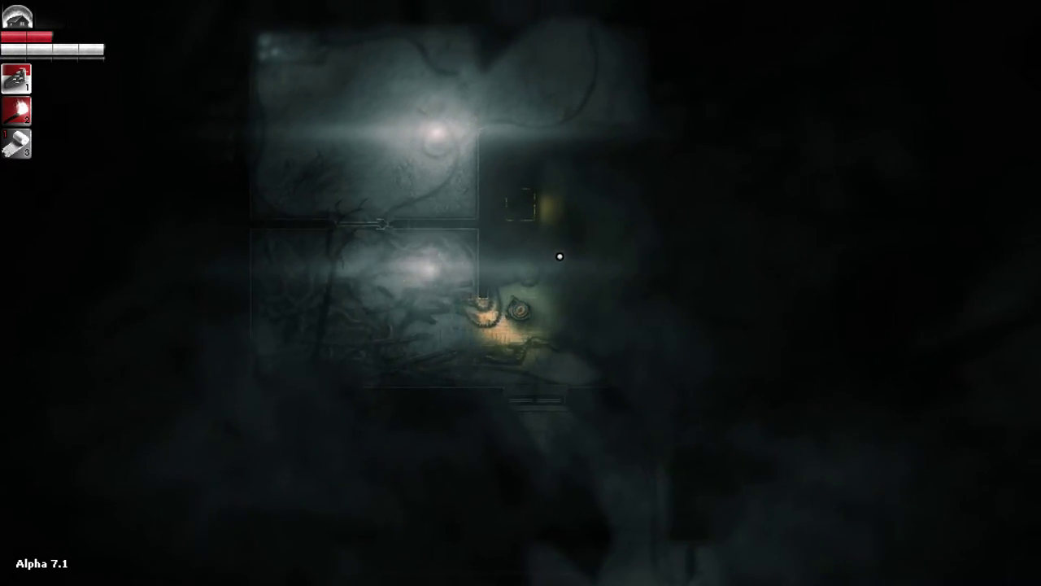
{"action": "key", "text": "w"}
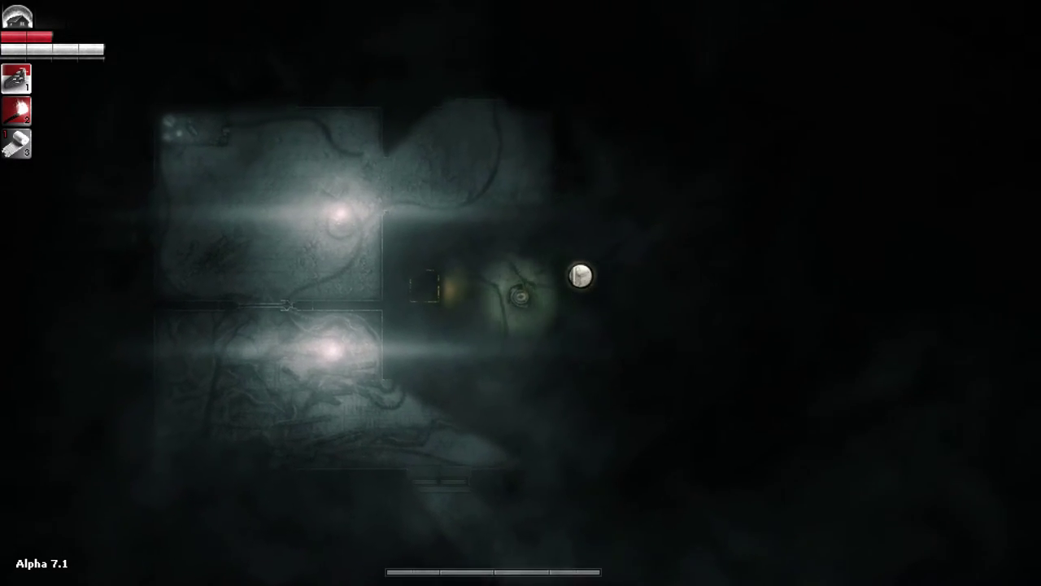
{"action": "key", "text": "w"}
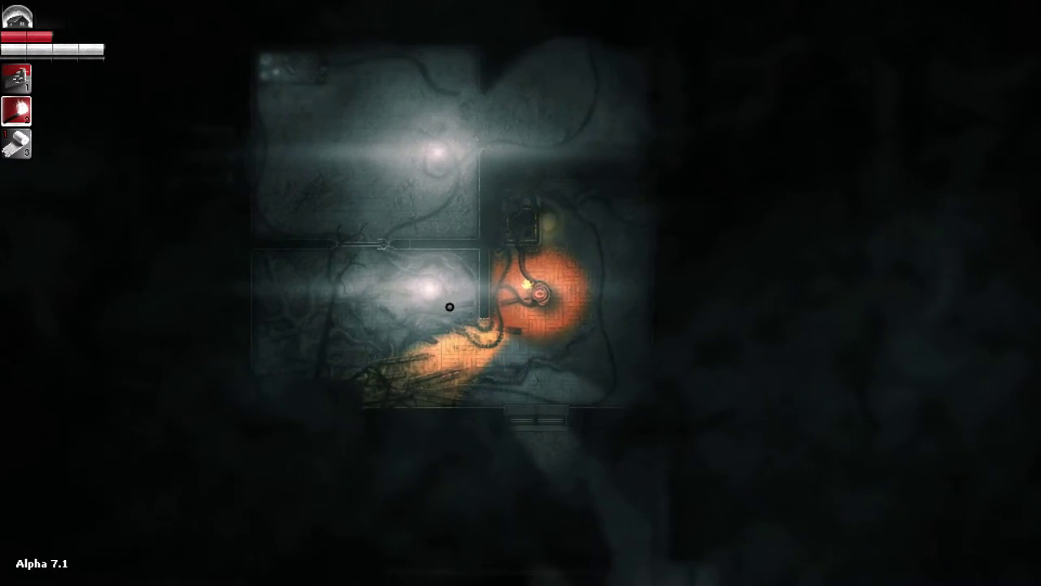
{"action": "key", "text": "s"}
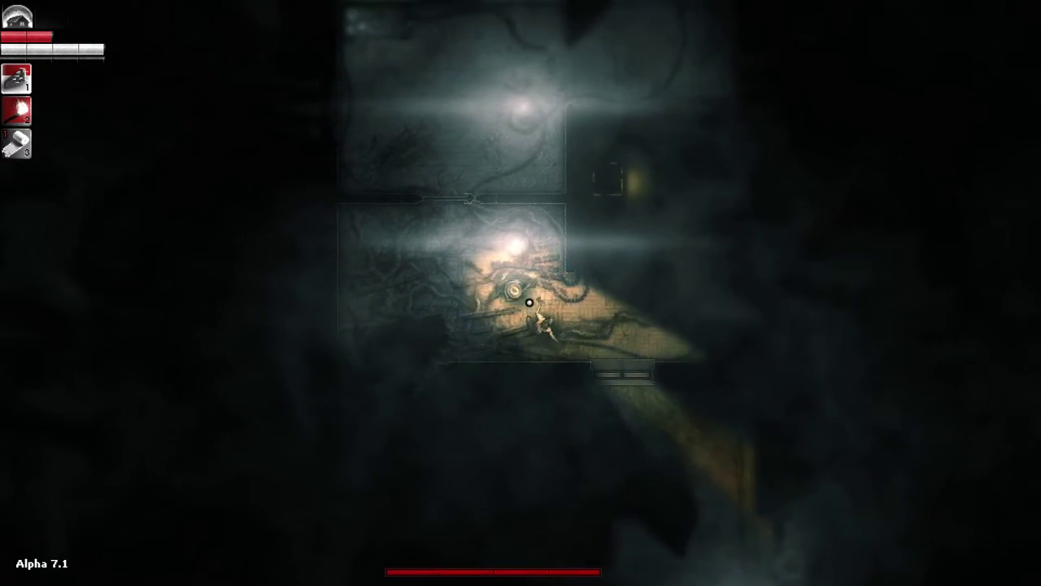
{"action": "left_click", "coordinate": [569, 309]}
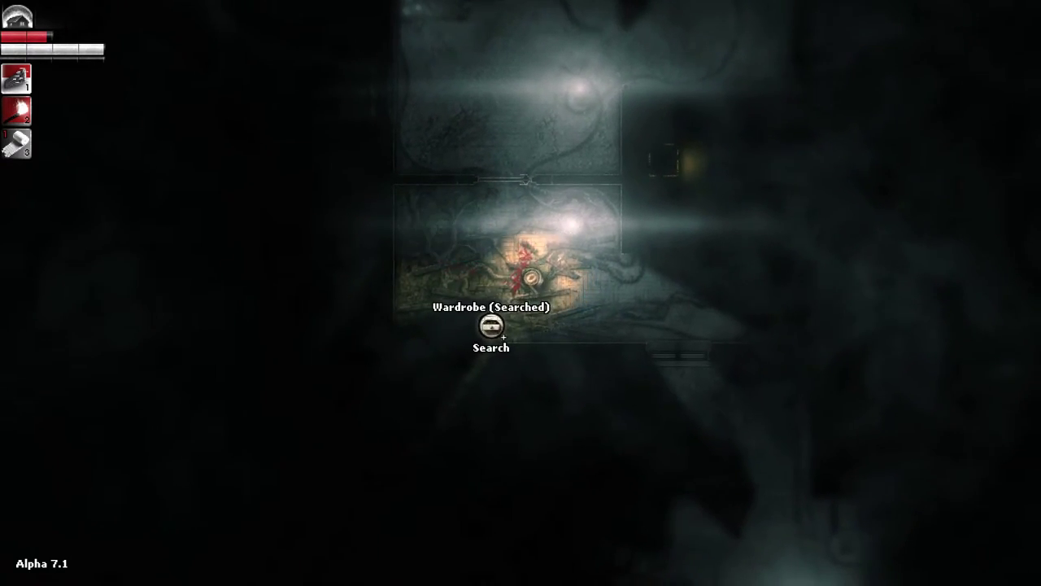
{"action": "key", "text": "s"}
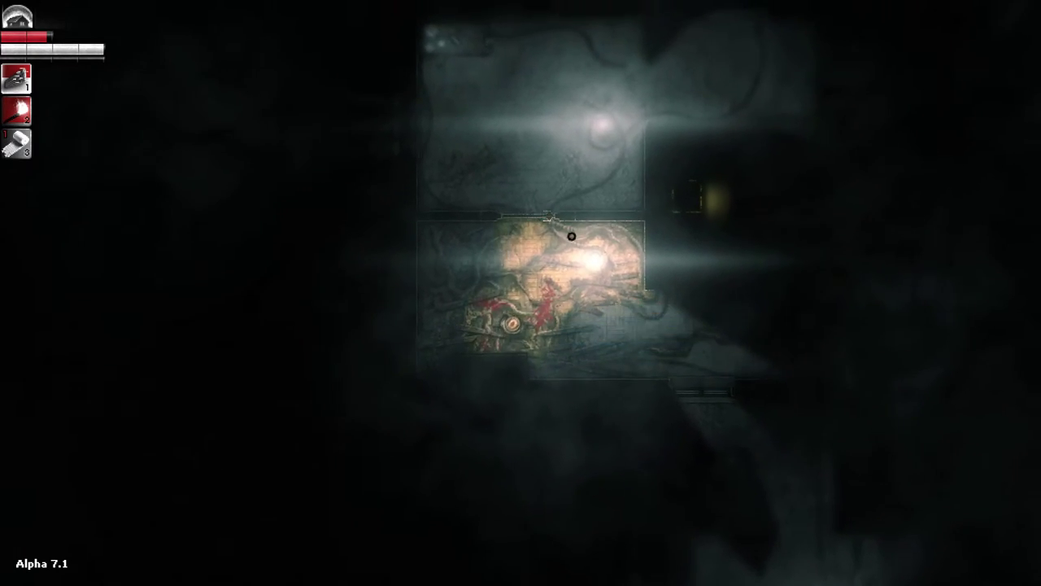
{"action": "key", "text": "w"}
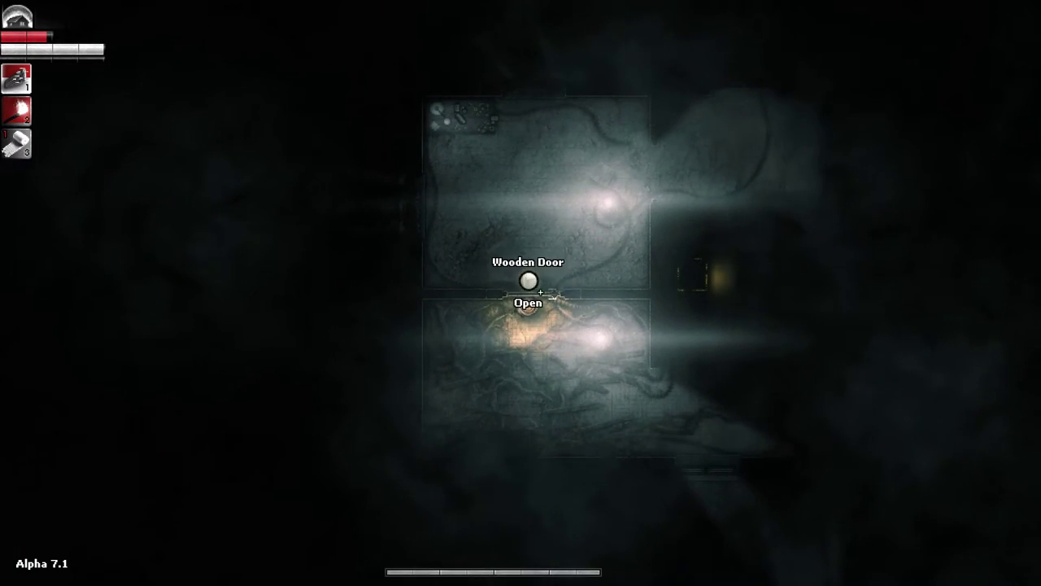
Step: Go back through the door into the upper room and reopen the workbench storage
{"action": "key", "text": "e"}
{"action": "key", "text": "w"}
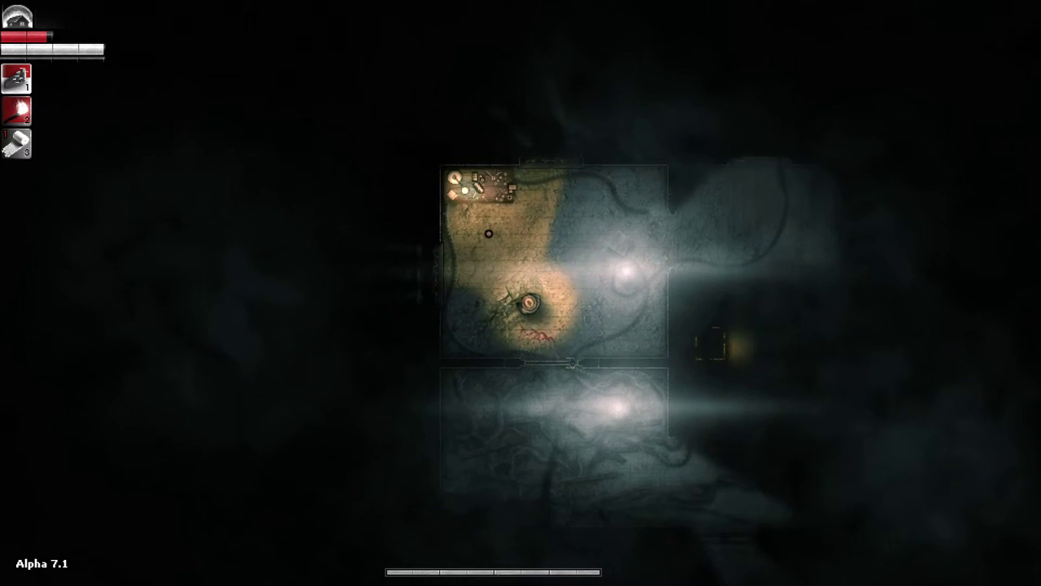
{"action": "key", "text": "w"}
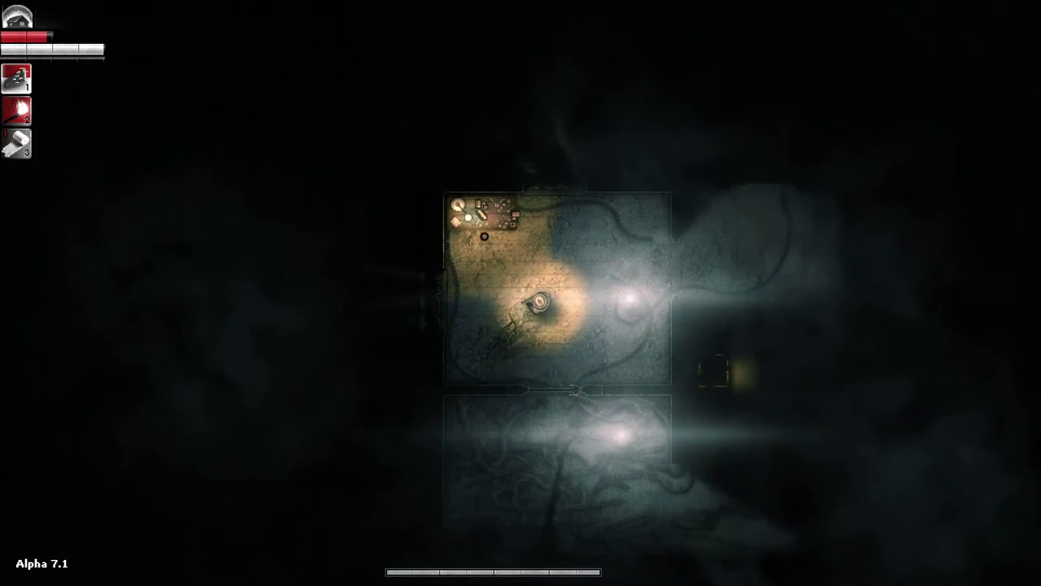
{"action": "key", "text": "e"}
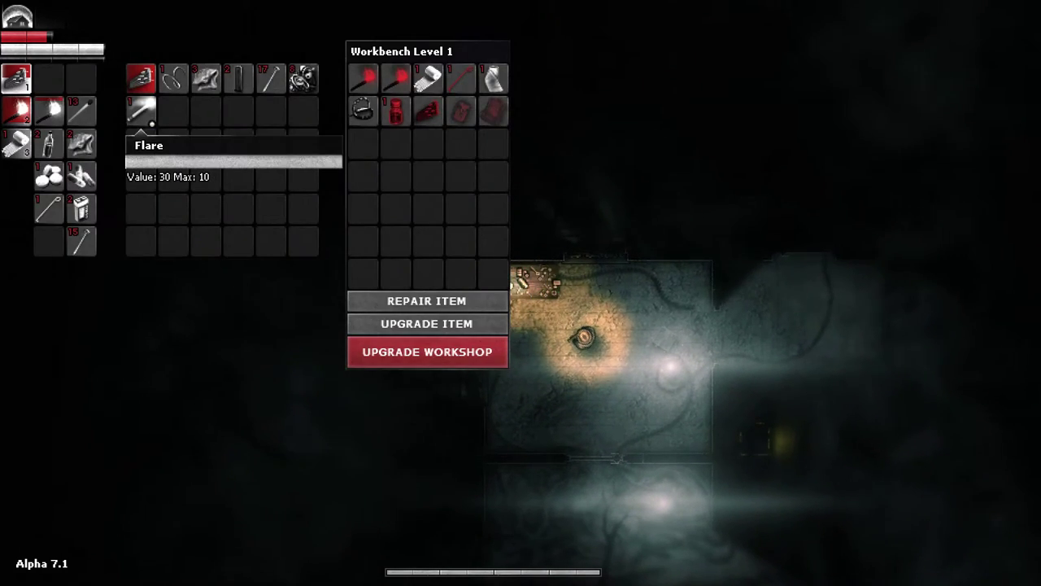
Step: Move the plank with nails, scrap metal, magazine and nails to new slots; swap wire and stick
{"action": "left_click_drag", "start_coordinate": [141, 77], "coordinate": [303, 240]}
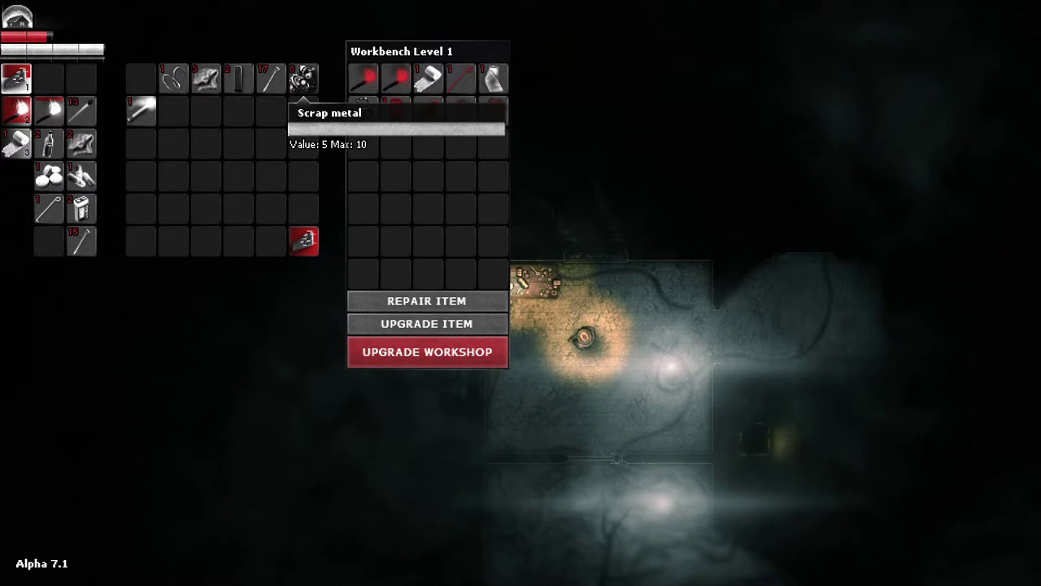
{"action": "left_click_drag", "start_coordinate": [303, 77], "coordinate": [140, 77]}
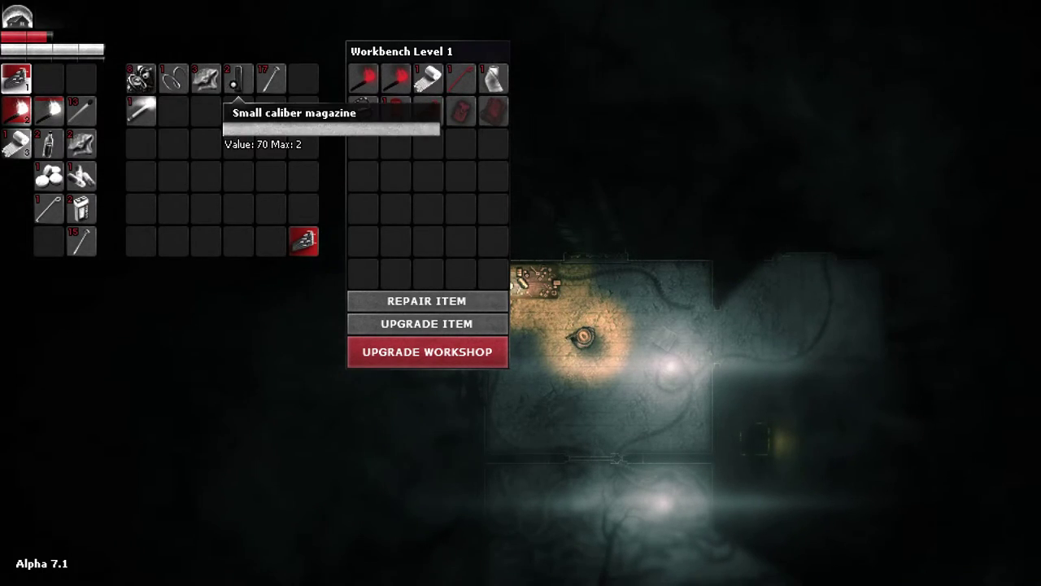
{"action": "mouse_move", "coordinate": [238, 78]}
{"action": "left_mouse_down"}
{"action": "mouse_move", "coordinate": [308, 195]}
{"action": "mouse_move", "coordinate": [303, 207]}
{"action": "left_mouse_up"}
{"action": "left_click_drag", "start_coordinate": [271, 77], "coordinate": [128, 213]}
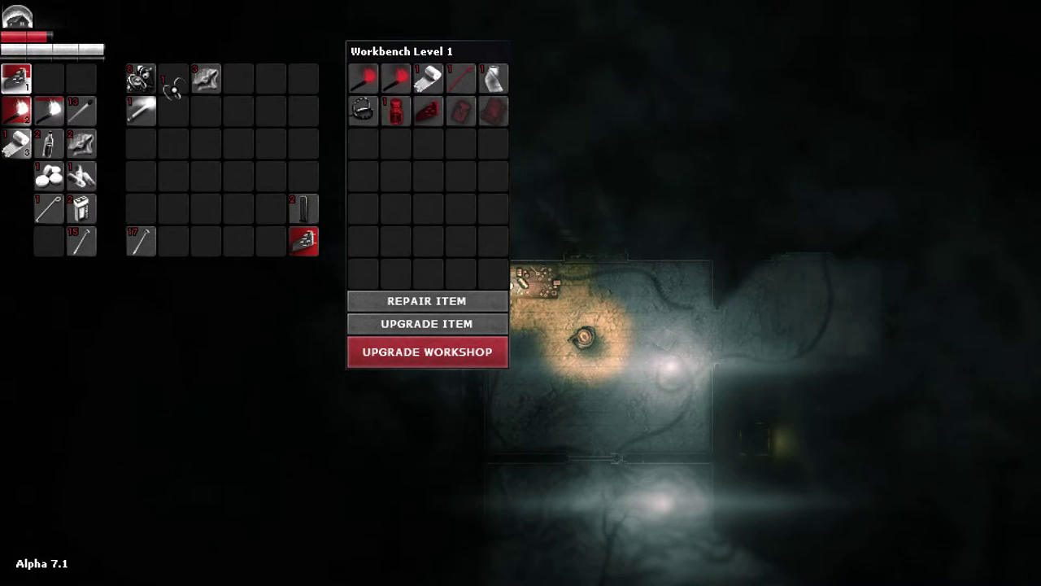
{"action": "left_click_drag", "start_coordinate": [173, 78], "coordinate": [140, 110]}
Step: Close the workbench and walk across the main room to the southern wooden door
{"action": "key", "text": "Tab"}
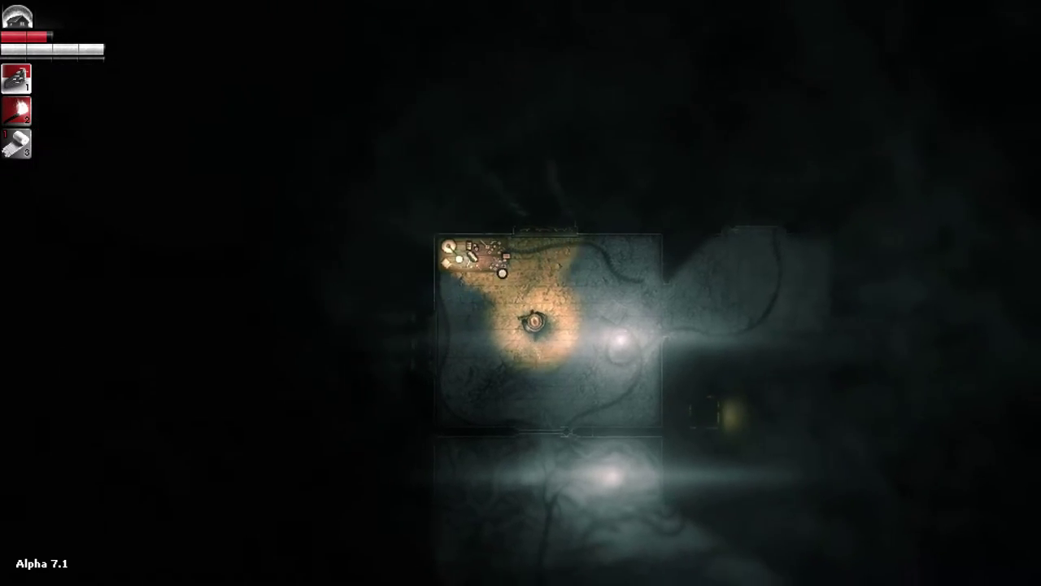
{"action": "key", "text": "s"}
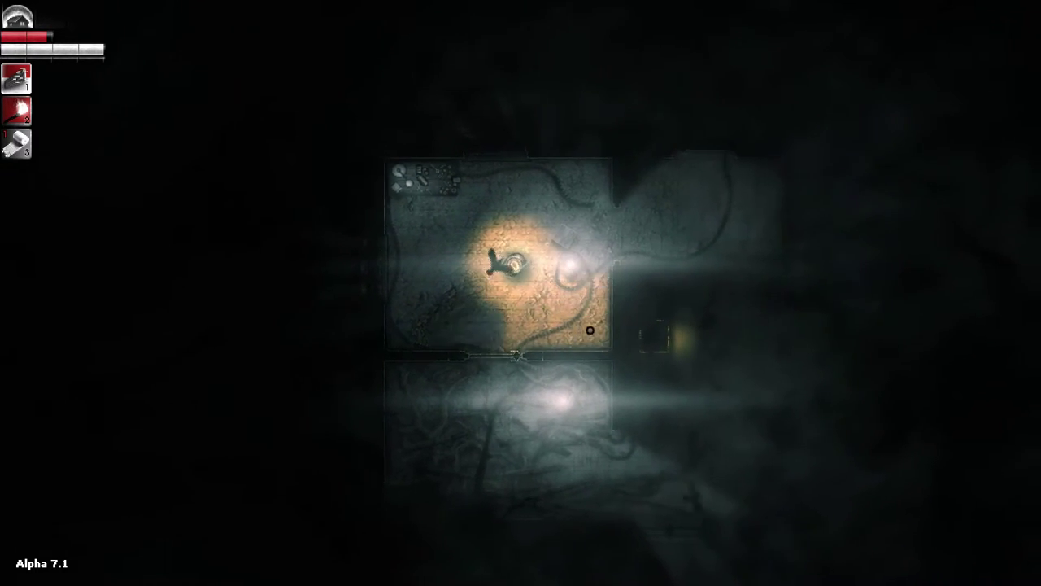
{"action": "key", "text": "w"}
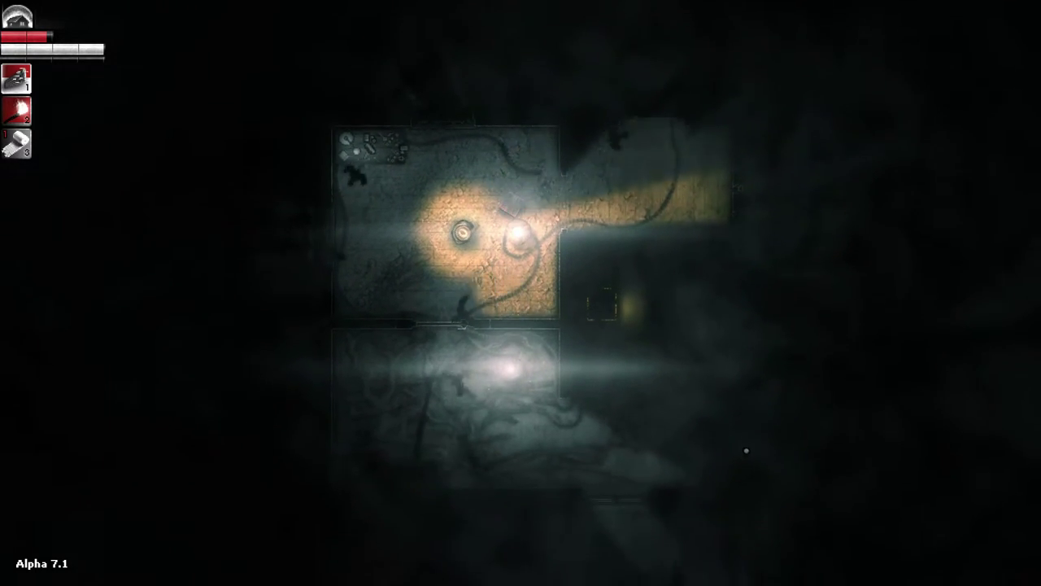
{"action": "key", "text": "d"}
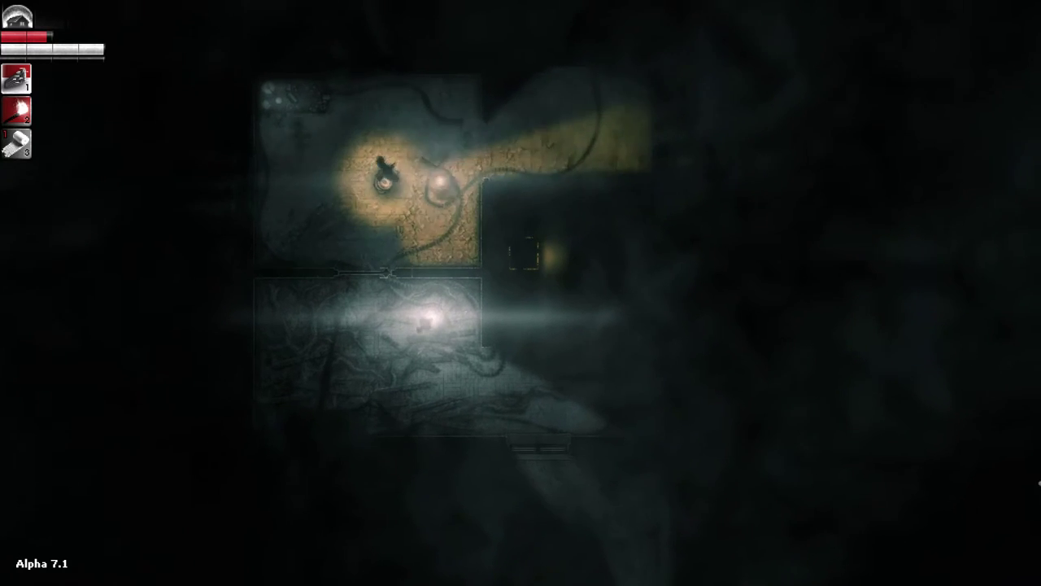
{"action": "key", "text": "a"}
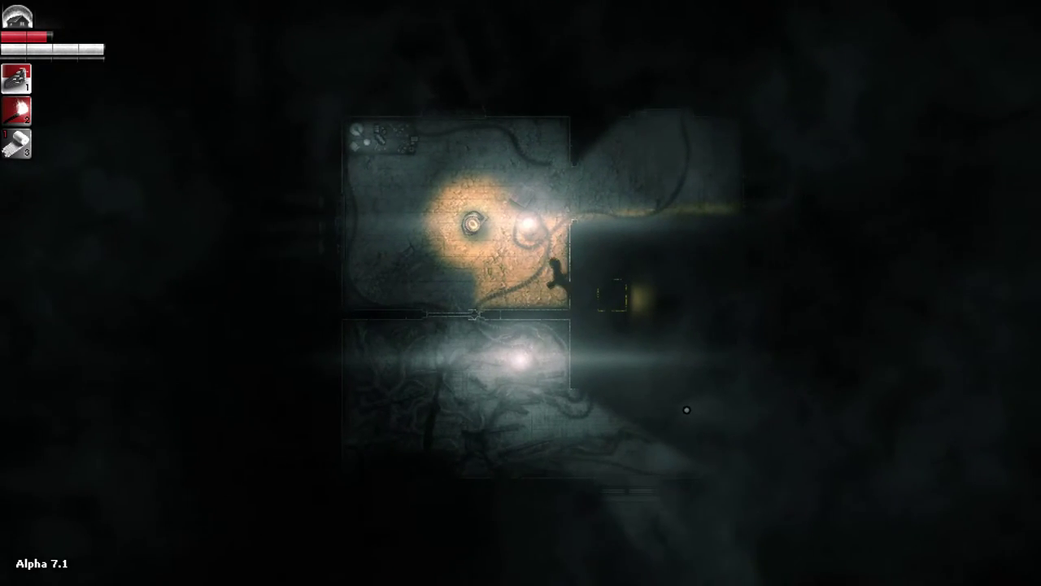
{"action": "key", "text": "a"}
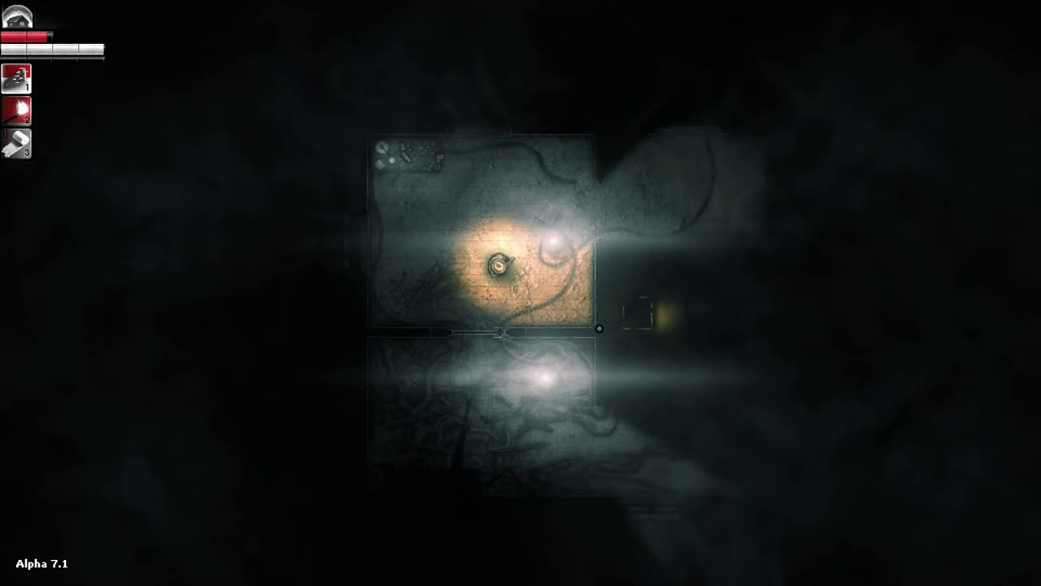
{"action": "key", "text": "s"}
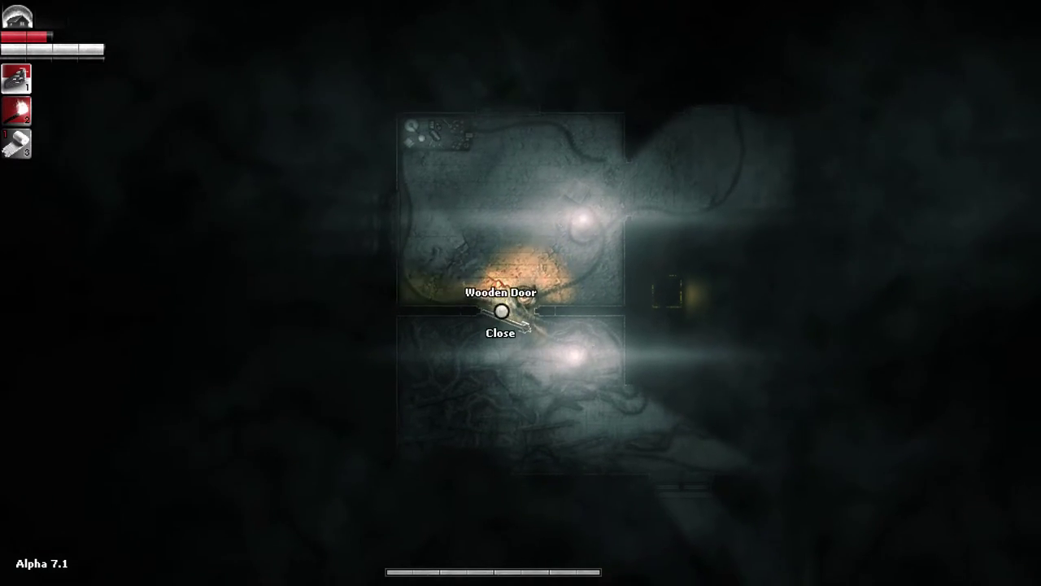
Step: Open the southern door, check the overgrown room, then return to that door
{"action": "left_click", "coordinate": [520, 306]}
{"action": "key", "text": "s"}
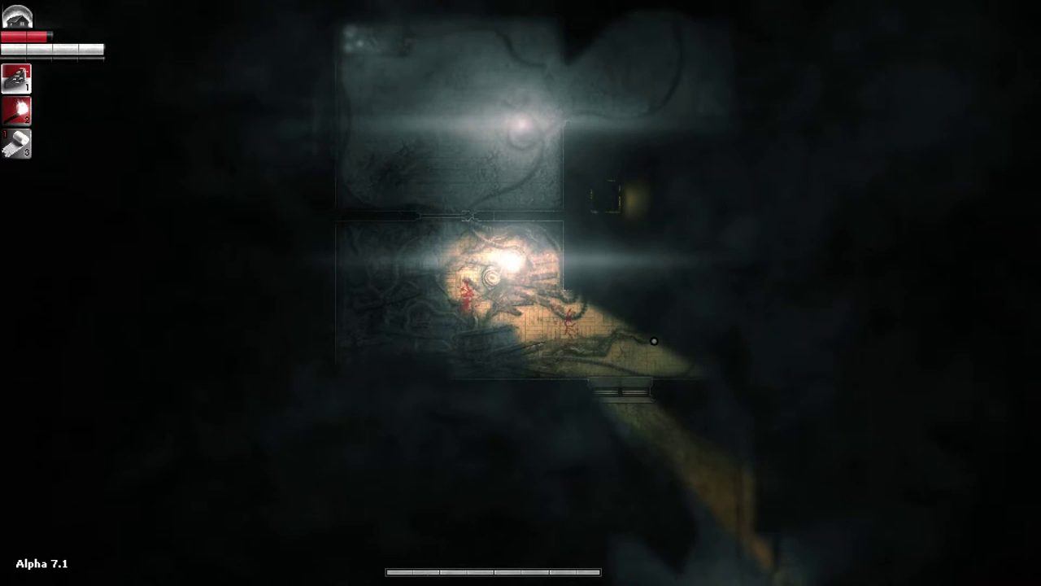
{"action": "key", "text": "w"}
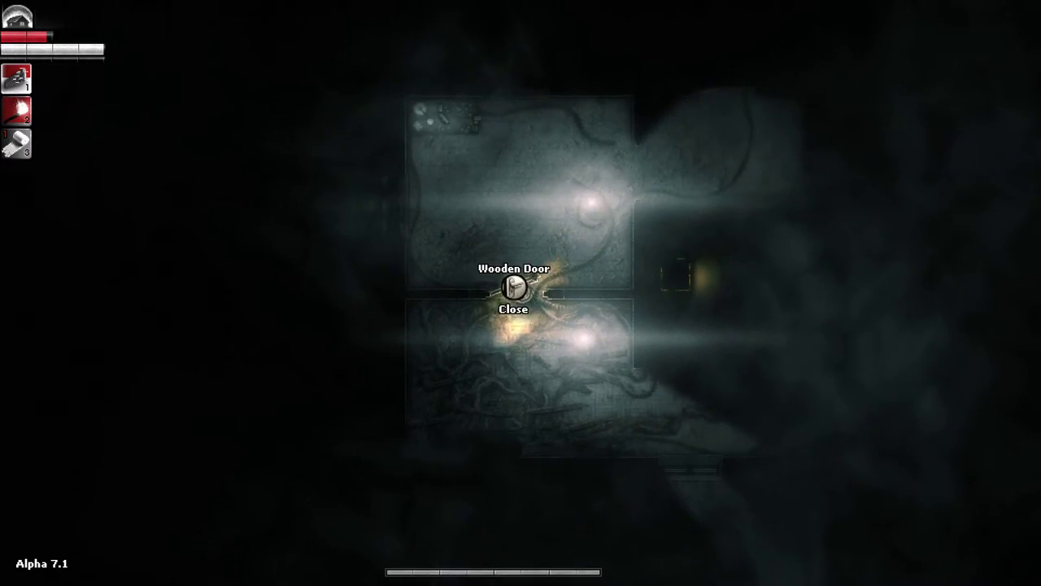
{"action": "key", "text": "w"}
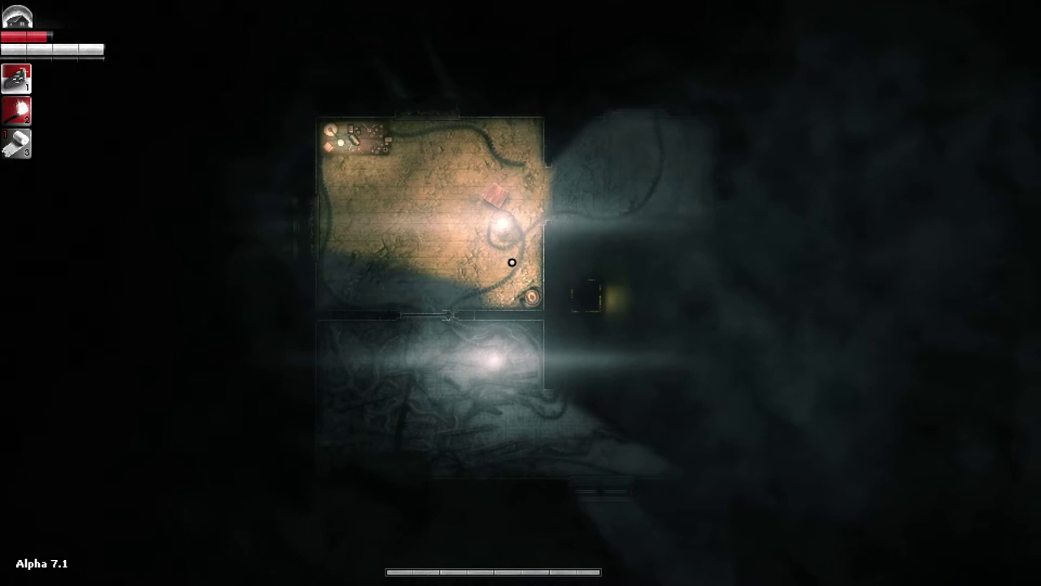
{"action": "key", "text": "w"}
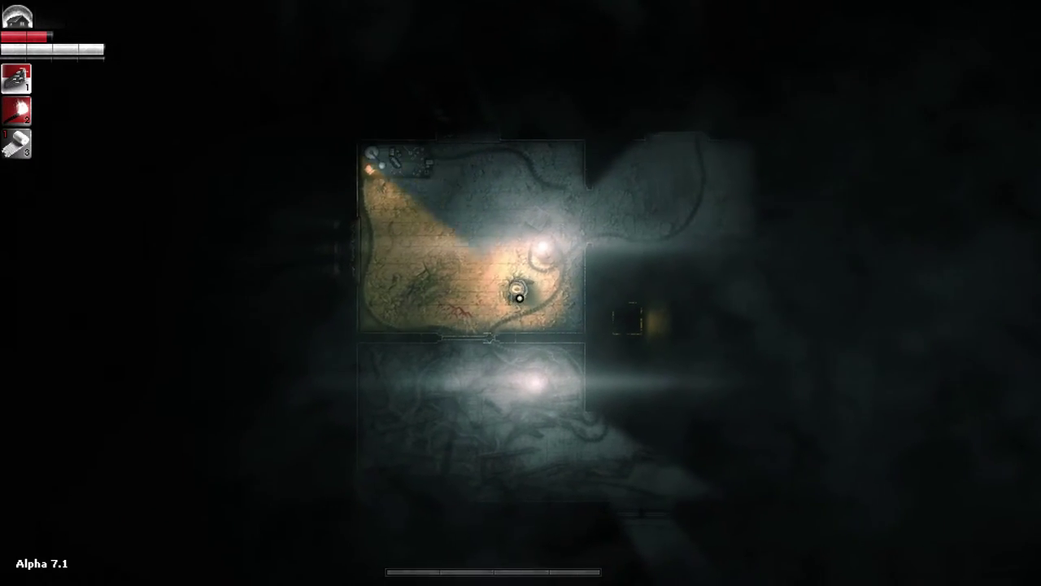
{"action": "key", "text": "s"}
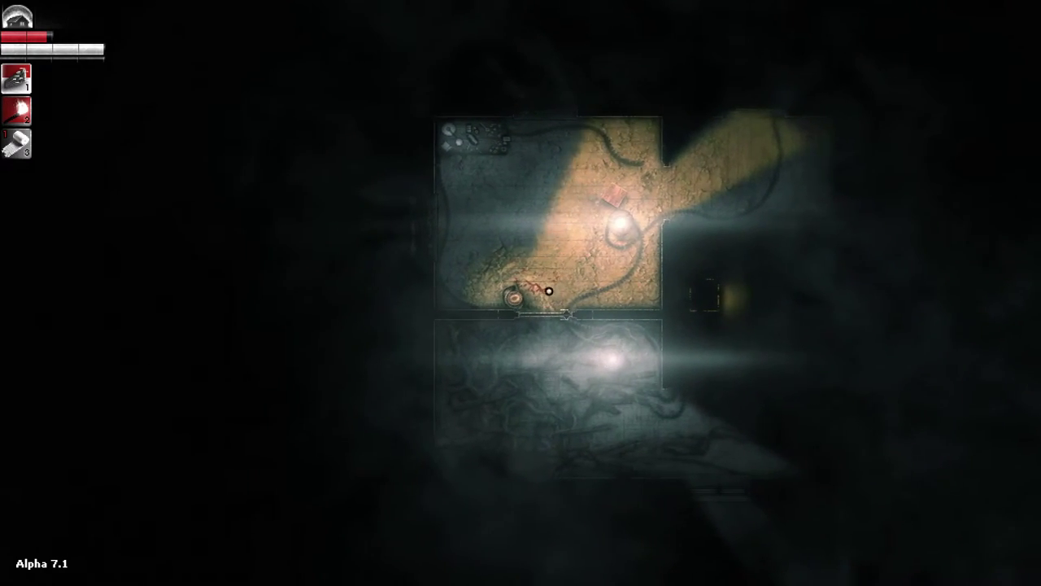
{"action": "key", "text": "s"}
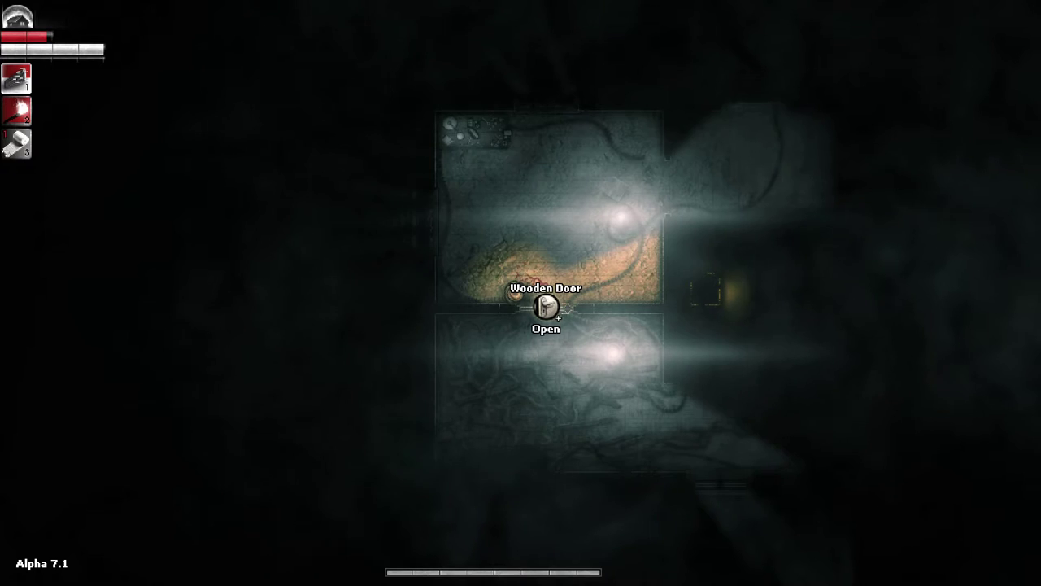
Step: Cross the main room to the east corridor's wooden door, then close and reopen it
{"action": "key", "text": "w"}
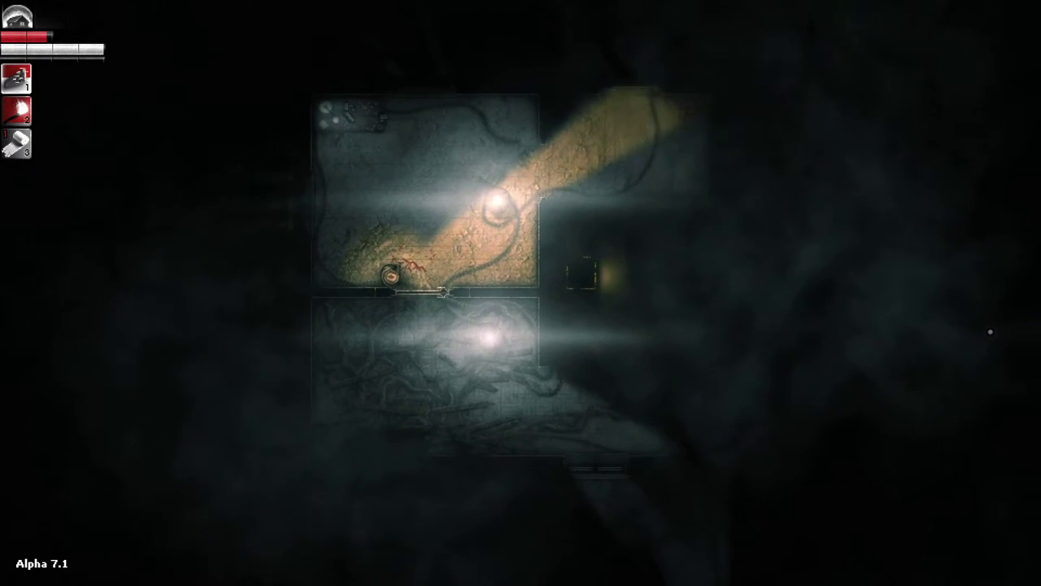
{"action": "key", "text": "w"}
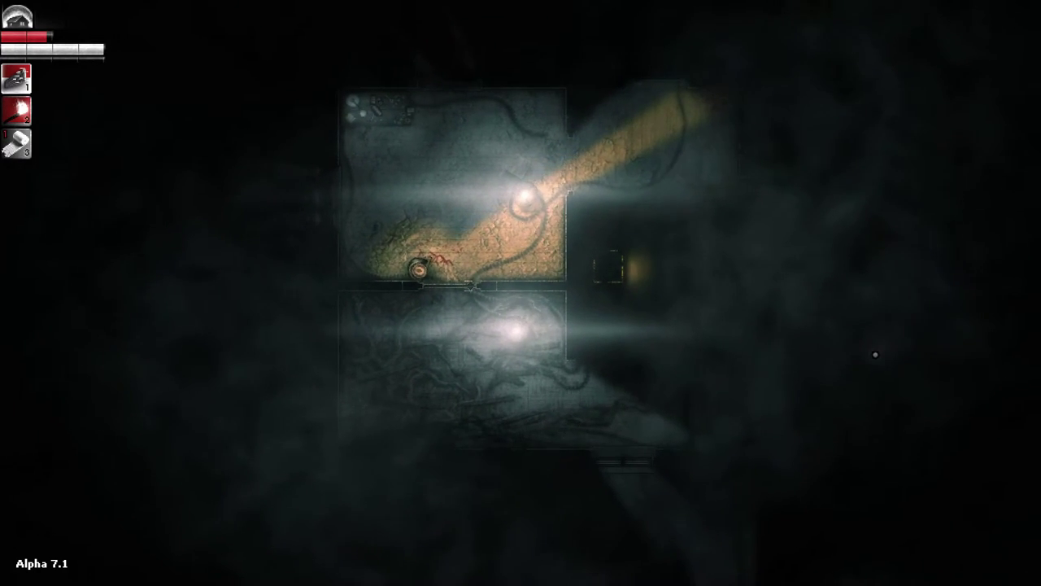
{"action": "key", "text": "w"}
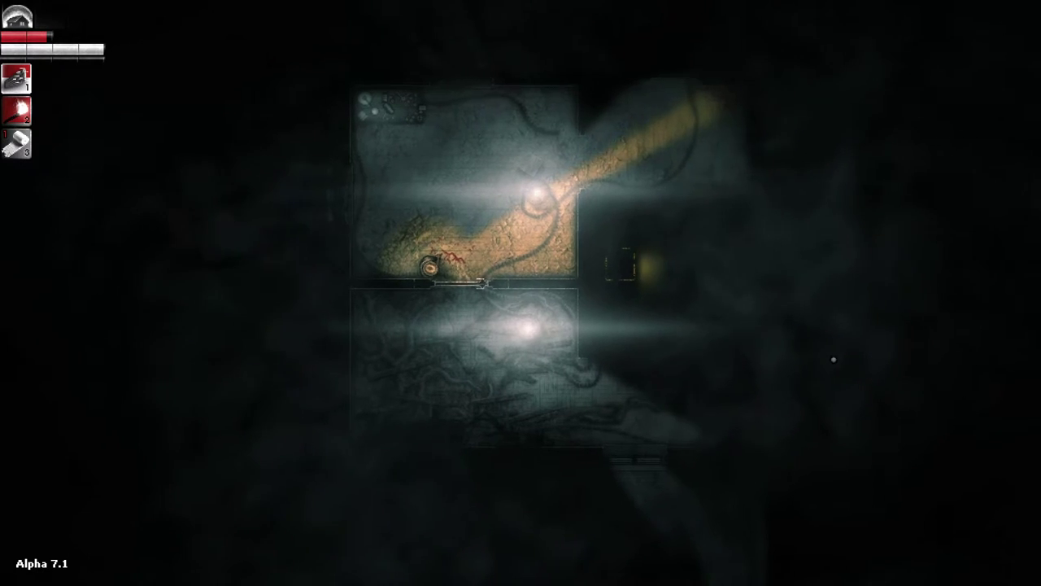
{"action": "key", "text": "w"}
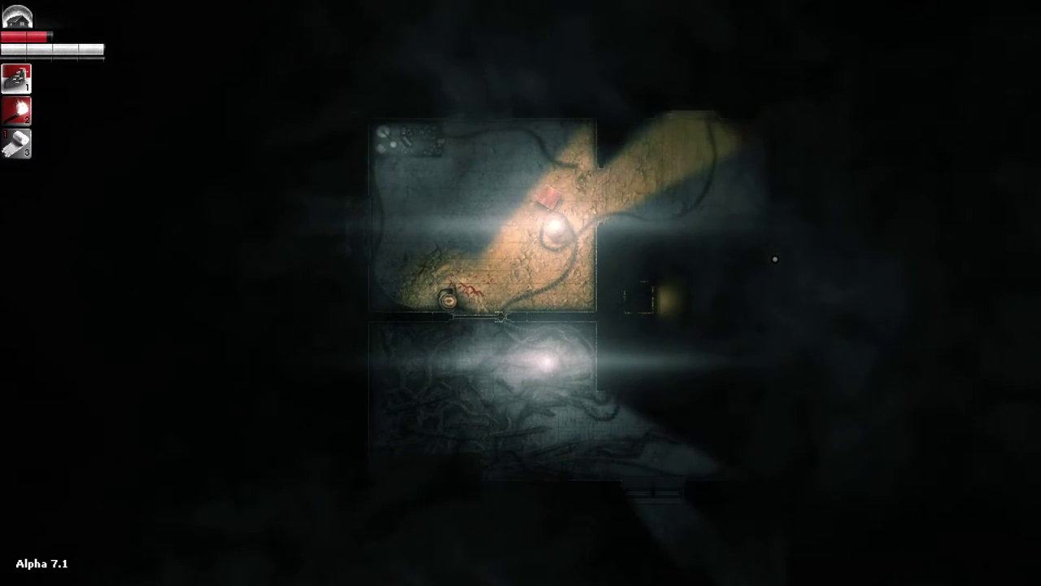
{"action": "key", "text": "w"}
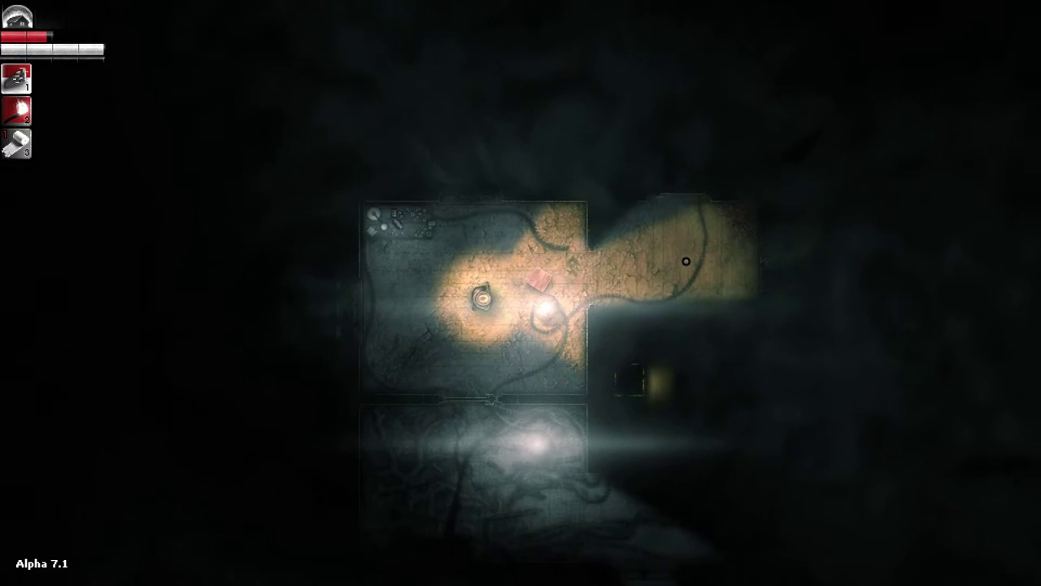
{"action": "key", "text": "d"}
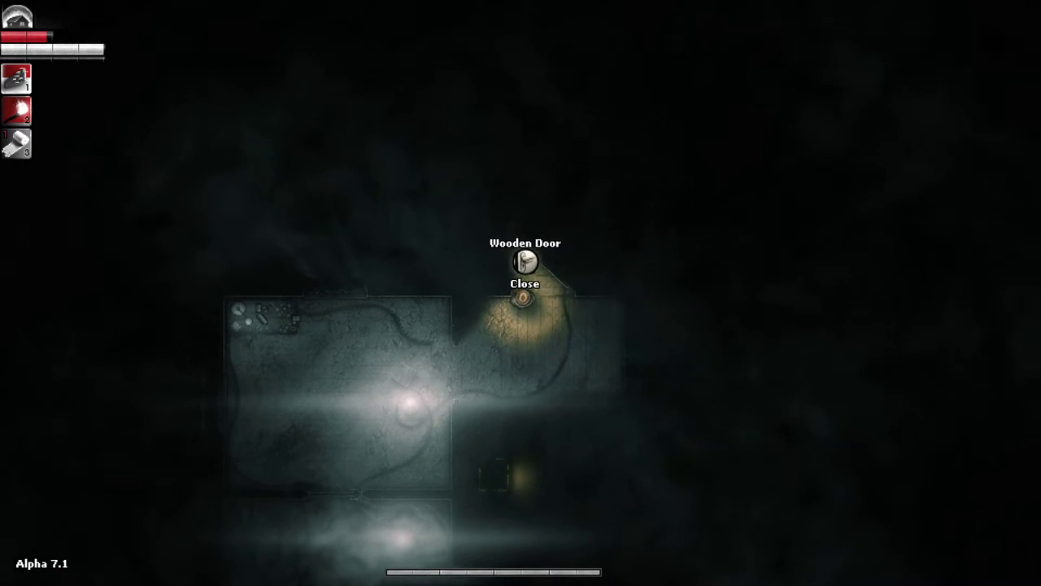
{"action": "left_click", "coordinate": [540, 268]}
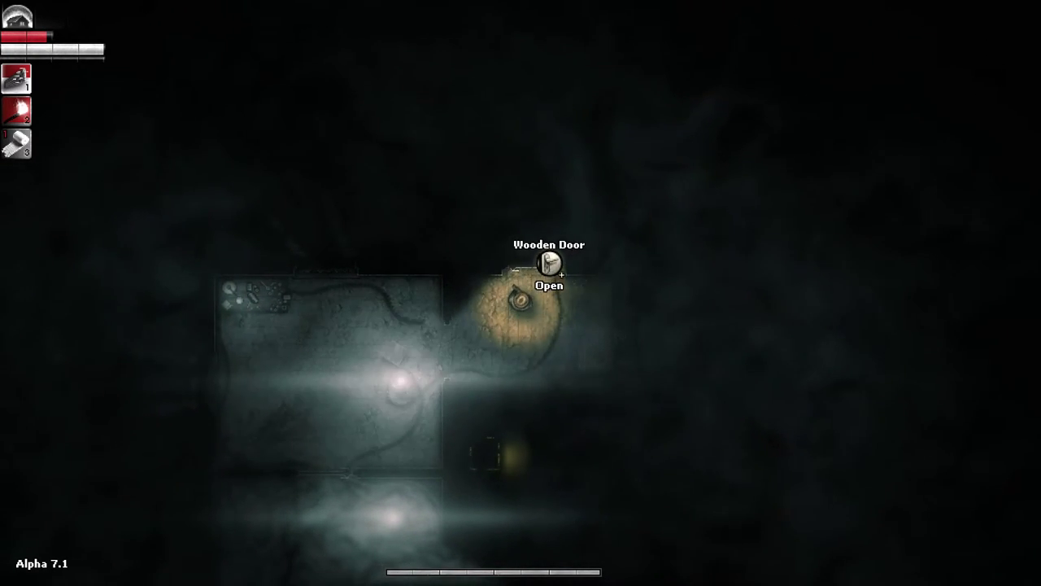
{"action": "left_click", "coordinate": [562, 275]}
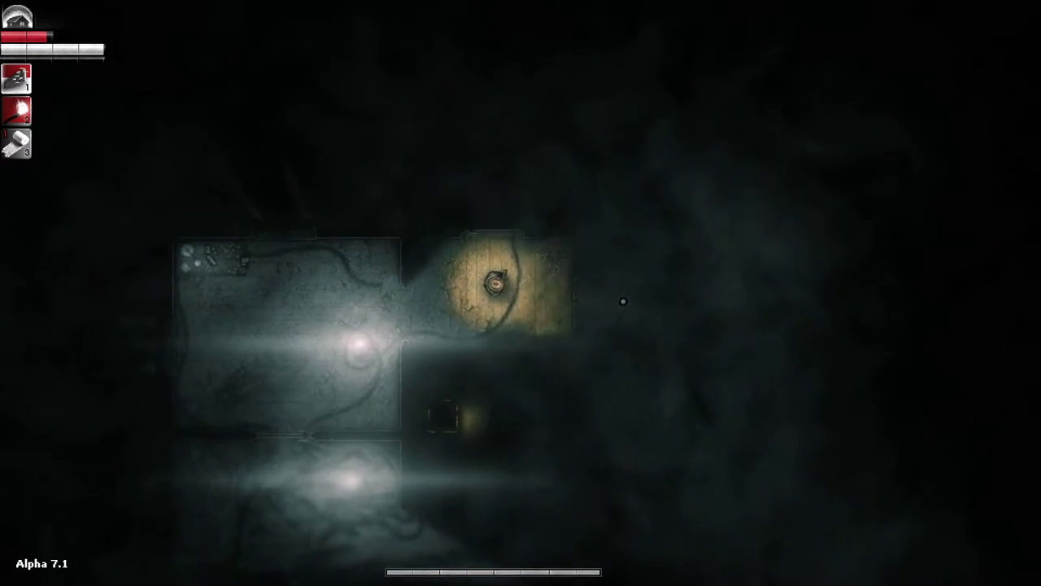
Step: Step into the lit eastern room, then walk back west into the main room
{"action": "key", "text": "a"}
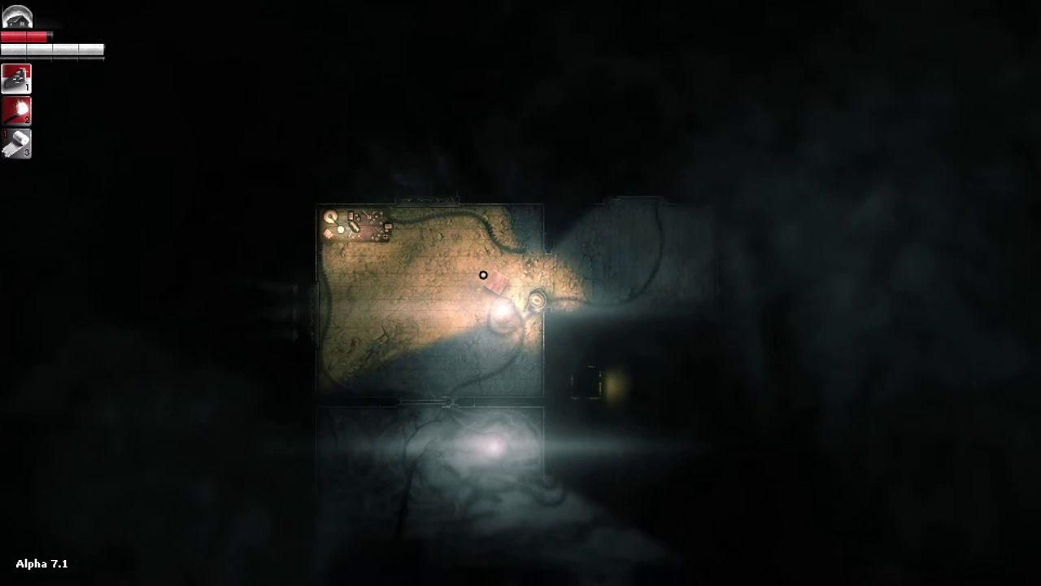
{"action": "key", "text": "d"}
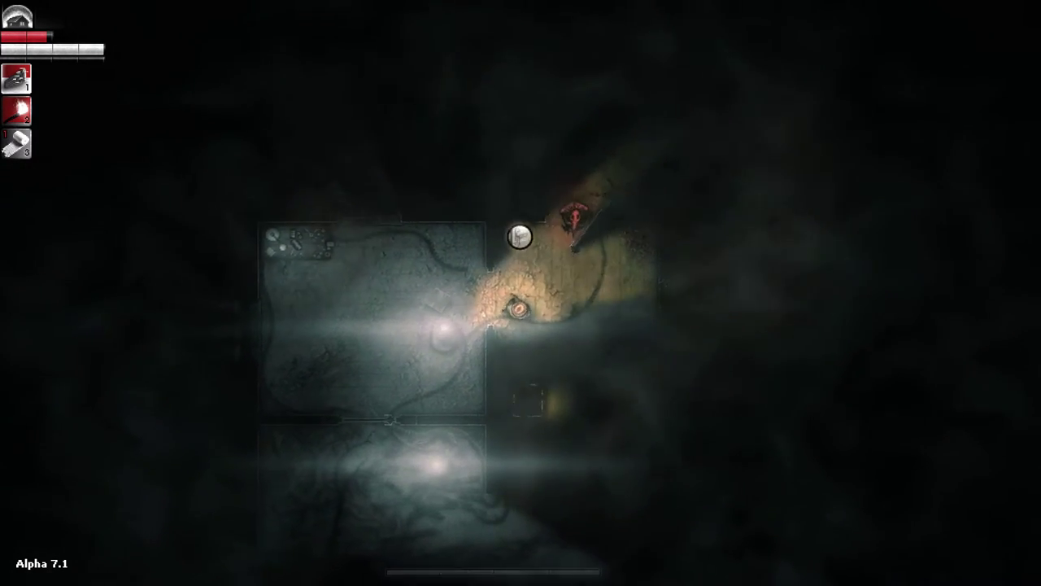
{"action": "key", "text": "a"}
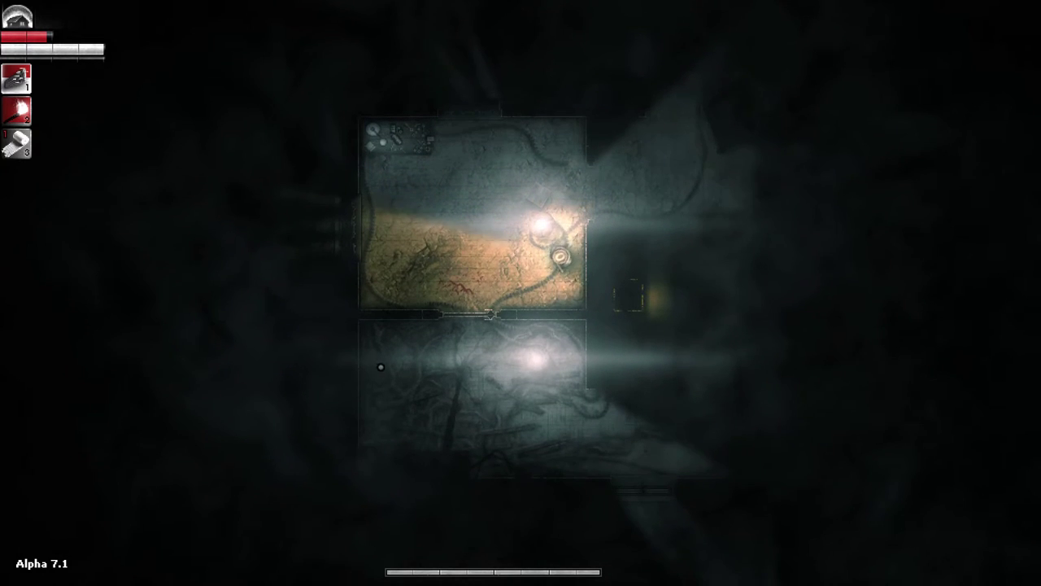
Step: Go through the southern door and cross the bloodied overgrown room to its eastern wooden door
{"action": "key", "text": "s"}
{"action": "key", "text": "e"}
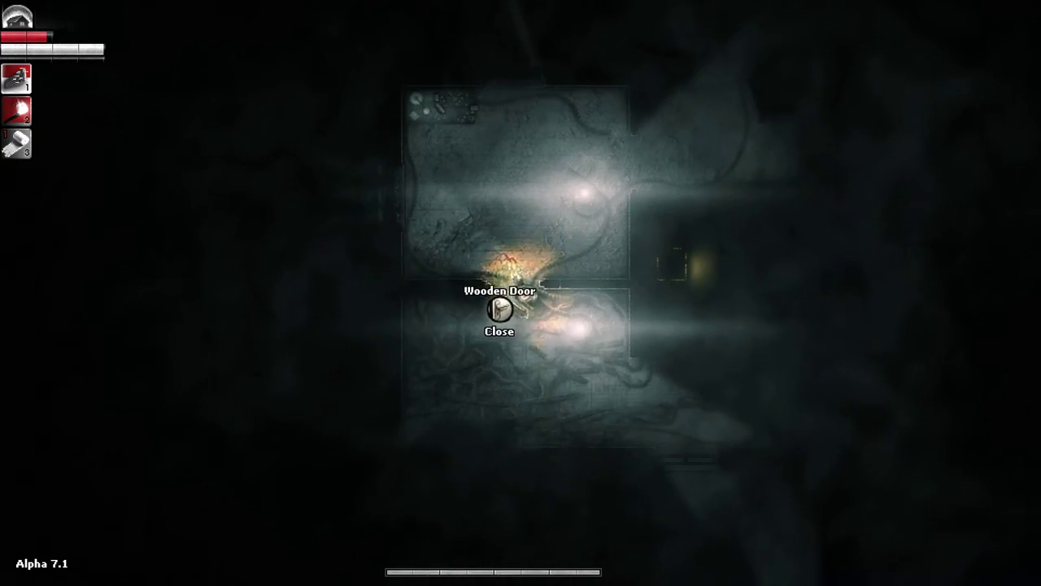
{"action": "key", "text": "s"}
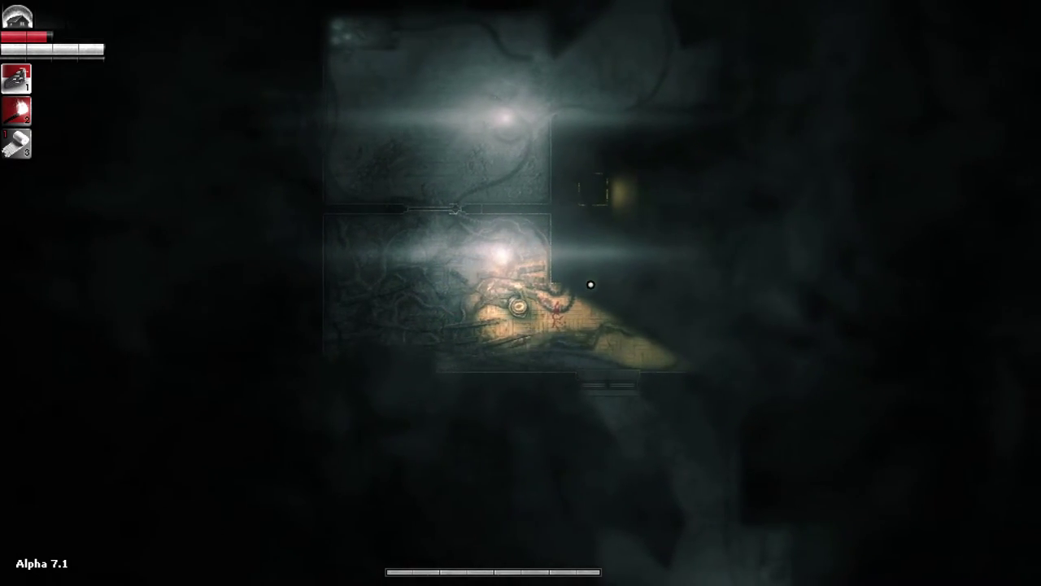
{"action": "key", "text": "w"}
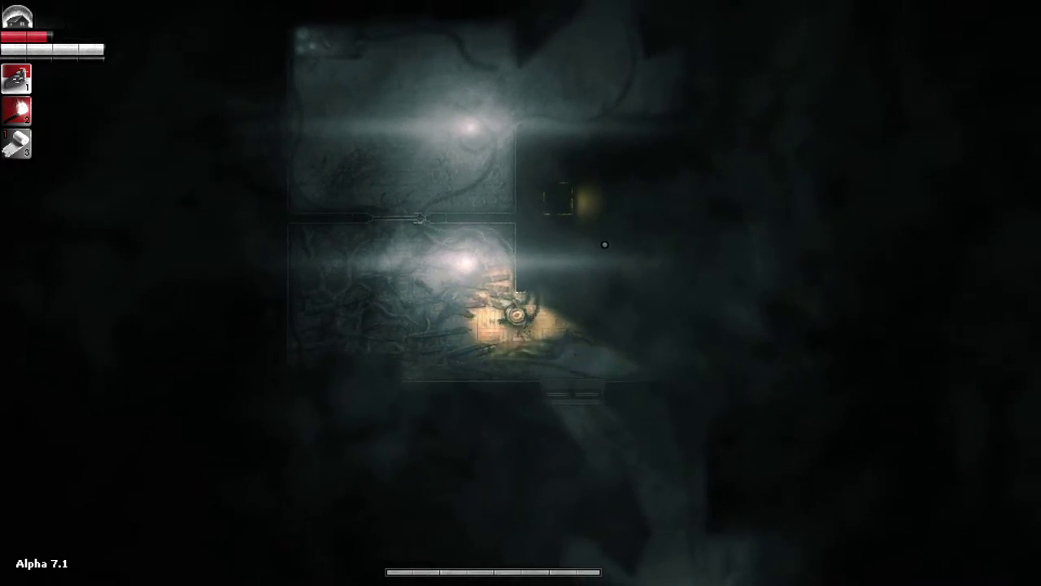
{"action": "key", "text": "d"}
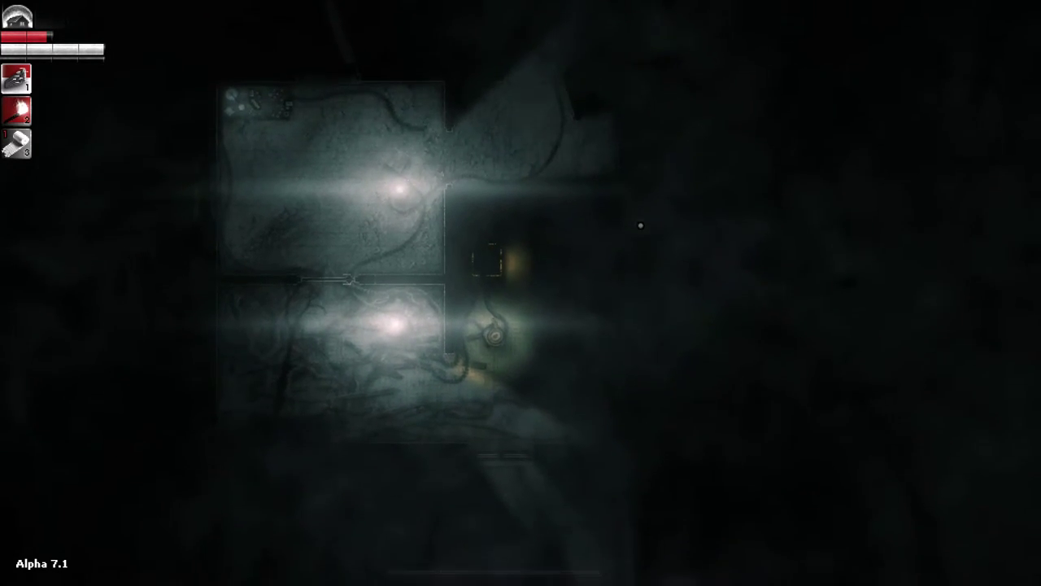
{"action": "key", "text": "s"}
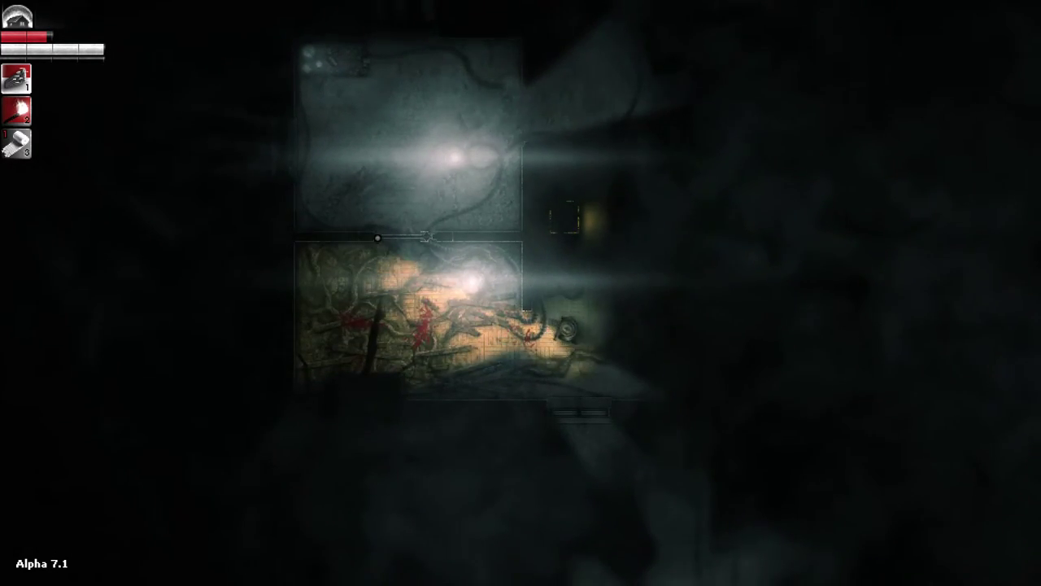
{"action": "key", "text": "d"}
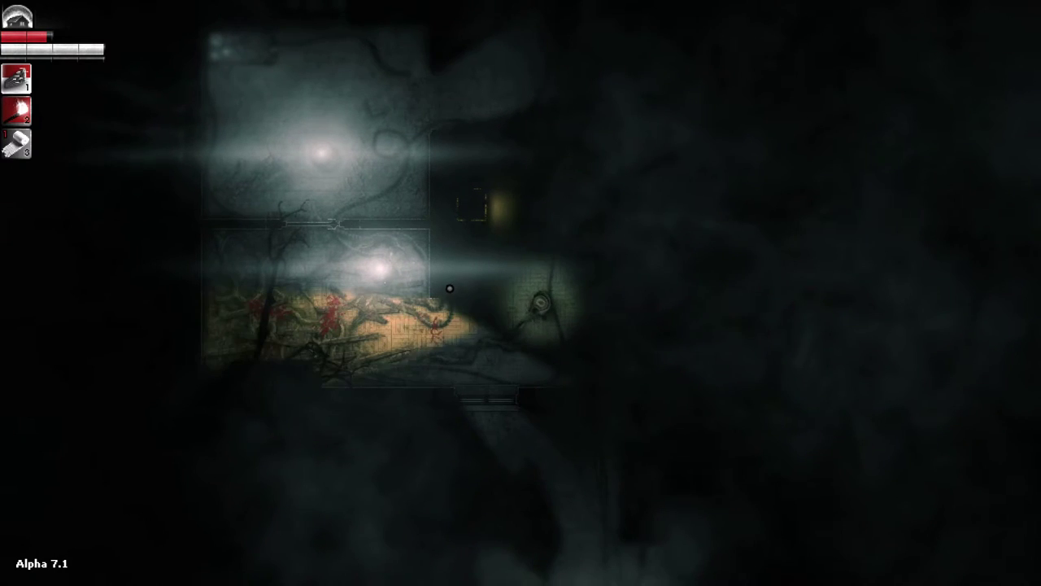
{"action": "key", "text": "w"}
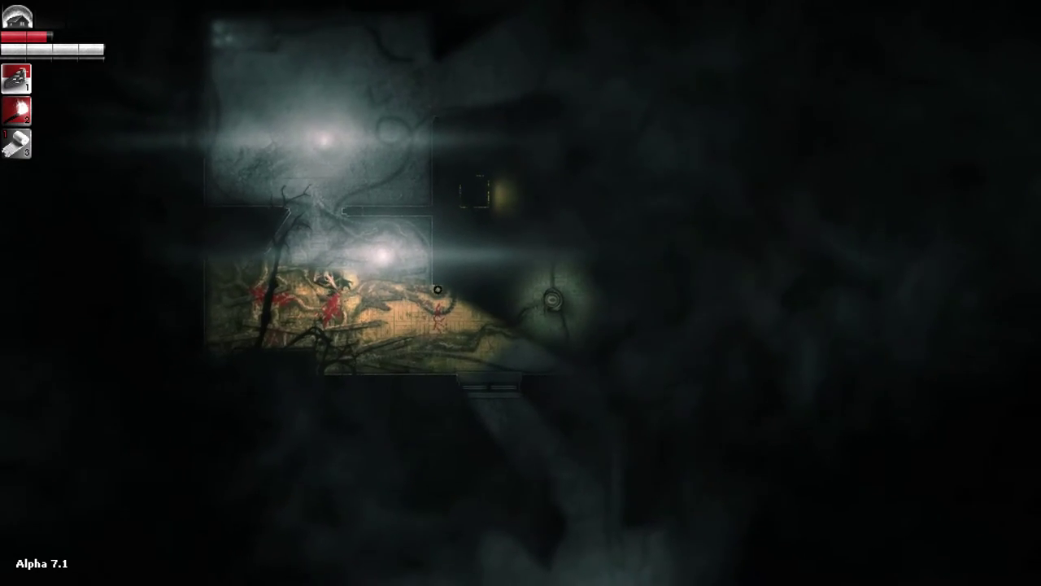
{"action": "key", "text": "w"}
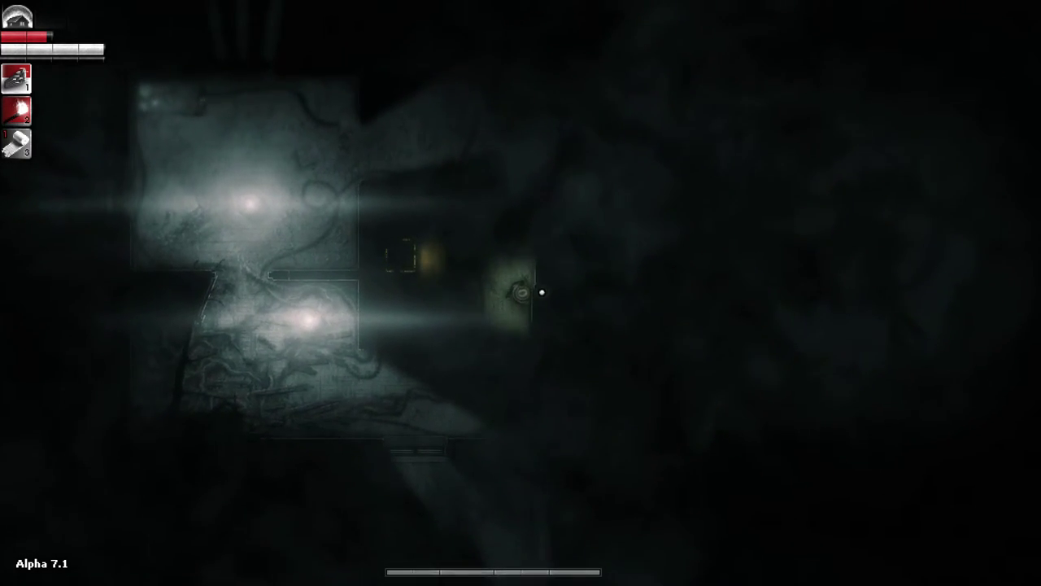
{"action": "key", "text": "w"}
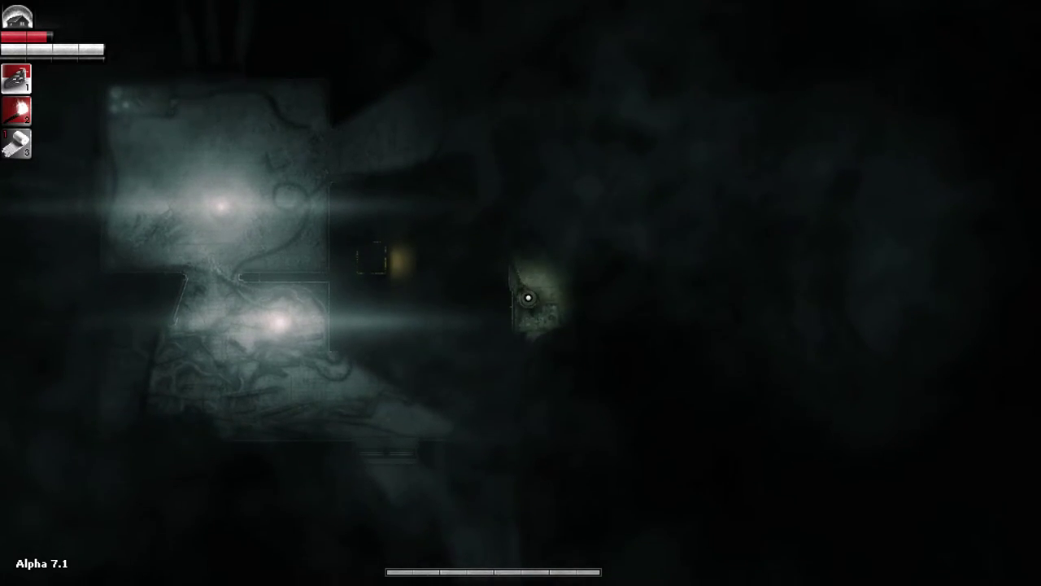
Step: Switch to the lantern, walk past the bed and open the side room's wooden door
{"action": "key", "text": "2"}
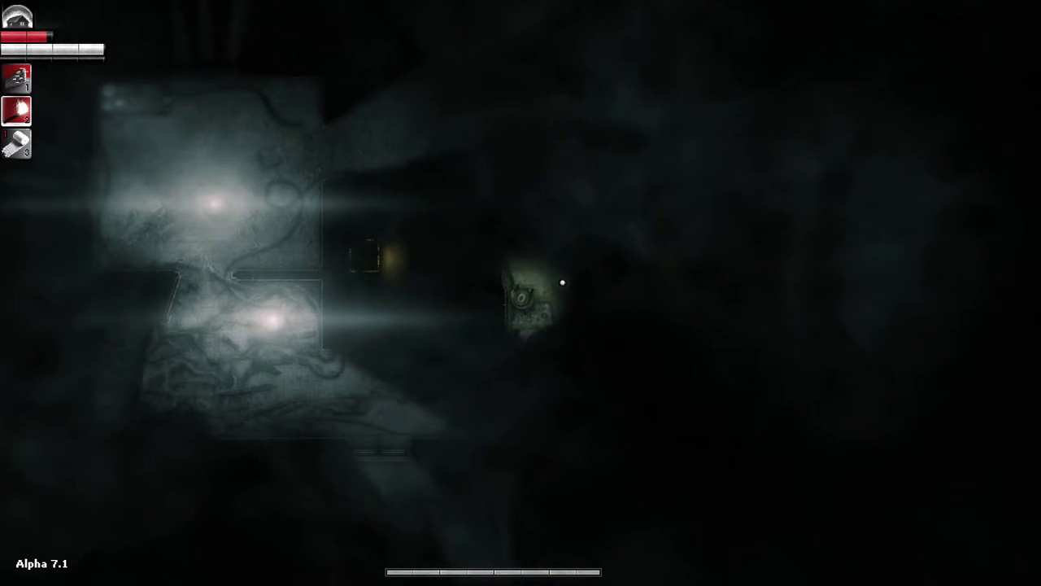
{"action": "key", "text": "w"}
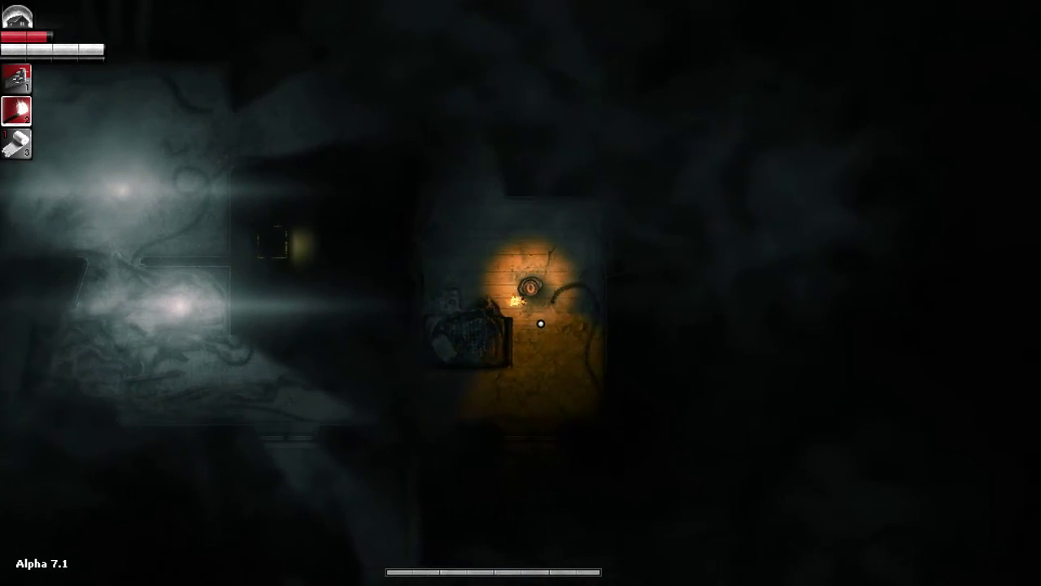
{"action": "key", "text": "w"}
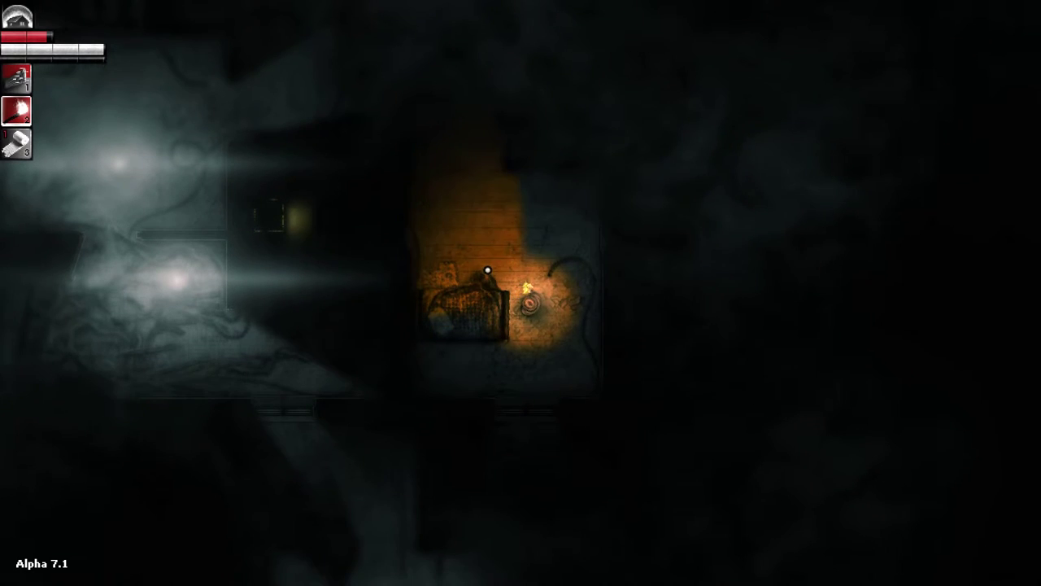
{"action": "key", "text": "w"}
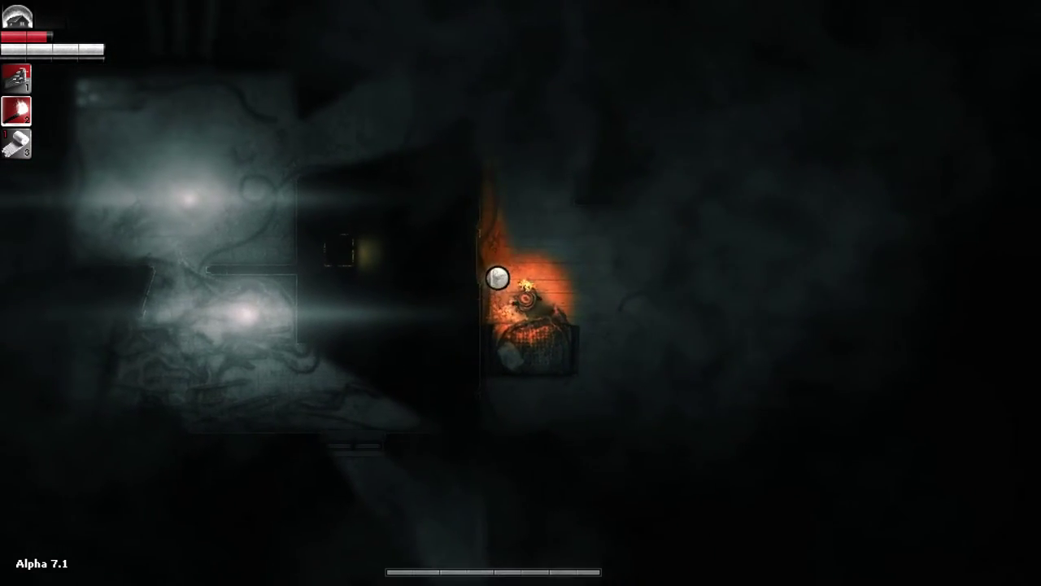
{"action": "key", "text": "w"}
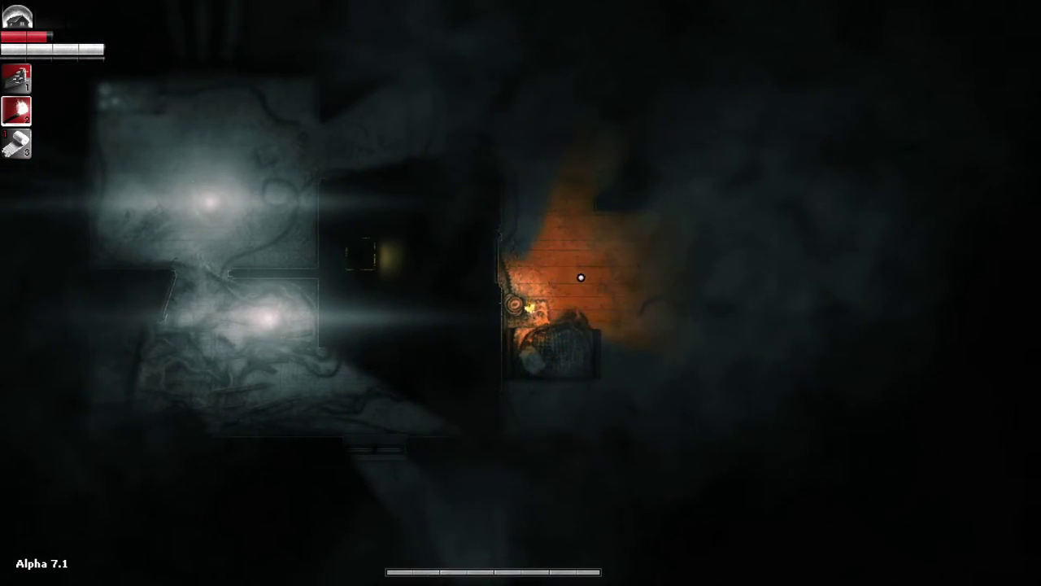
{"action": "key", "text": "w"}
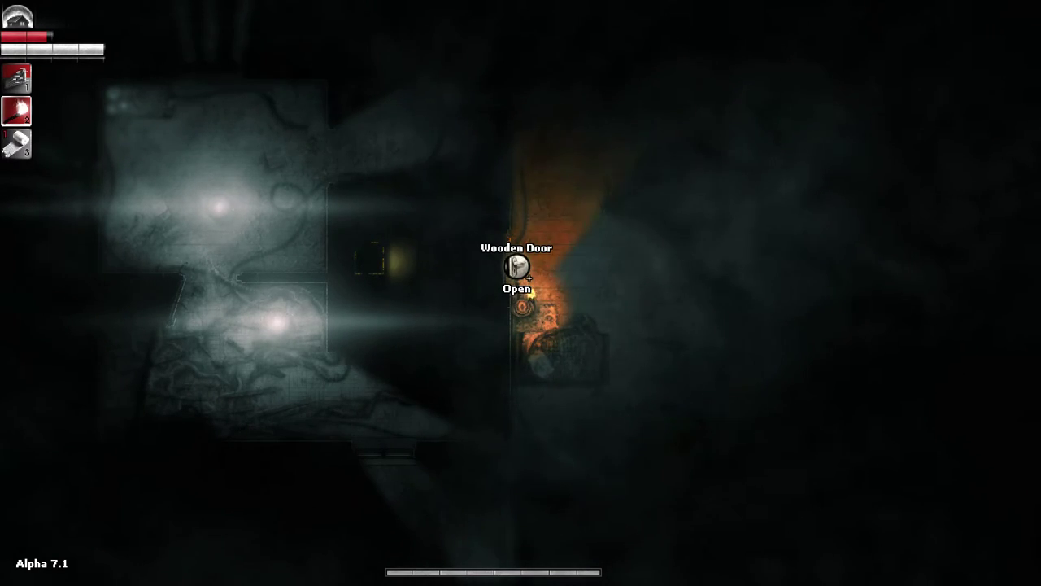
{"action": "left_click", "coordinate": [517, 265]}
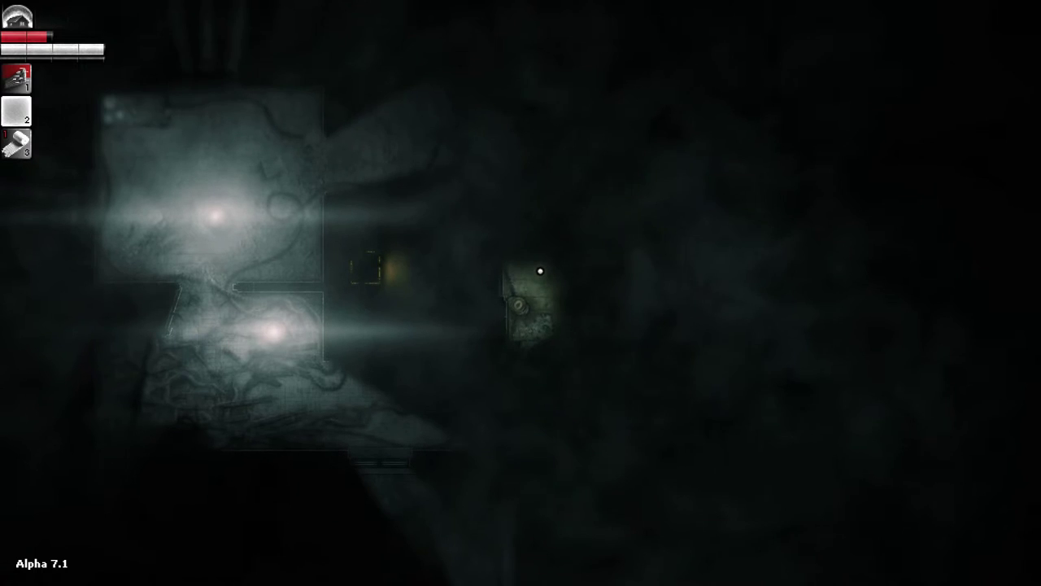
Step: Return to the wooden door, bring up the inventory and open the door again
{"action": "key", "text": "w"}
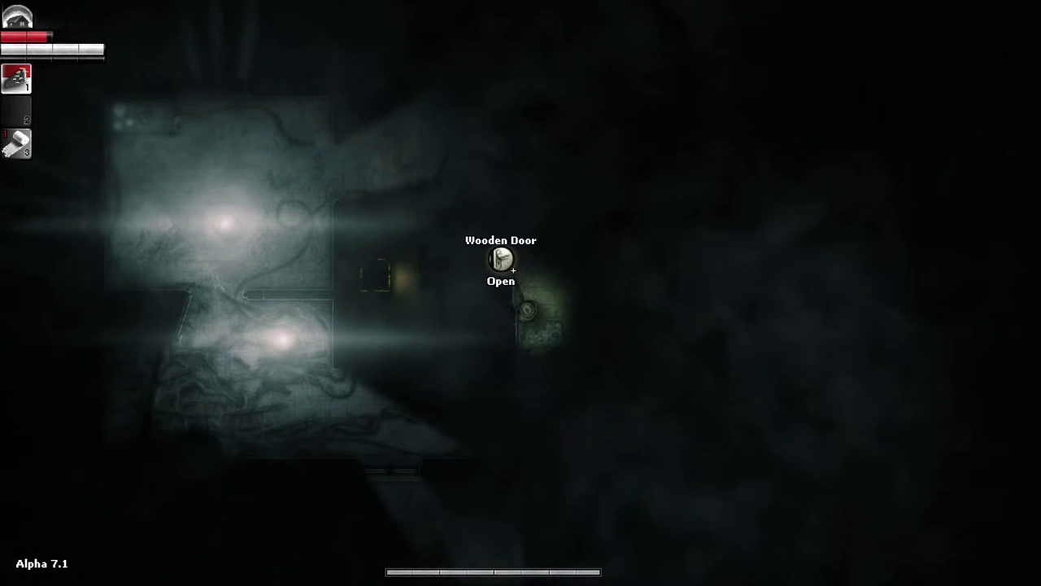
{"action": "key", "text": "w"}
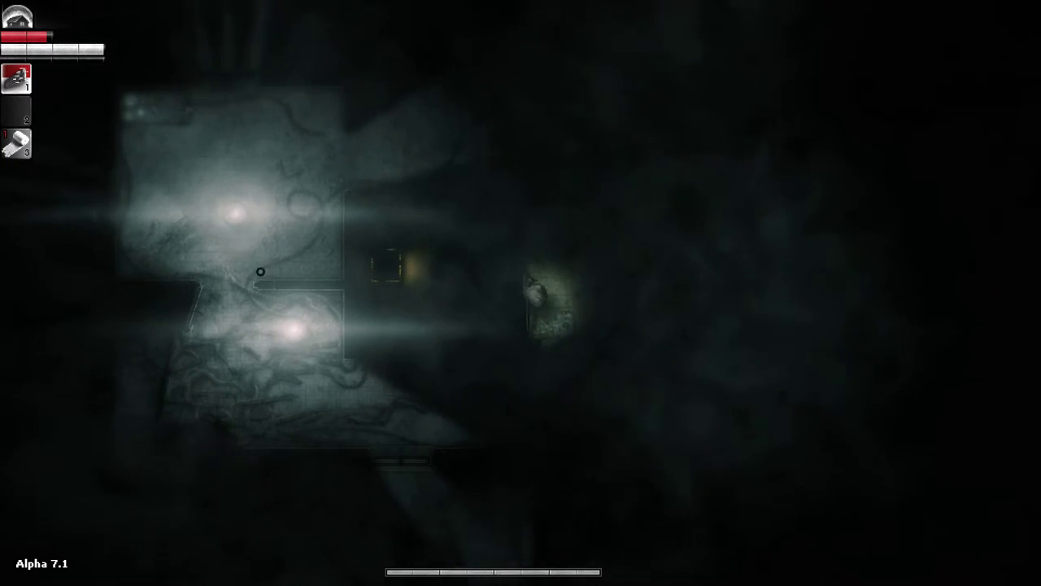
{"action": "key", "text": "Tab"}
{"action": "key", "text": "Tab"}
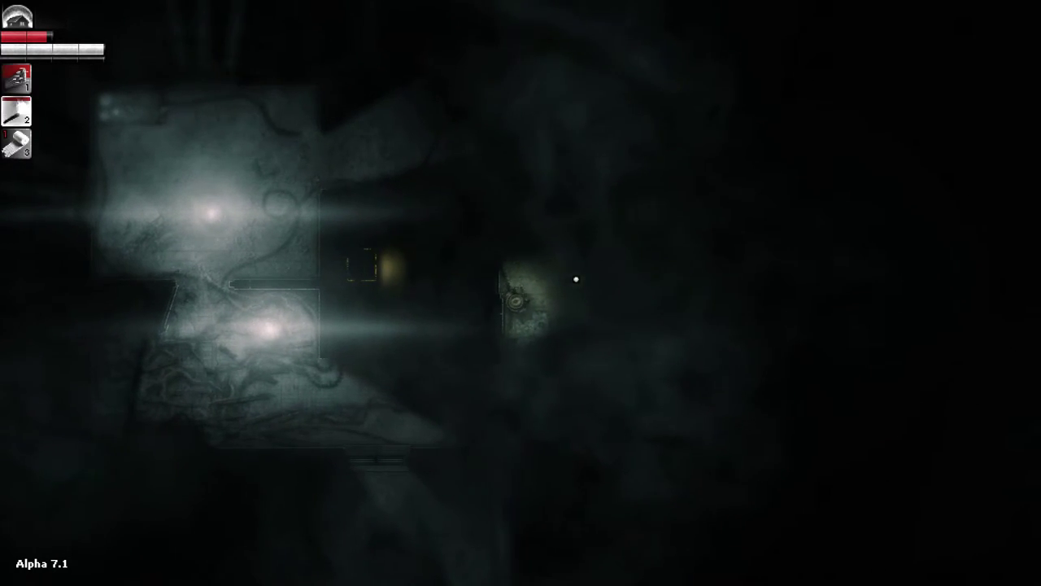
{"action": "left_click", "coordinate": [577, 279]}
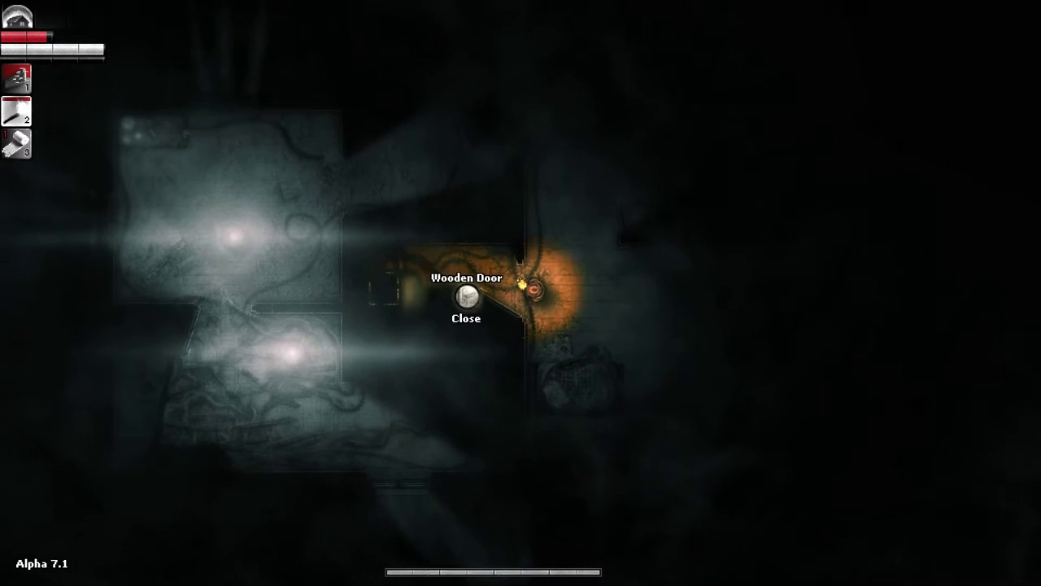
Step: Carry the torch through the rooms and doors until Day 4 dawns
{"action": "key", "text": "w"}
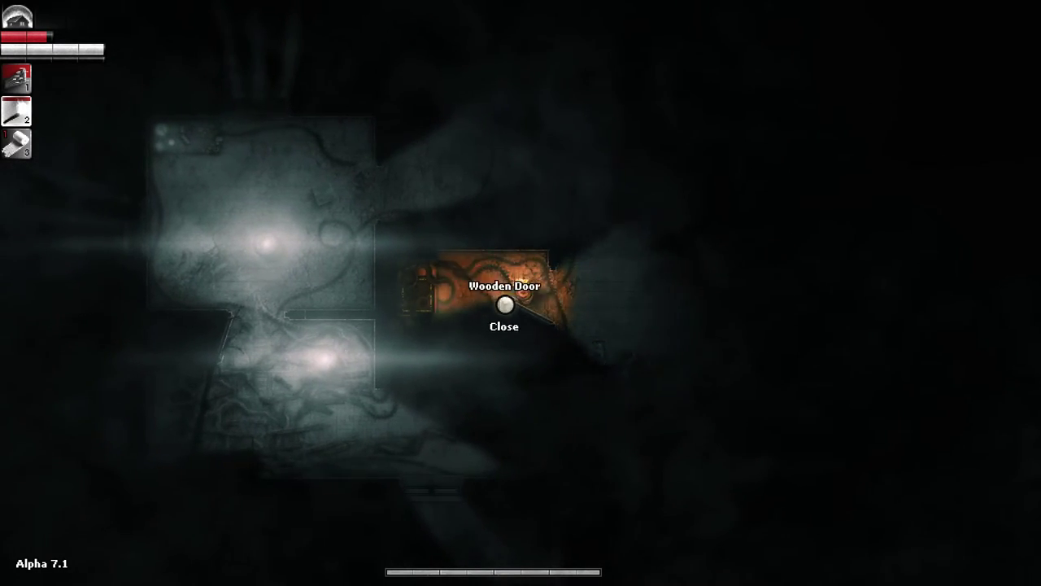
{"action": "key", "text": "s"}
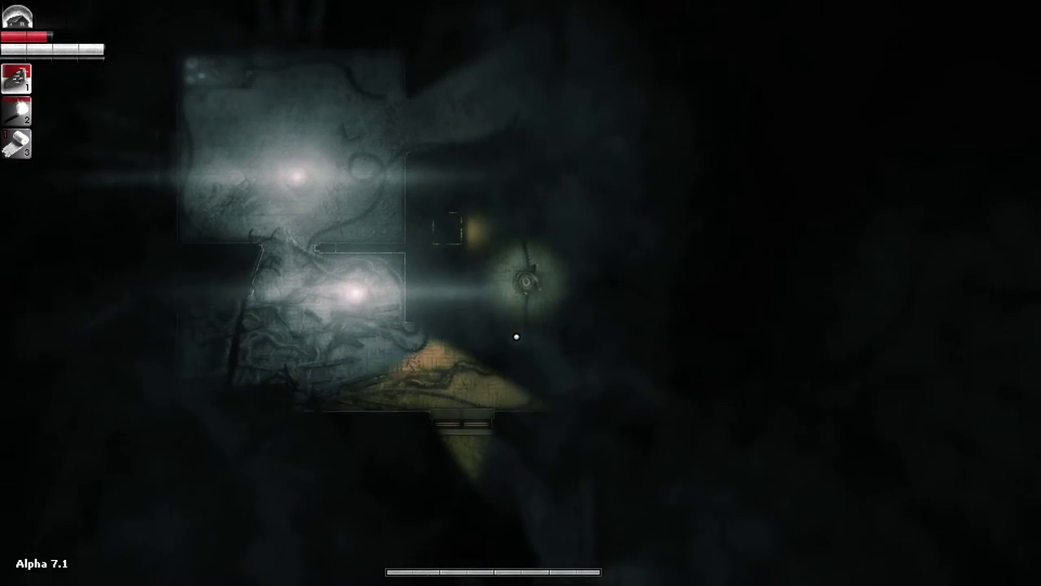
{"action": "key", "text": "s"}
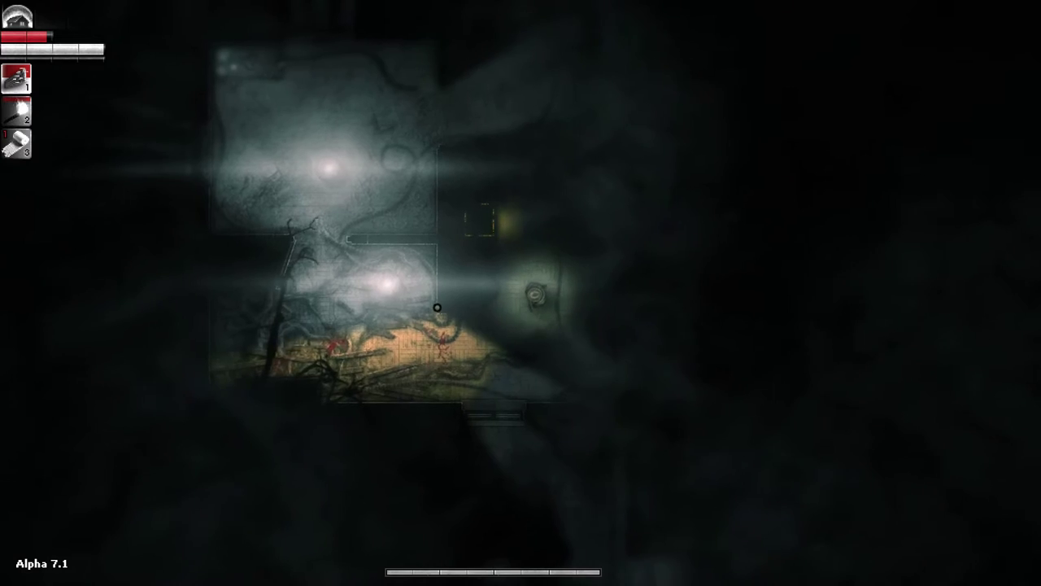
{"action": "key", "text": "d"}
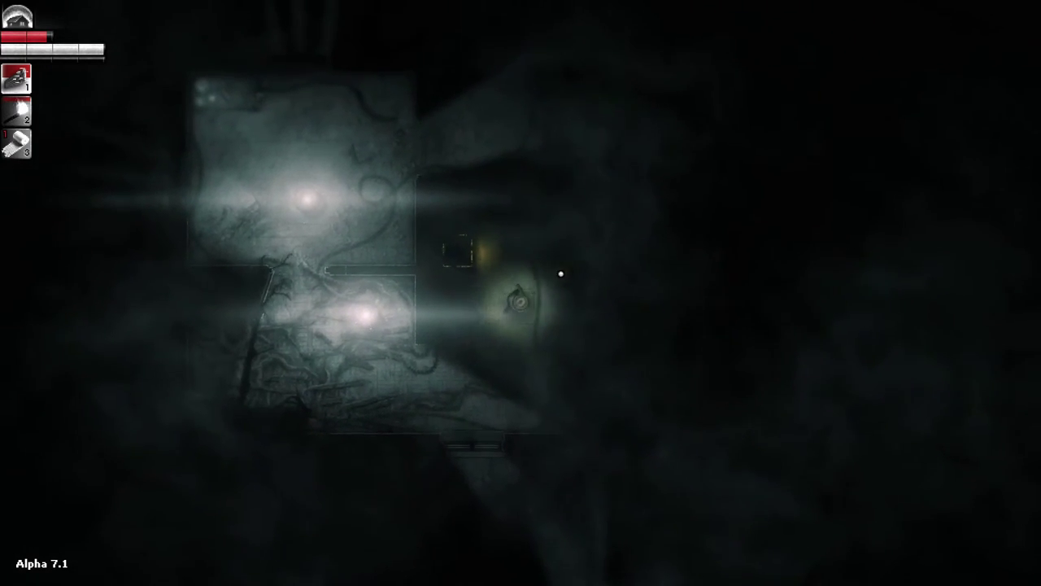
{"action": "key", "text": "e"}
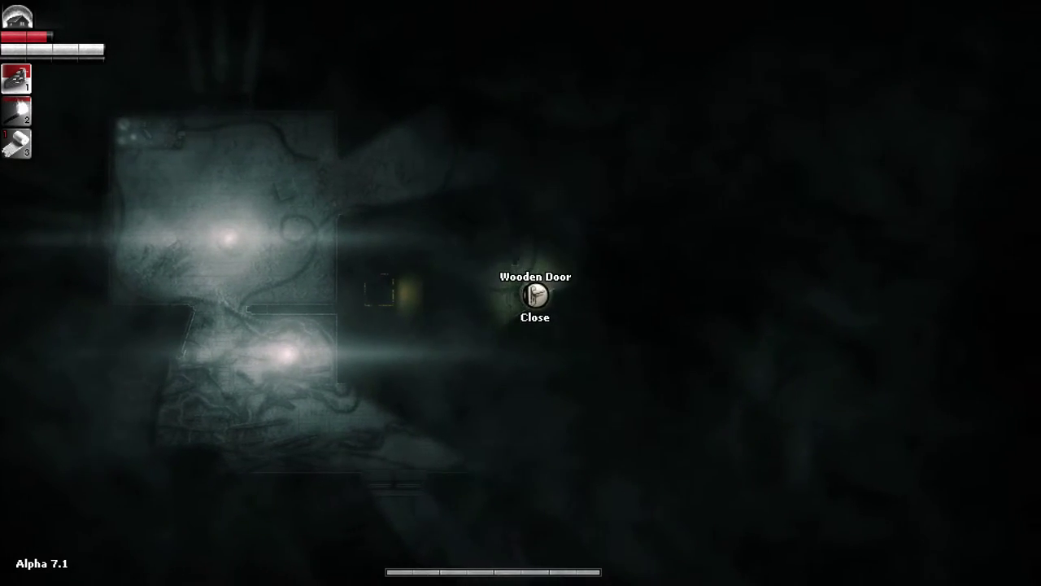
{"action": "key", "text": "d"}
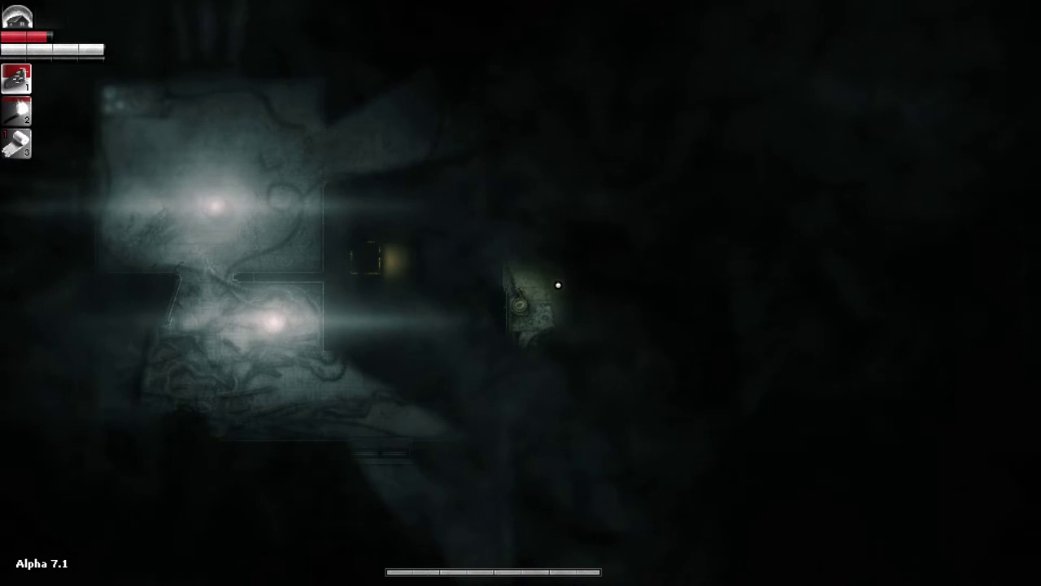
{"action": "key", "text": "d"}
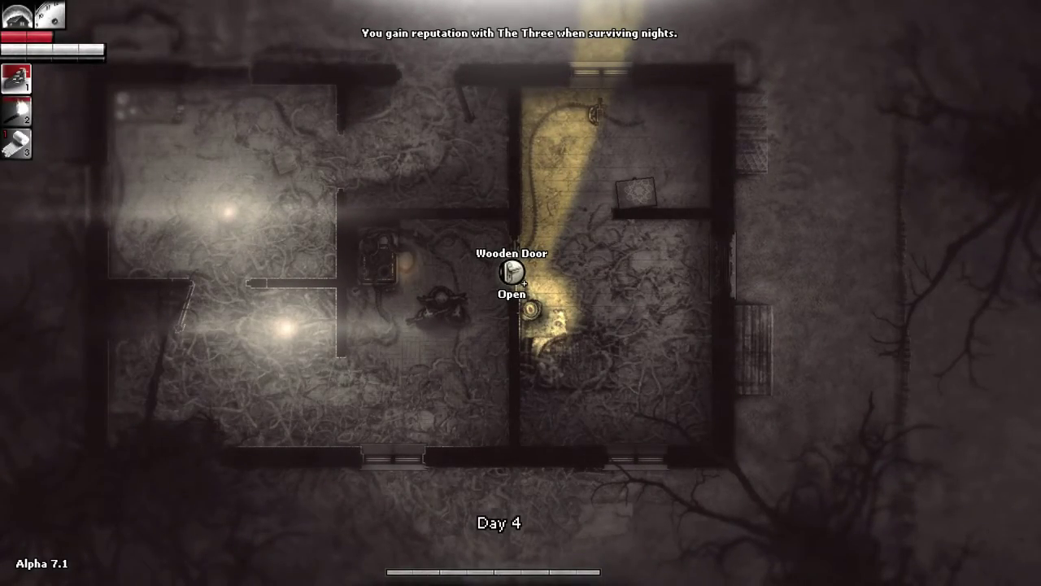
Step: Walk through the middle room and down to the small room by the generator
{"action": "key", "text": "w"}
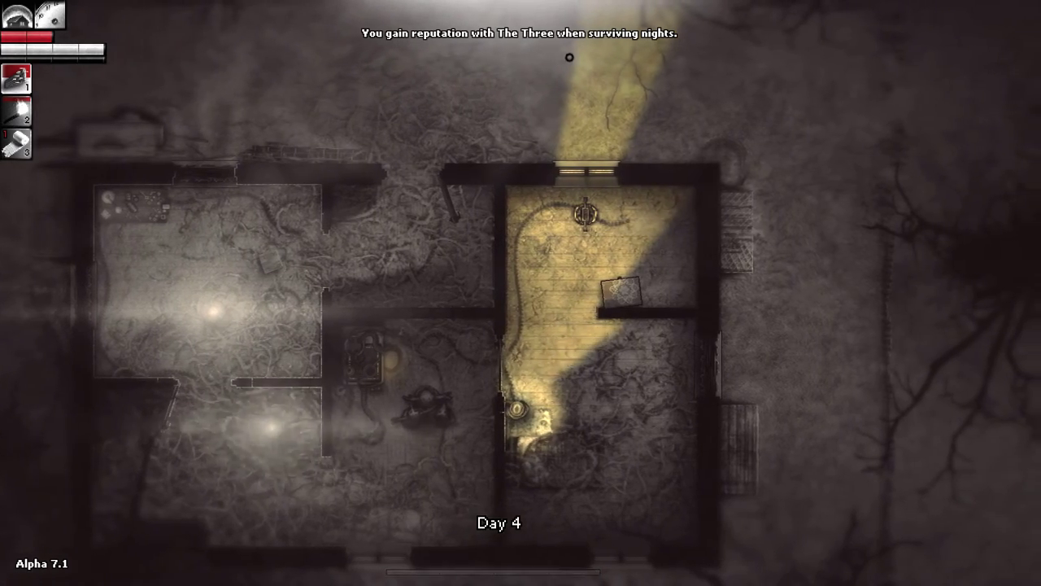
{"action": "key", "text": "s"}
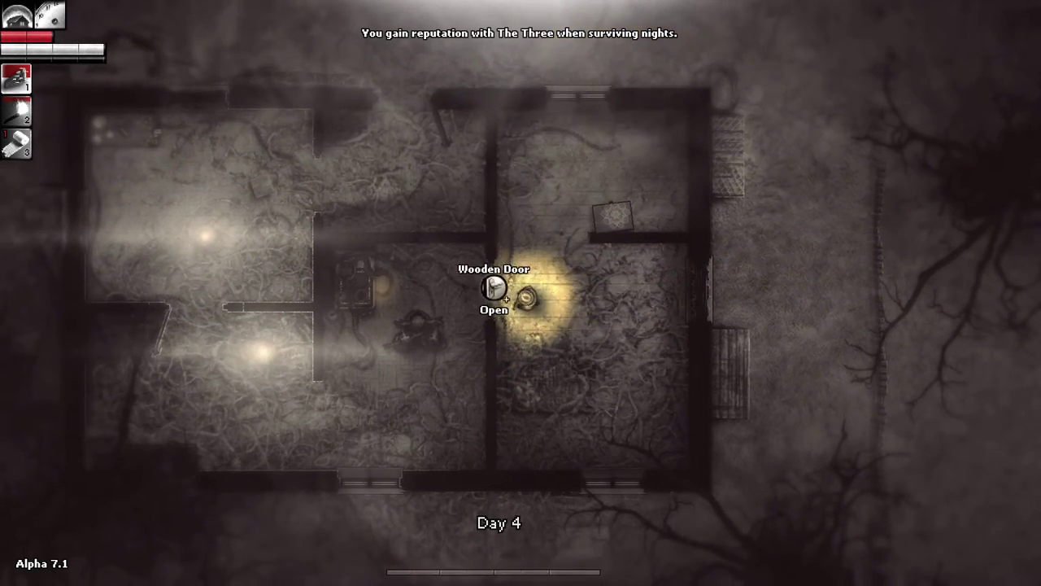
{"action": "key", "text": "e"}
{"action": "key", "text": "a"}
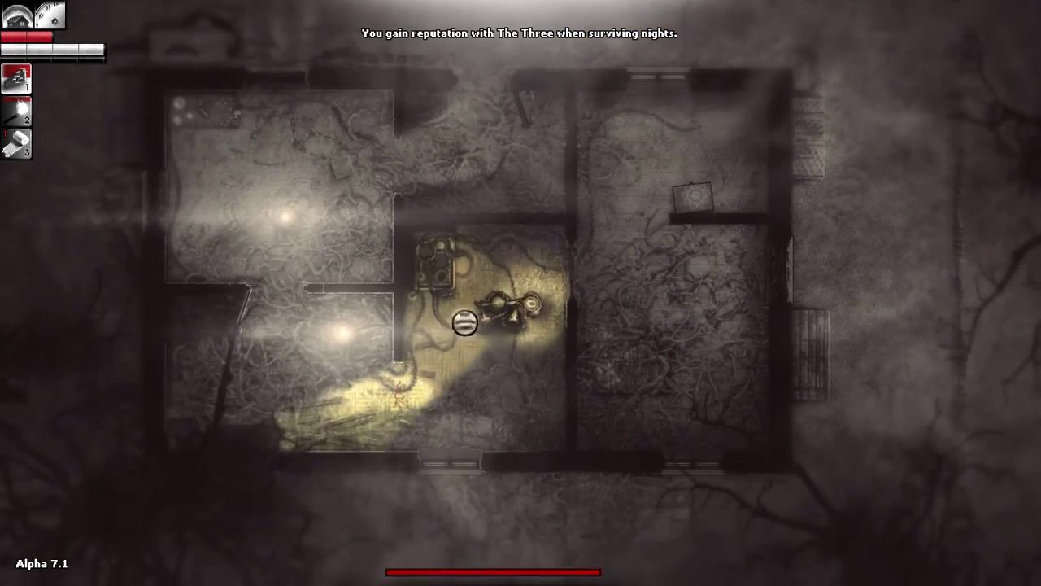
{"action": "key", "text": "s"}
{"action": "key", "text": "d"}
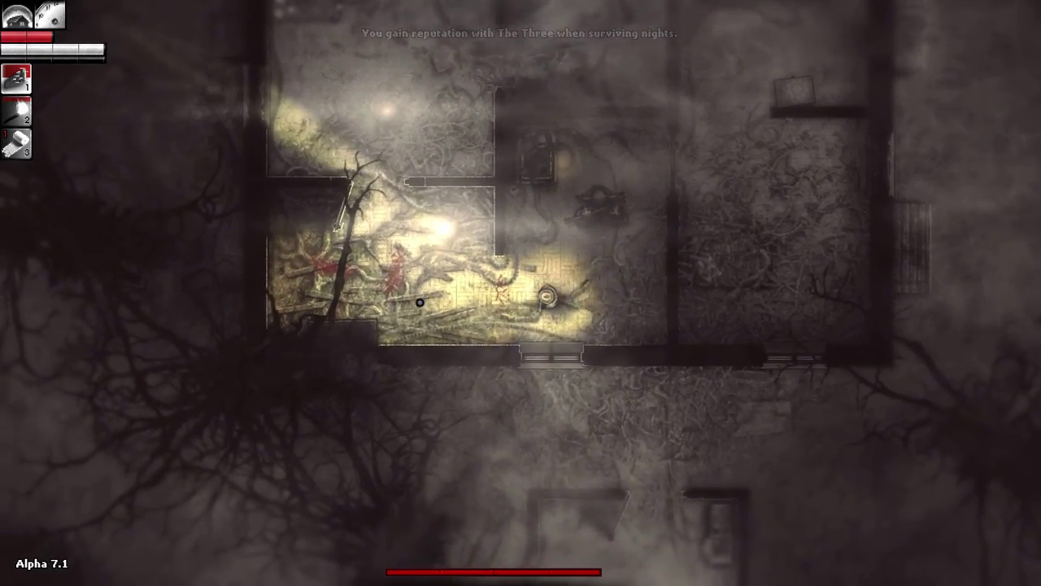
{"action": "key", "text": "a"}
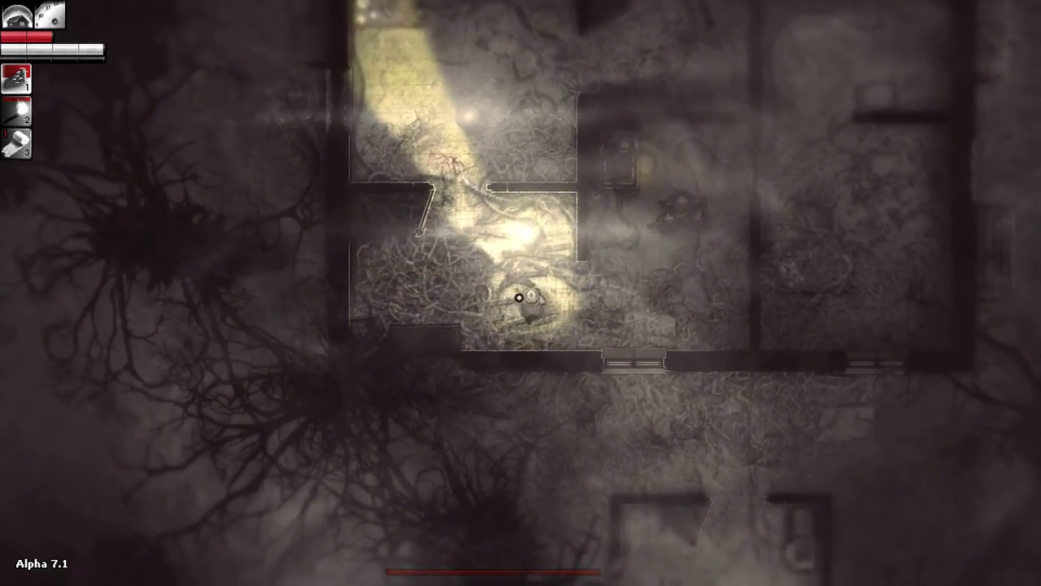
{"action": "key", "text": "s"}
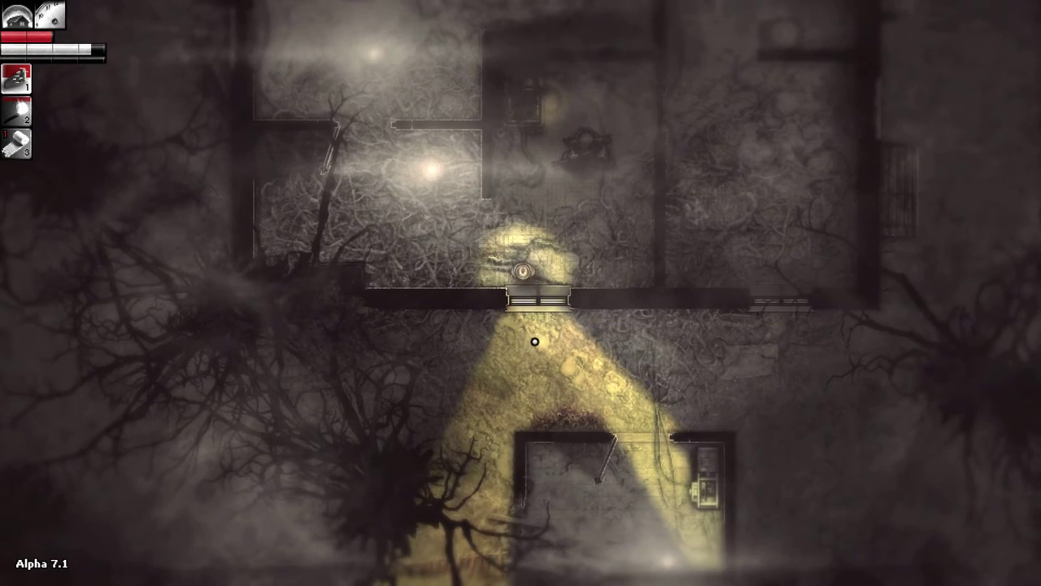
{"action": "key", "text": "s"}
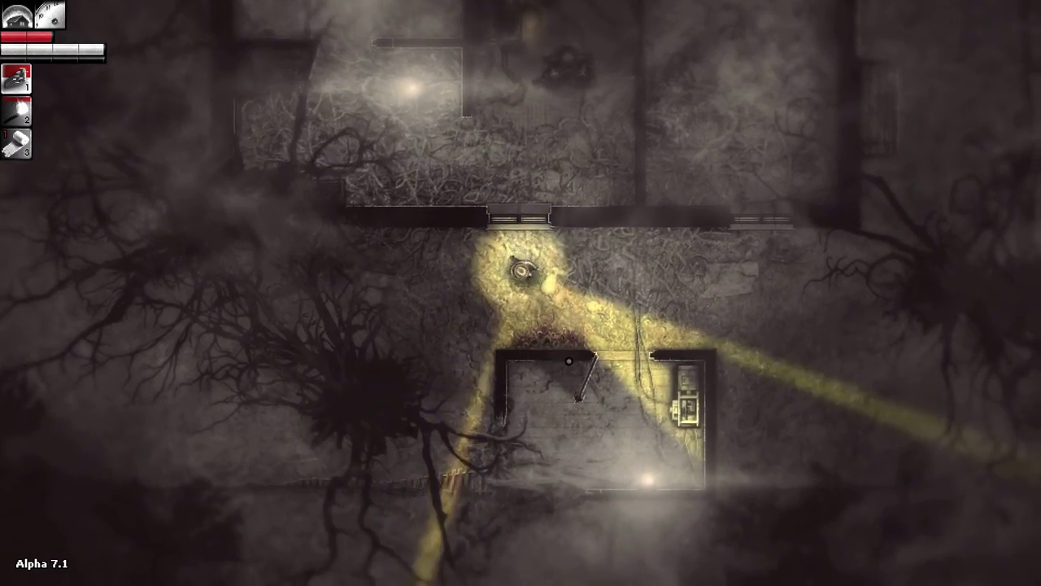
{"action": "key", "text": "s"}
{"action": "key", "text": "d"}
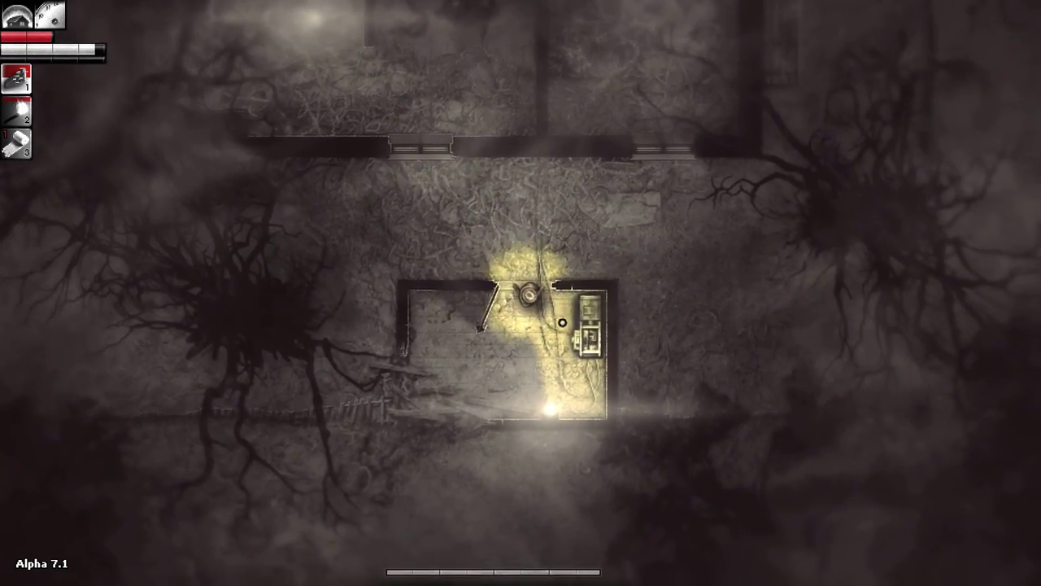
Step: Return to the lit room, search the wardrobe and walk up to the workbench
{"action": "key", "text": "w"}
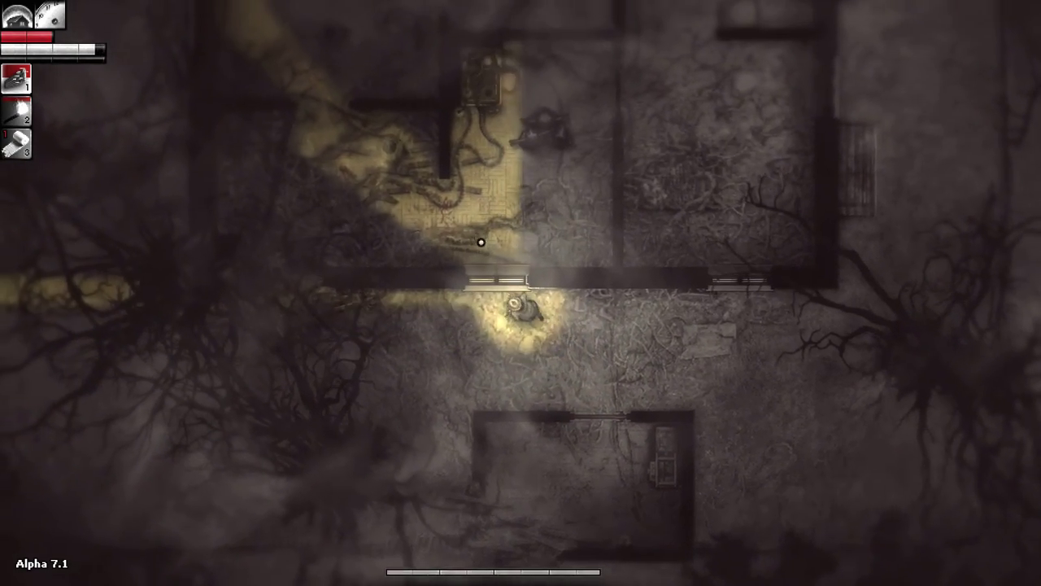
{"action": "key", "text": "w"}
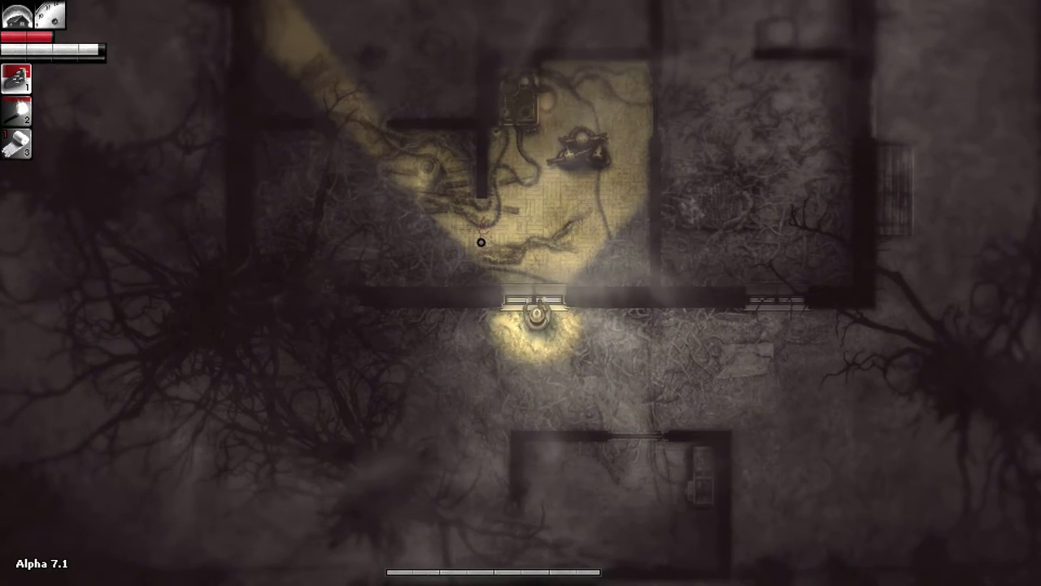
{"action": "key", "text": "w"}
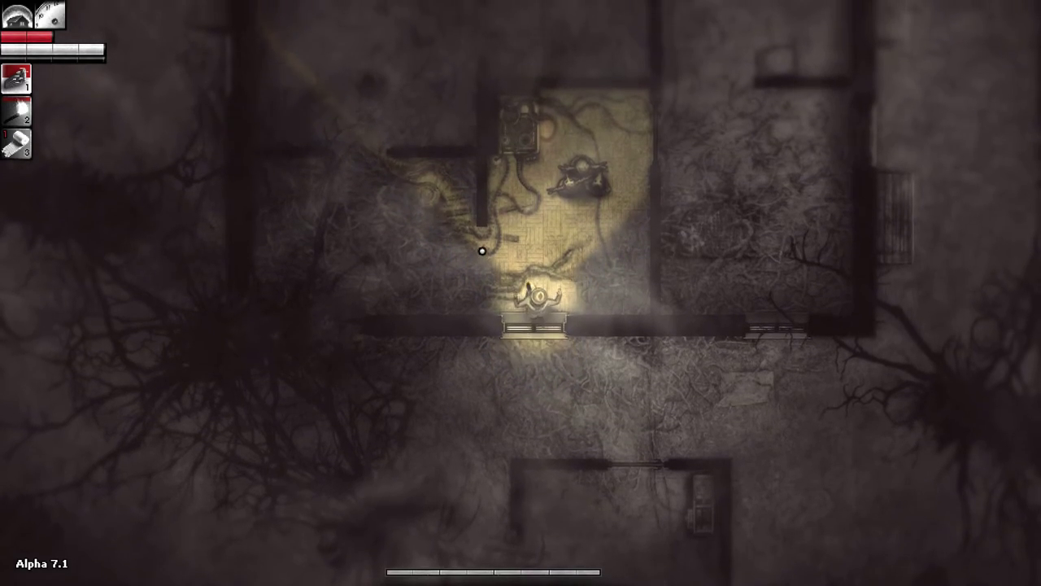
{"action": "key", "text": "a"}
{"action": "key", "text": "a"}
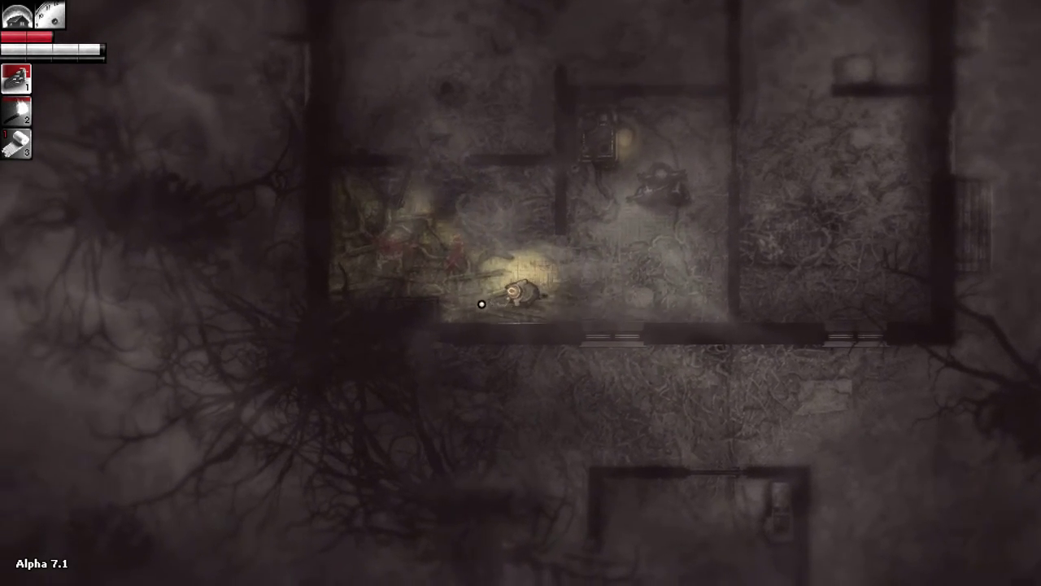
{"action": "key", "text": "e"}
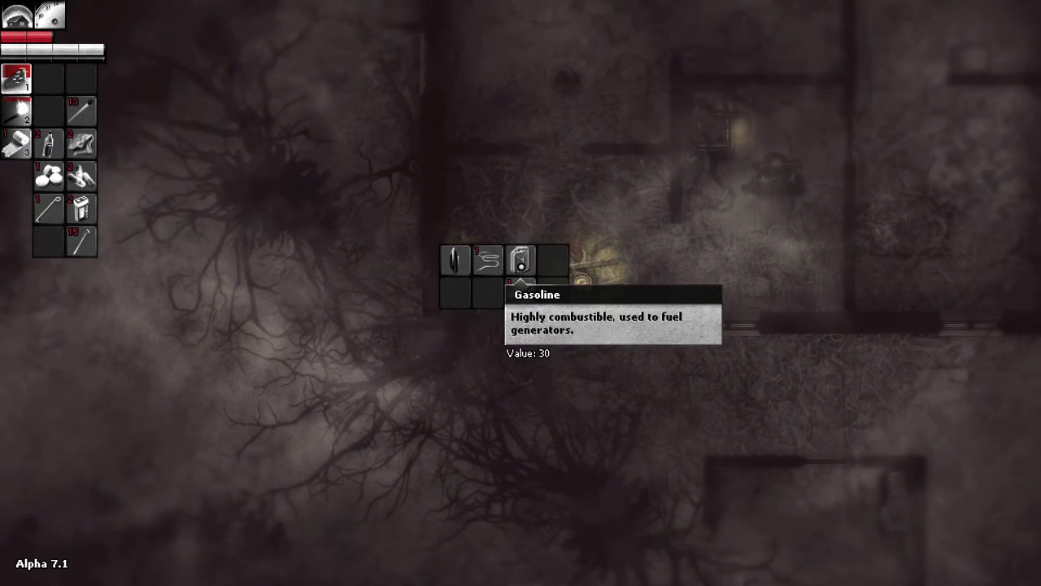
{"action": "key", "text": "Escape"}
{"action": "key", "text": "w"}
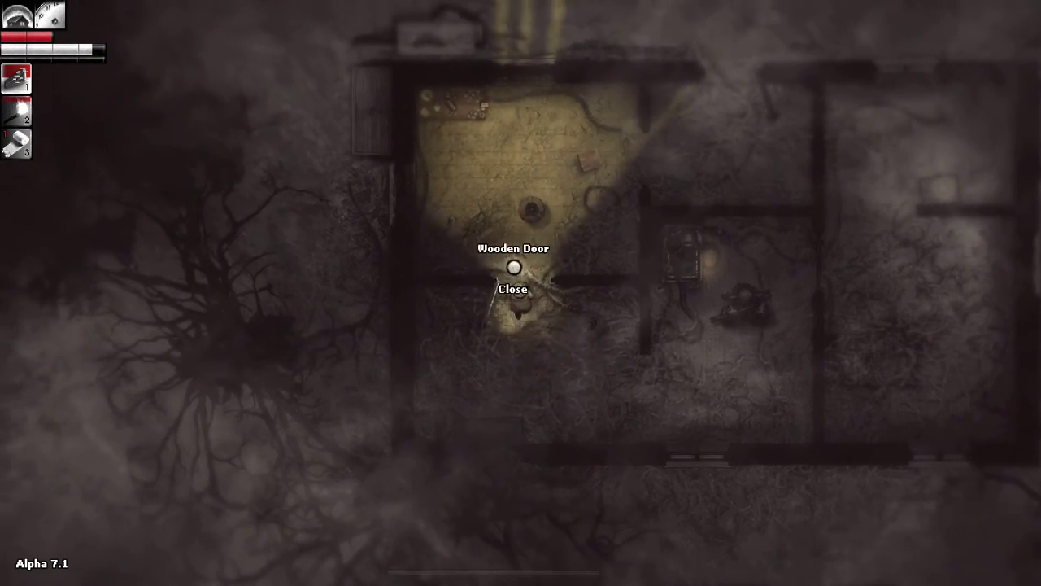
{"action": "key", "text": "w"}
Step: Use the workbench, shift the battery stack to another storage slot and close it
{"action": "key", "text": "e"}
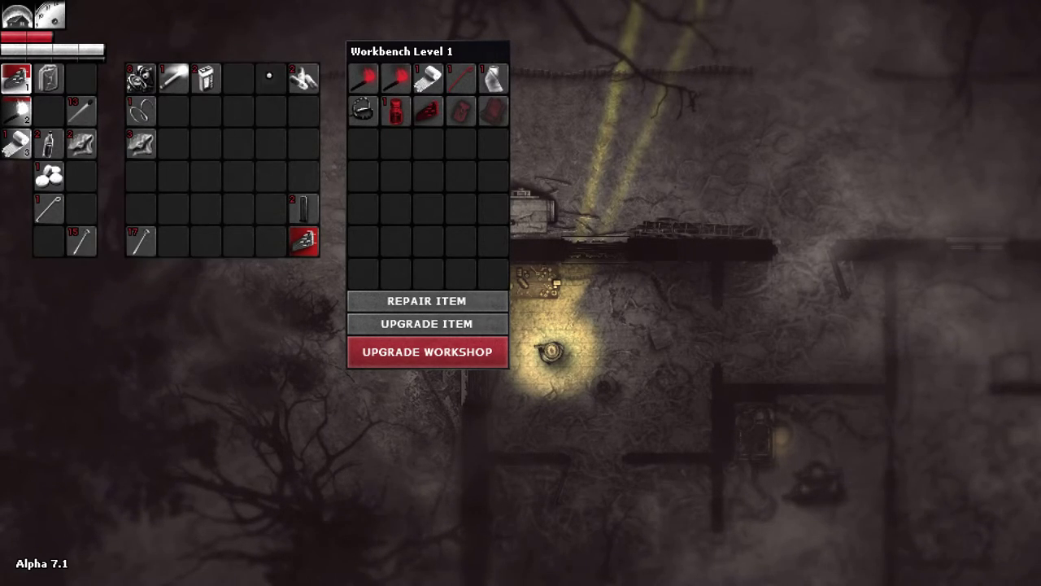
{"action": "left_click_drag", "start_coordinate": [205, 77], "coordinate": [283, 168]}
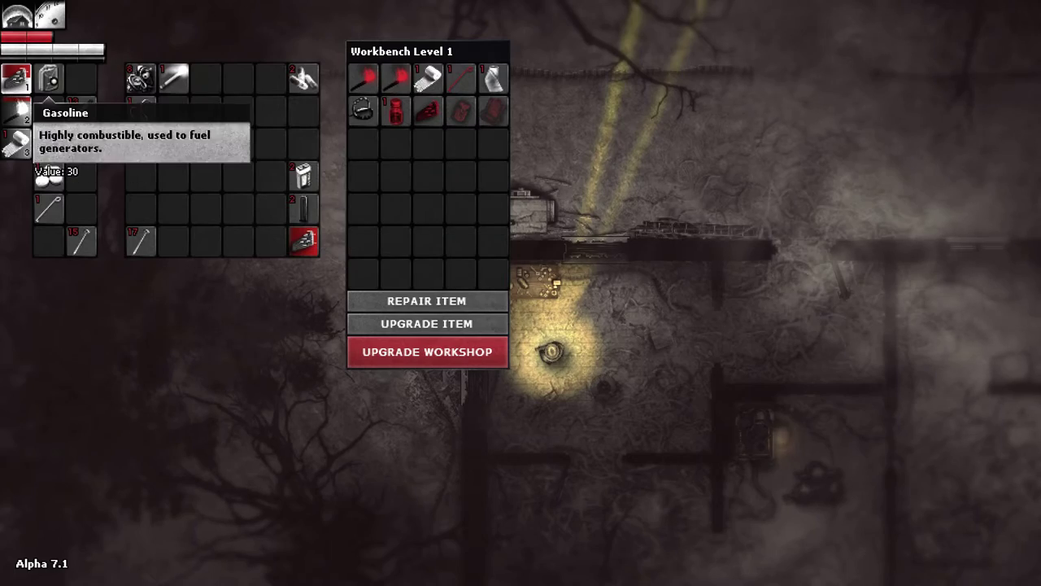
{"action": "key", "text": "Escape"}
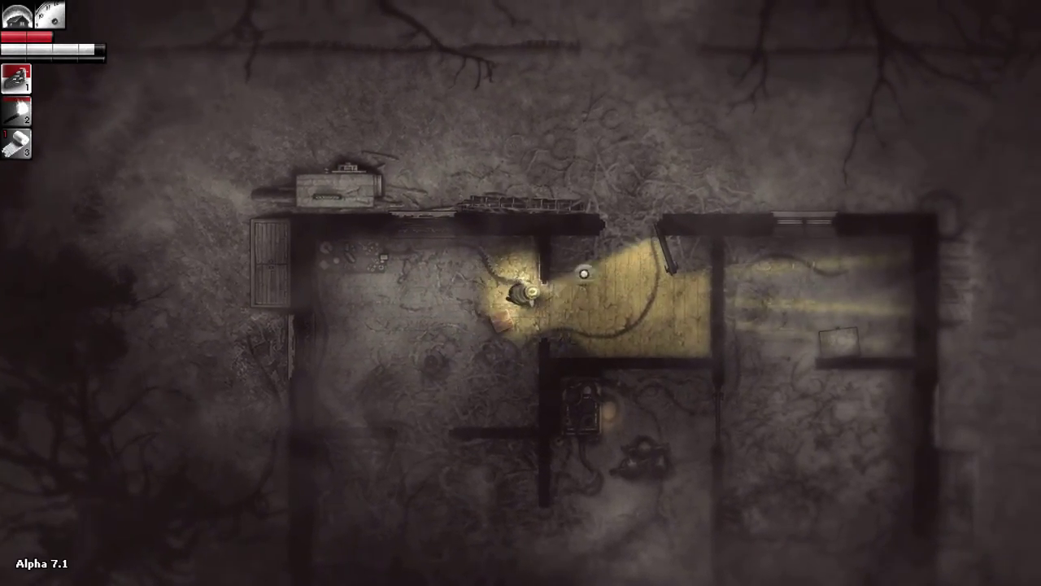
Step: Walk out through the doorway and along the hideout's outer wall
{"action": "key", "text": "w"}
{"action": "key", "text": "w"}
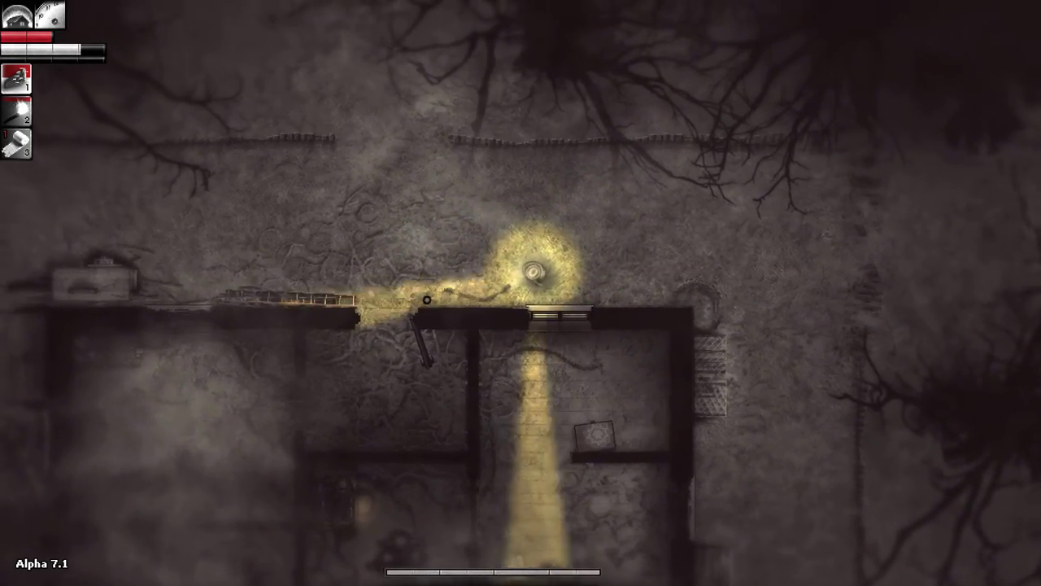
{"action": "key", "text": "a"}
{"action": "key", "text": "a"}
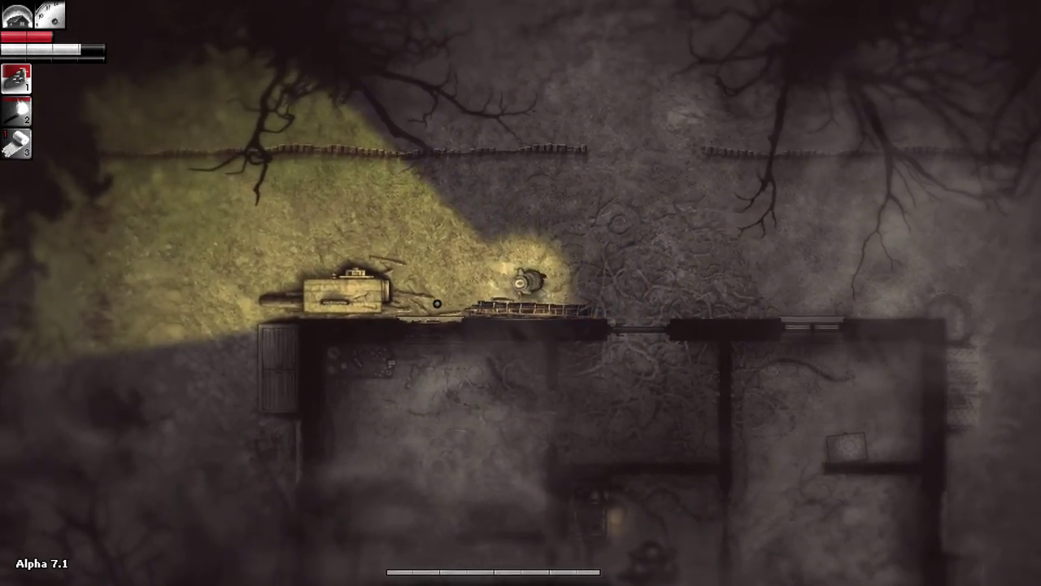
{"action": "key", "text": "a"}
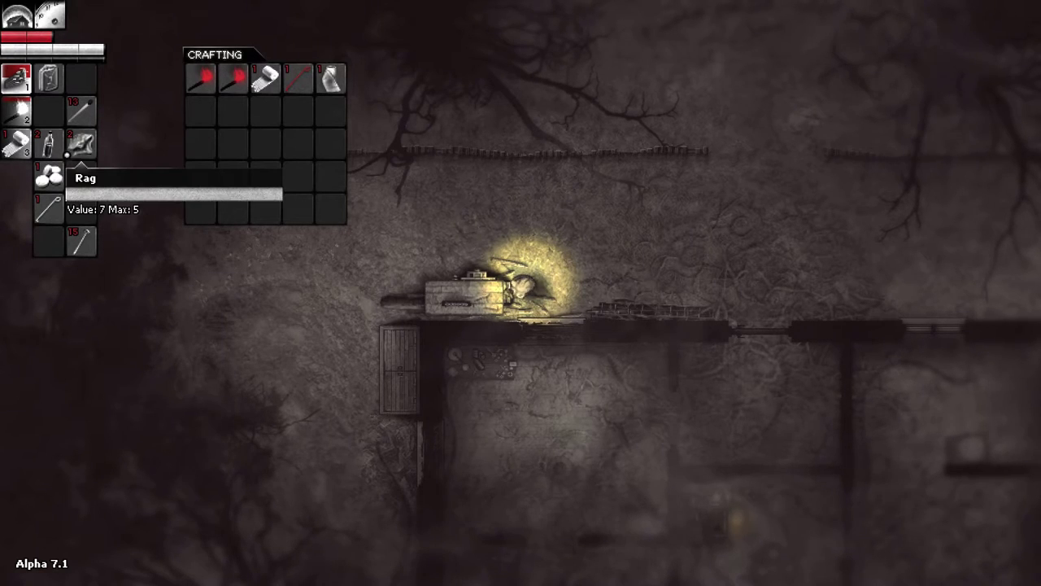
Step: Swap the torch and gasoline can slots, close the inventory and switch on the flashlight
{"action": "left_click_drag", "start_coordinate": [16, 110], "coordinate": [48, 78]}
{"action": "key", "text": "Tab"}
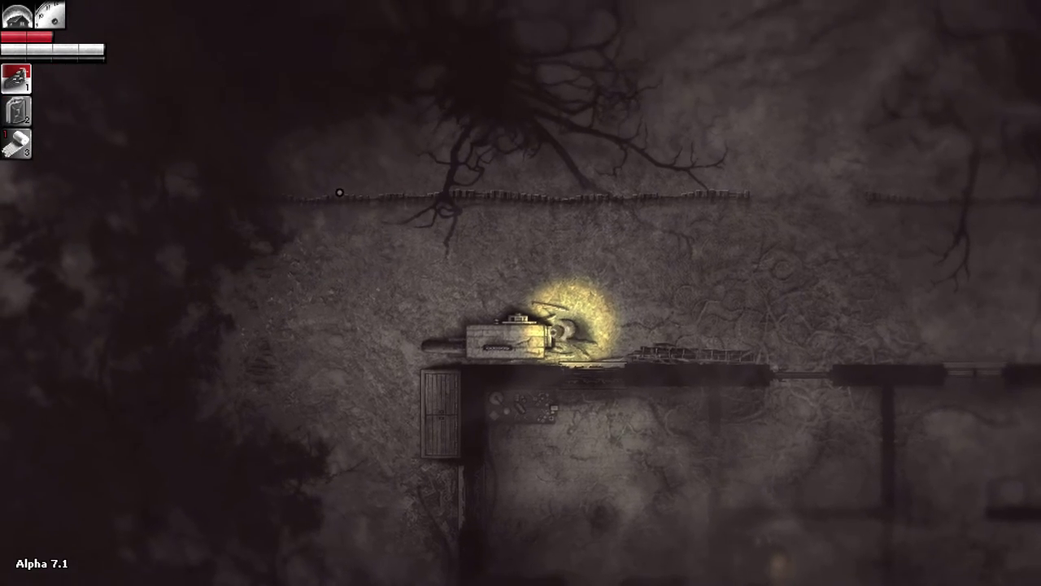
{"action": "middle_click", "coordinate": [188, 139]}
{"action": "scroll", "coordinate": [505, 301], "scroll_direction": "down", "scroll_amount": 1}
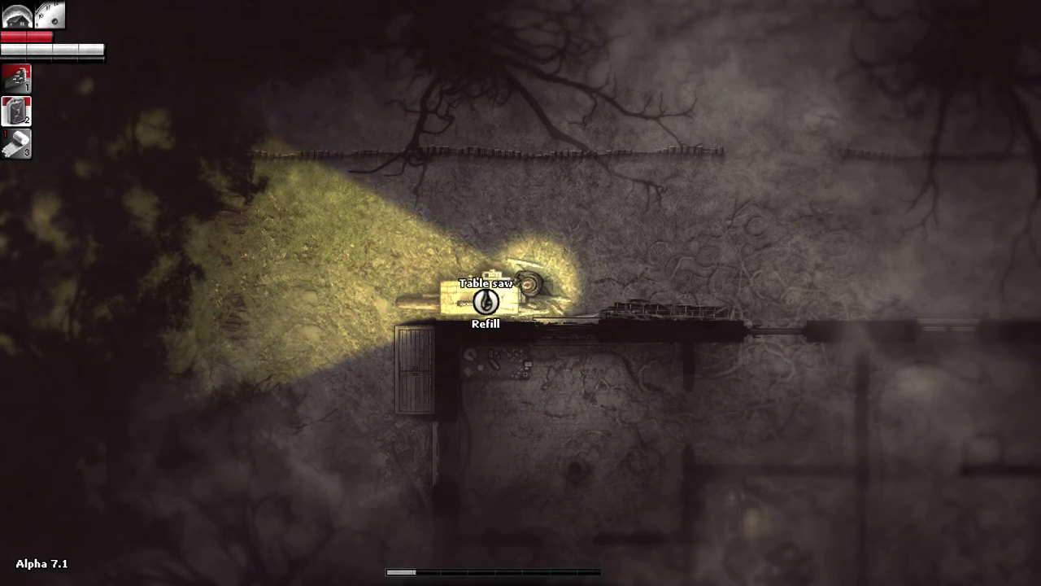
Step: Check the table saw's panel: 4 fuel with logs loaded
{"action": "key", "text": "w"}
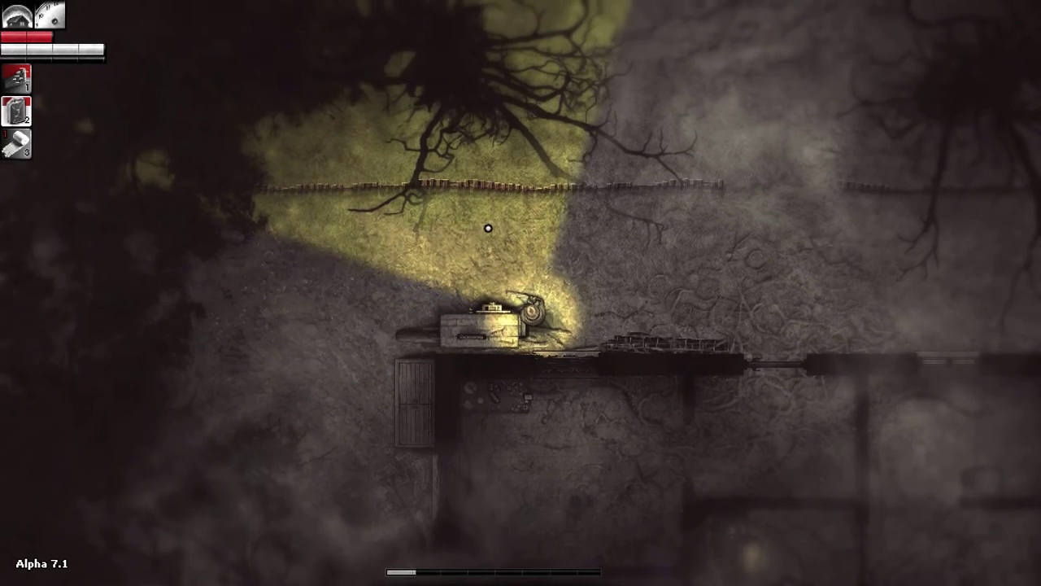
{"action": "key", "text": "s"}
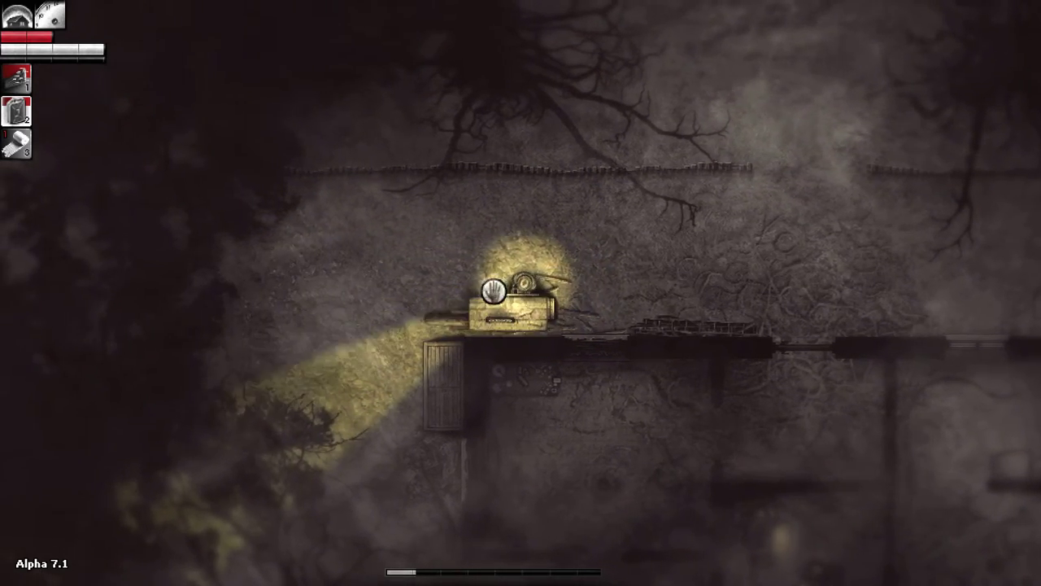
{"action": "key", "text": "e"}
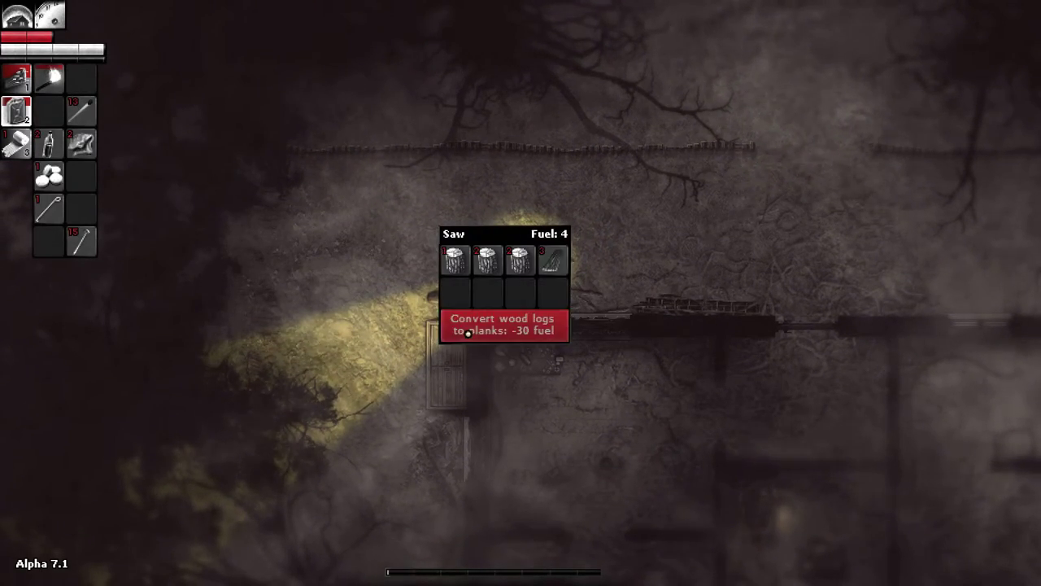
{"action": "key", "text": "Escape"}
Step: Walk east along the hideout wall and round the corner to the south-wall window
{"action": "key", "text": "d"}
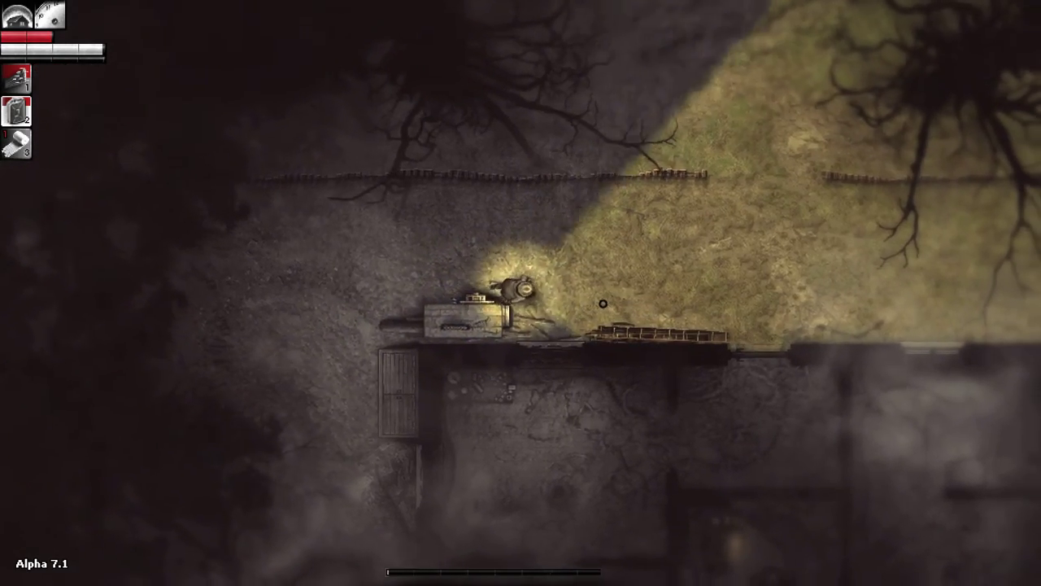
{"action": "key", "text": "d"}
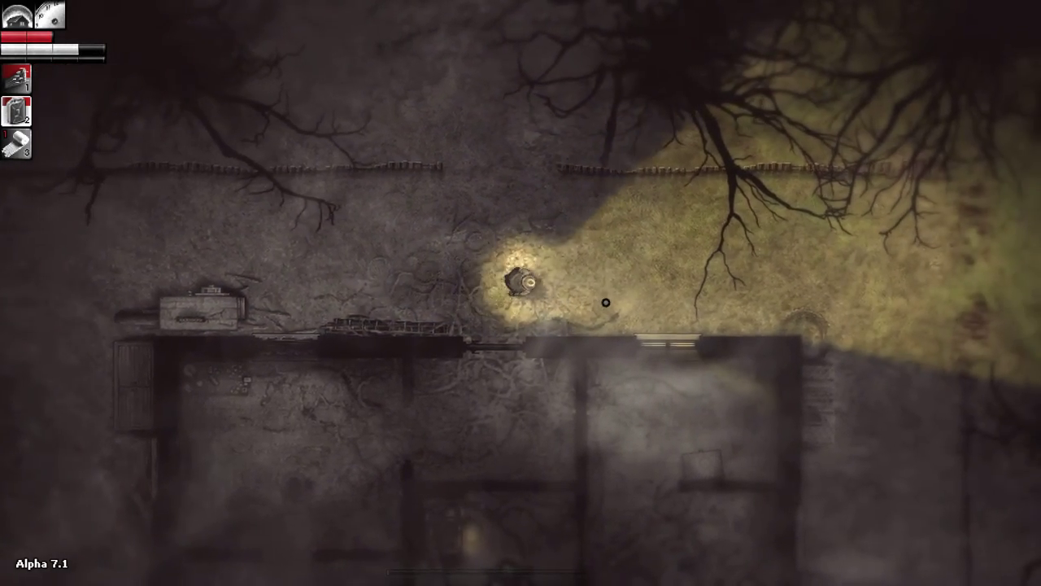
{"action": "key", "text": "d"}
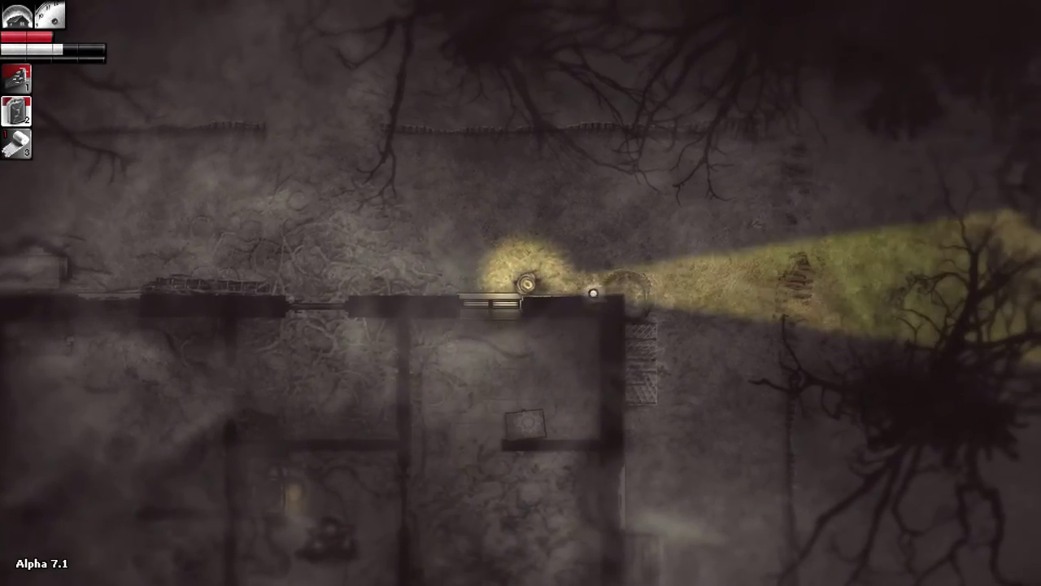
{"action": "key", "text": "s"}
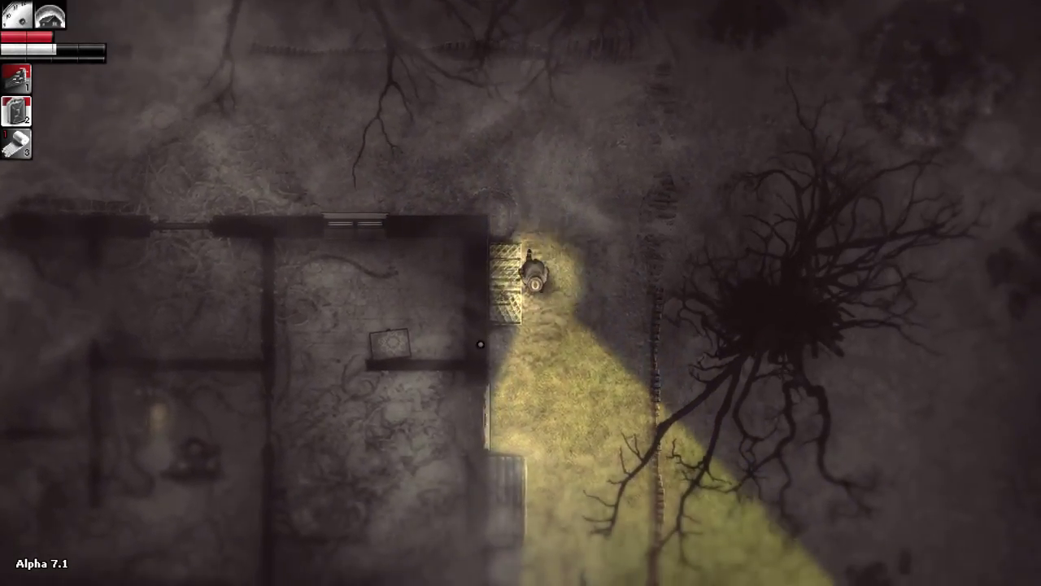
{"action": "key", "text": "s"}
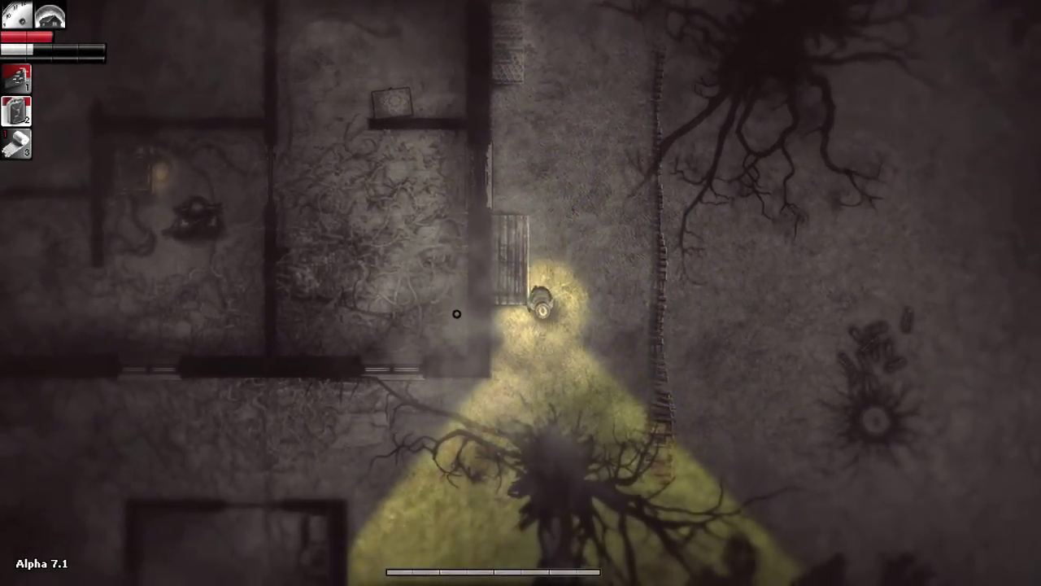
{"action": "key", "text": "w"}
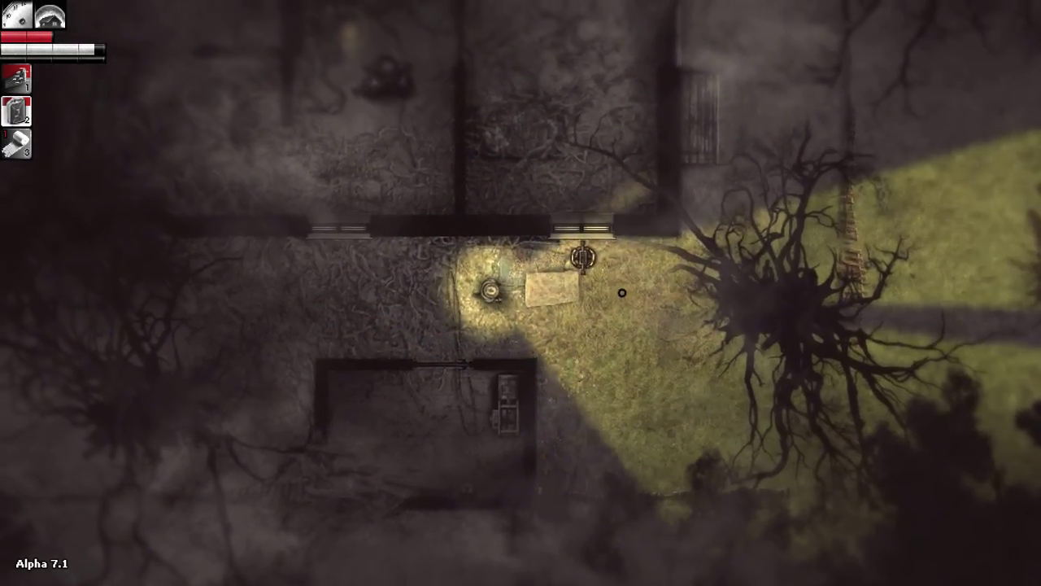
Step: Climb in through the south-wall window into the room beyond
{"action": "key", "text": "w"}
{"action": "left_click", "coordinate": [459, 264]}
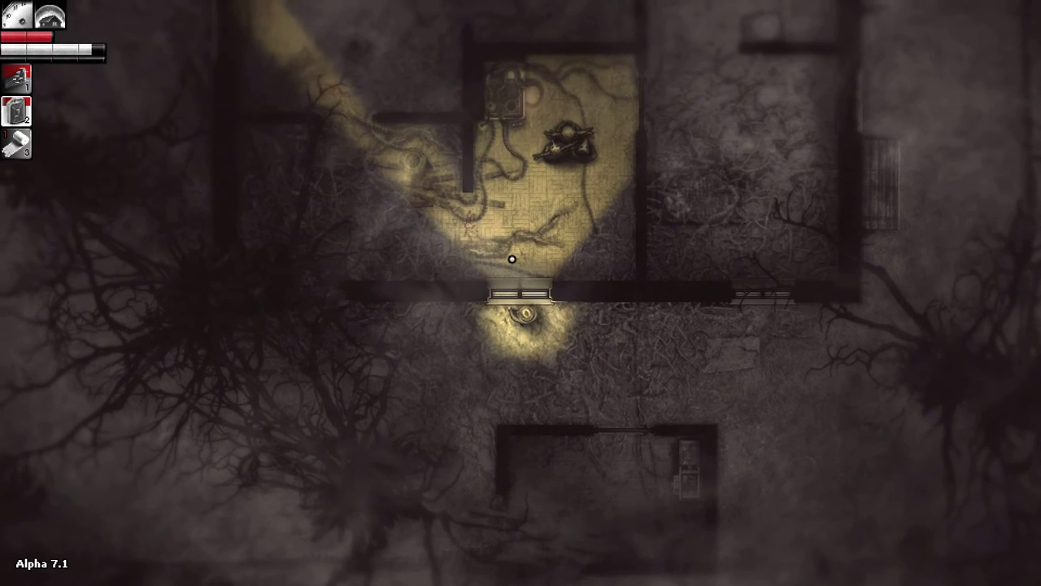
{"action": "key", "text": "w"}
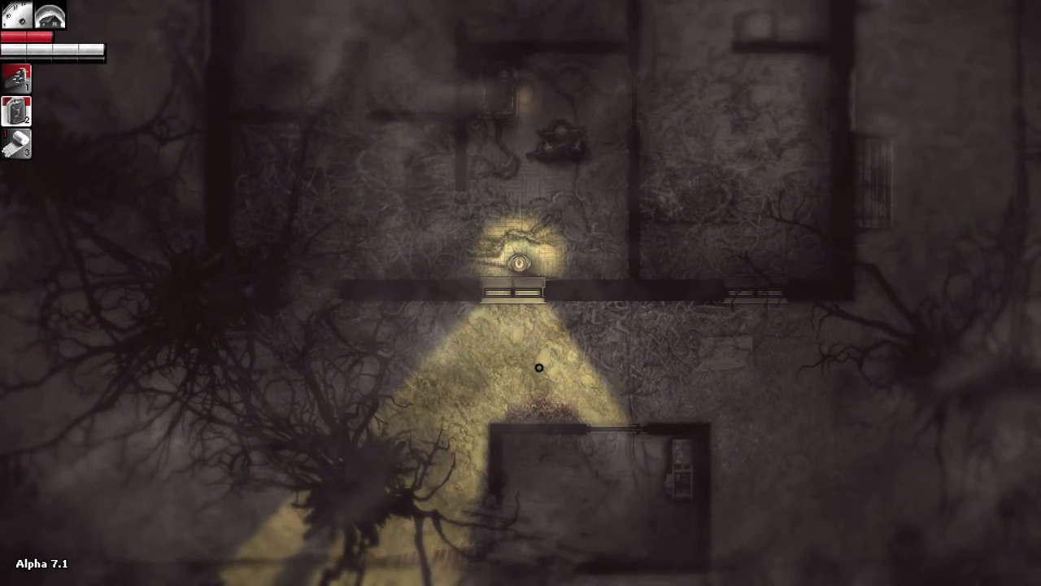
Step: Return to the yard, open the small shed's wooden door, and stand at the generator
{"action": "key", "text": "s"}
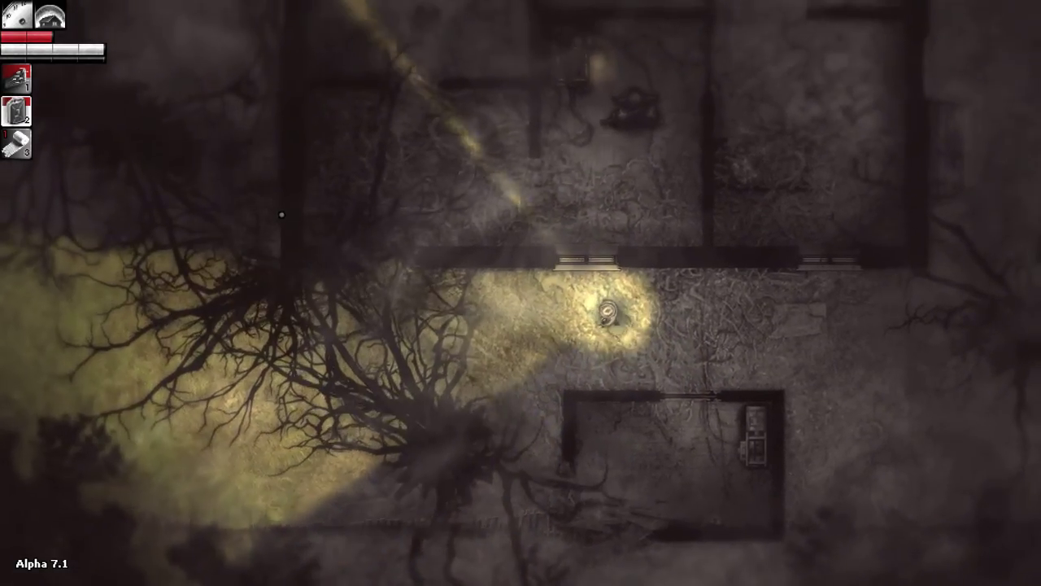
{"action": "key", "text": "s"}
{"action": "left_click", "coordinate": [520, 277]}
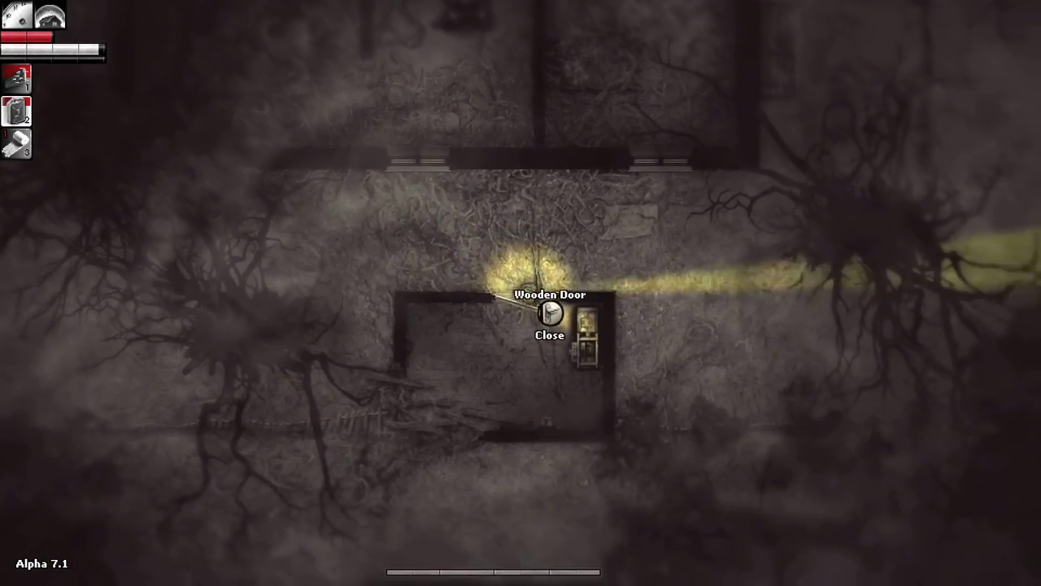
{"action": "key", "text": "s"}
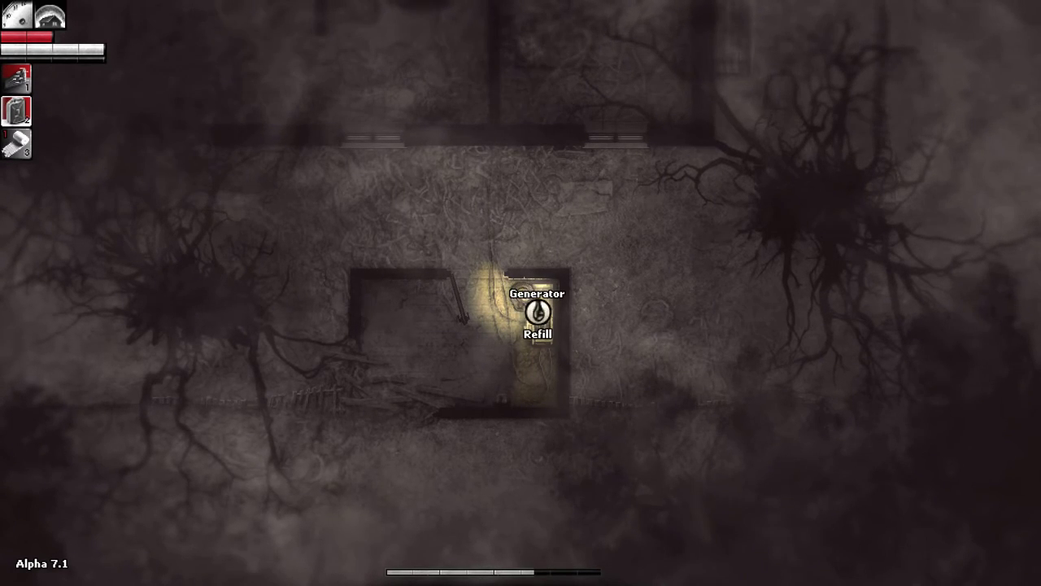
Step: Leave the generator shed and walk north along the west wall to the empty table saw
{"action": "key", "text": "w"}
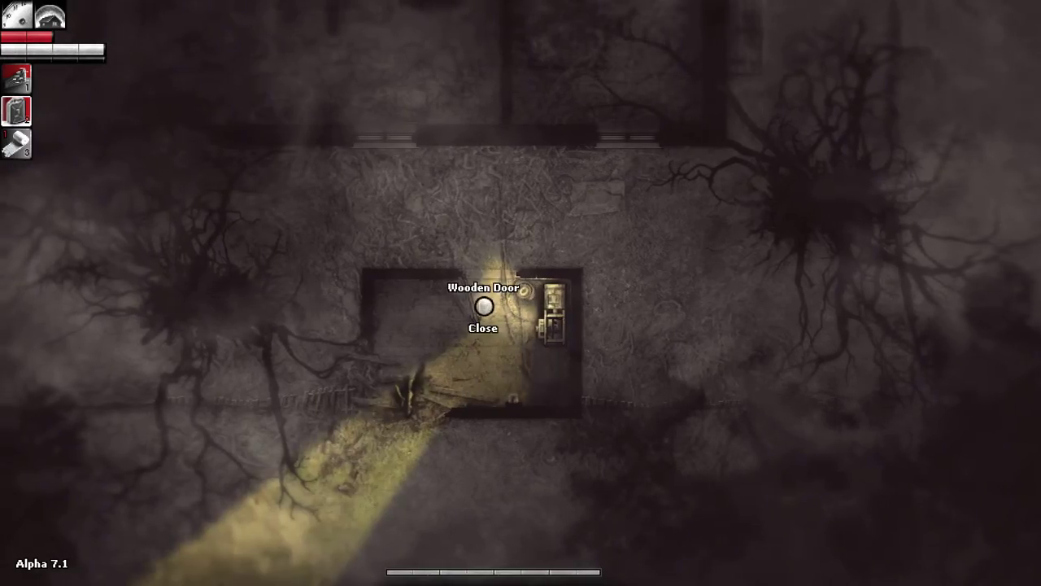
{"action": "key", "text": "a"}
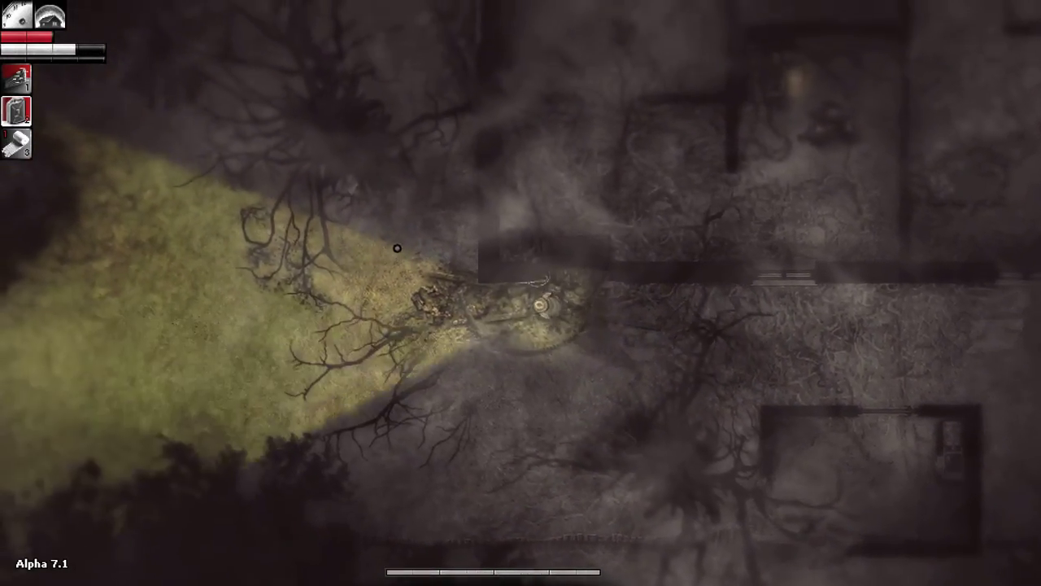
{"action": "key", "text": "w"}
{"action": "key", "text": "w"}
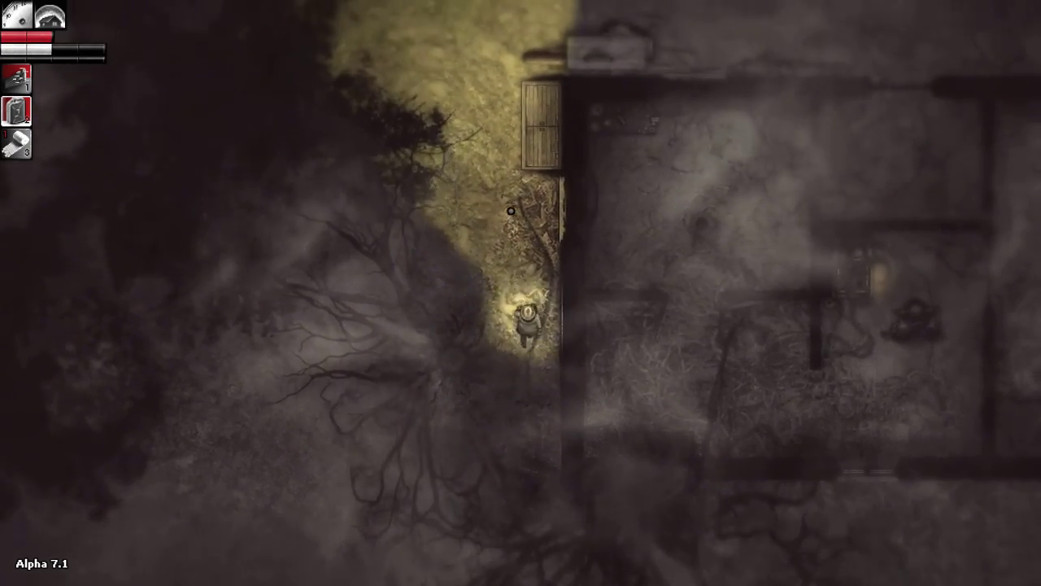
{"action": "key", "text": "w"}
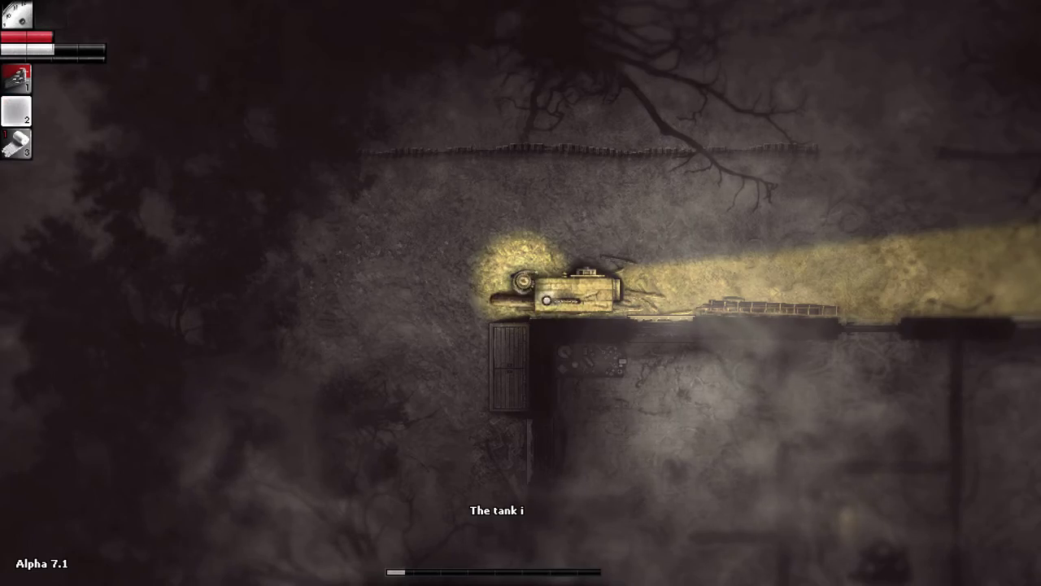
Step: Enter the hideout through the doorway and reach the trader's inner room
{"action": "key", "text": "d"}
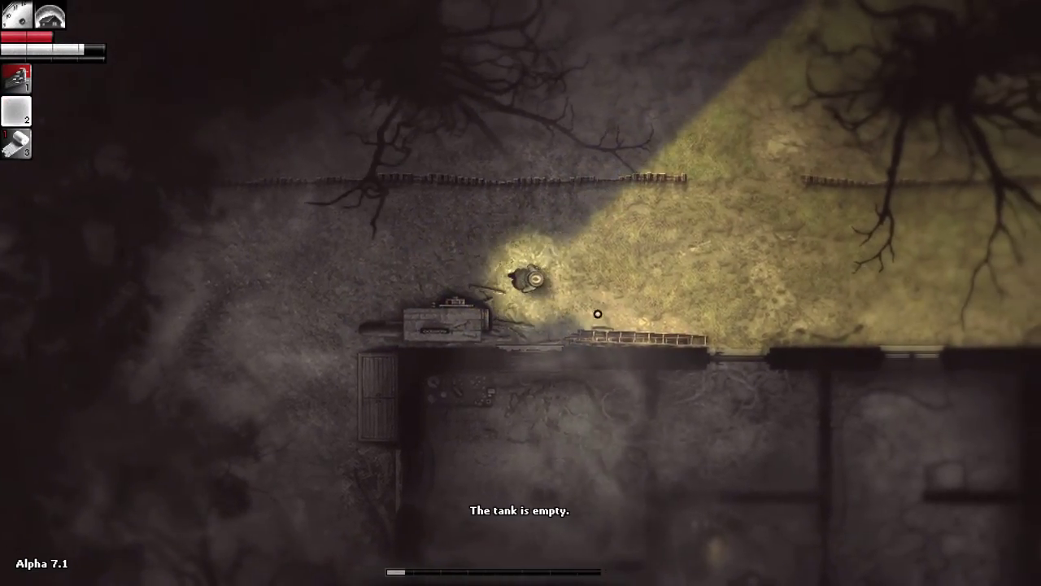
{"action": "key", "text": "d"}
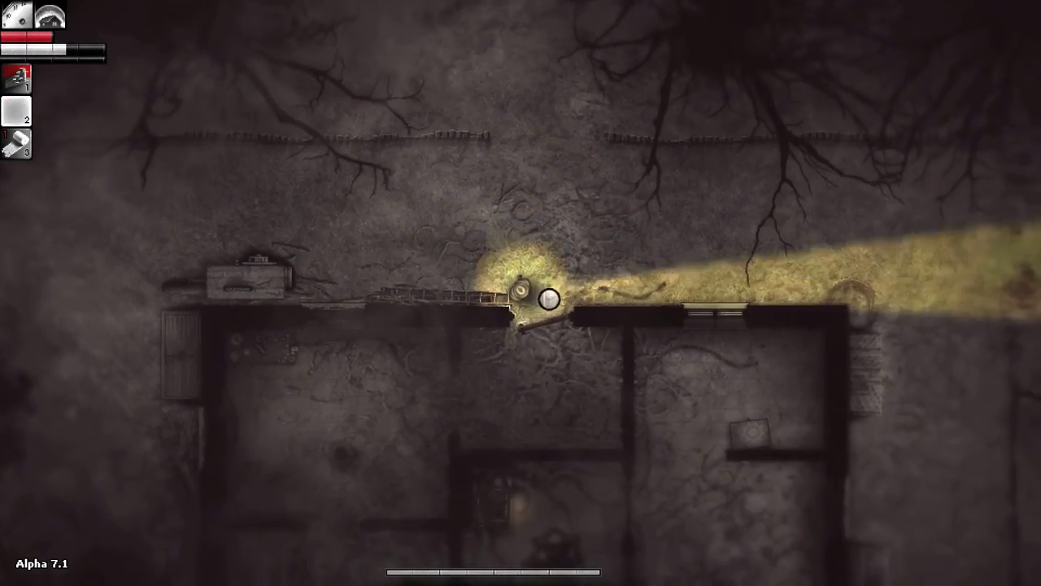
{"action": "key", "text": "s"}
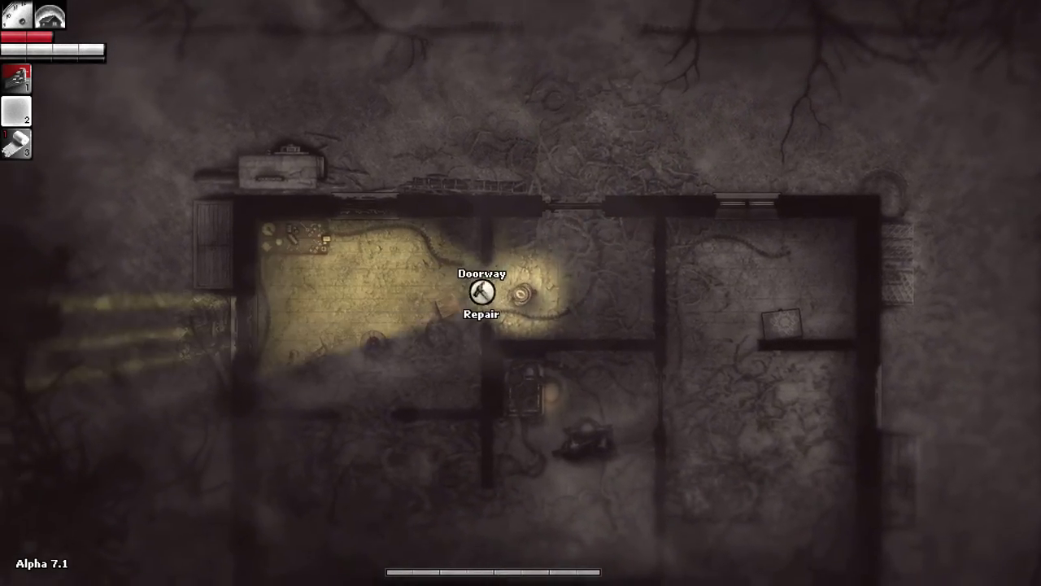
{"action": "key", "text": "s"}
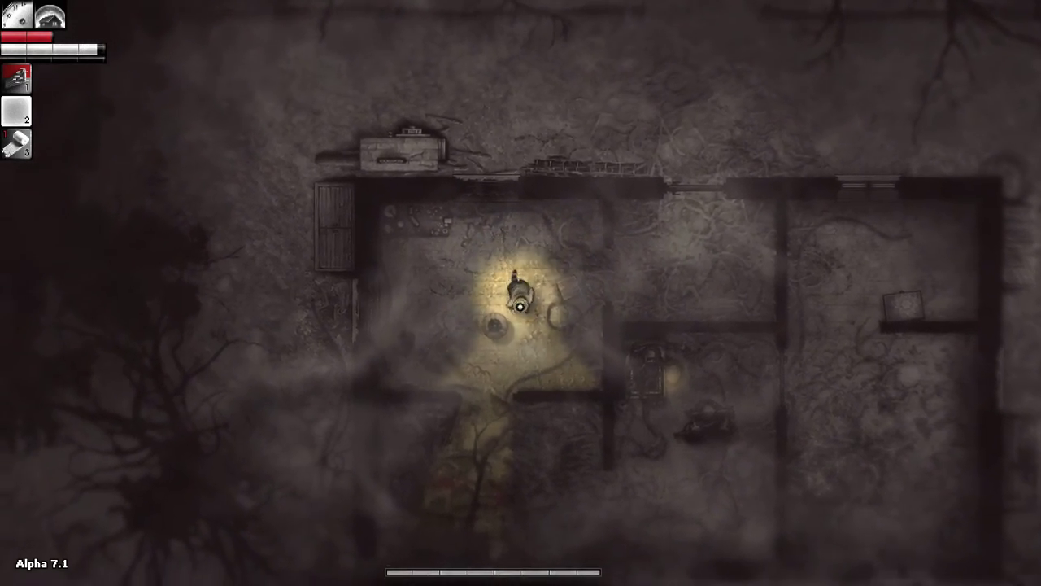
{"action": "key", "text": "s"}
{"action": "key", "text": "d"}
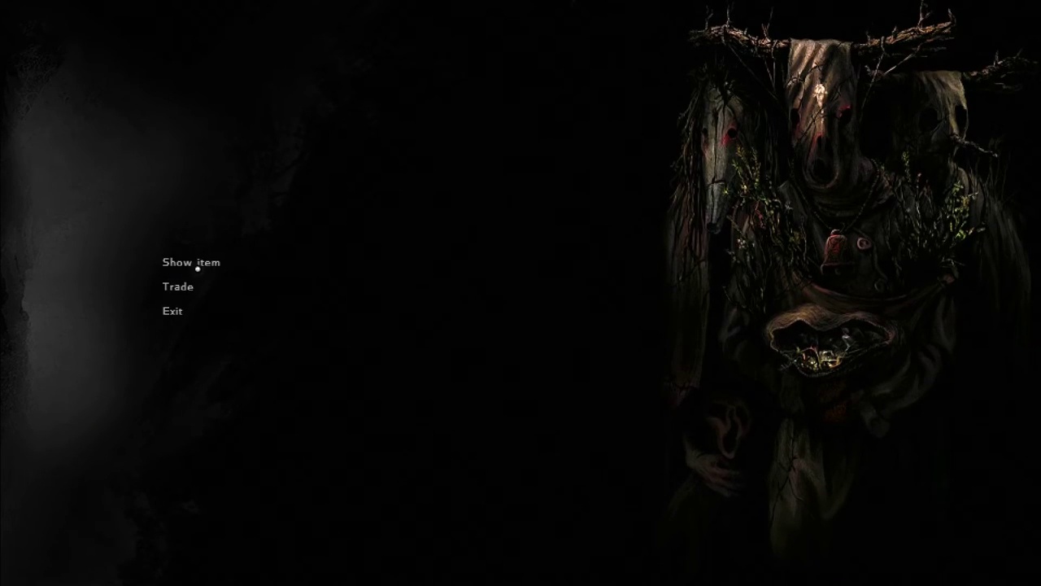
Step: Start trading and add two of the trader's mushrooms to the purchase
{"action": "left_click", "coordinate": [182, 285]}
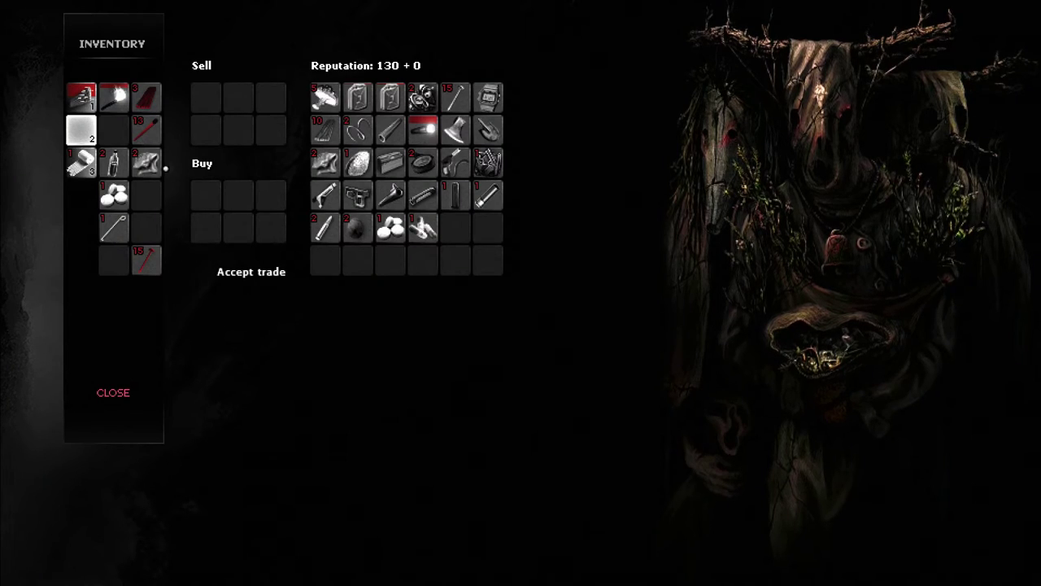
{"action": "left_click", "coordinate": [324, 98]}
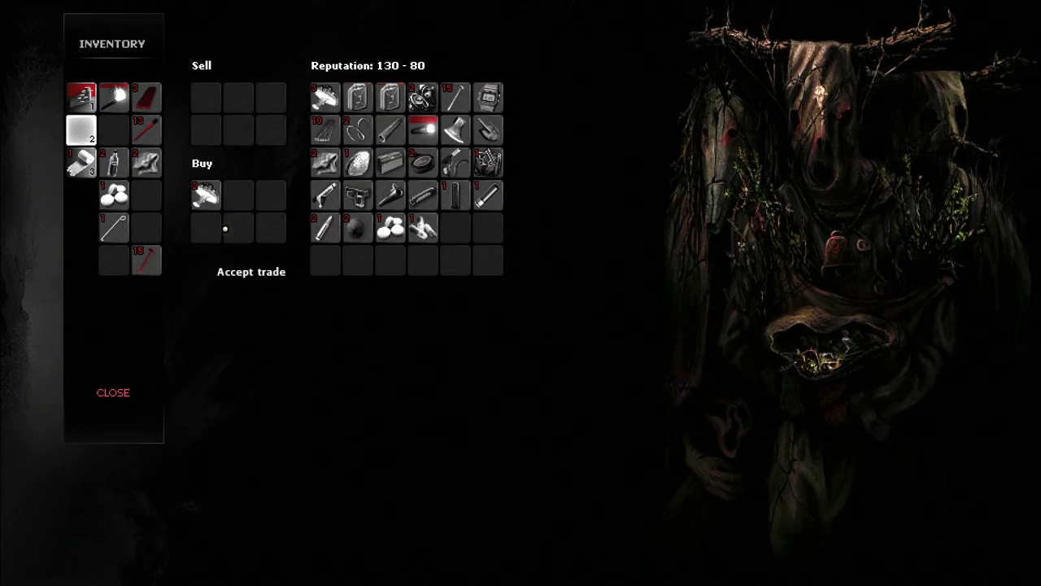
{"action": "left_click", "coordinate": [324, 98]}
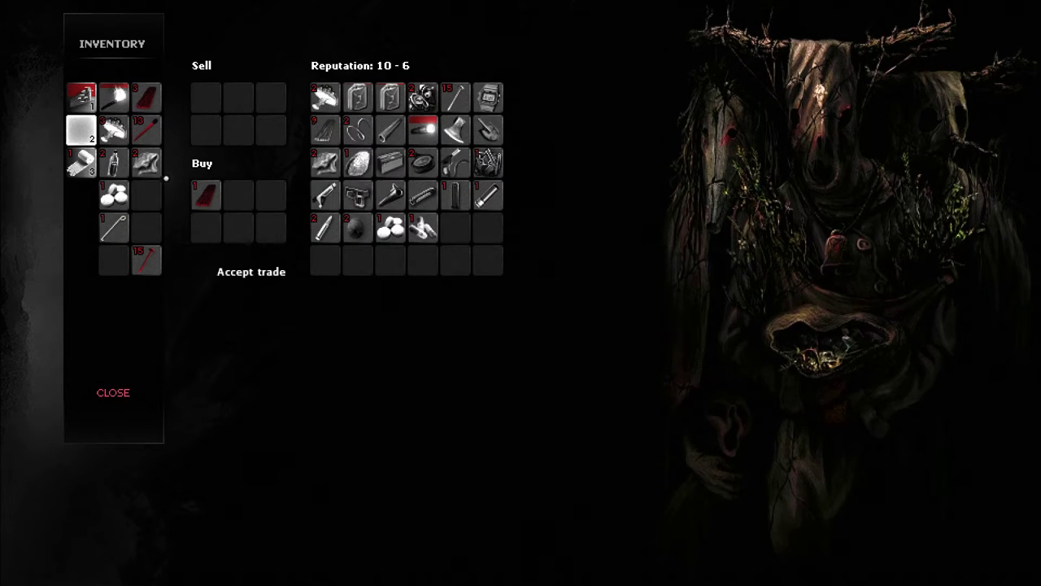
Step: Swap the offered stick for pills, accept the trade, and close the trade screen
{"action": "left_click", "coordinate": [113, 230]}
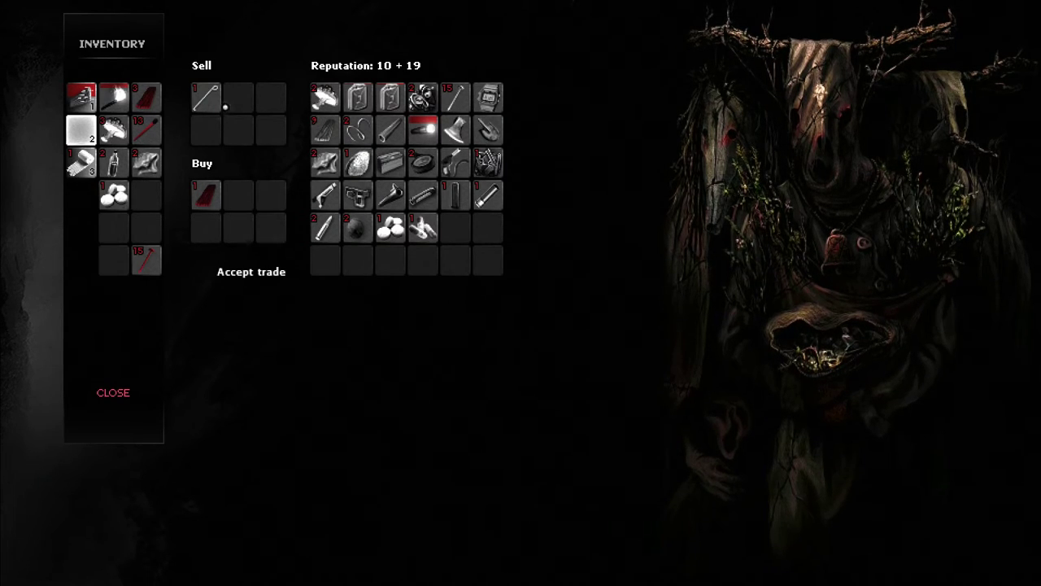
{"action": "left_click", "coordinate": [205, 97]}
{"action": "left_click", "coordinate": [114, 195]}
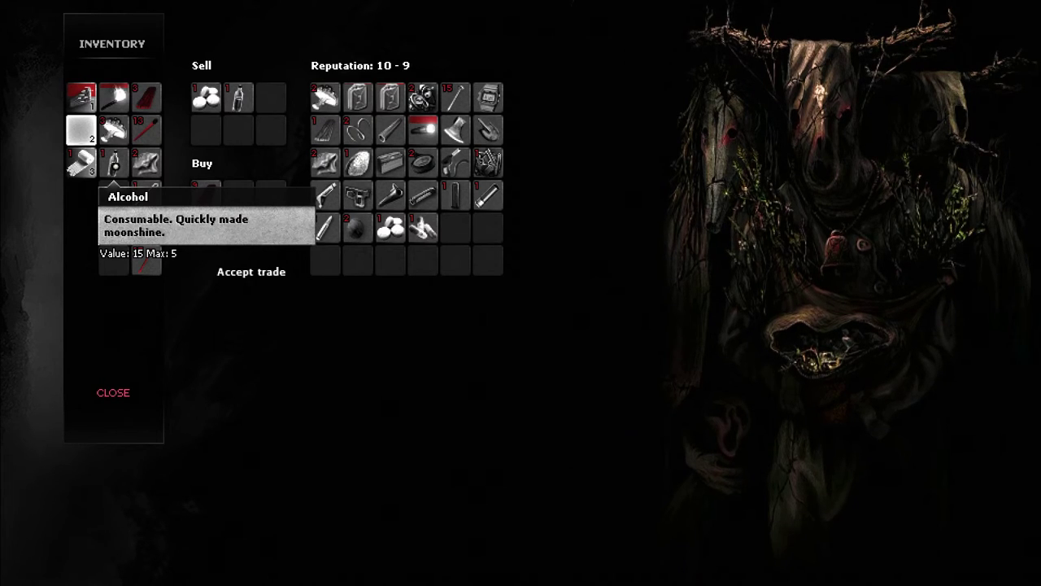
{"action": "left_click", "coordinate": [260, 271]}
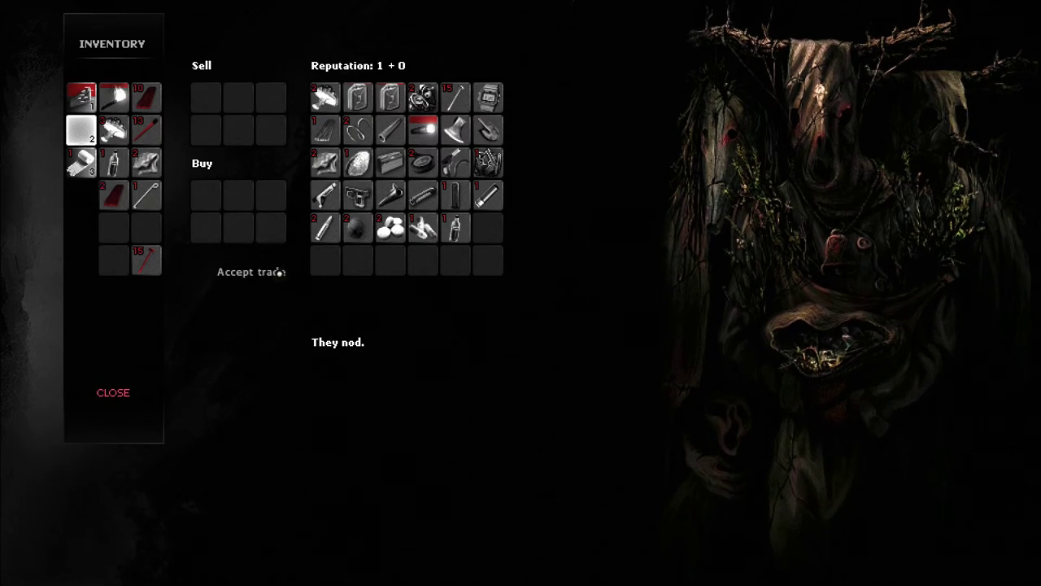
{"action": "left_click", "coordinate": [113, 392]}
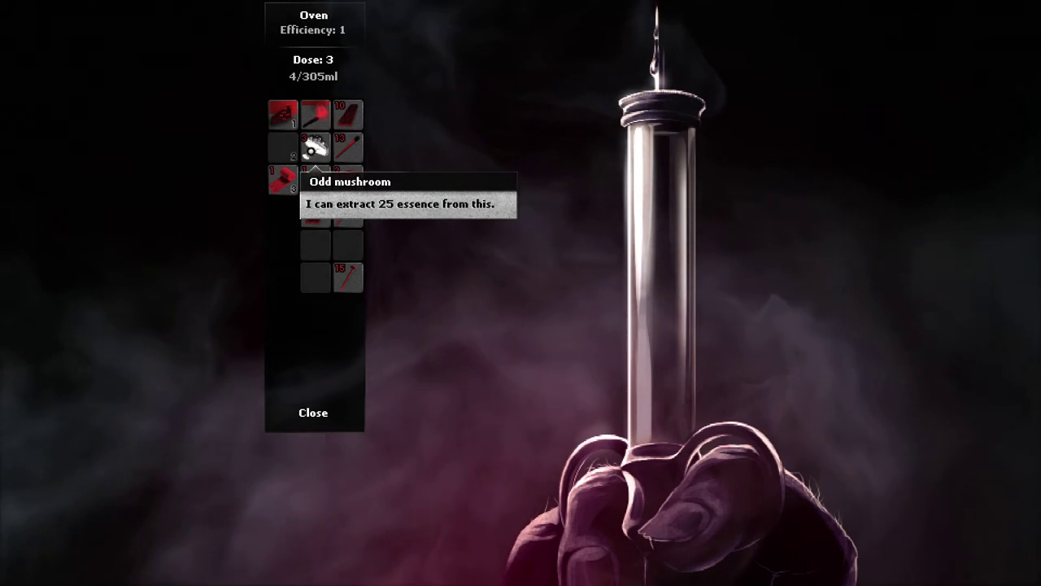
Step: Extract the odd mushroom's essence into the syringe at the oven
{"action": "left_click", "coordinate": [315, 148]}
{"action": "left_click", "coordinate": [315, 148]}
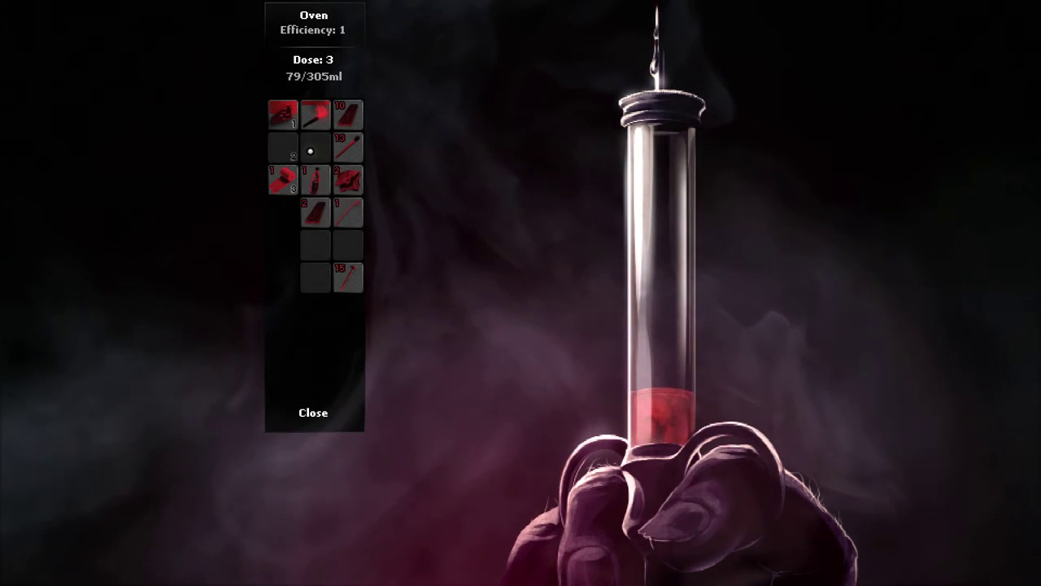
{"action": "key", "text": "Escape"}
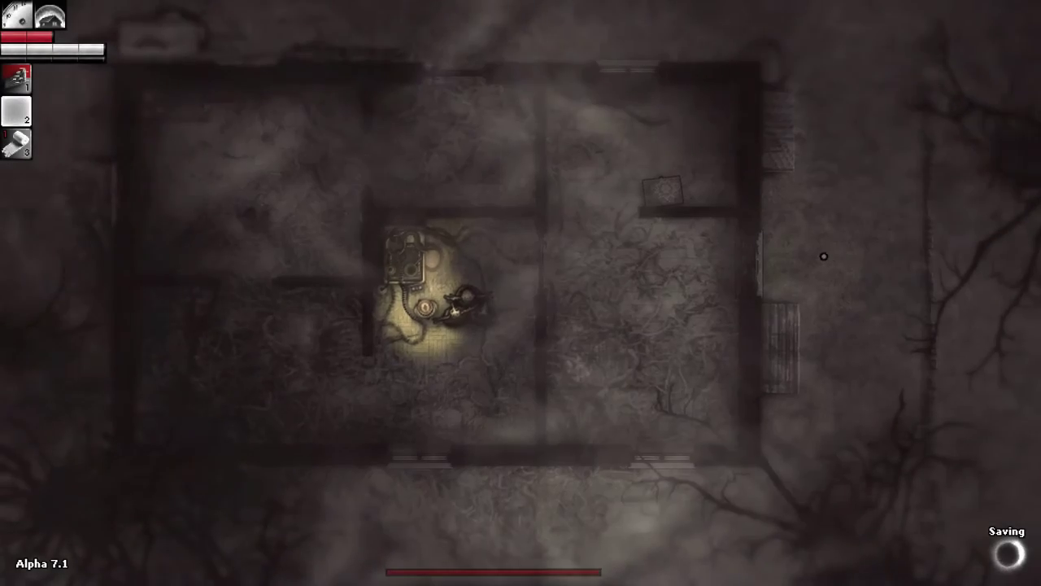
Step: Take the rag, rope and remaining items from the nearby container
{"action": "key", "text": "a"}
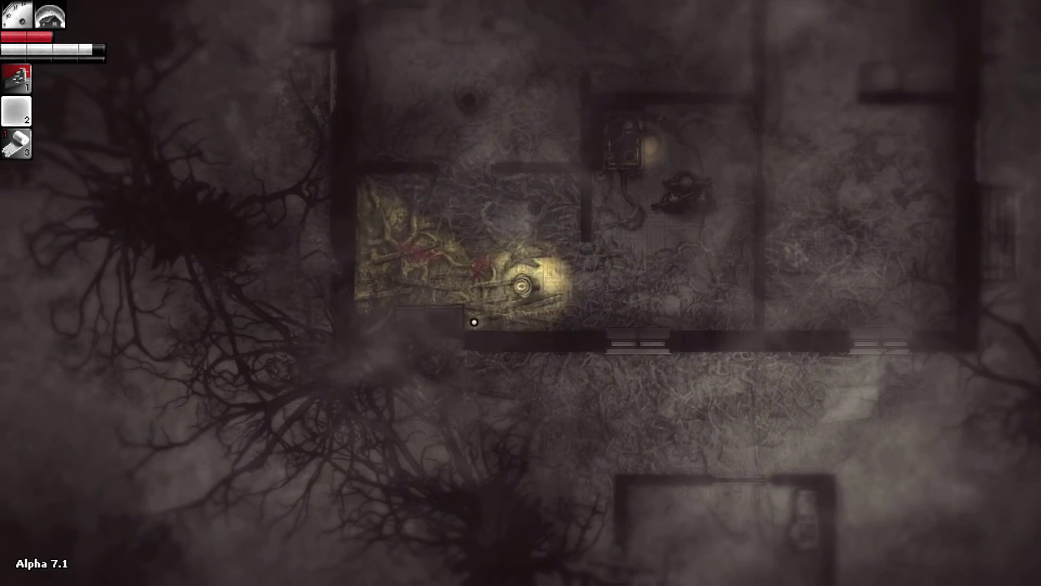
{"action": "key", "text": "e"}
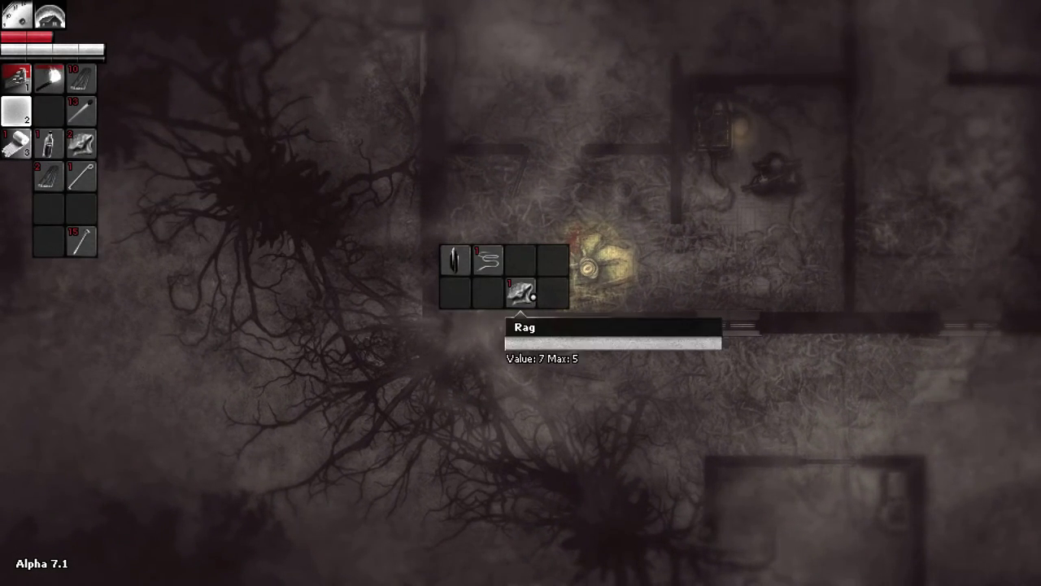
{"action": "double_click", "coordinate": [520, 291]}
{"action": "double_click", "coordinate": [488, 260]}
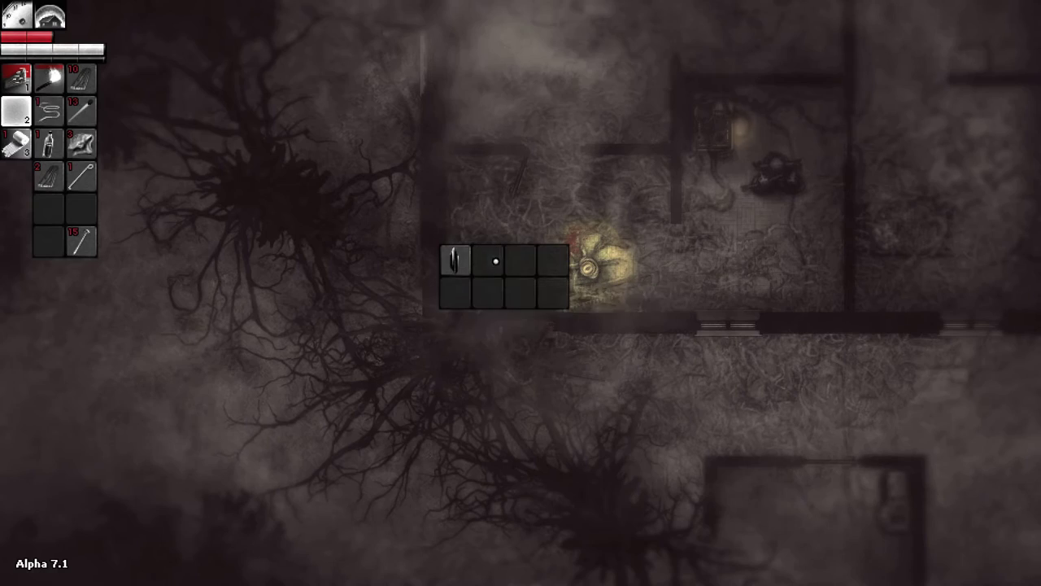
{"action": "double_click", "coordinate": [456, 261]}
{"action": "key", "text": "e"}
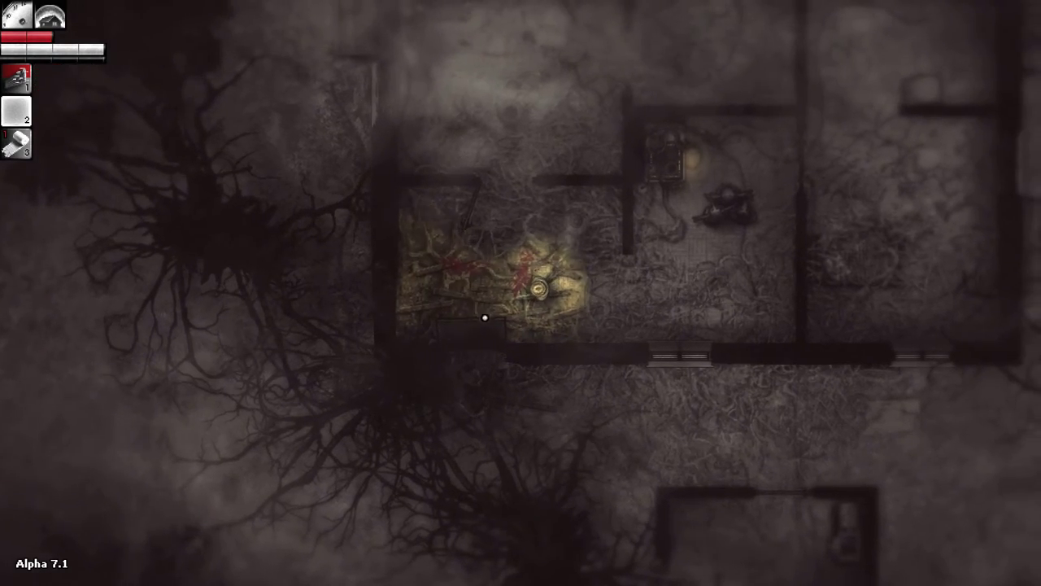
Step: Walk north into the lit room and open the workbench
{"action": "key", "text": "w"}
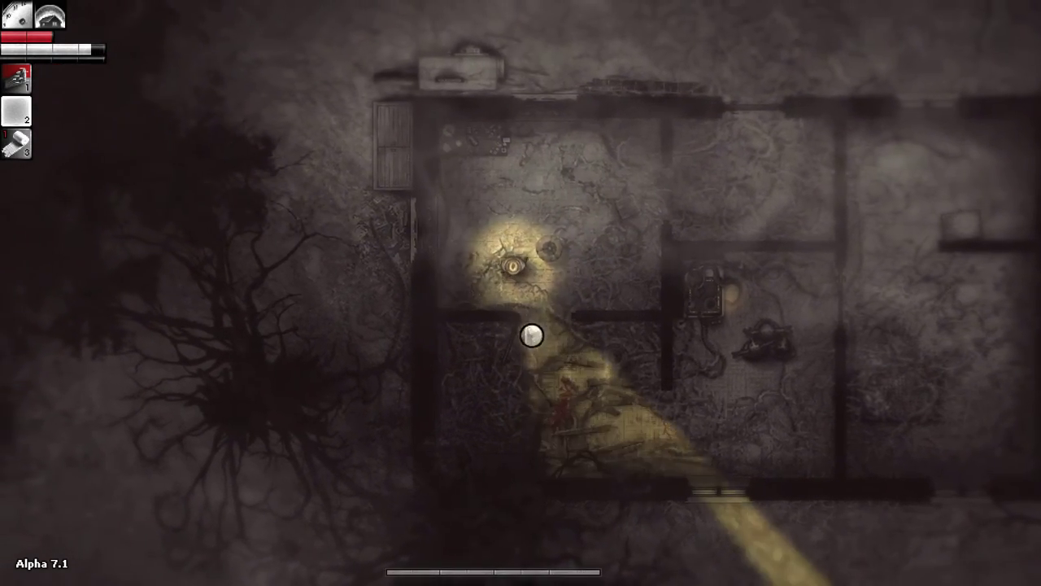
{"action": "key", "text": "w"}
{"action": "key", "text": "e"}
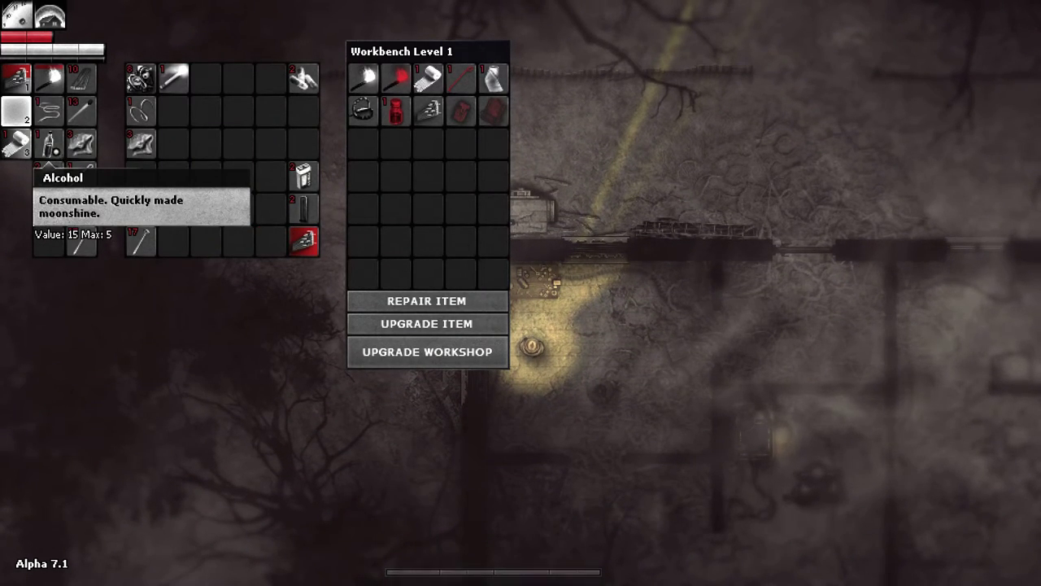
Step: Move the plank with nails to the inventory and put the rope in the last storage slot
{"action": "left_click_drag", "start_coordinate": [49, 145], "coordinate": [210, 77]}
{"action": "left_click_drag", "start_coordinate": [303, 240], "coordinate": [48, 145]}
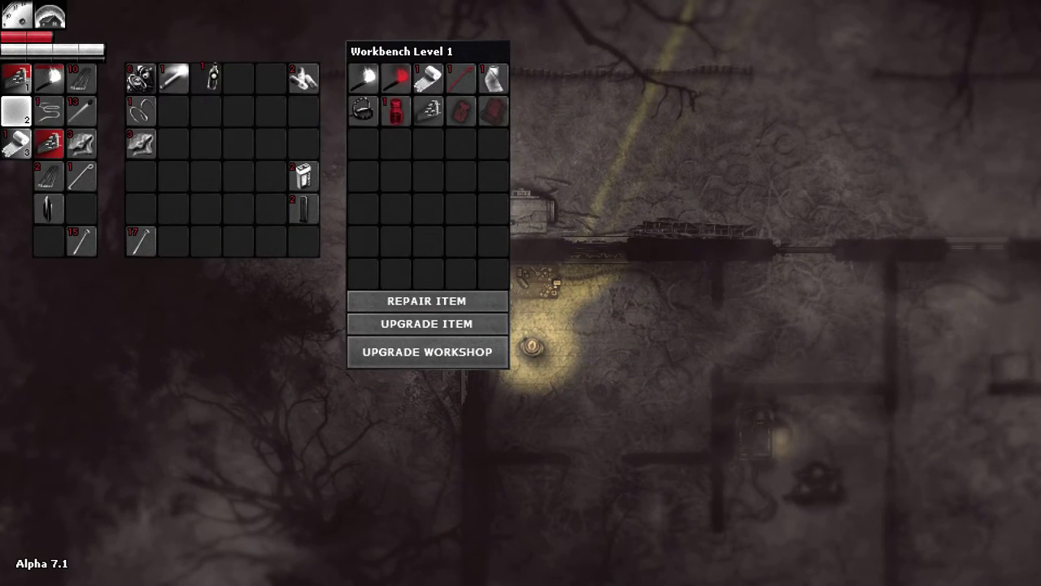
{"action": "left_click_drag", "start_coordinate": [210, 77], "coordinate": [51, 110]}
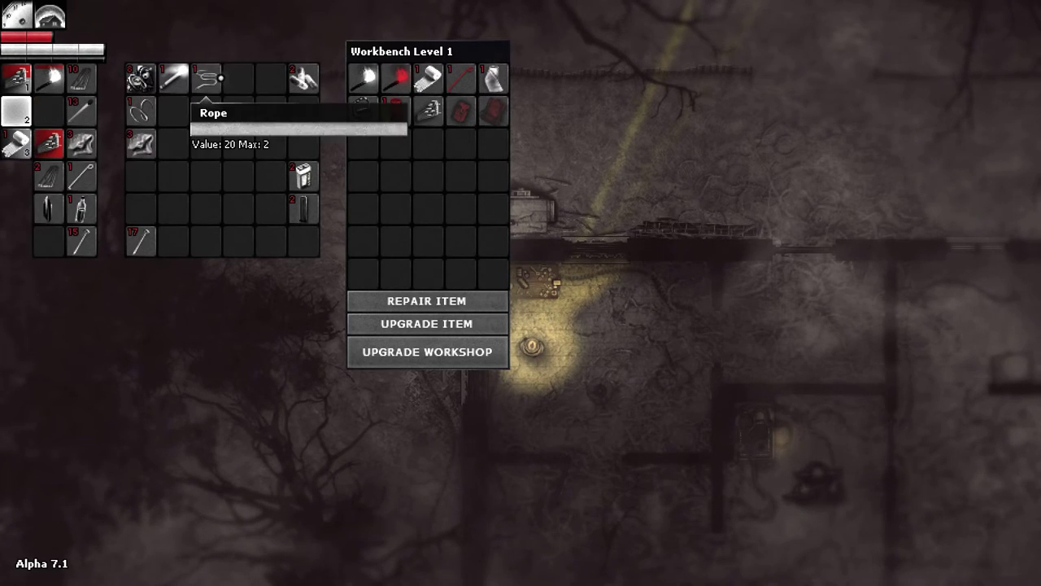
{"action": "left_click_drag", "start_coordinate": [206, 77], "coordinate": [240, 228]}
{"action": "left_click", "coordinate": [305, 237]}
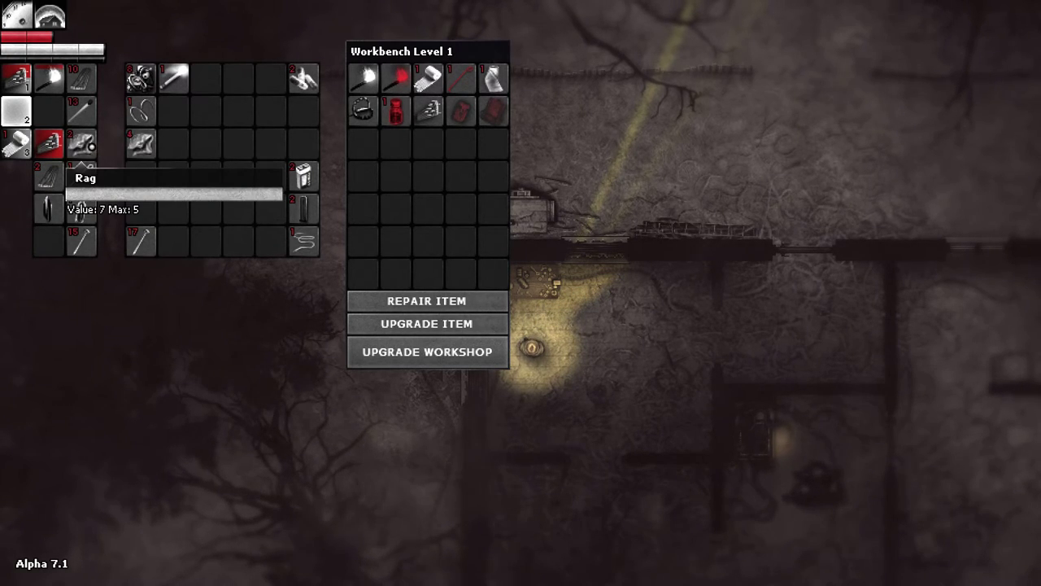
{"action": "left_click_drag", "start_coordinate": [174, 77], "coordinate": [230, 96]}
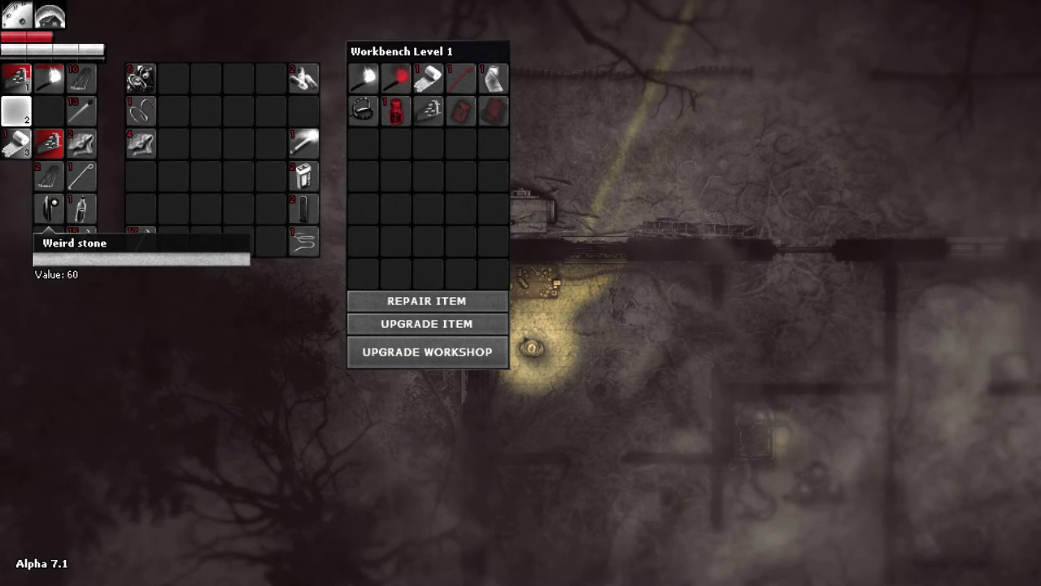
Step: Stash the weird stone in storage and regroup the torches, matches, rope and alcohol
{"action": "double_click", "coordinate": [50, 205]}
{"action": "double_click", "coordinate": [173, 77]}
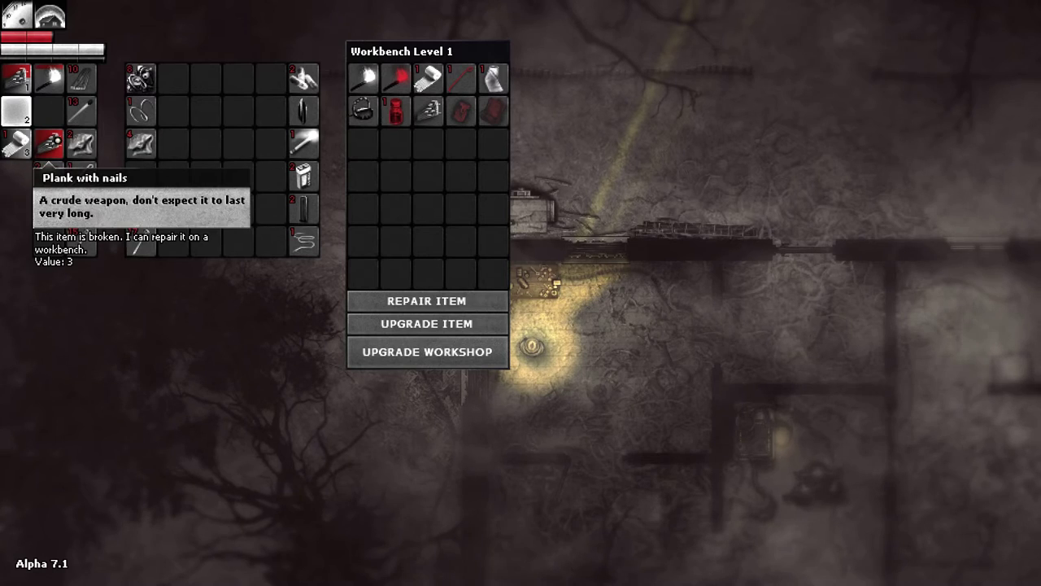
{"action": "left_click", "coordinate": [81, 110]}
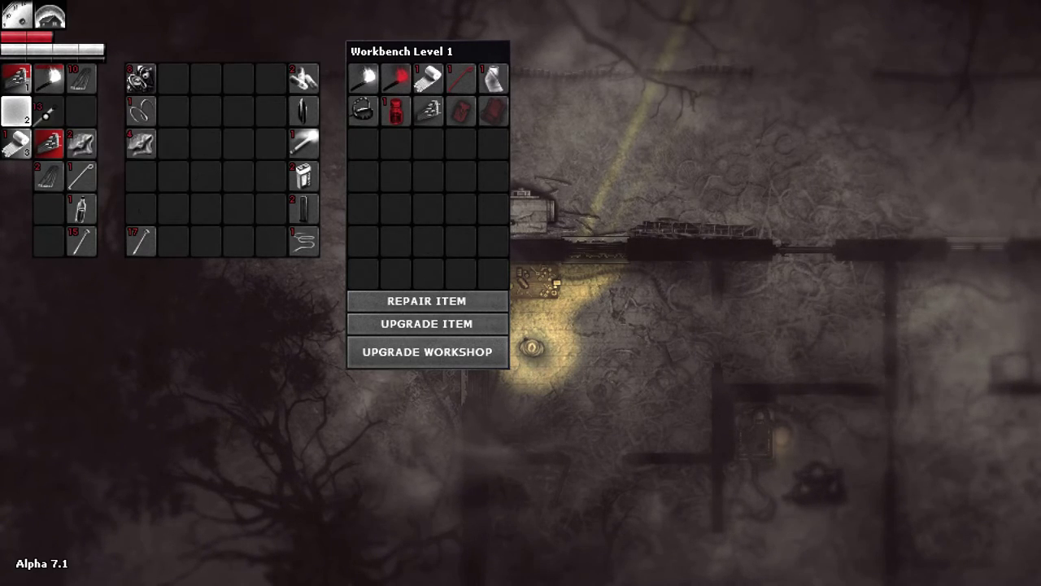
{"action": "left_click", "coordinate": [49, 110]}
{"action": "left_click", "coordinate": [49, 77]}
{"action": "left_click", "coordinate": [17, 114]}
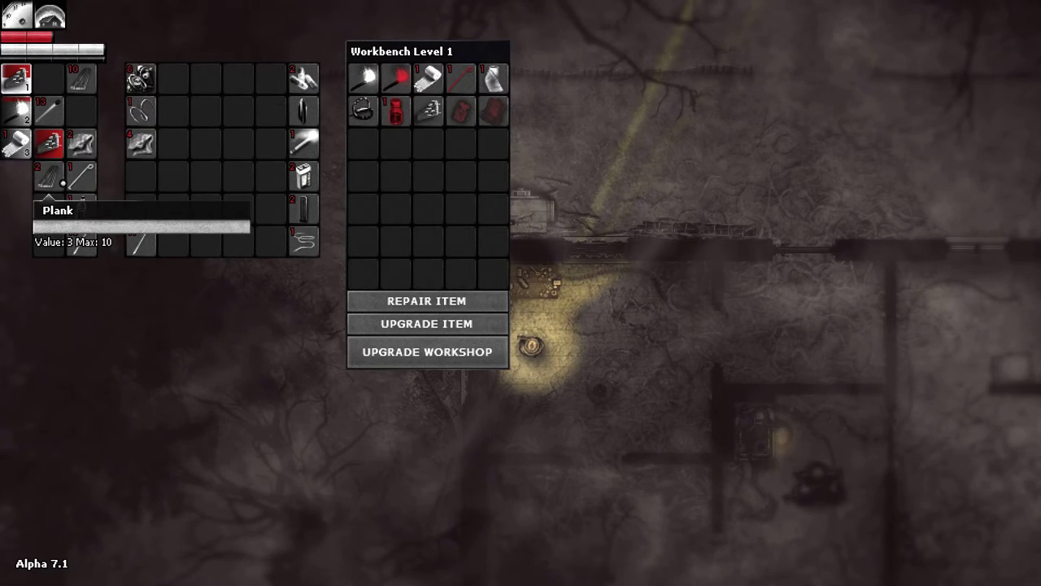
{"action": "left_click_drag", "start_coordinate": [80, 176], "coordinate": [46, 209]}
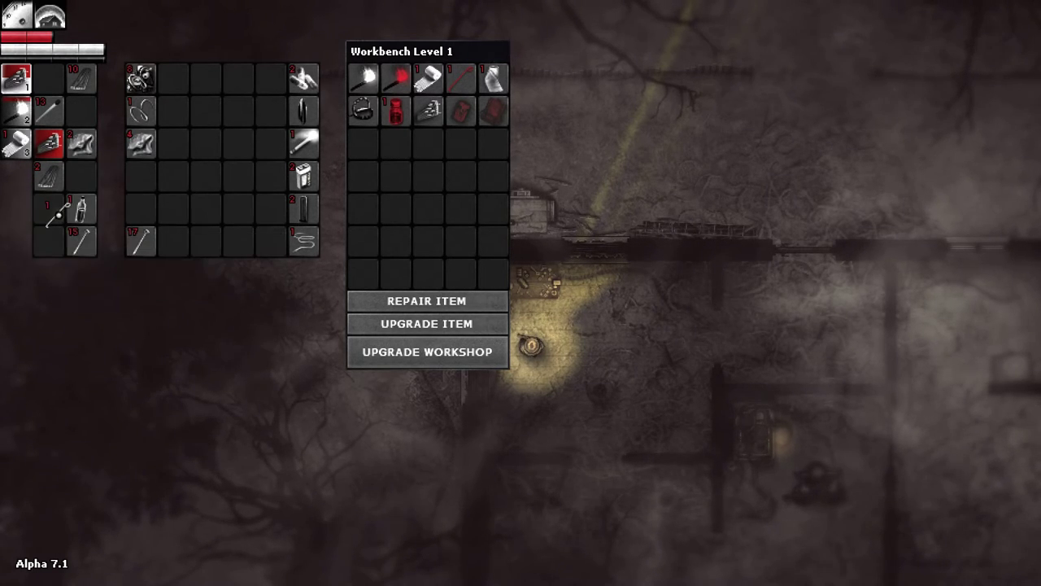
{"action": "mouse_move", "coordinate": [16, 110]}
{"action": "left_mouse_down"}
{"action": "mouse_move", "coordinate": [81, 209]}
{"action": "mouse_move", "coordinate": [48, 110]}
{"action": "left_mouse_up"}
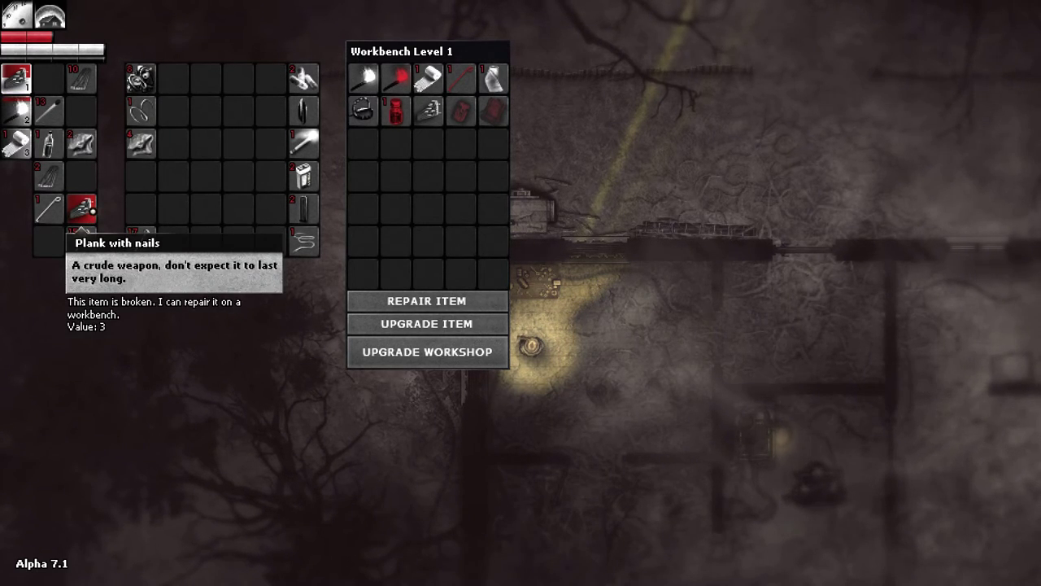
Step: Close the workbench, walk to the trader, and close the trade screen without trading
{"action": "key", "text": "Escape"}
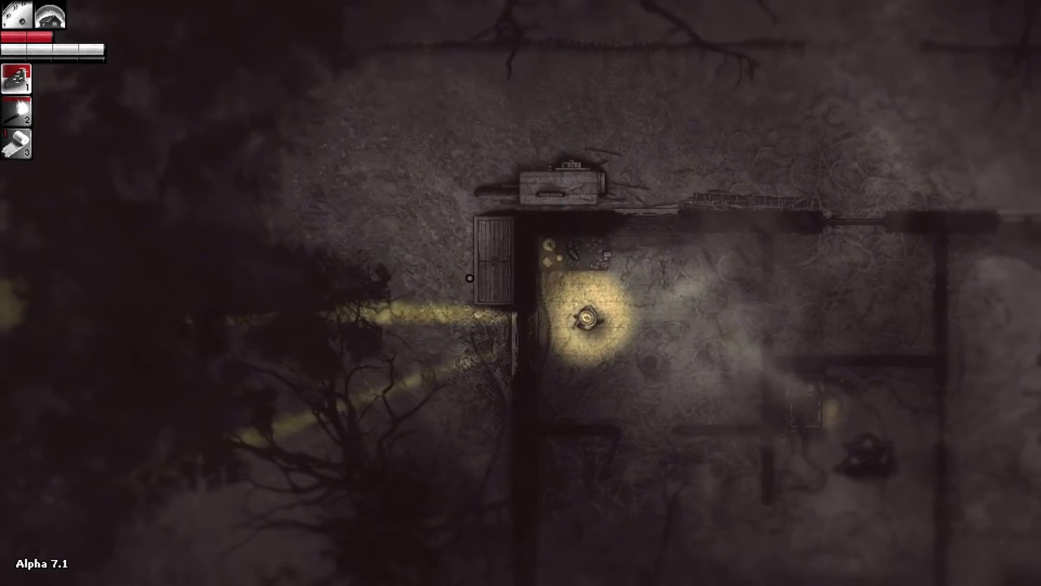
{"action": "key", "text": "s"}
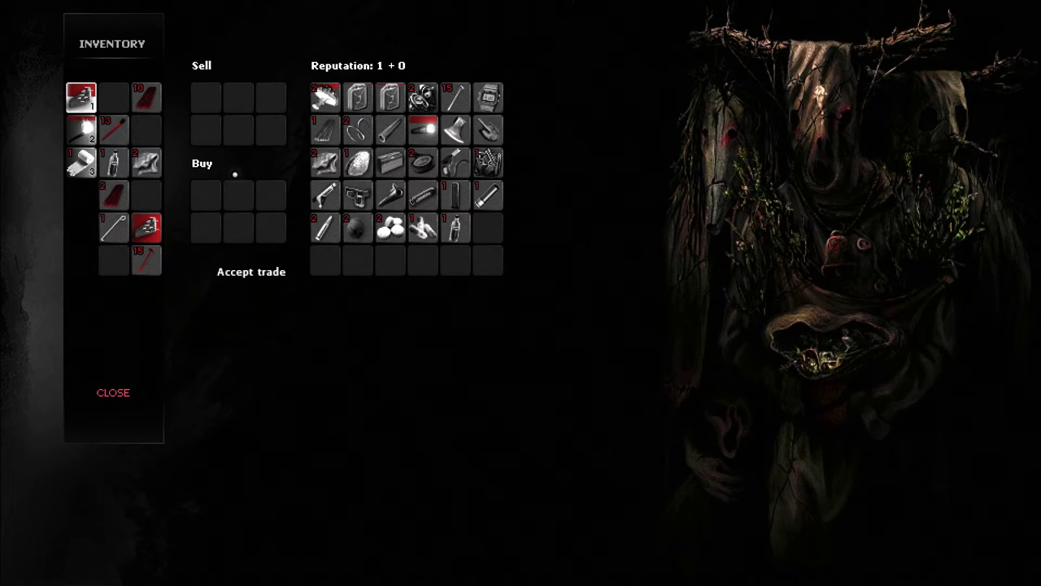
{"action": "key", "text": "Escape"}
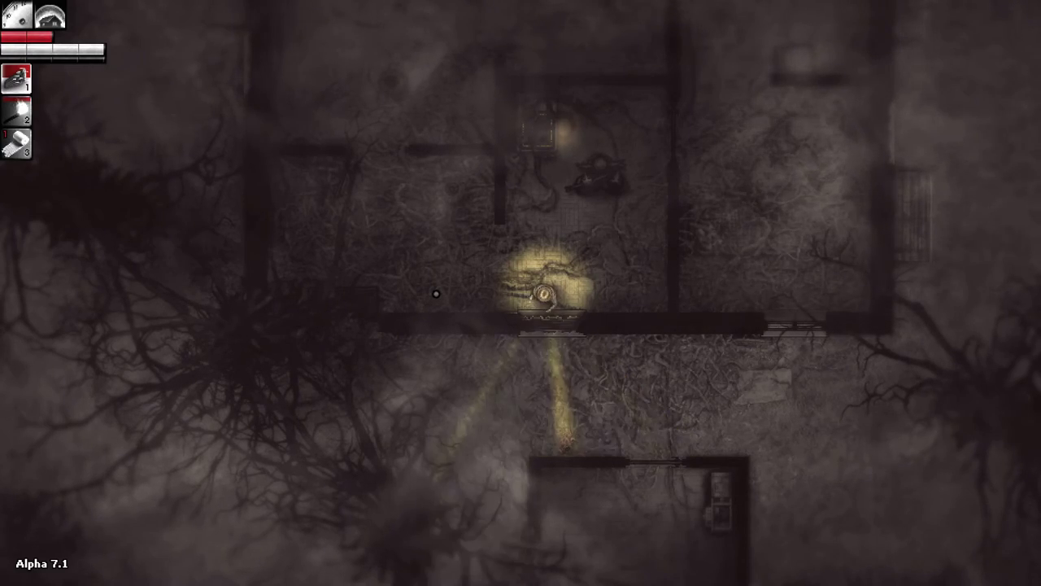
Step: Open the workbench and switch it to Repair Item for the plank with nails
{"action": "key", "text": "a"}
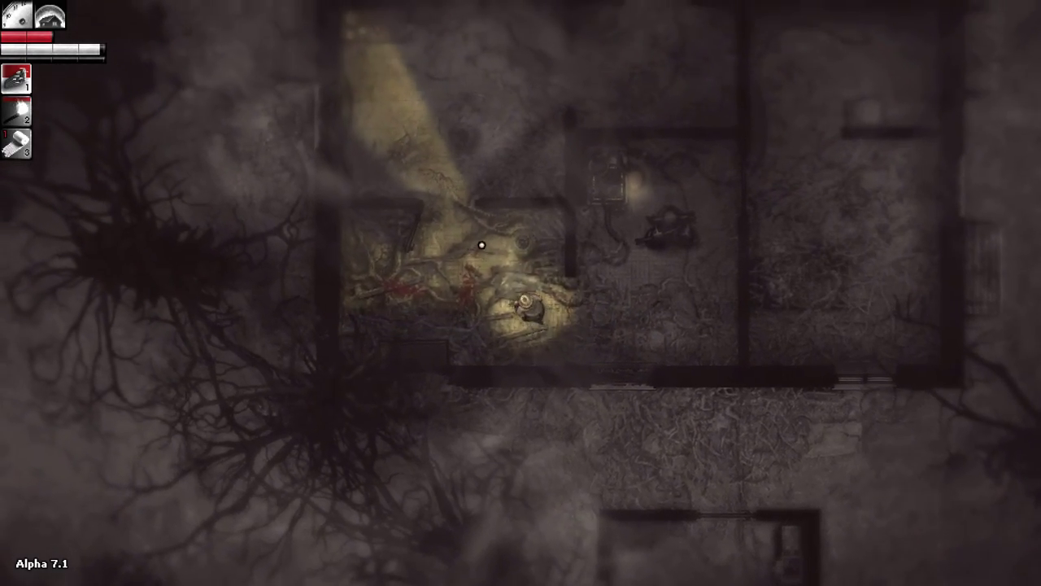
{"action": "key", "text": "w"}
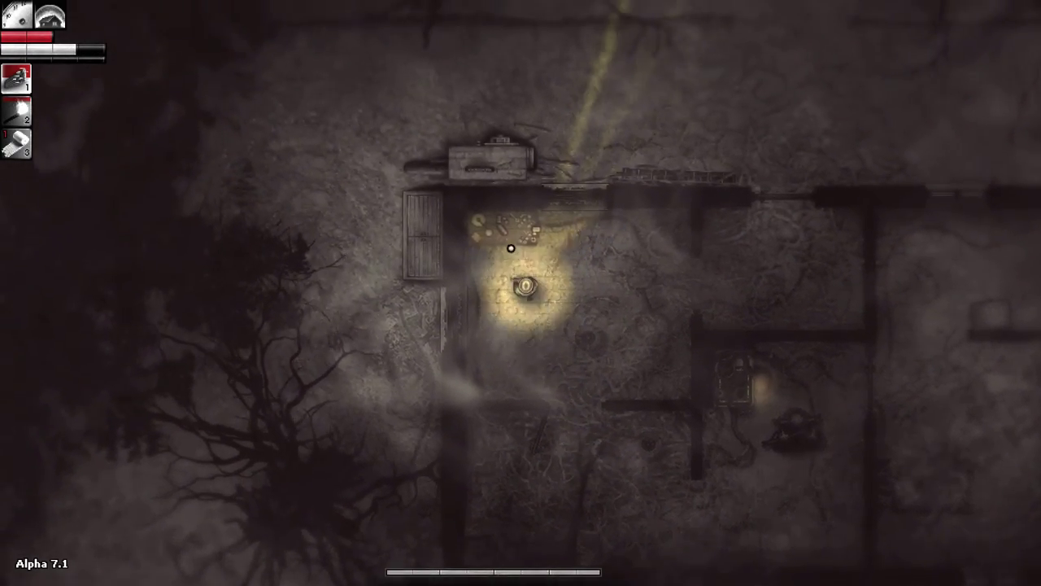
{"action": "key", "text": "e"}
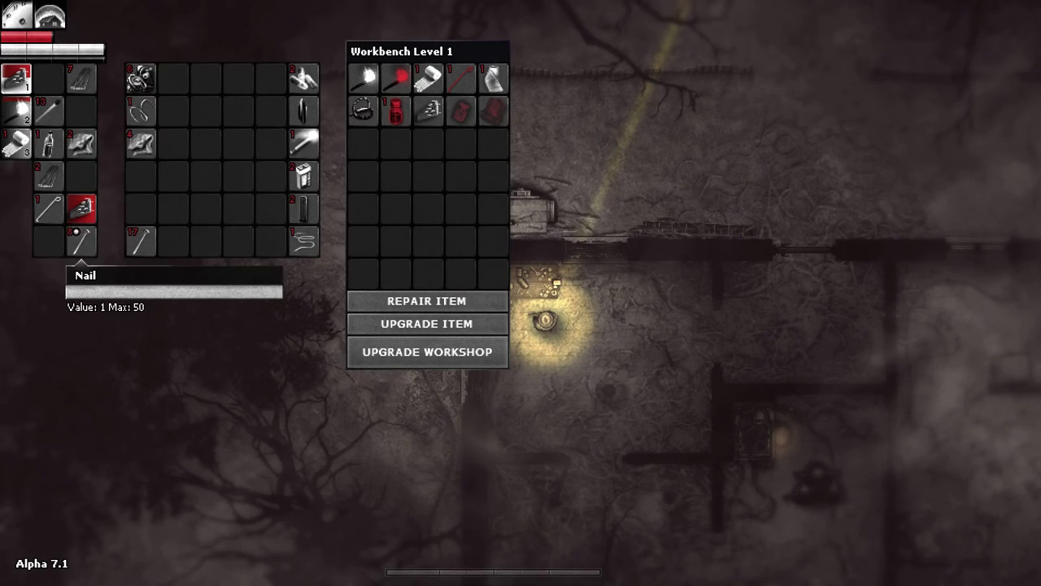
{"action": "left_click", "coordinate": [411, 299]}
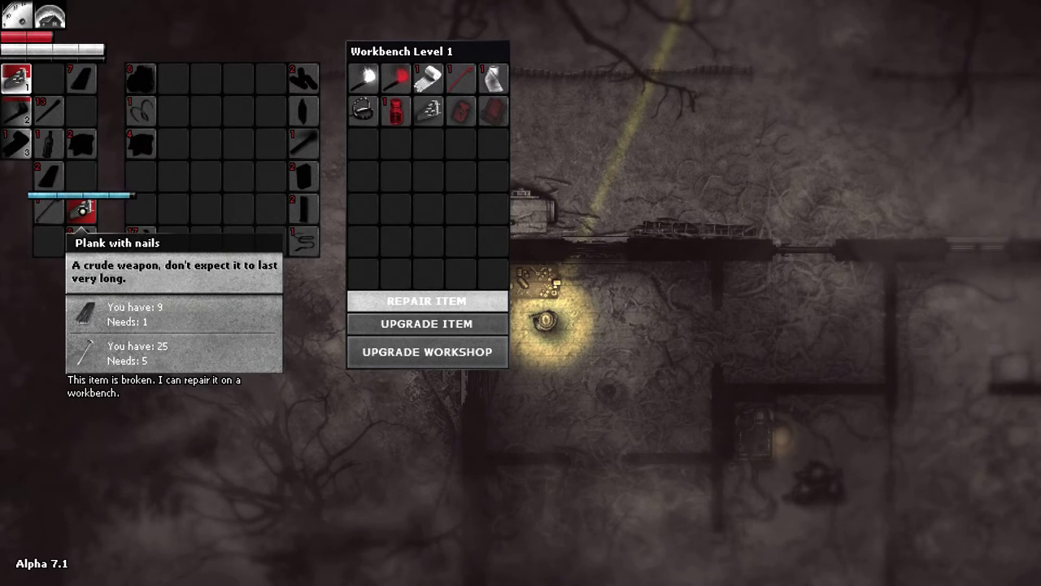
Step: Close the workbench and walk through the house back to the trader
{"action": "key", "text": "Escape"}
{"action": "key", "text": "s"}
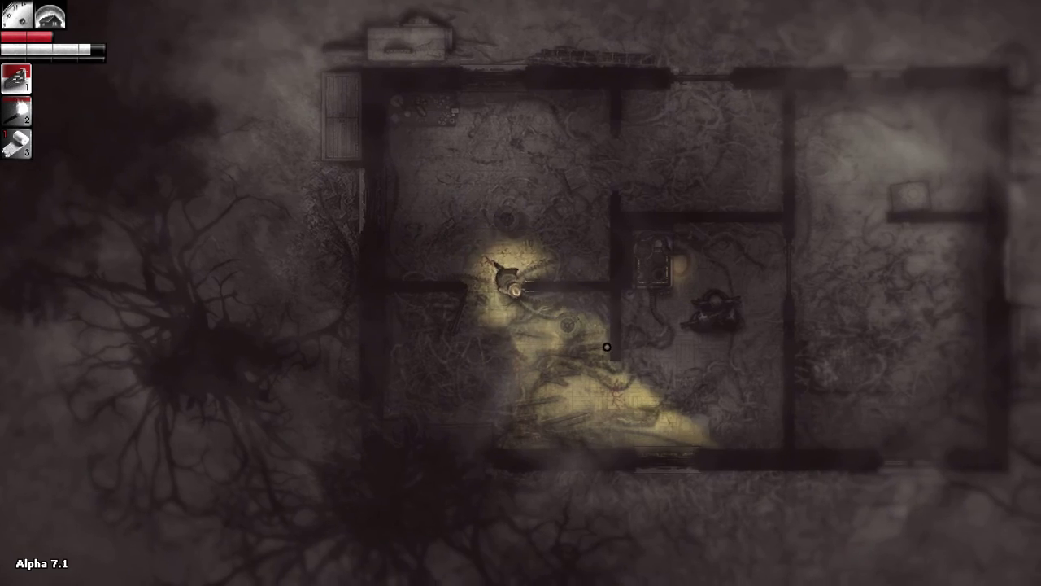
{"action": "key", "text": "d"}
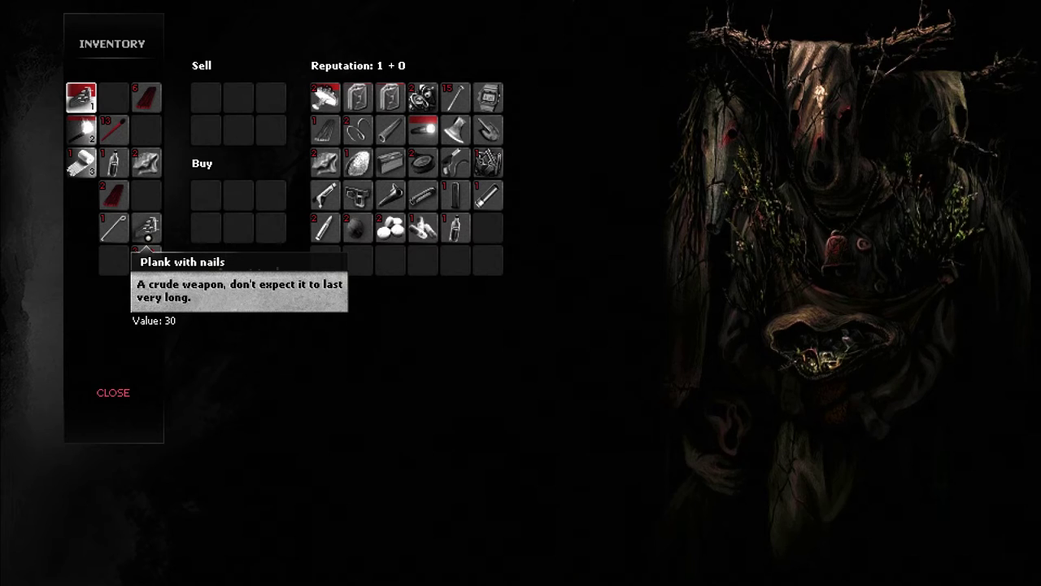
Step: Sell the plank with nails for one of the trader's planks, then leave the conversation
{"action": "left_click", "coordinate": [148, 226]}
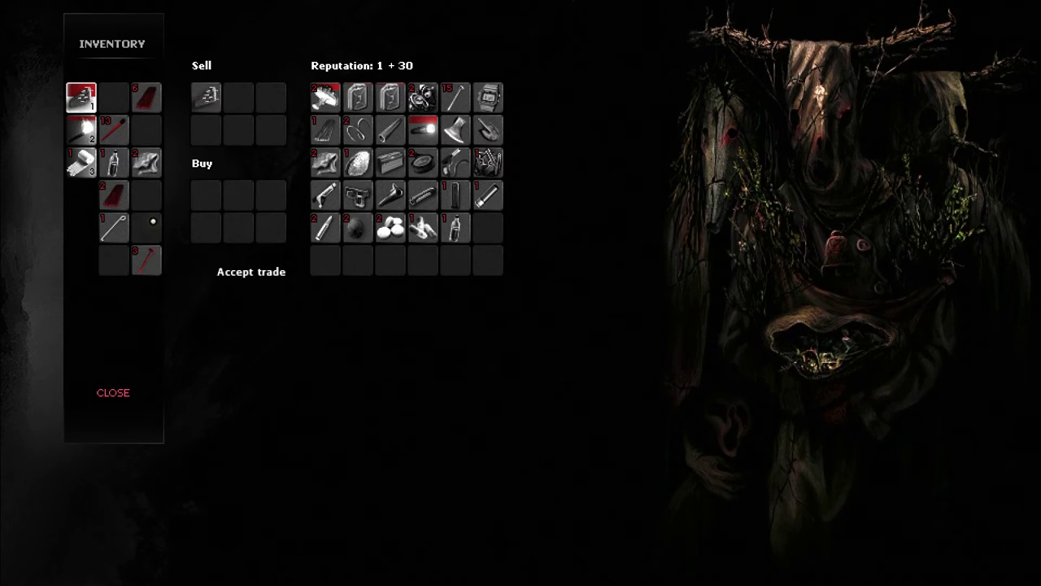
{"action": "left_click", "coordinate": [323, 130]}
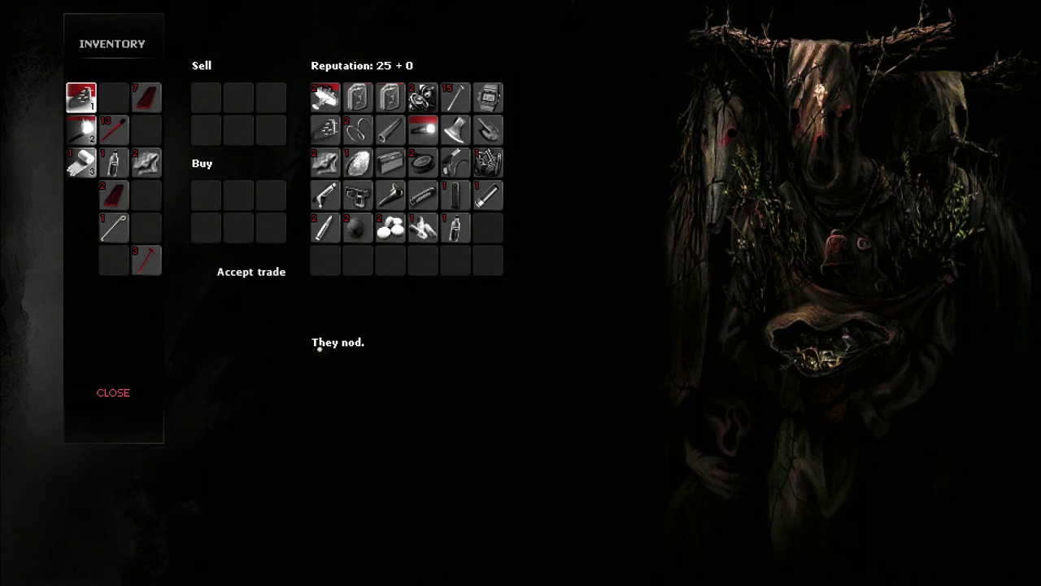
{"action": "key", "text": "Escape"}
{"action": "key", "text": "Escape"}
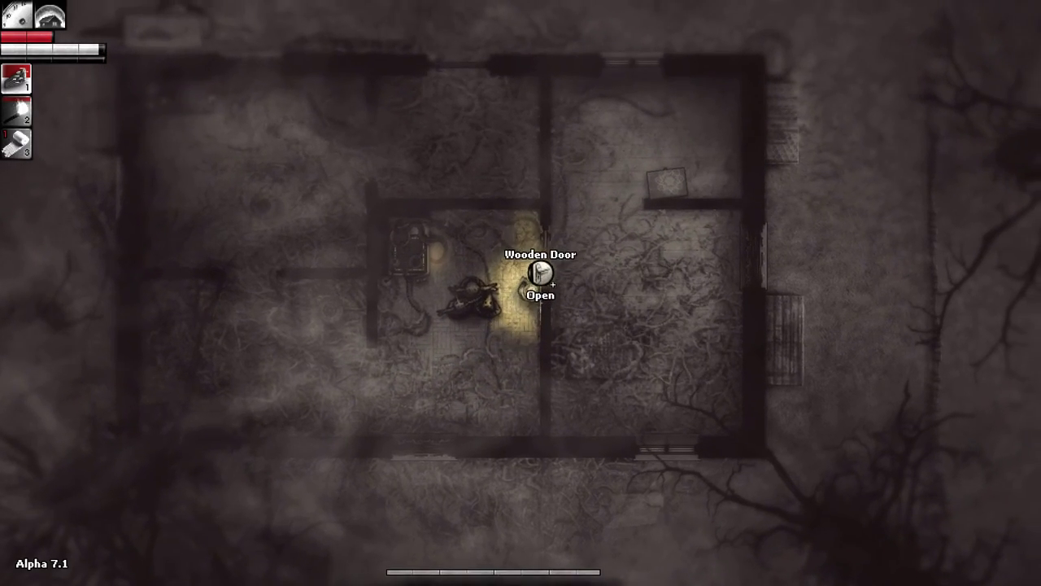
Step: Open the wooden door, visit the northern room's window, then head into the western room
{"action": "left_click", "coordinate": [534, 299]}
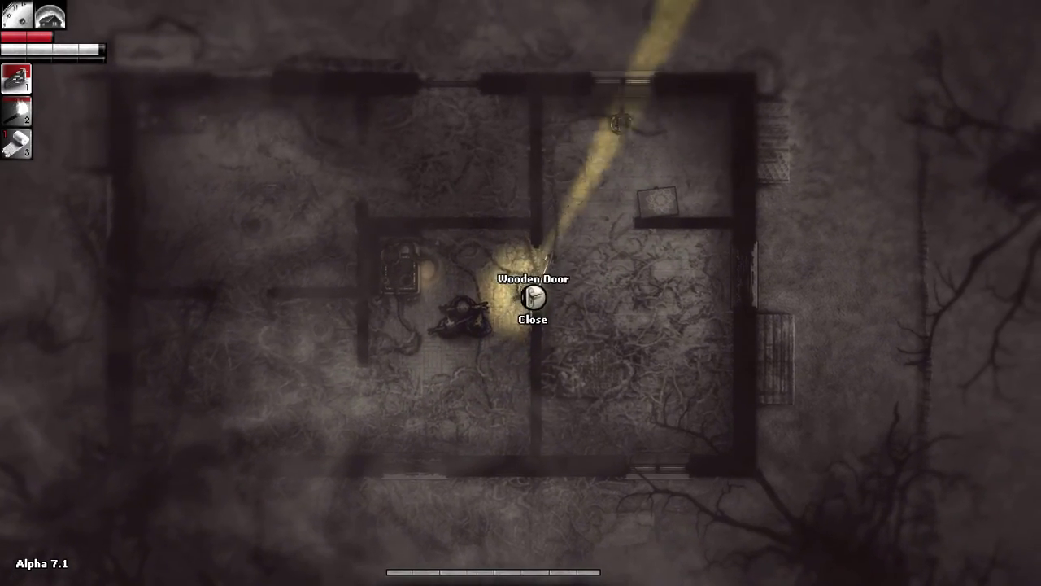
{"action": "key", "text": "w"}
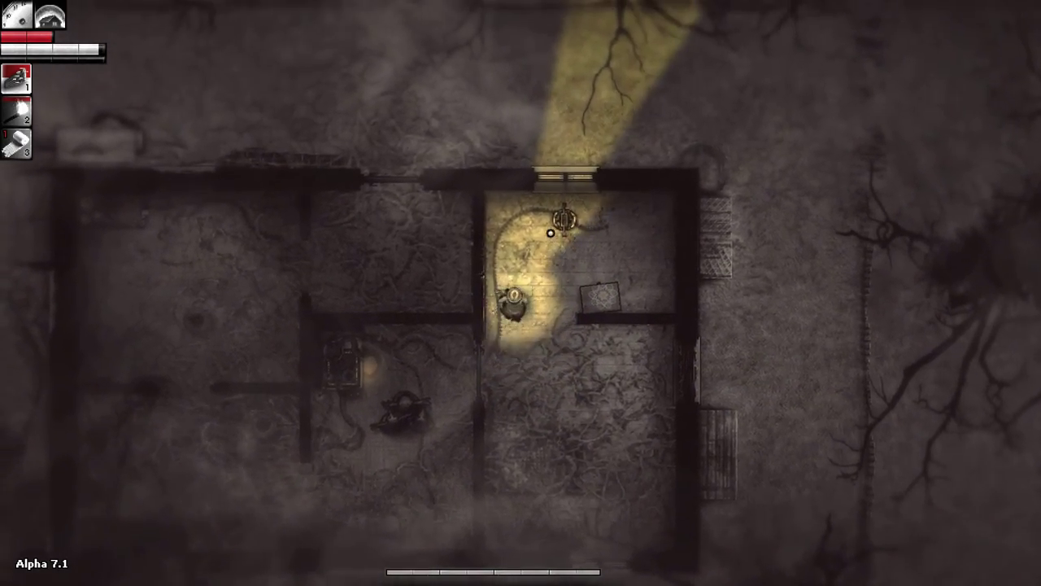
{"action": "key", "text": "w"}
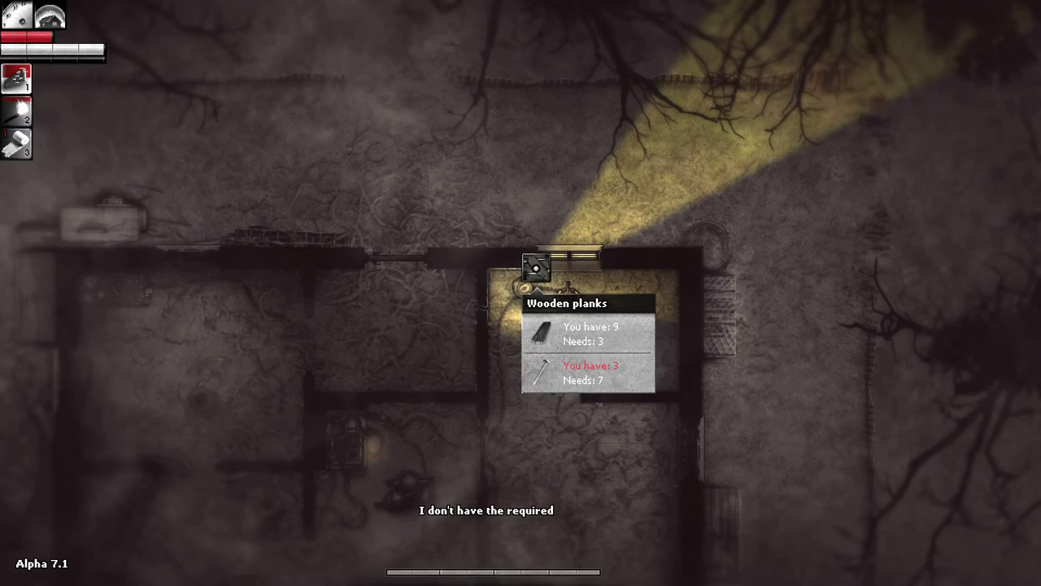
{"action": "key", "text": "s"}
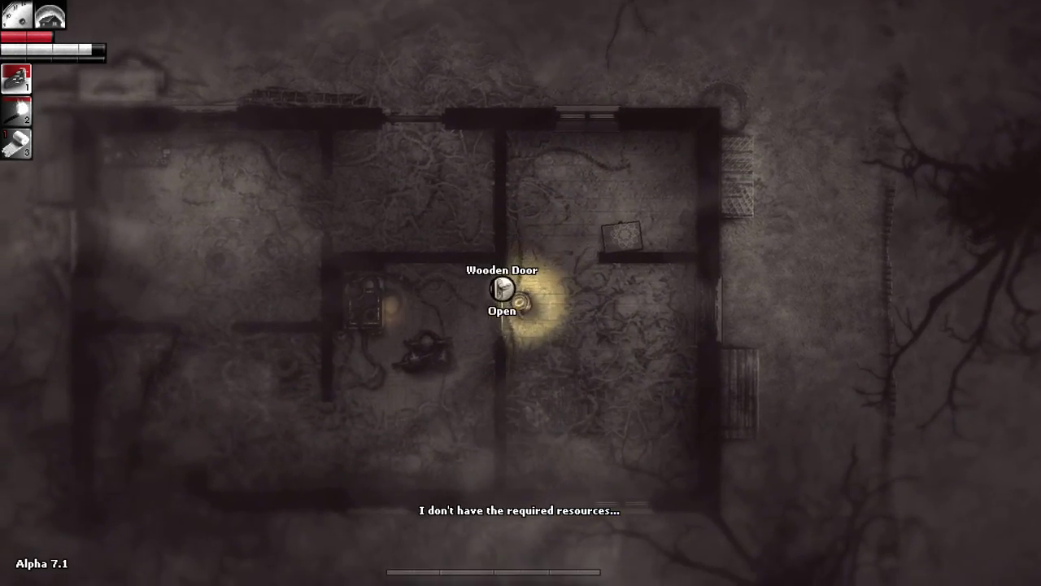
{"action": "key", "text": "s"}
{"action": "key", "text": "a"}
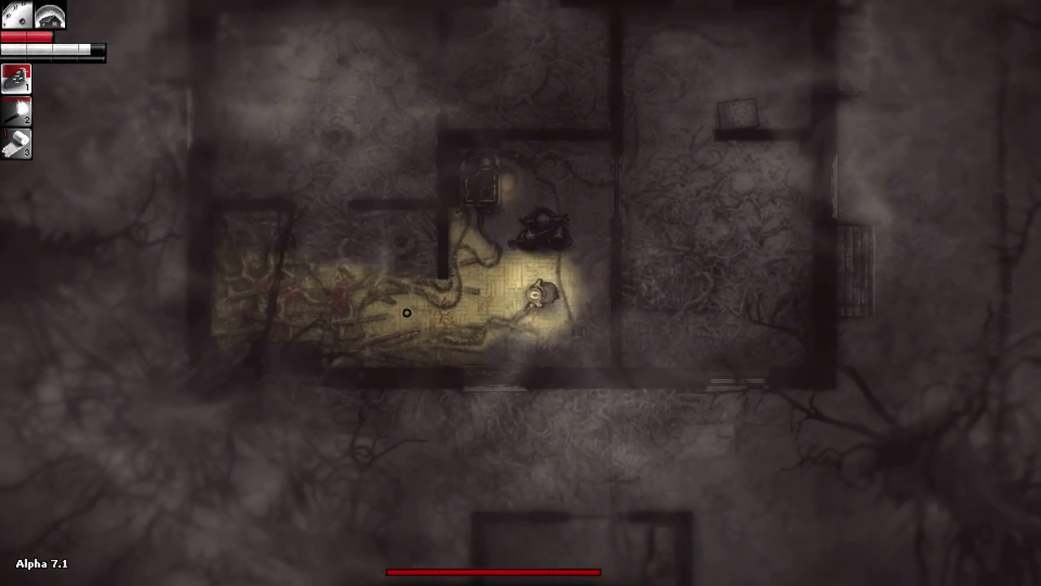
Step: Open and close the workbench storage in the northern workbench room
{"action": "key", "text": "w"}
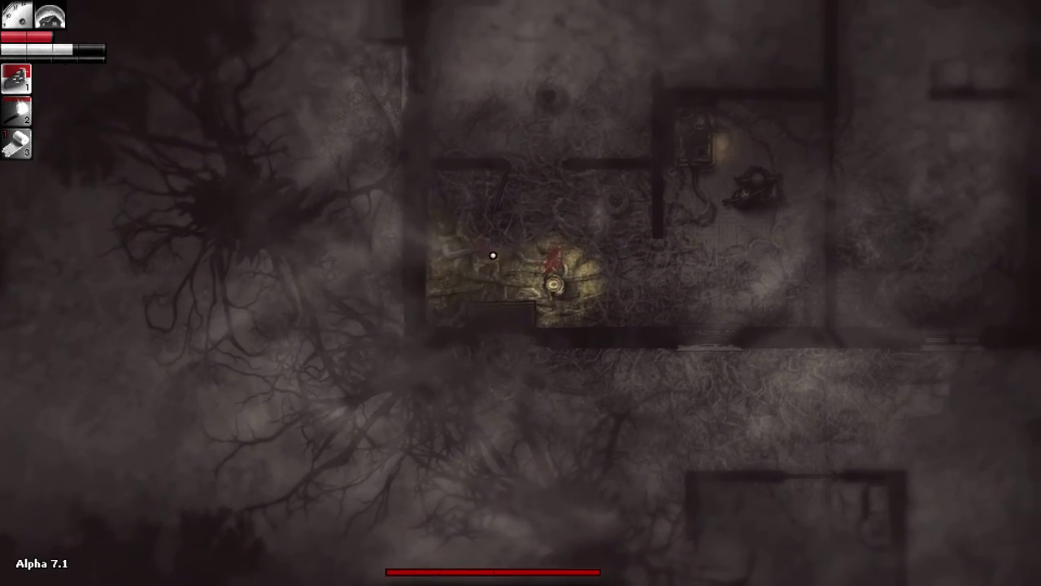
{"action": "key", "text": "w"}
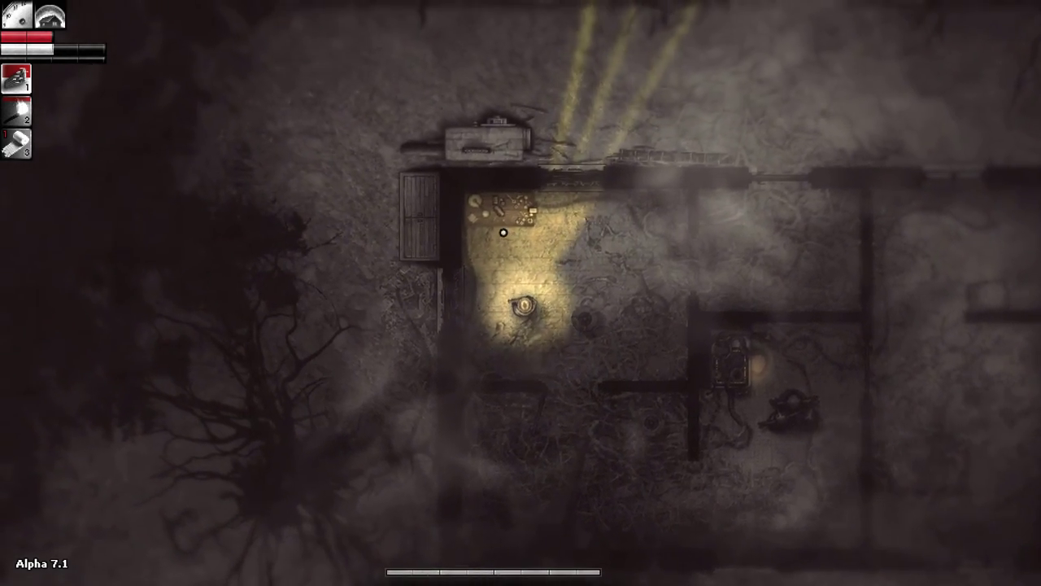
{"action": "key", "text": "e"}
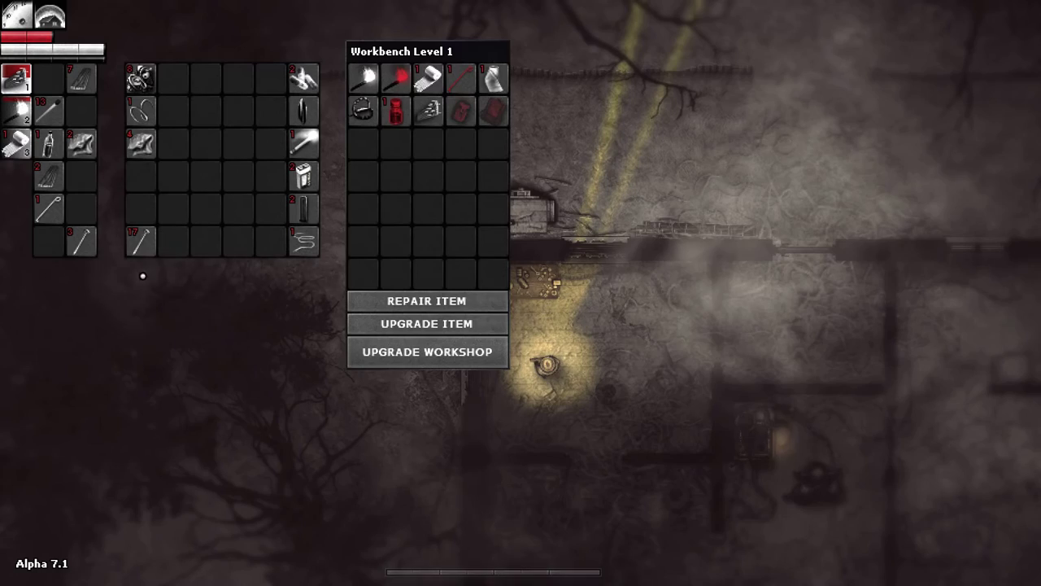
{"action": "key", "text": "Escape"}
Step: Open the interior wooden door, step north, then walk back south through the lit room
{"action": "key", "text": "s"}
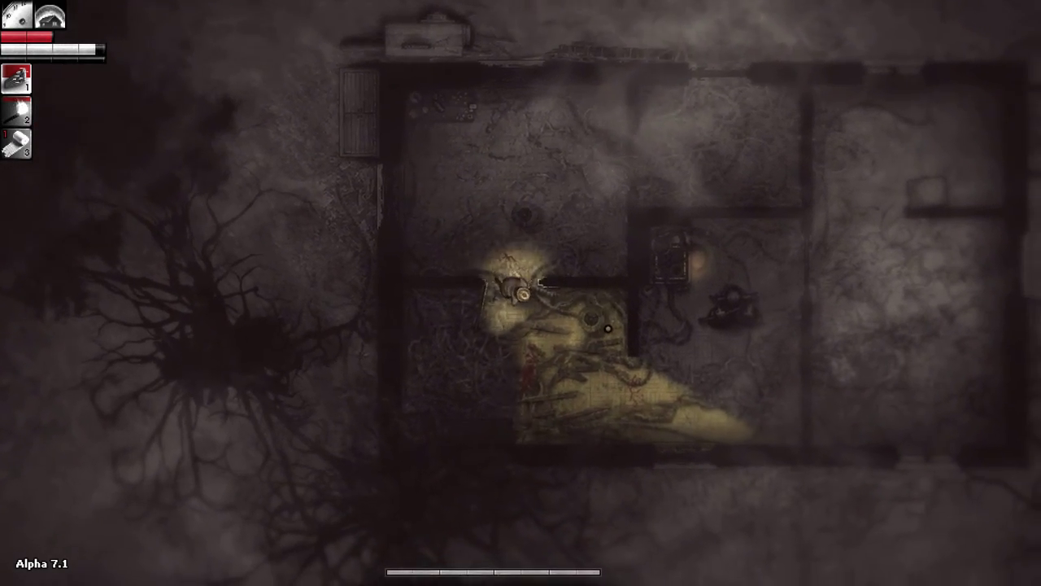
{"action": "key", "text": "d"}
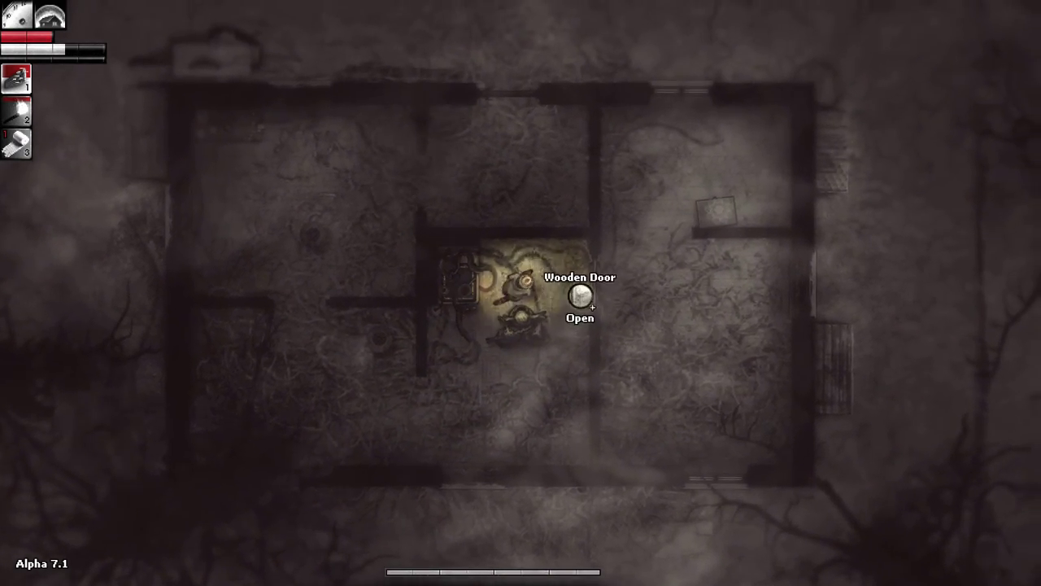
{"action": "left_click", "coordinate": [580, 297]}
{"action": "key", "text": "w"}
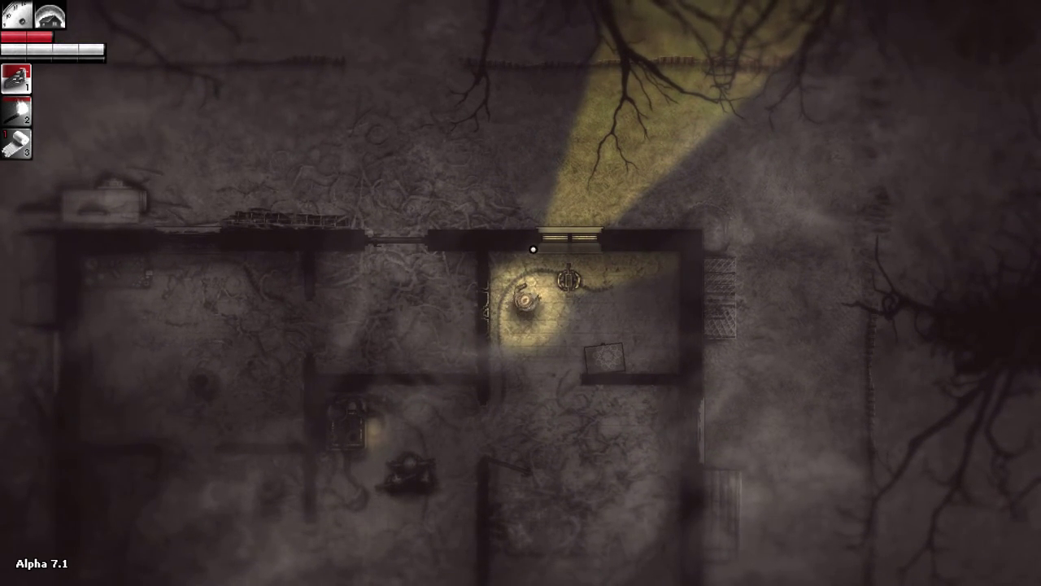
{"action": "key", "text": "s"}
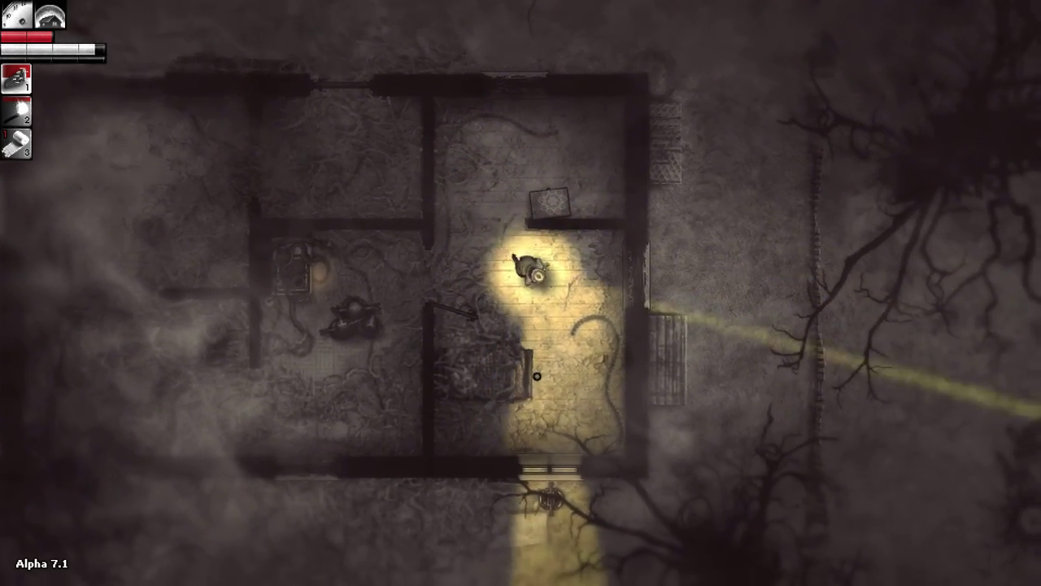
Step: Walk back north to the bear trap in the northeastern room and disarm it for scrap metal
{"action": "key", "text": "s"}
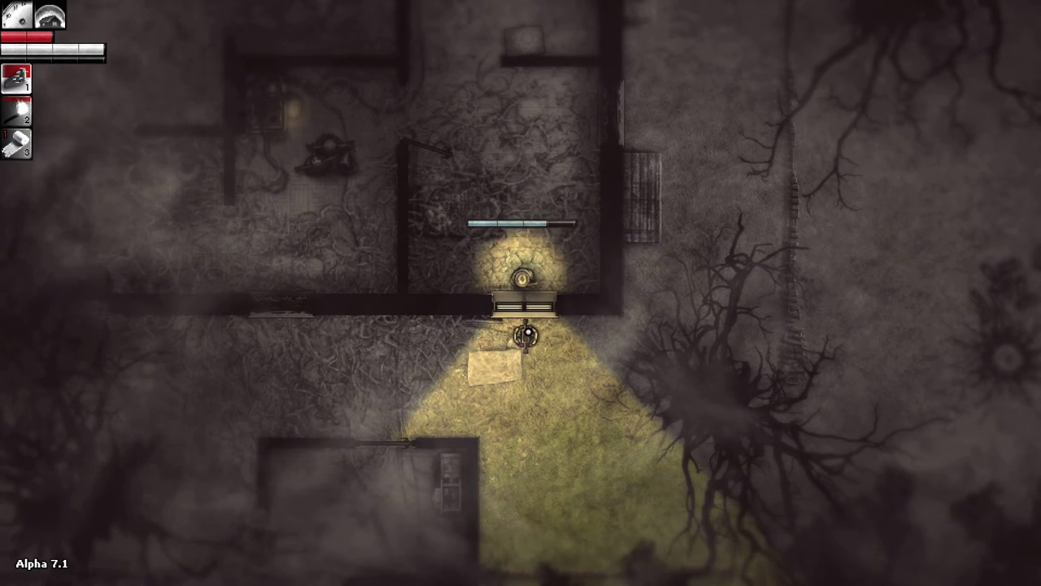
{"action": "key", "text": "w"}
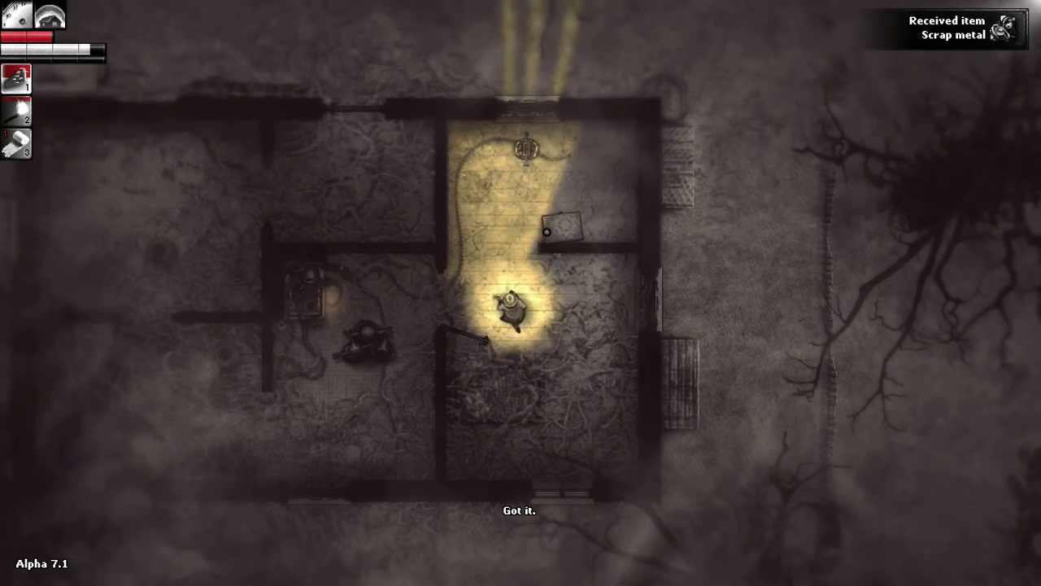
{"action": "key", "text": "w"}
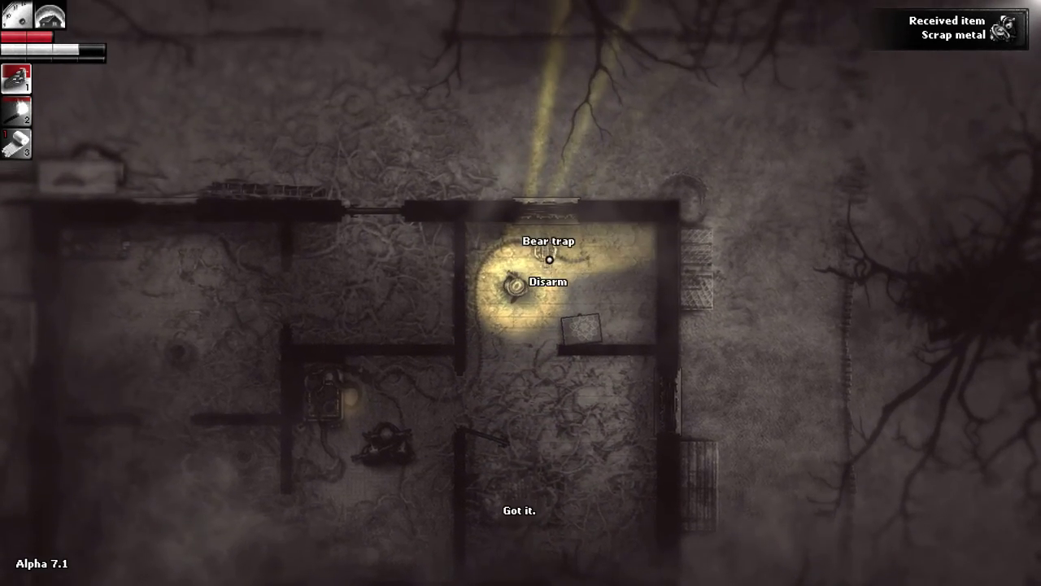
{"action": "left_click", "coordinate": [545, 290]}
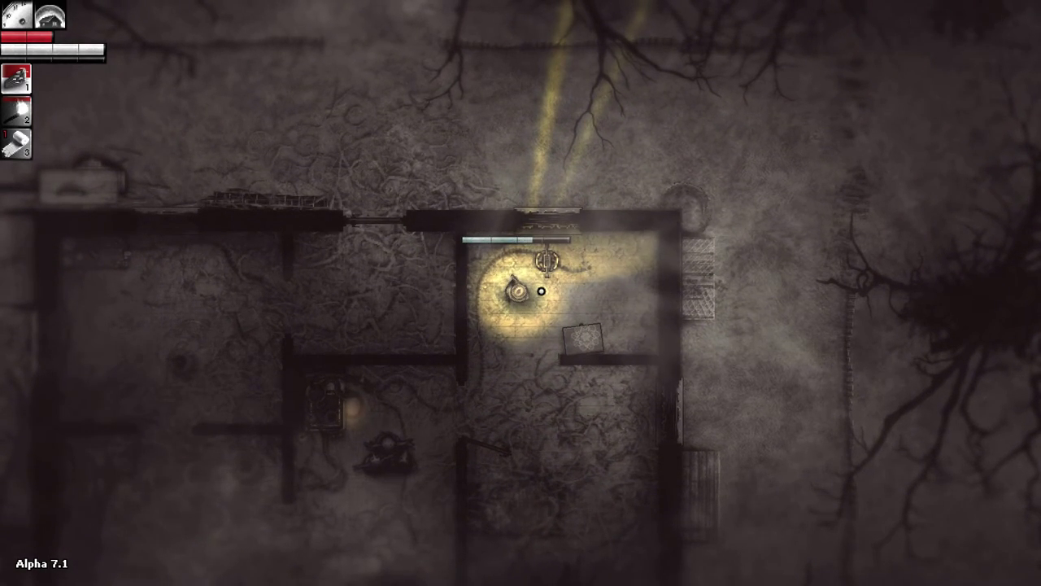
Step: Walk south through the wooden door and inspect the planks on the entrance door
{"action": "key", "text": "s"}
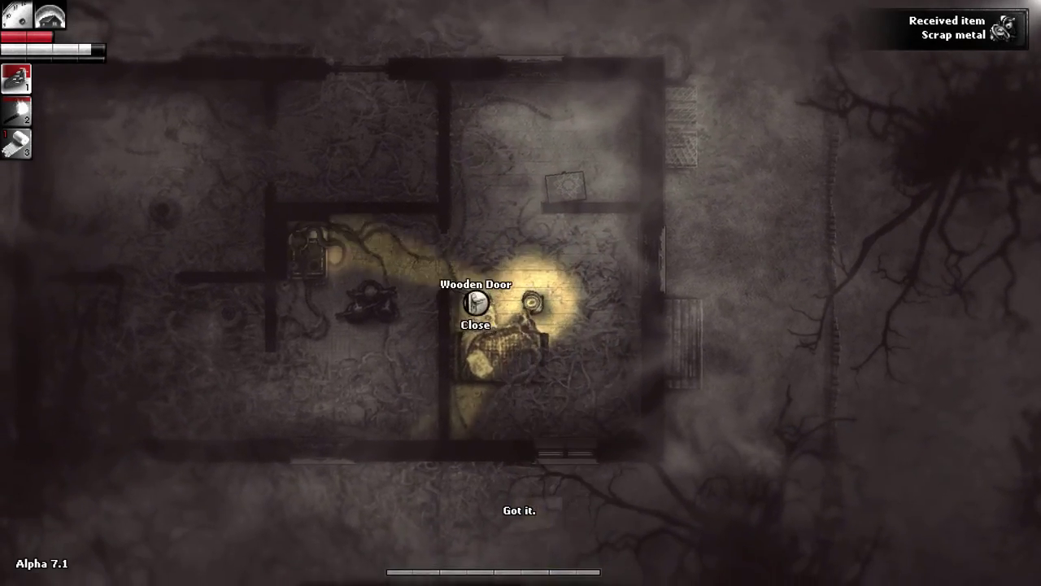
{"action": "key", "text": "s"}
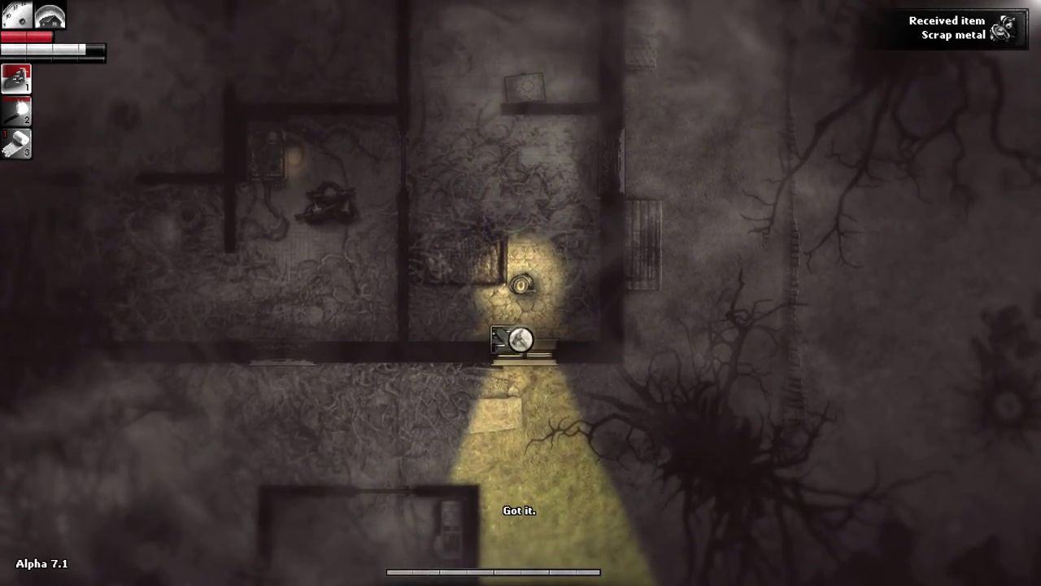
{"action": "left_click", "coordinate": [520, 338]}
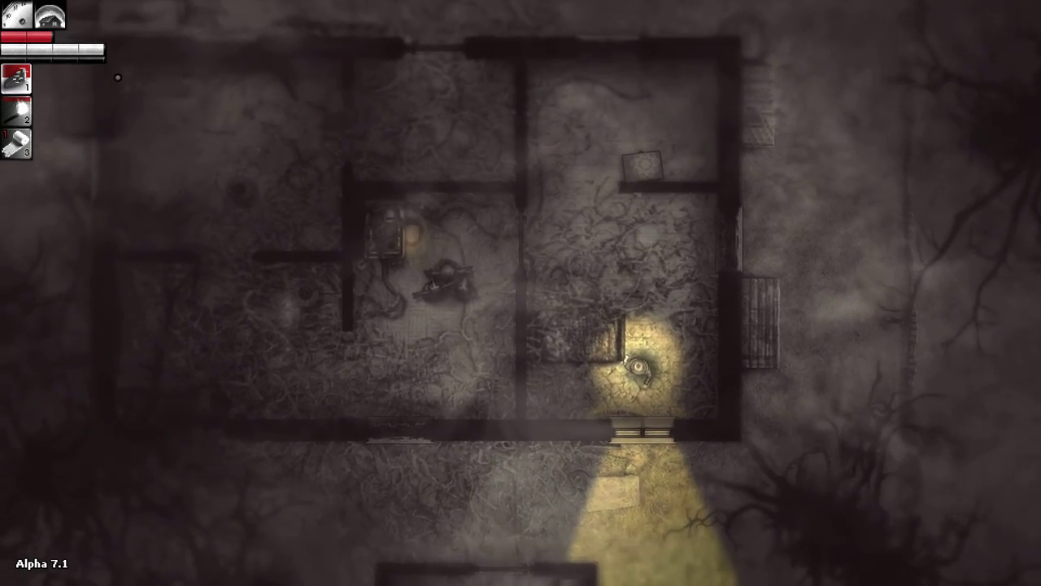
{"action": "key", "text": "w"}
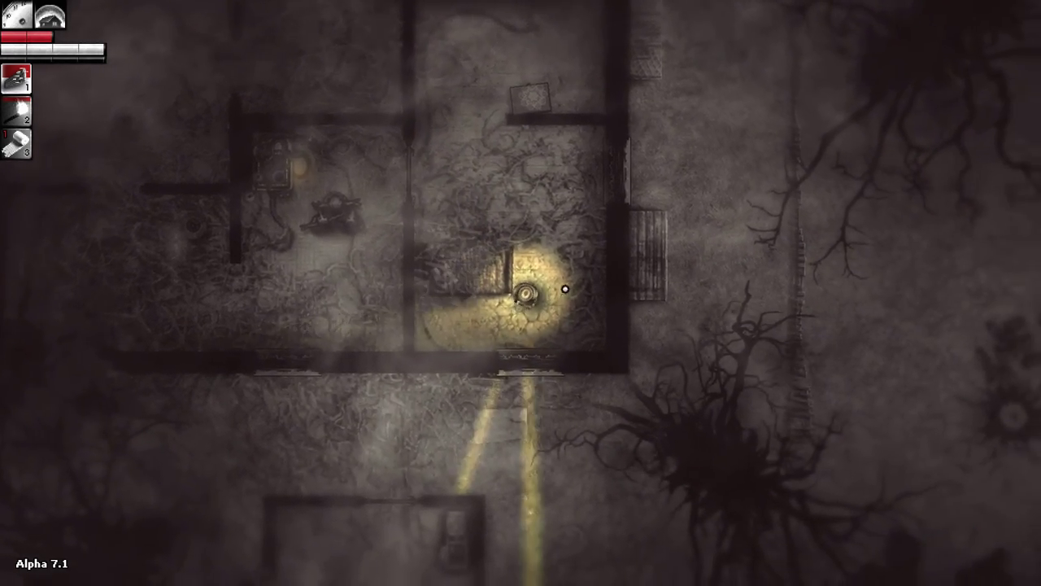
Step: Walk west into the workbench room and start dragging the lamp
{"action": "key", "text": "a"}
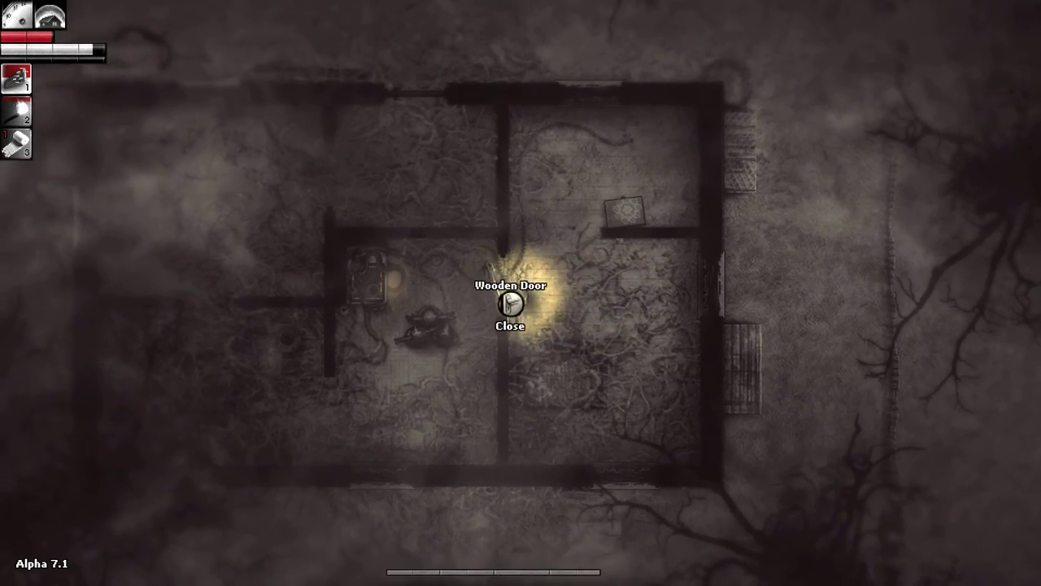
{"action": "key", "text": "a"}
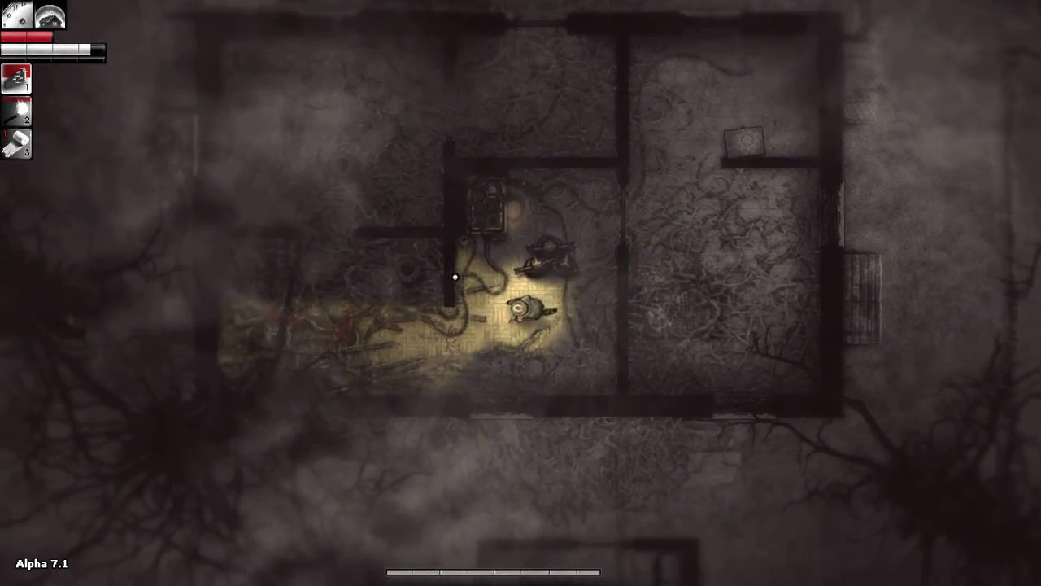
{"action": "key", "text": "w"}
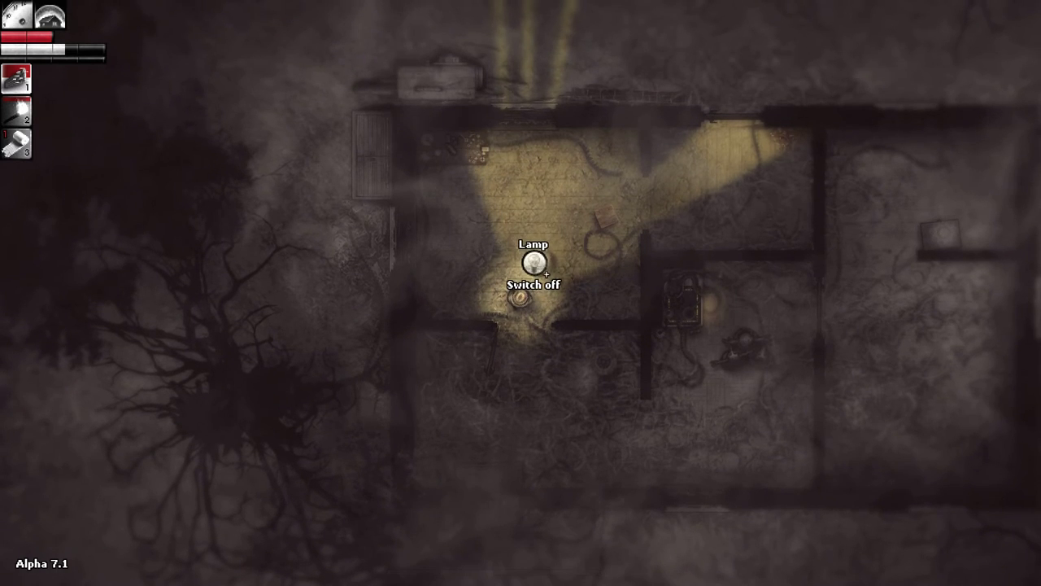
{"action": "left_click", "coordinate": [534, 263]}
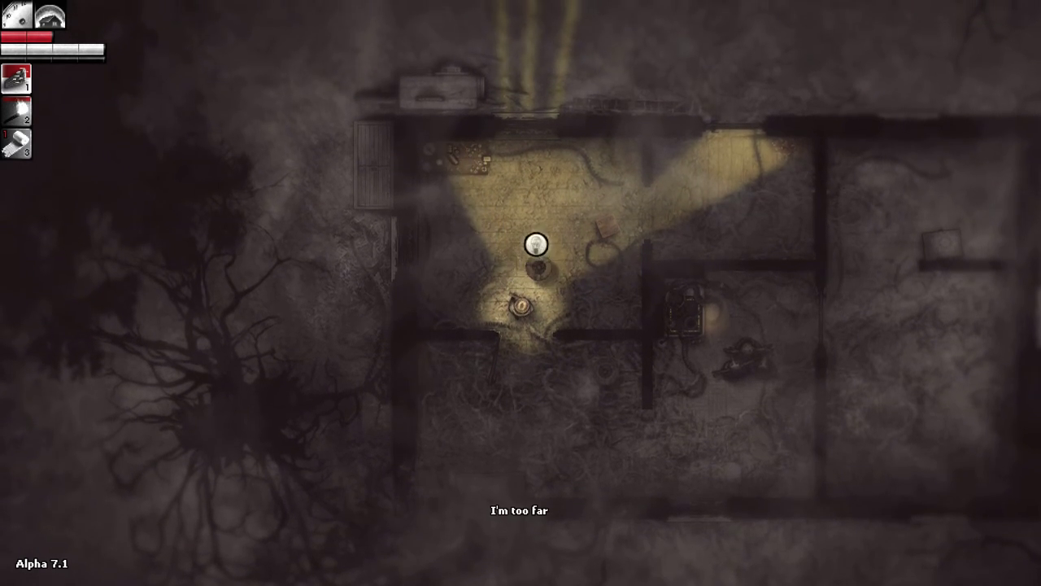
{"action": "left_click", "coordinate": [549, 270]}
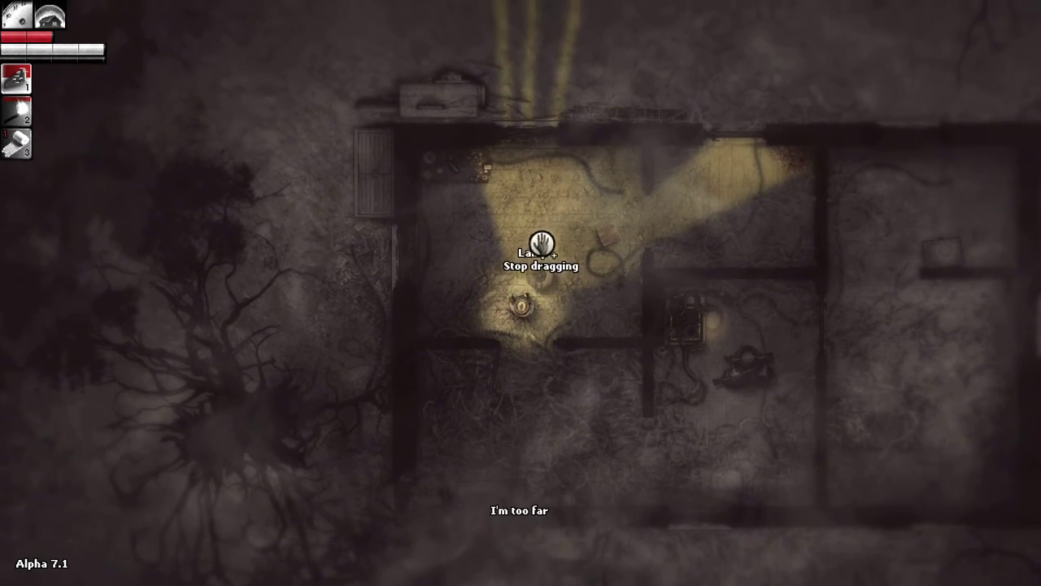
Step: Haul the lamp south and set it down, adjusting its final position once
{"action": "key", "text": "s"}
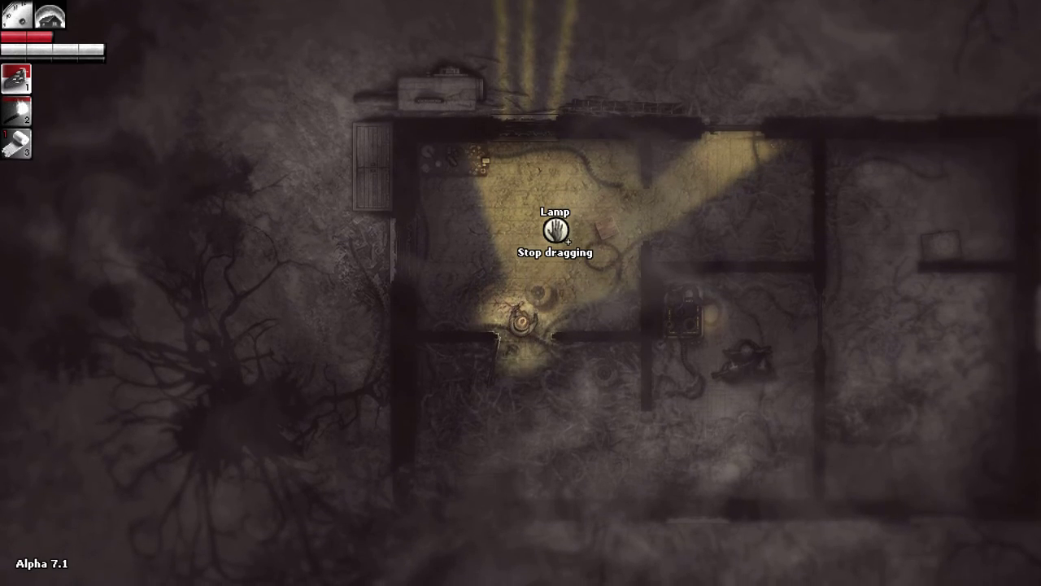
{"action": "key", "text": "s"}
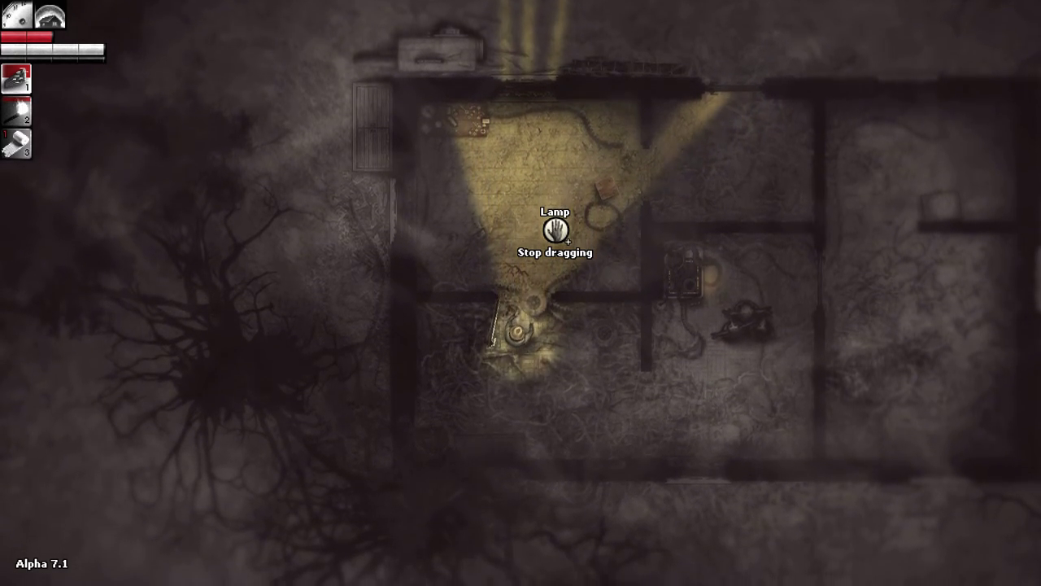
{"action": "key", "text": "s"}
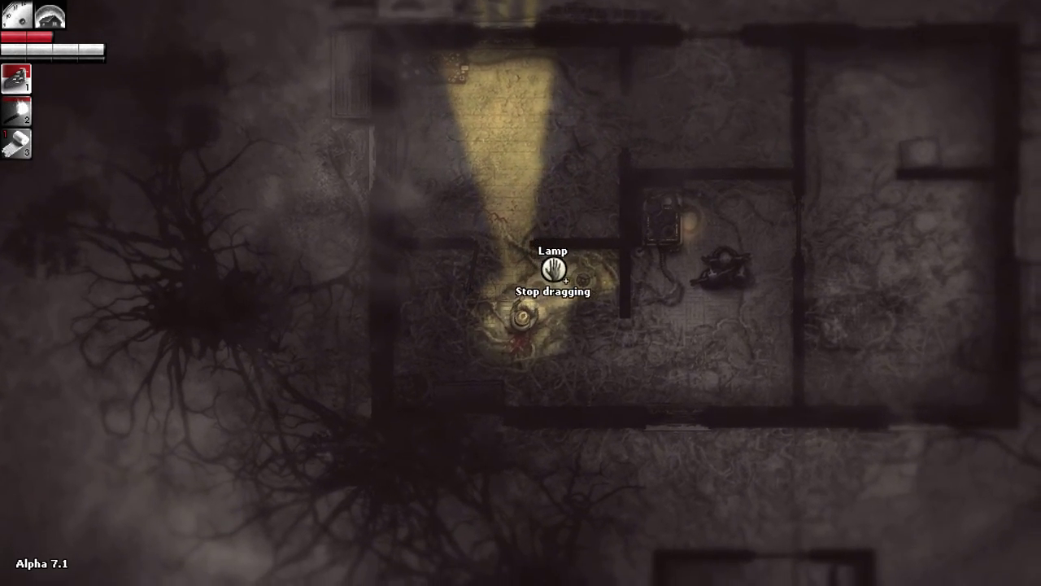
{"action": "left_click", "coordinate": [553, 281]}
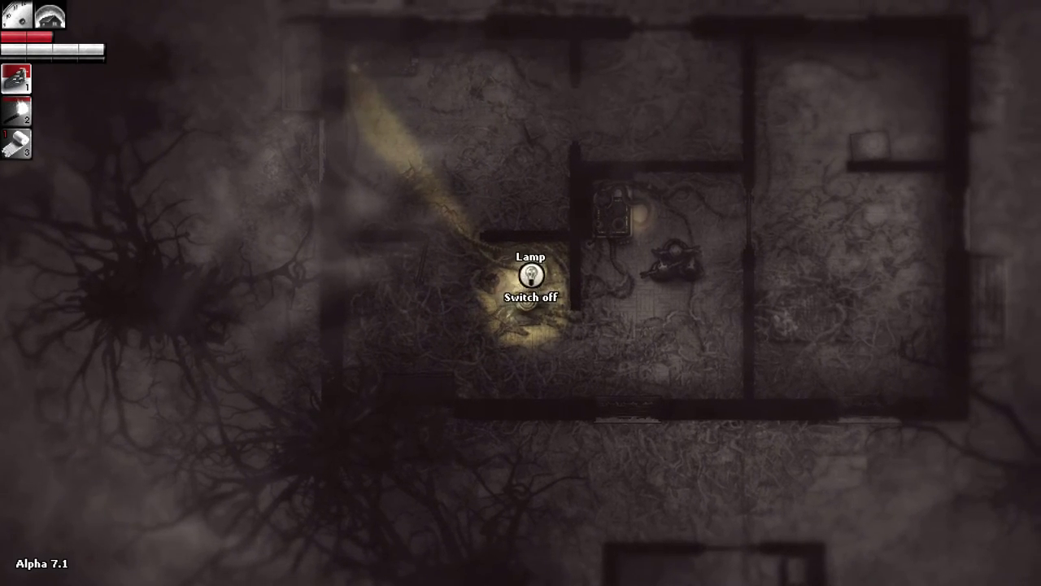
{"action": "left_click", "coordinate": [549, 285]}
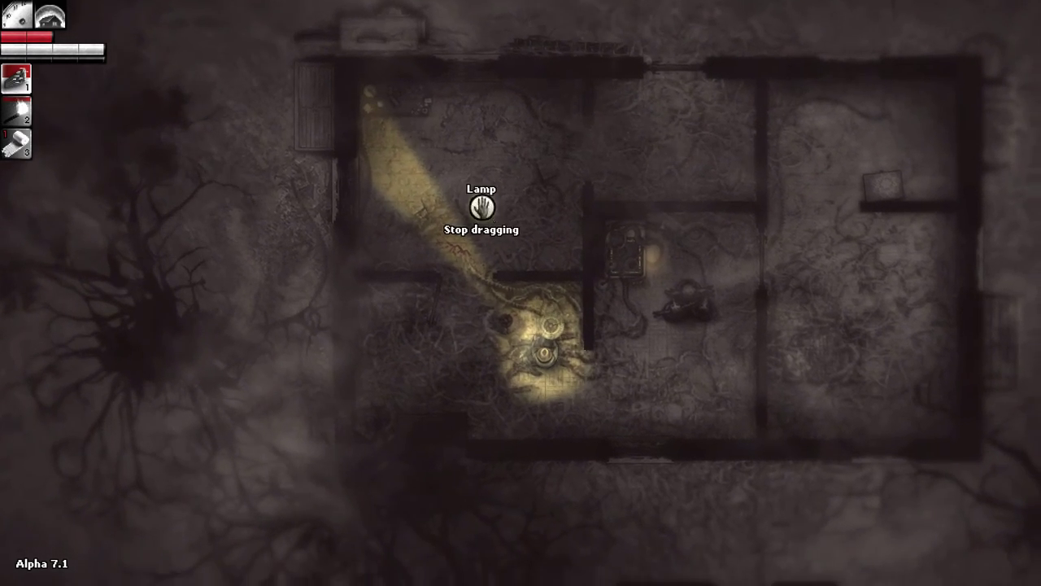
{"action": "left_click", "coordinate": [415, 130]}
Step: Walk north past the lamp to the Level 1 workbench
{"action": "key", "text": "w"}
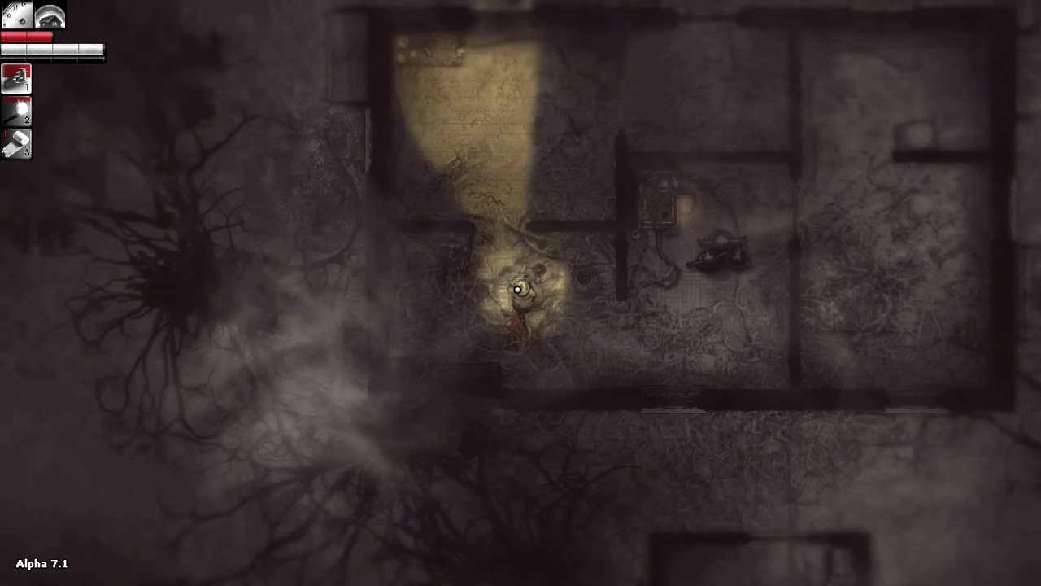
{"action": "key", "text": "w"}
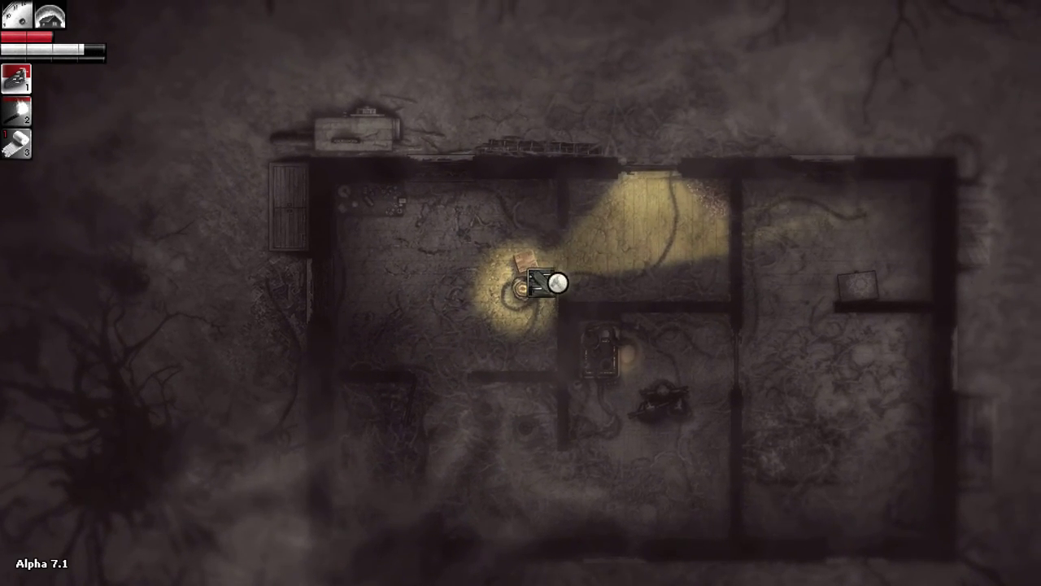
{"action": "key", "text": "a"}
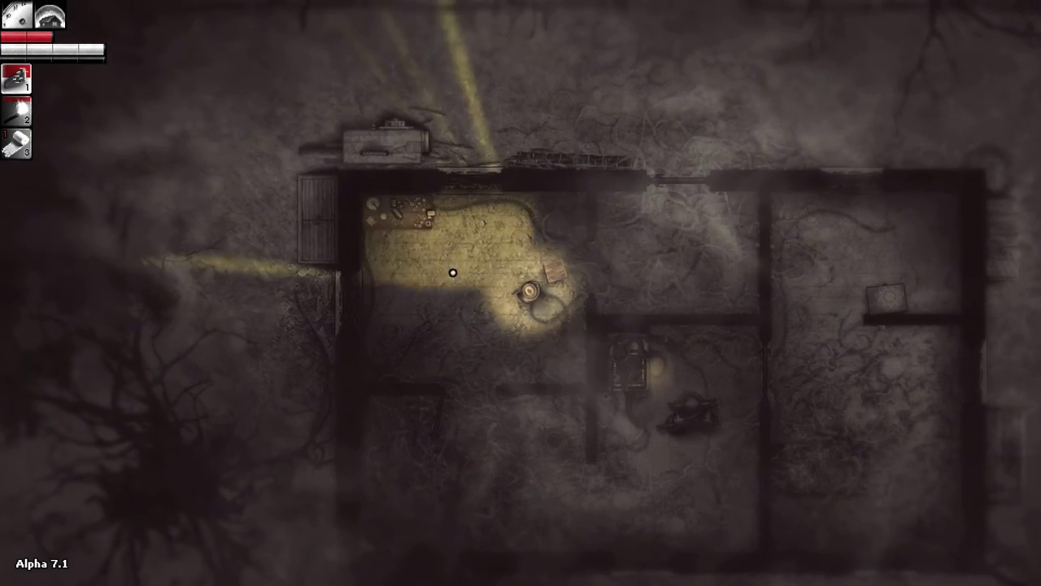
Step: At the workbench, shift the plank stack and move the plank with nails to a lower backpack slot
{"action": "key", "text": "e"}
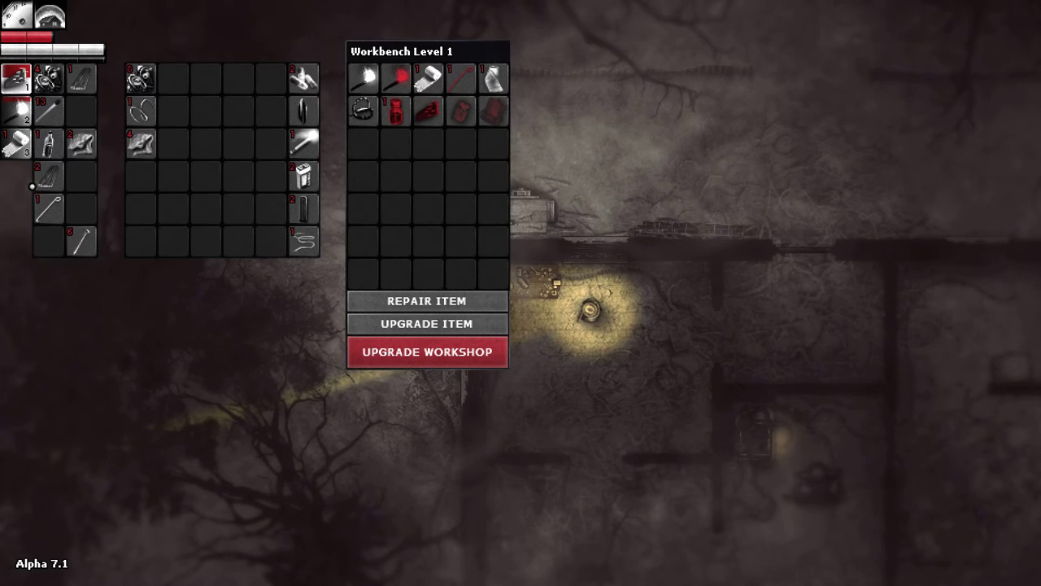
{"action": "double_click", "coordinate": [43, 177]}
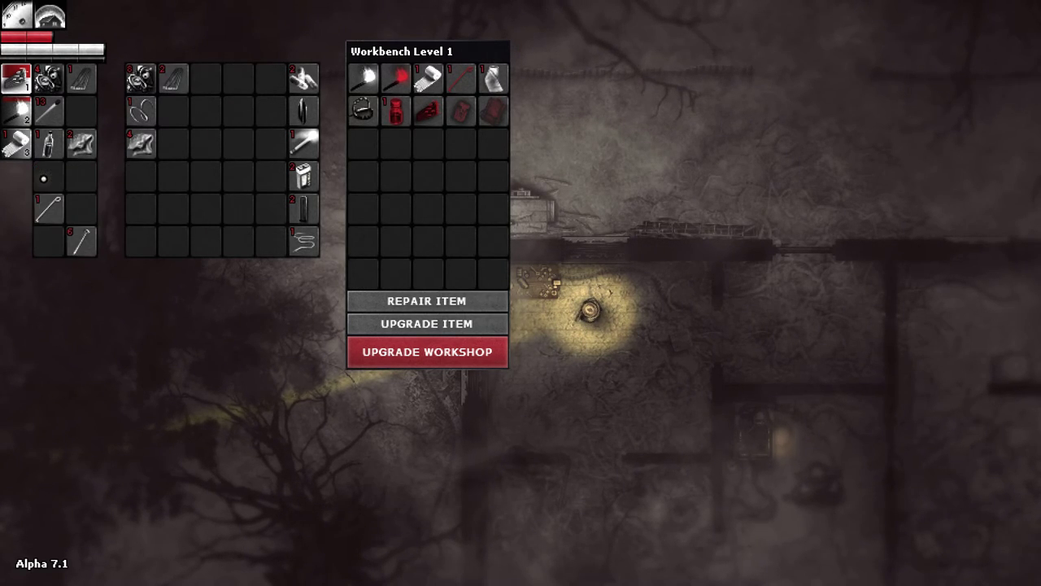
{"action": "double_click", "coordinate": [173, 78]}
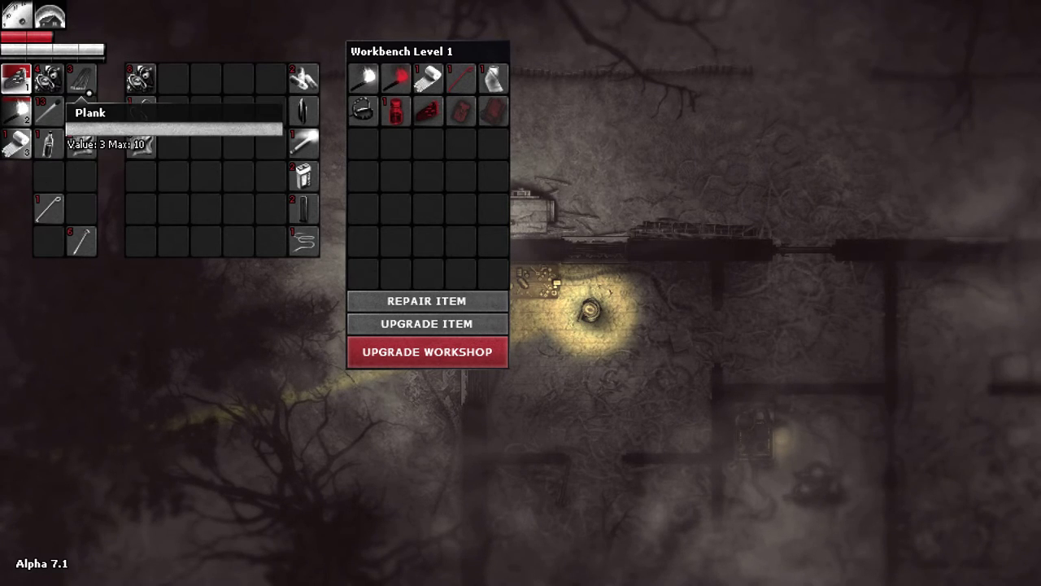
{"action": "left_click_drag", "start_coordinate": [81, 78], "coordinate": [80, 208]}
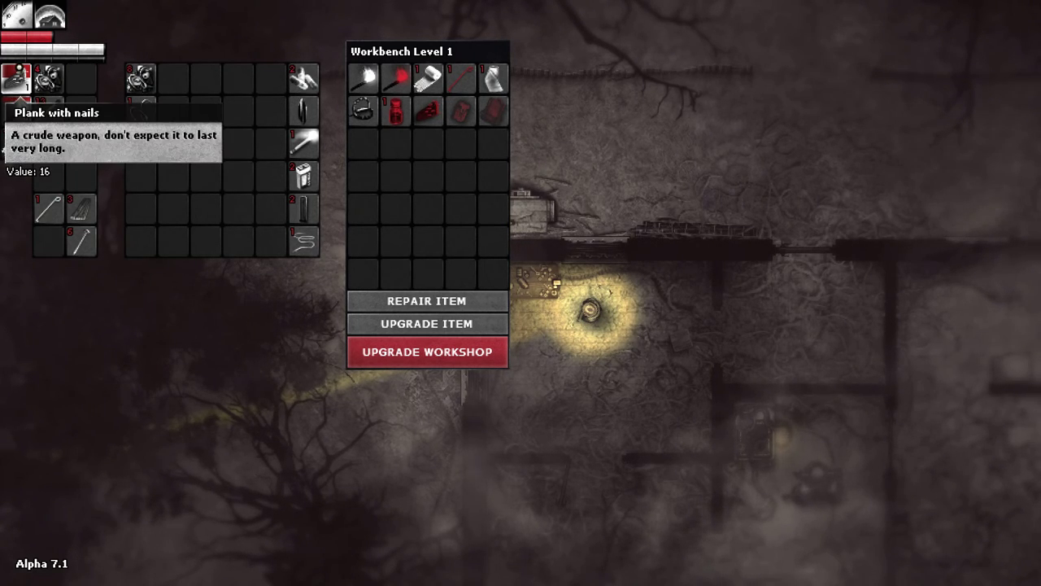
Step: Close the workbench, reopen it to check the plank-with-nails recipe, then leave it
{"action": "key", "text": "Escape"}
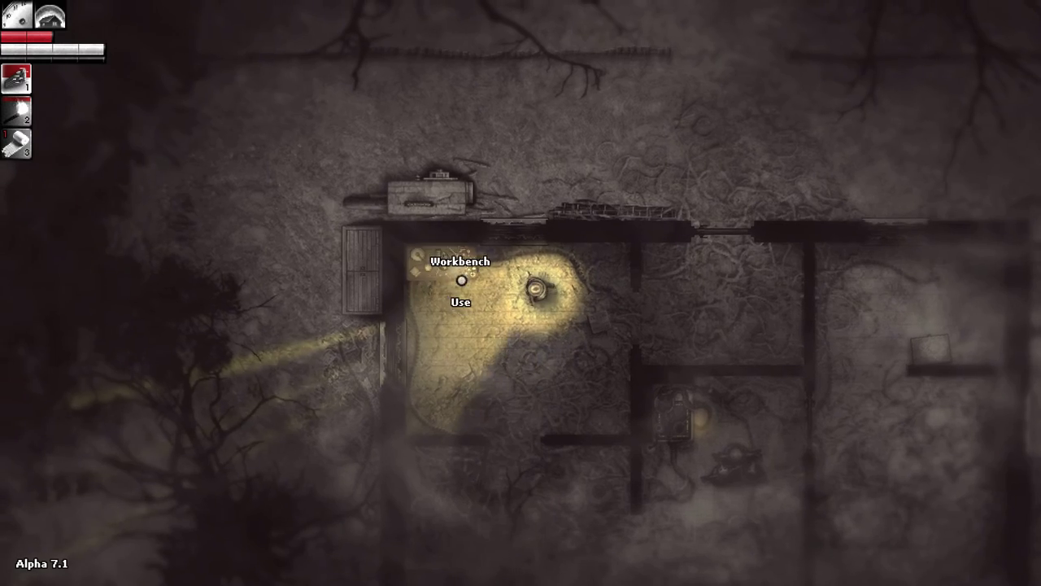
{"action": "key", "text": "e"}
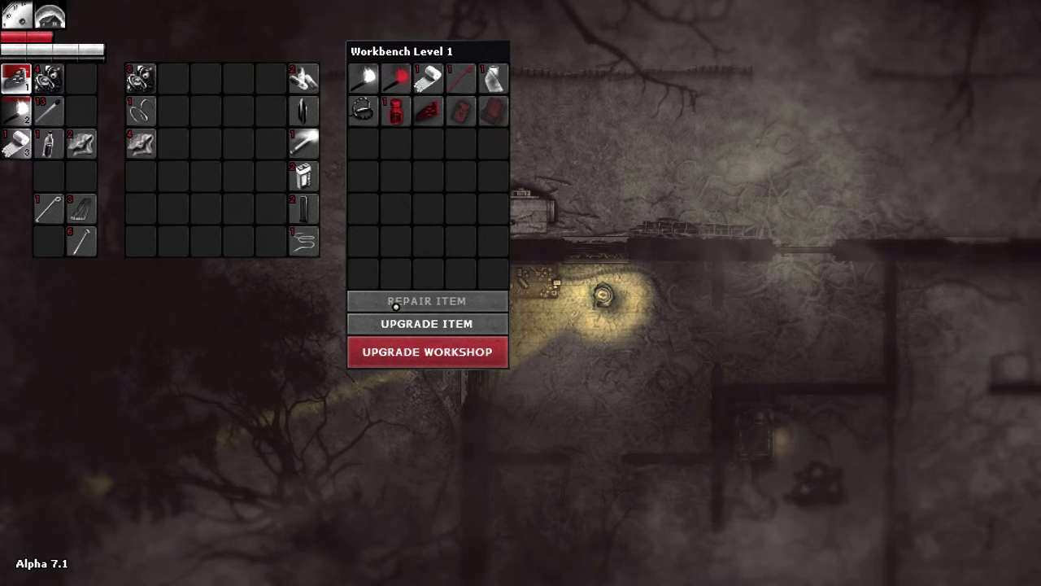
{"action": "key", "text": "Escape"}
Step: Walk from the workbench room through the damaged doorway into the bloodstained lower room
{"action": "key", "text": "s"}
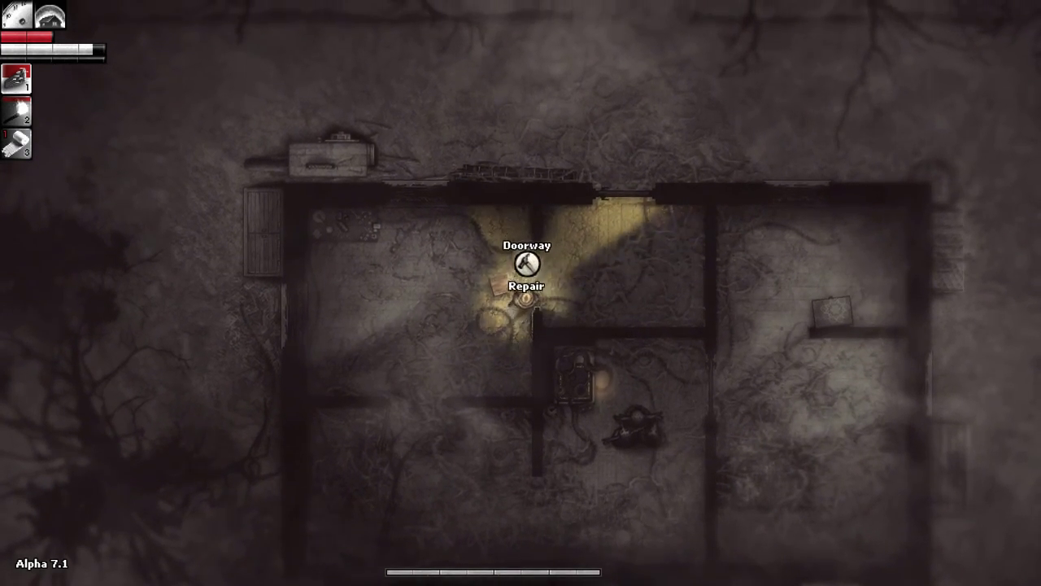
{"action": "key", "text": "a"}
{"action": "key", "text": "w"}
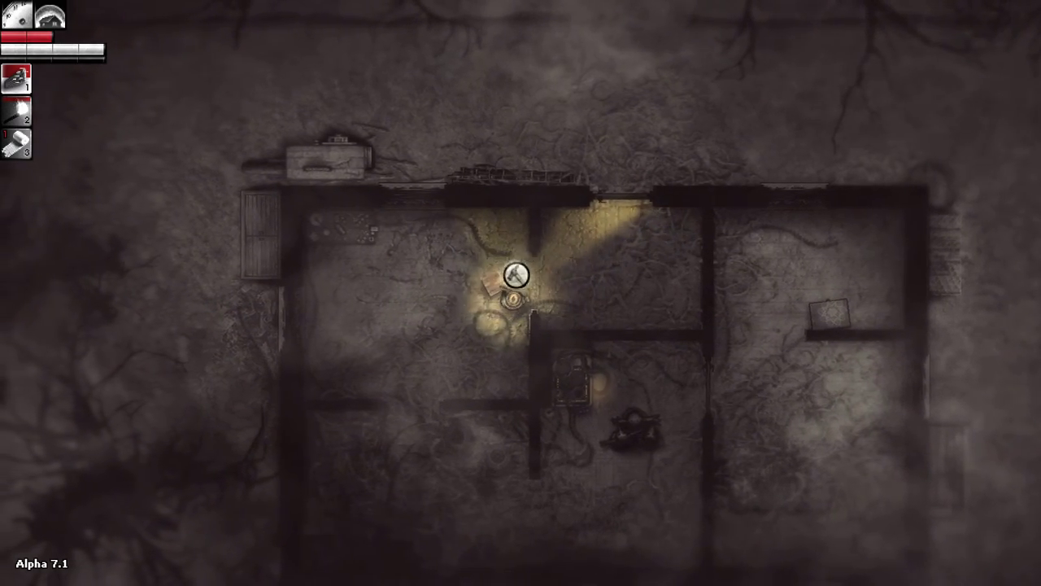
{"action": "key", "text": "s"}
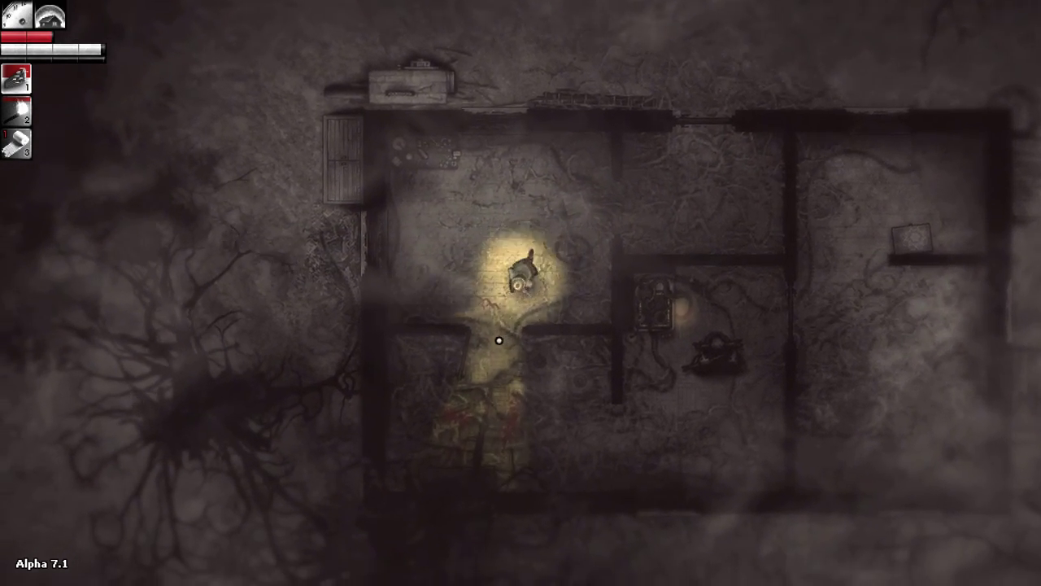
{"action": "key", "text": "s"}
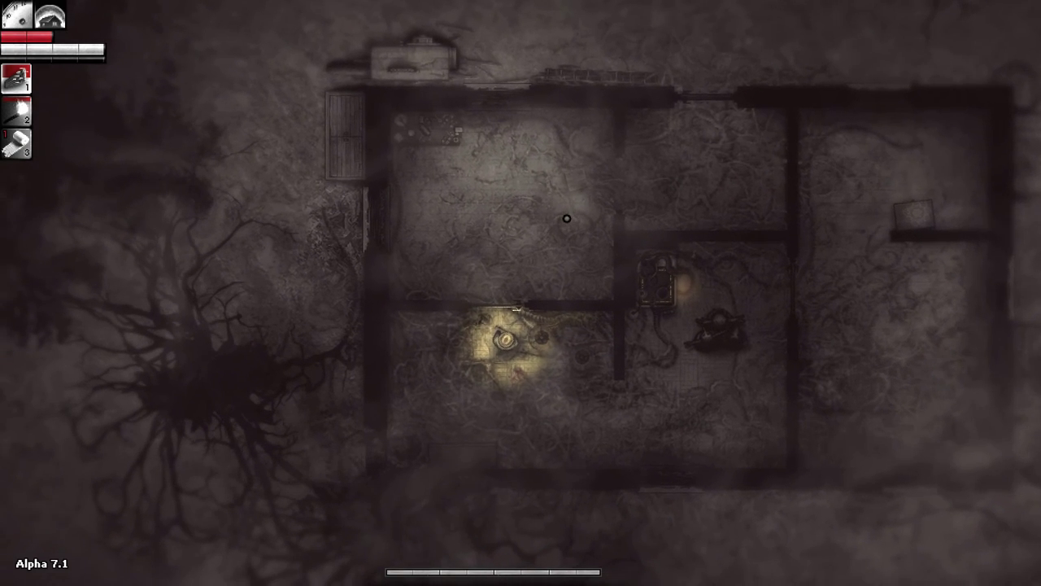
{"action": "key", "text": "d"}
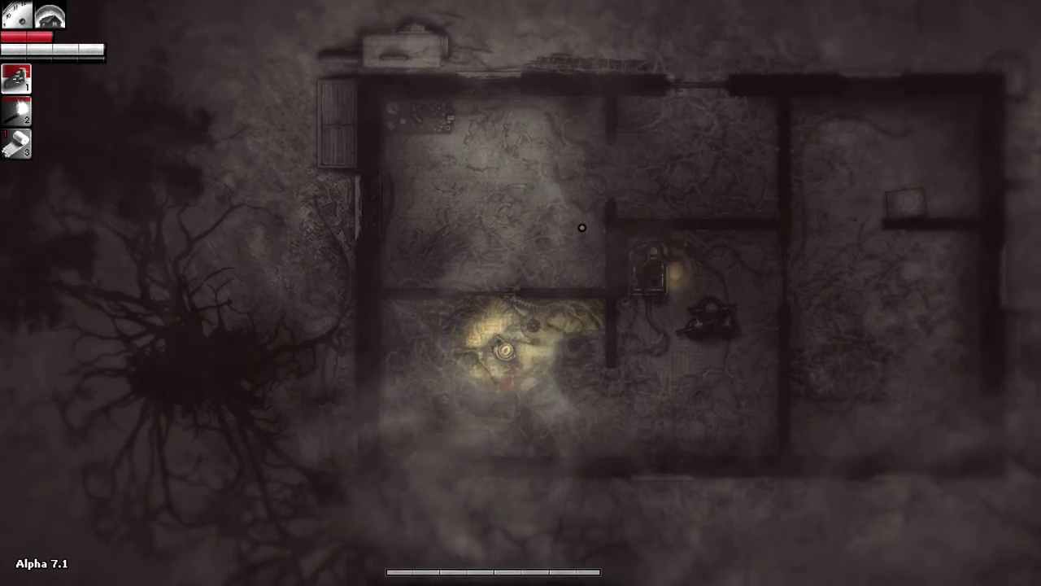
Step: Drag the lit lamp across the lower room and up into the next room, then release it
{"action": "key", "text": "s"}
{"action": "key", "text": "w"}
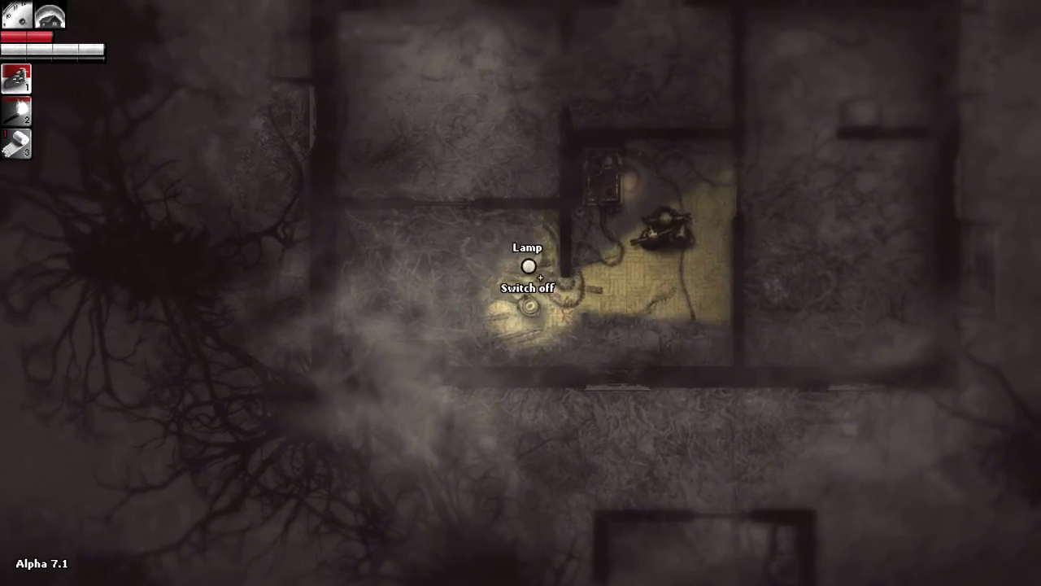
{"action": "left_click", "coordinate": [545, 268]}
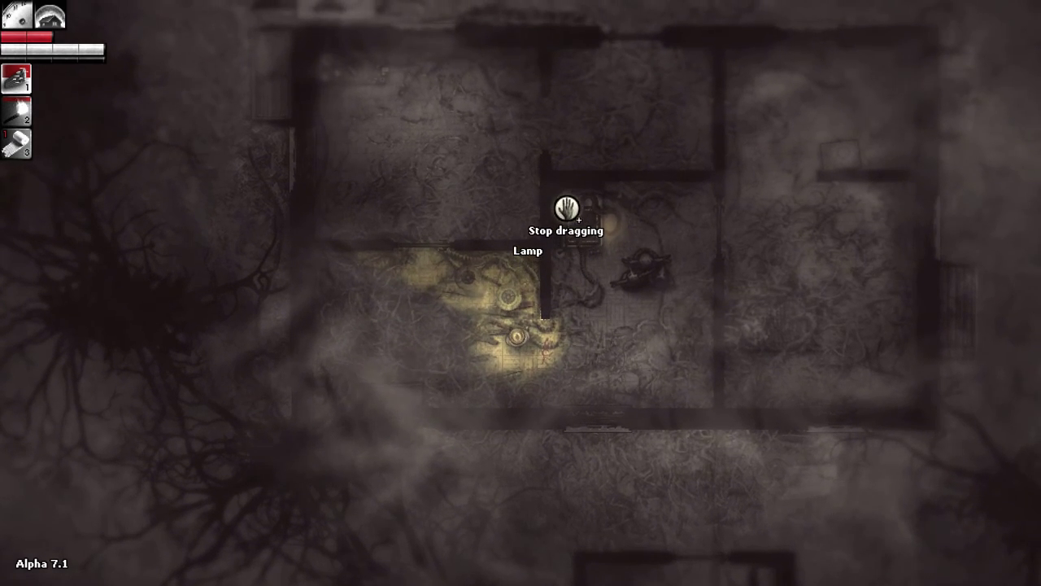
{"action": "key", "text": "s"}
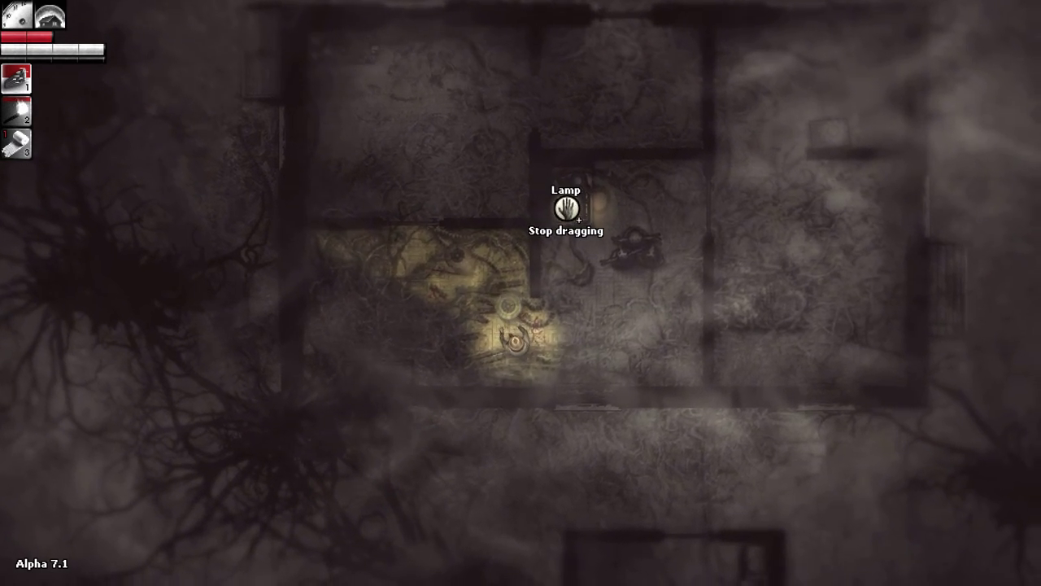
{"action": "key", "text": "s"}
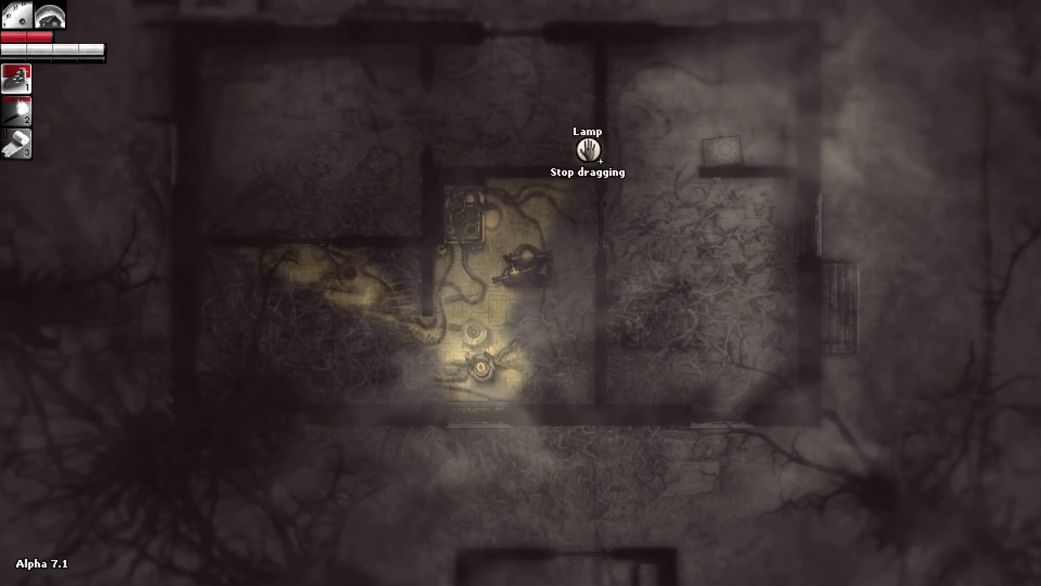
{"action": "key", "text": "s"}
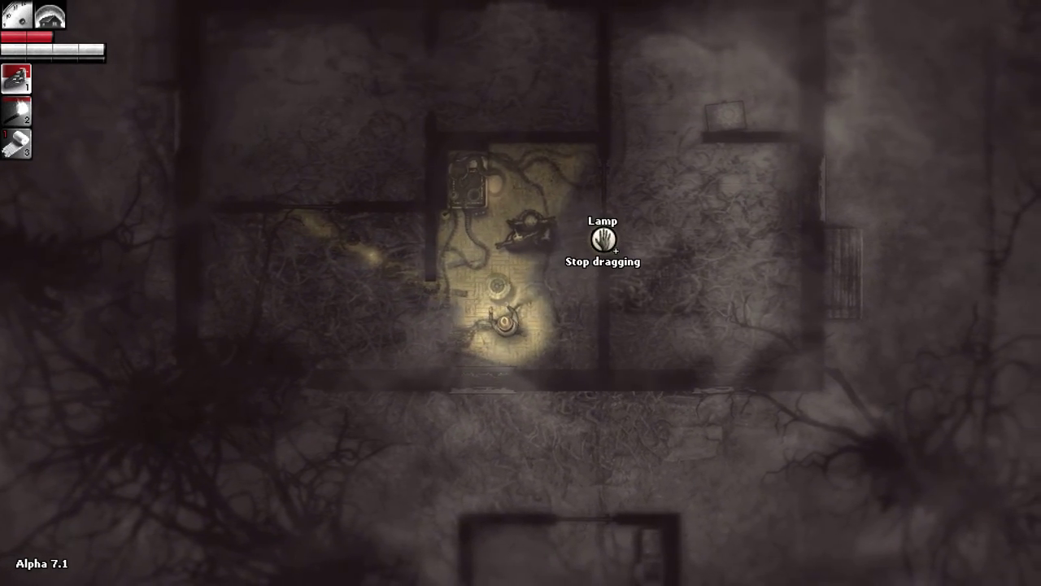
{"action": "key", "text": "s"}
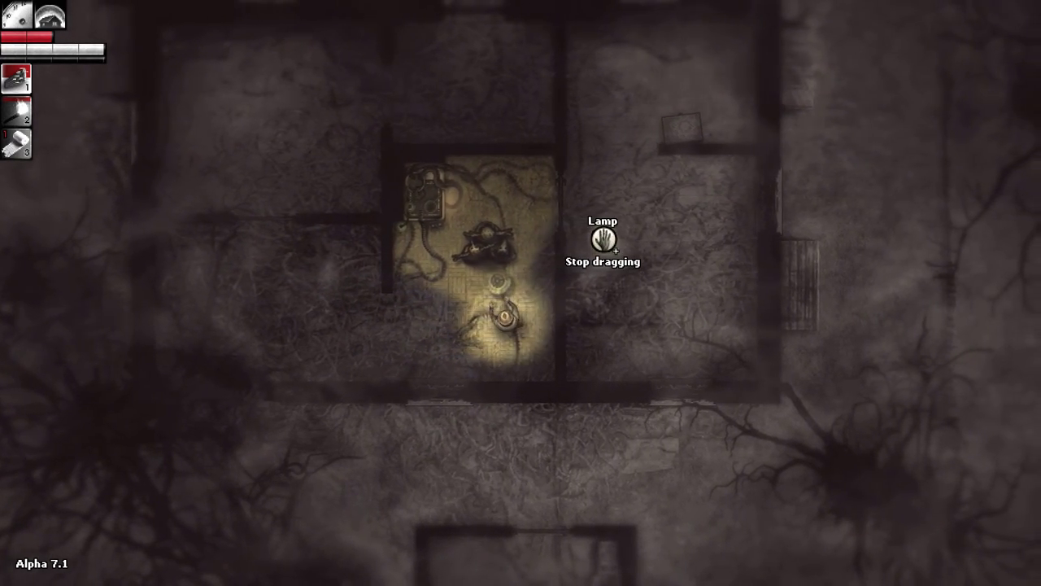
{"action": "key", "text": "w"}
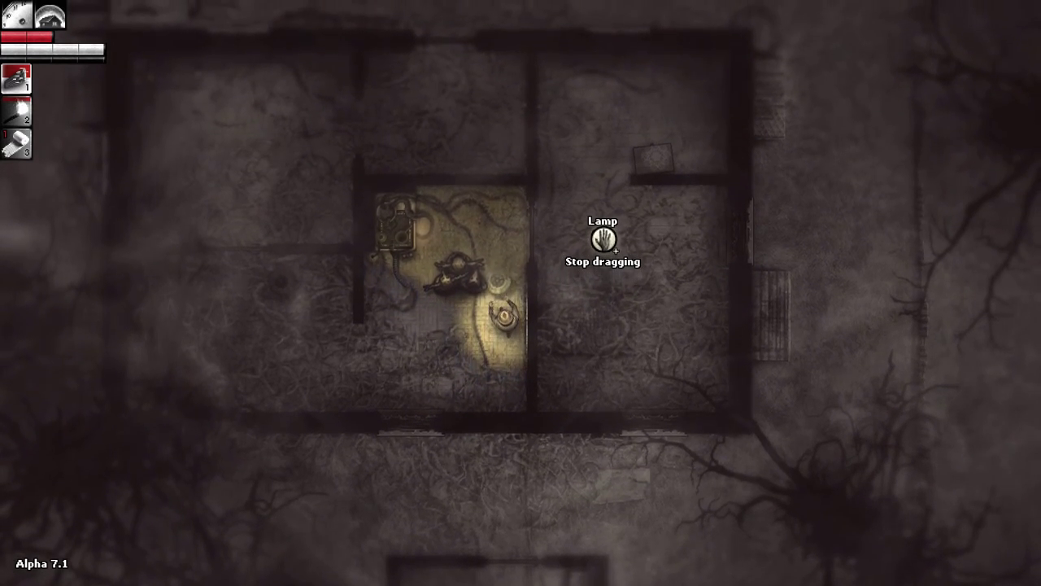
{"action": "key", "text": "w"}
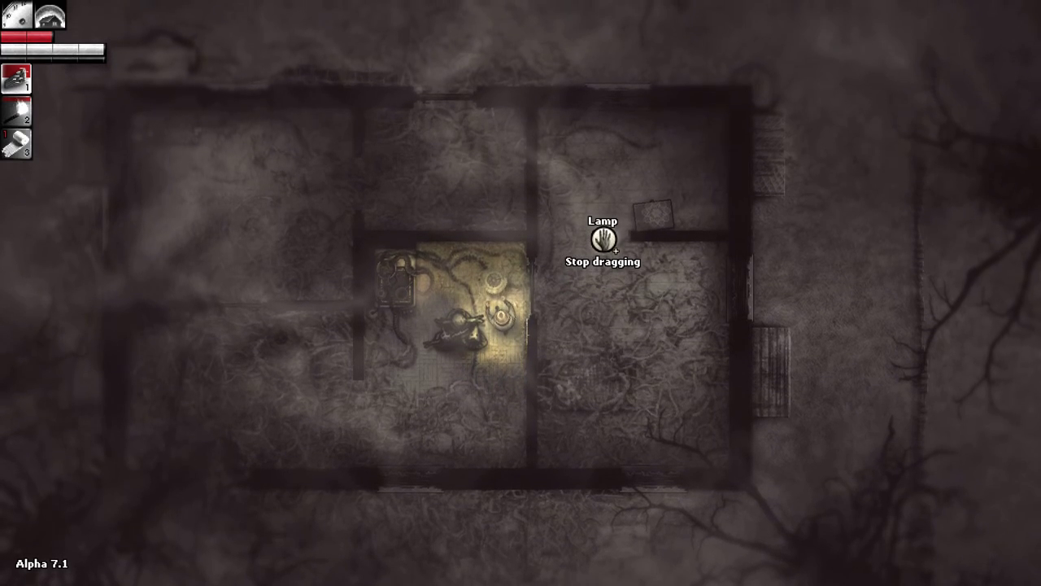
{"action": "left_click", "coordinate": [603, 238]}
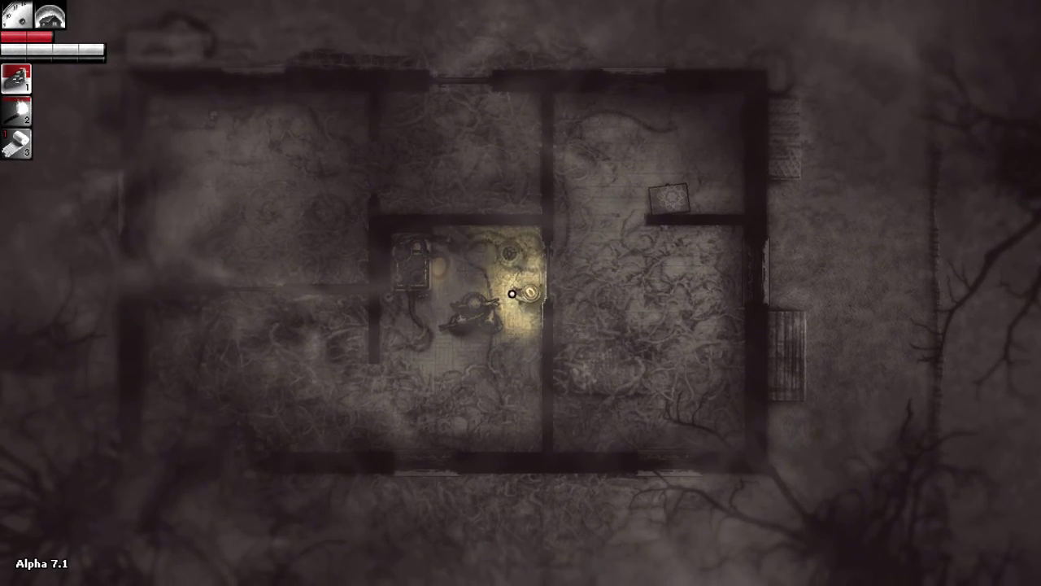
Step: Pull the lamp right into the wardrobe room, check the wardrobe, and set the lamp beside it
{"action": "key", "text": "w"}
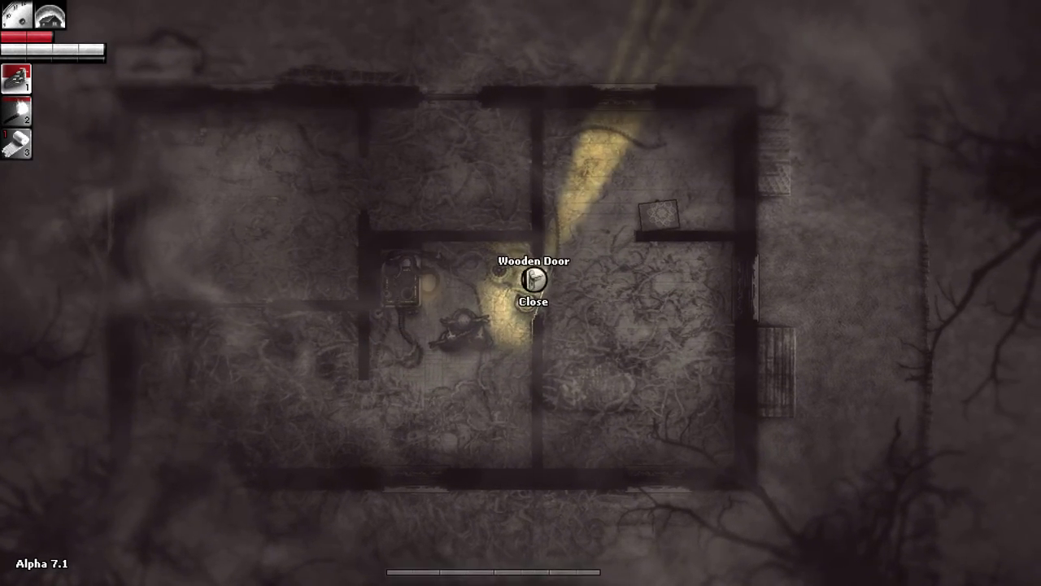
{"action": "key", "text": "e"}
{"action": "key", "text": "w"}
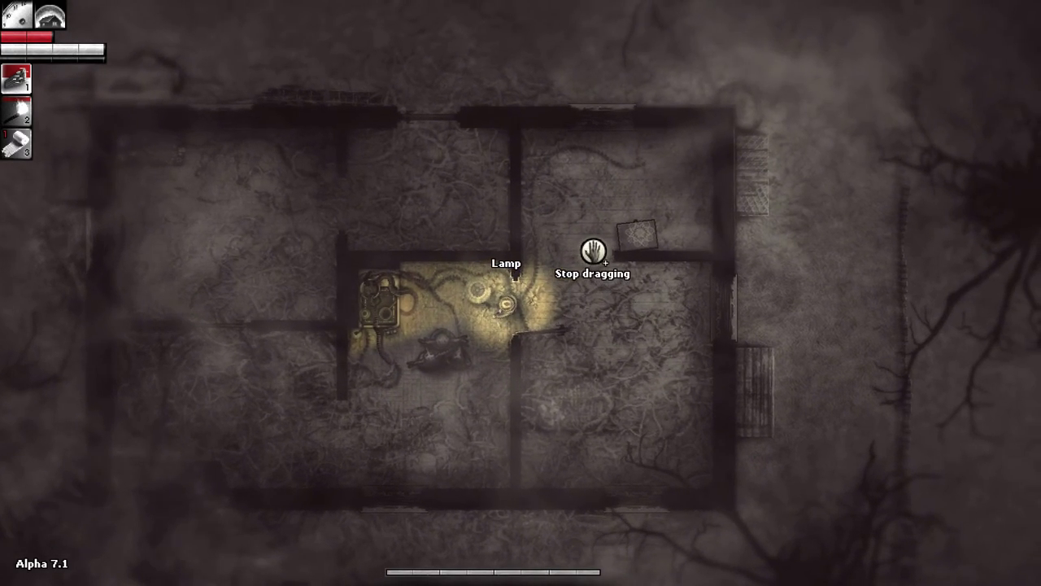
{"action": "key", "text": "d"}
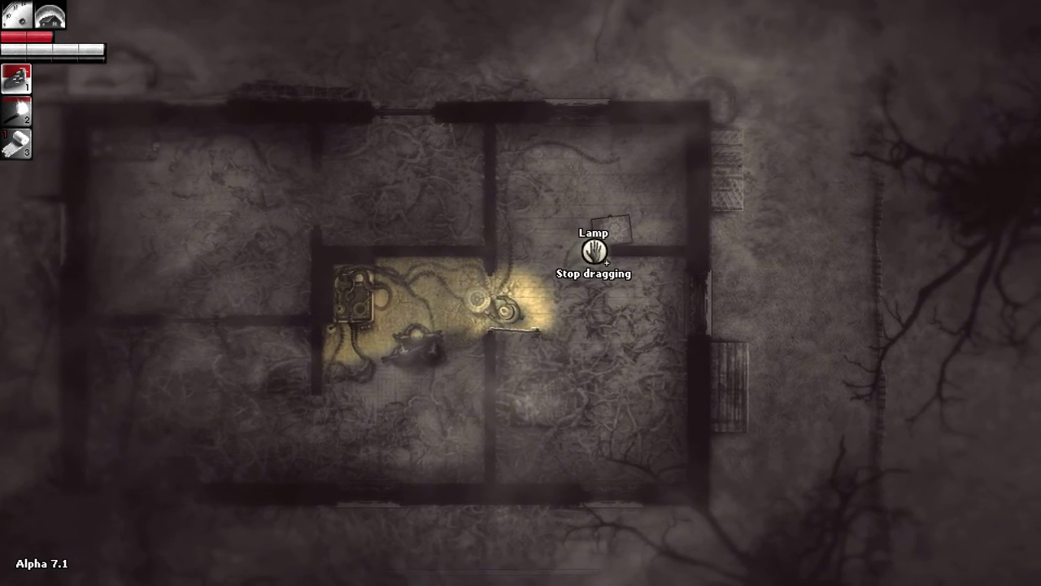
{"action": "key", "text": "w"}
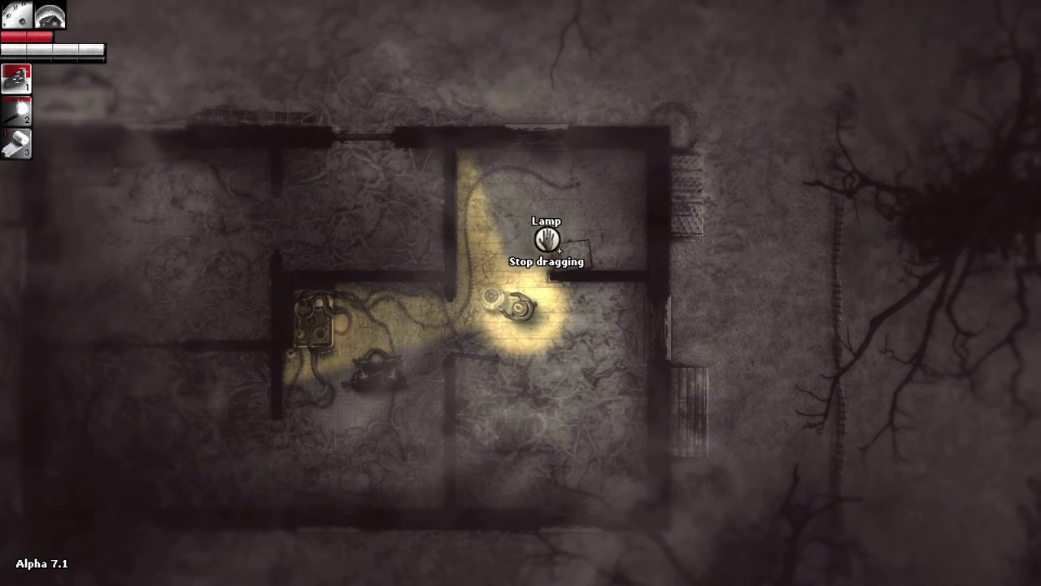
{"action": "key", "text": "d"}
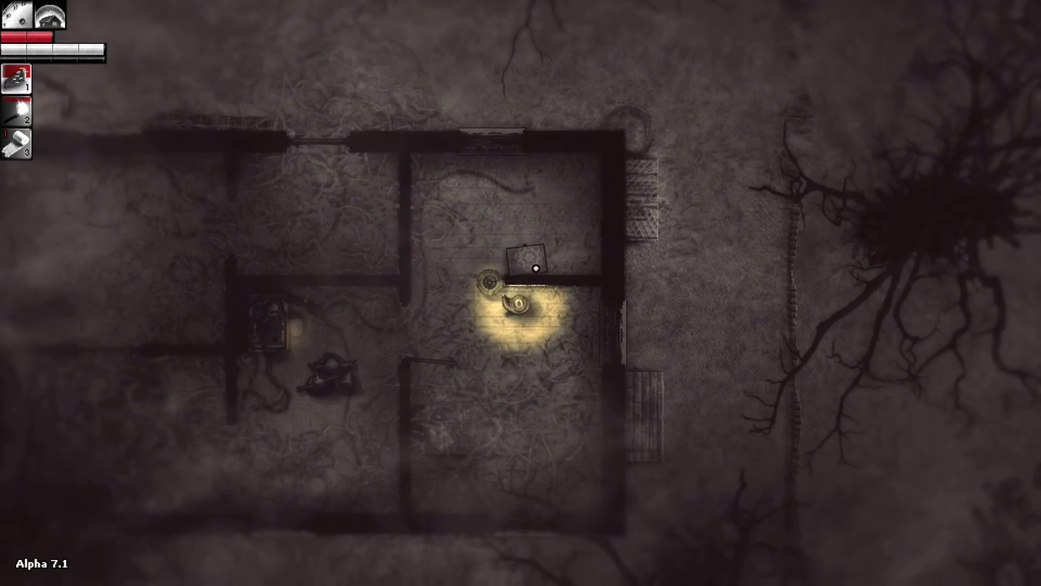
{"action": "key", "text": "w"}
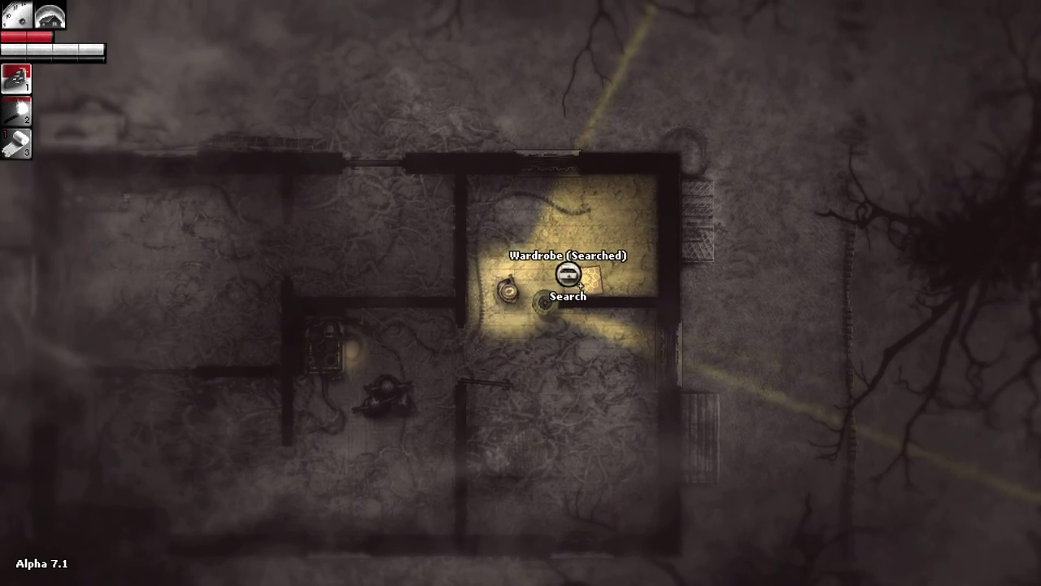
{"action": "left_click", "coordinate": [580, 283]}
{"action": "key", "text": "Escape"}
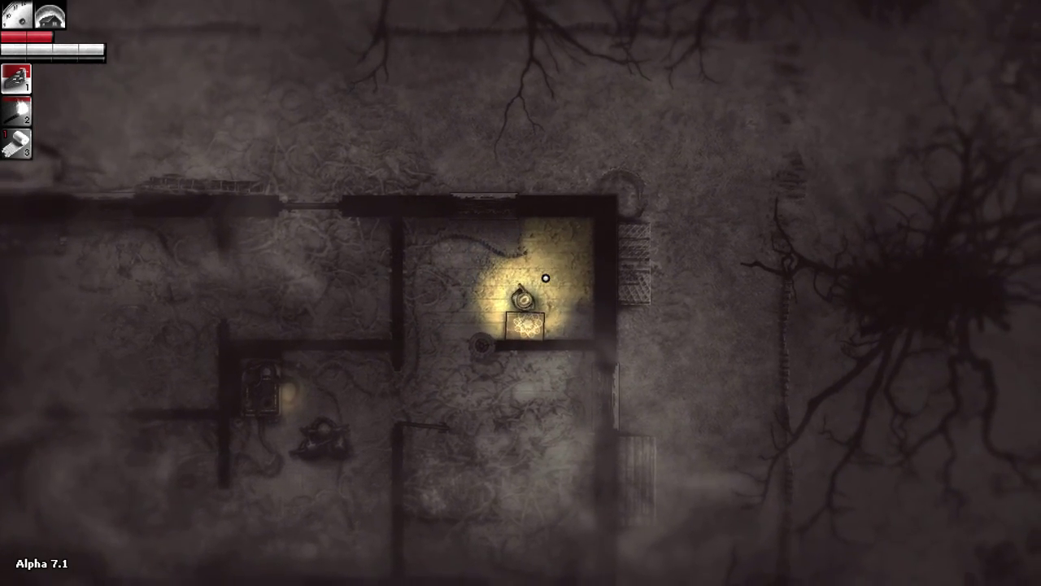
{"action": "left_click", "coordinate": [545, 278]}
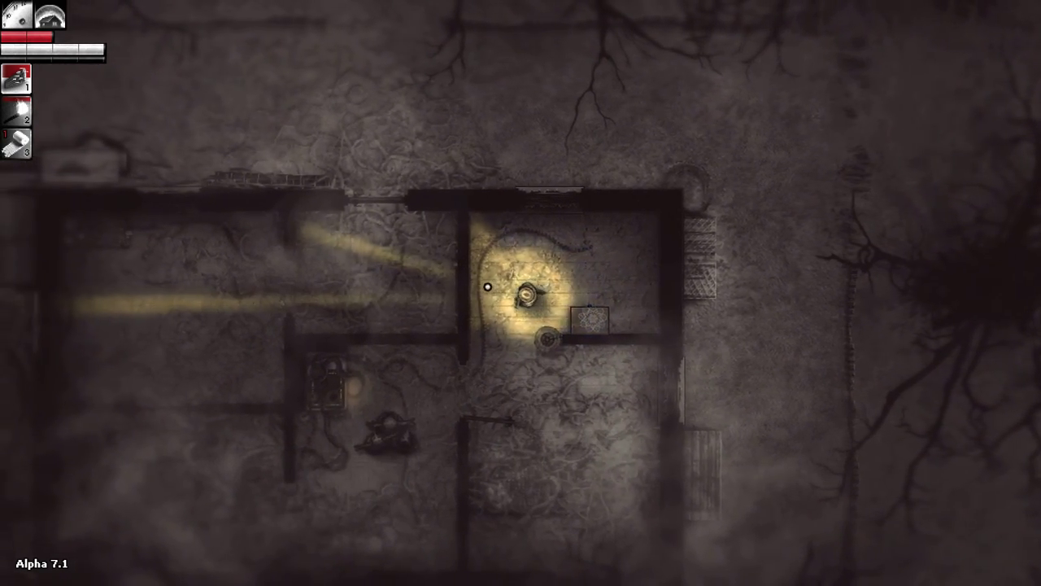
Step: Walk back left and pull the lamp back into the middle room
{"action": "key", "text": "a"}
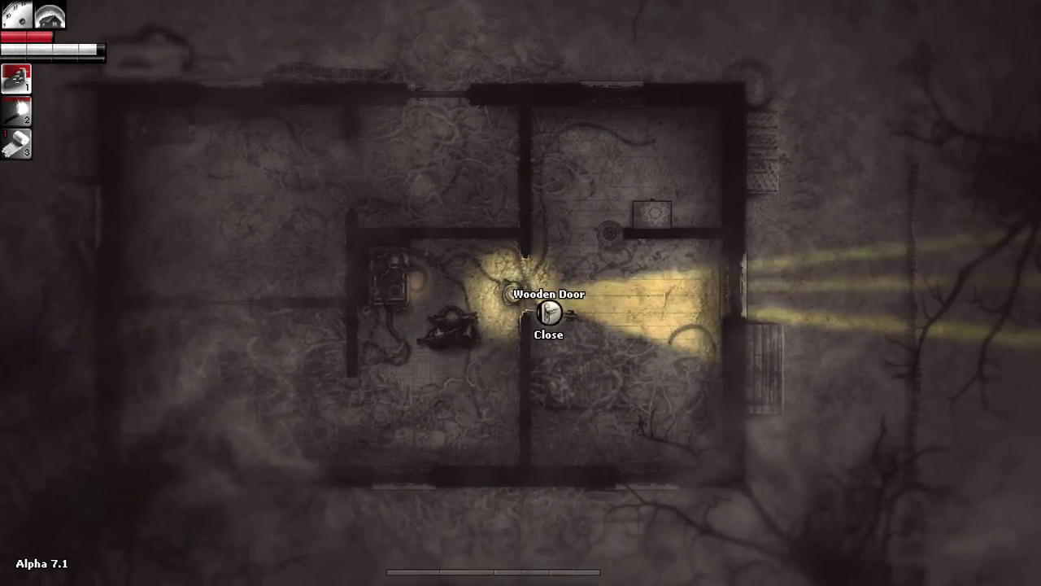
{"action": "key", "text": "a"}
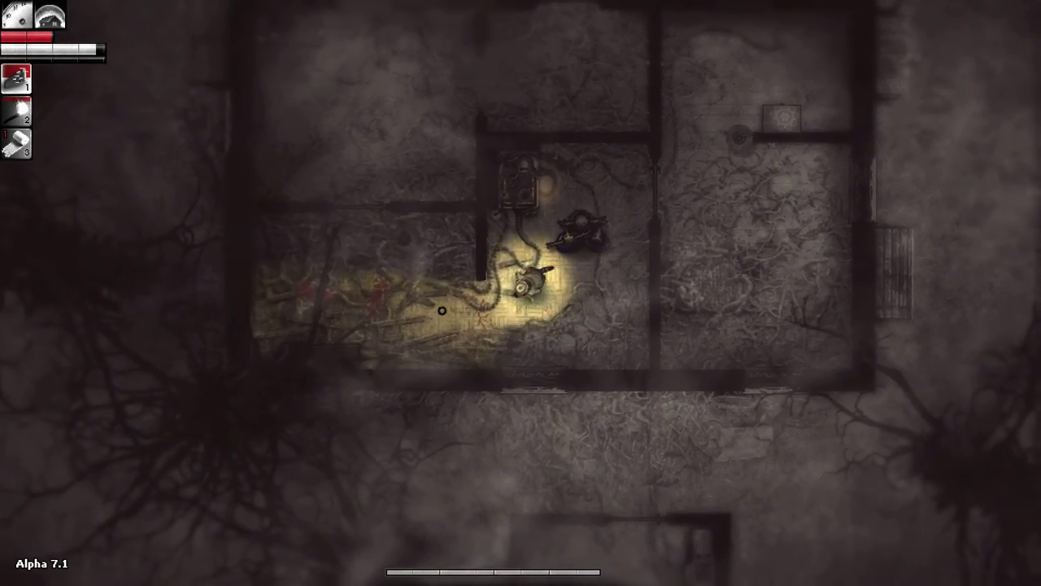
{"action": "key", "text": "a"}
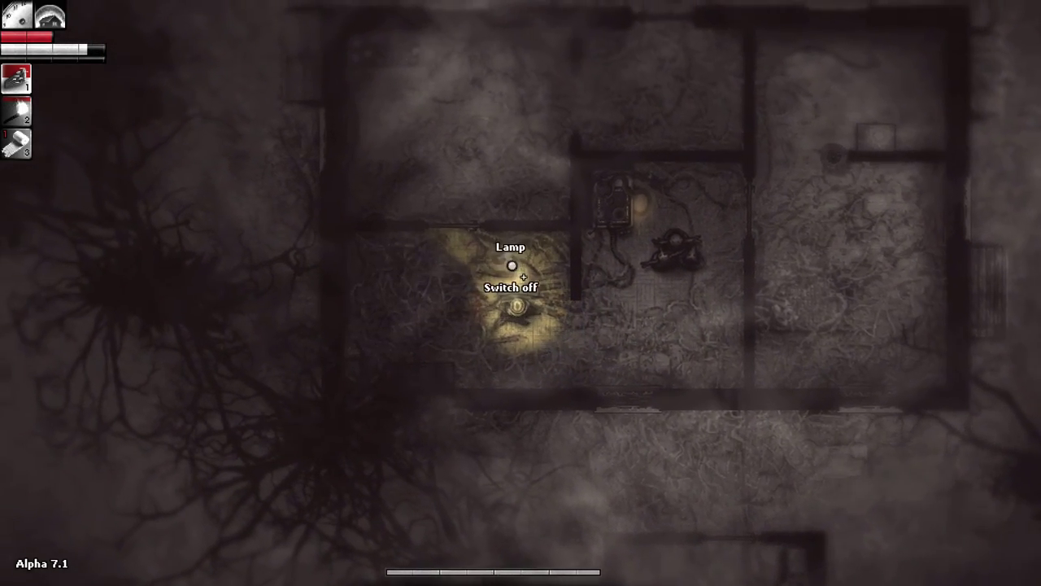
{"action": "left_click", "coordinate": [520, 244]}
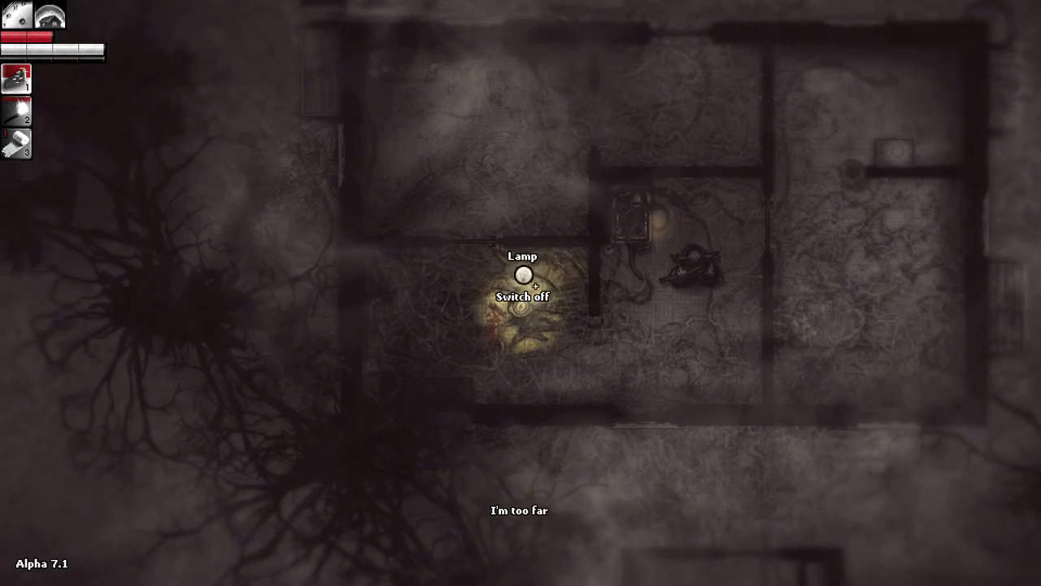
{"action": "left_click_drag", "start_coordinate": [541, 266], "coordinate": [569, 249]}
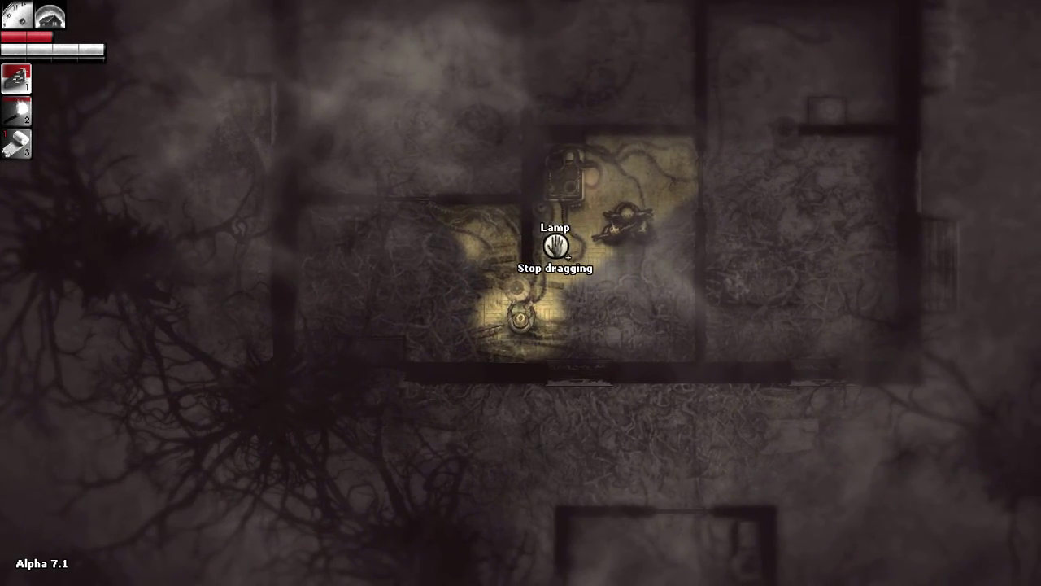
Step: Walk through the wooden doors and lower room back up into the workbench room
{"action": "key", "text": "a"}
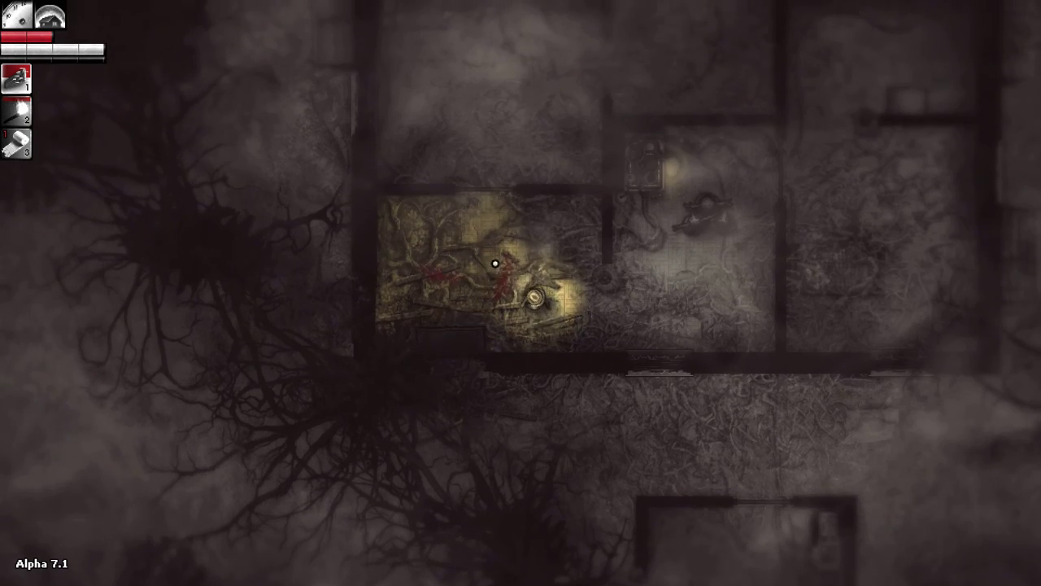
{"action": "key", "text": "w"}
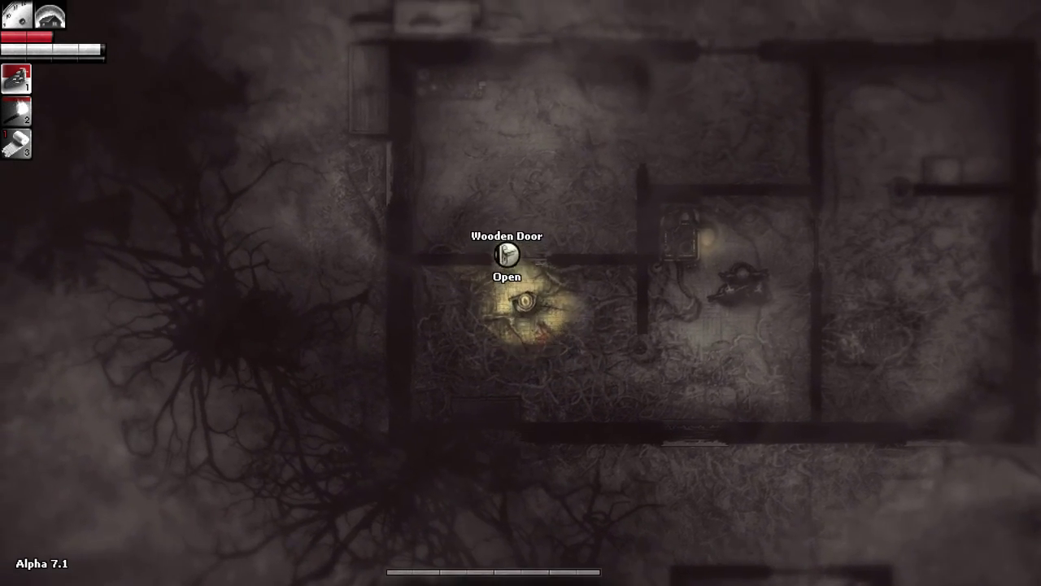
{"action": "key", "text": "e"}
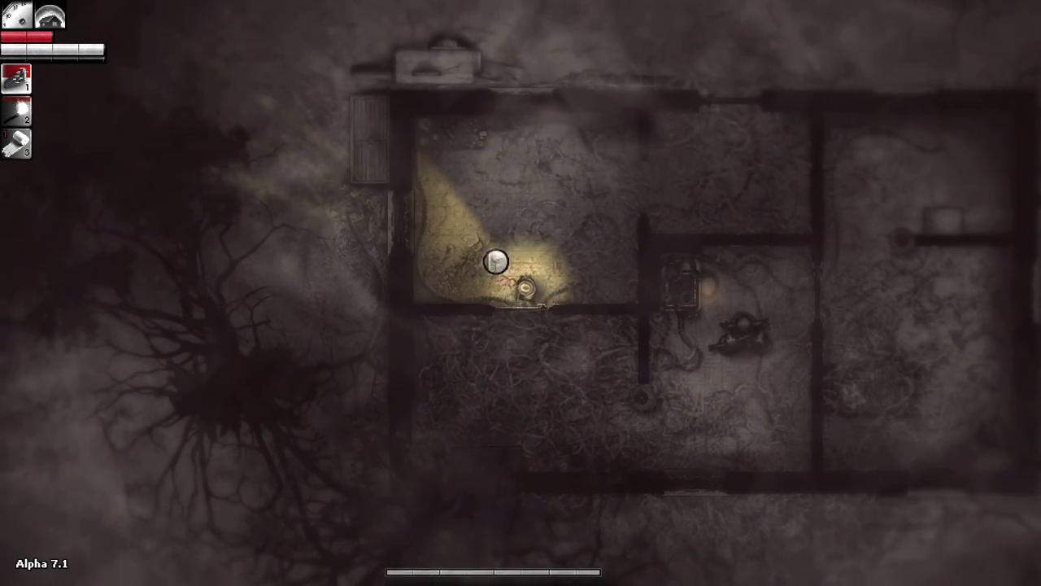
{"action": "key", "text": "w"}
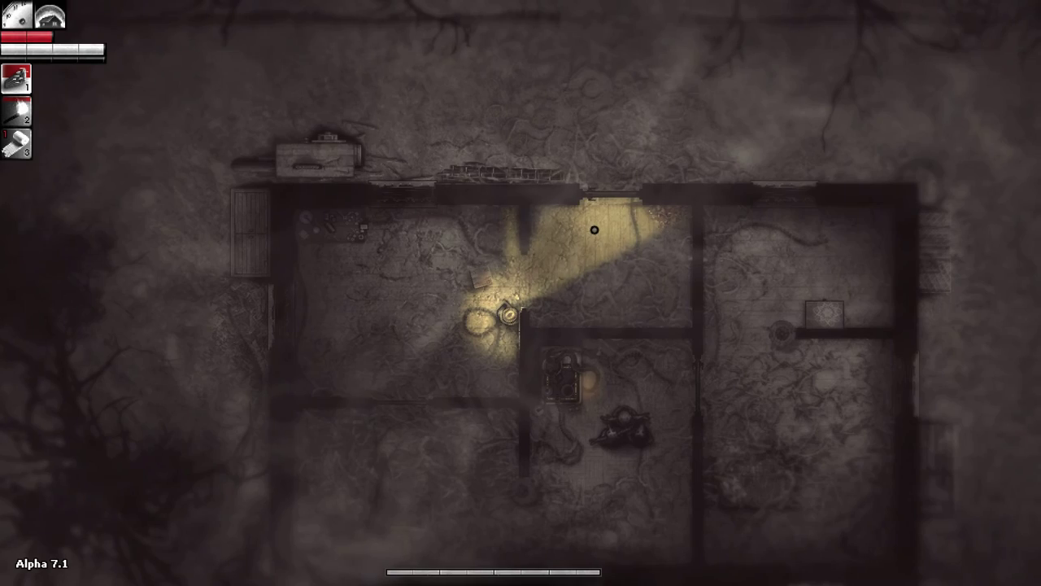
{"action": "key", "text": "a"}
{"action": "key", "text": "s"}
{"action": "key", "text": "e"}
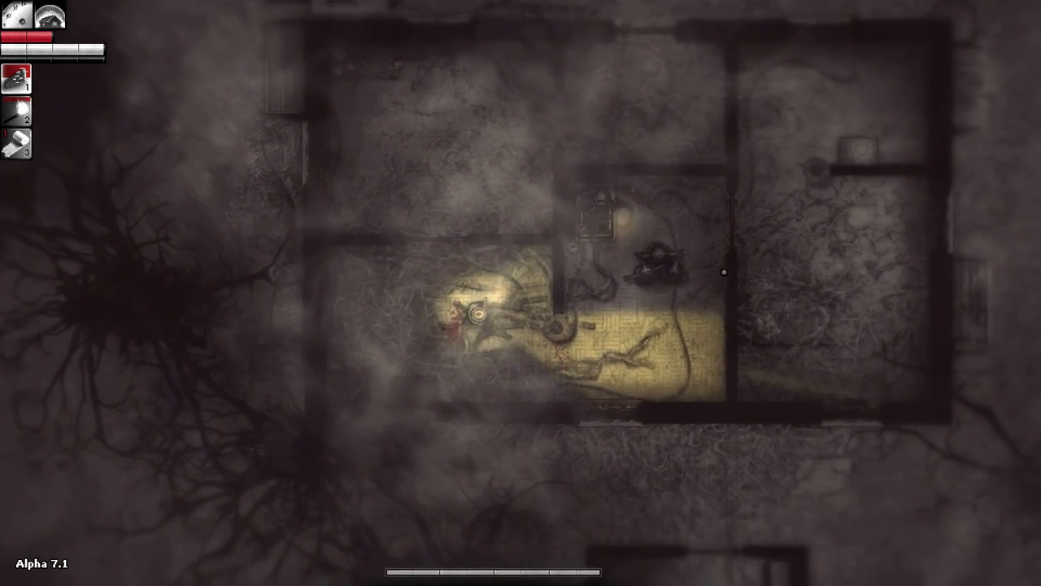
{"action": "key", "text": "a"}
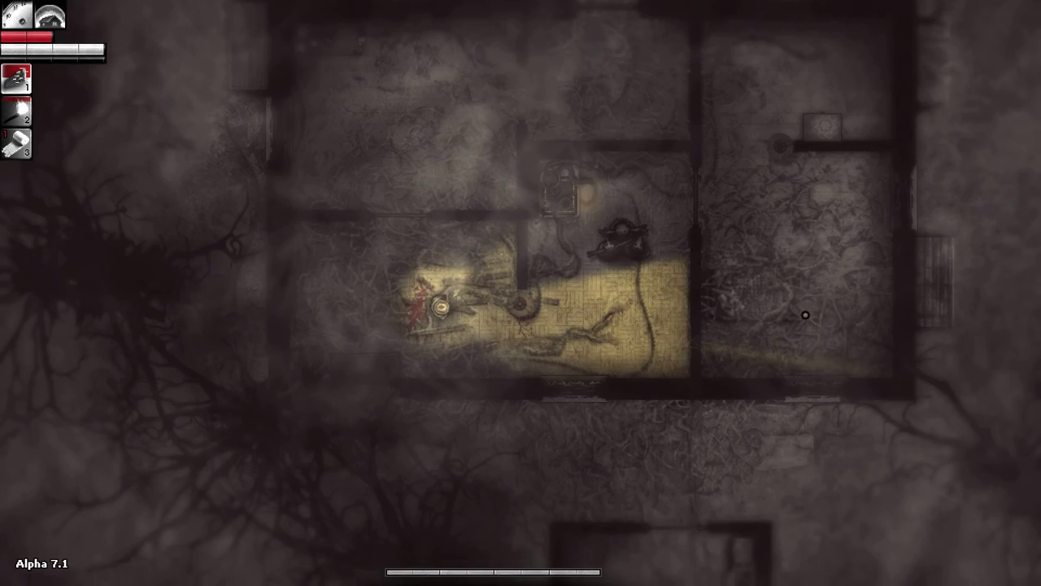
{"action": "key", "text": "f"}
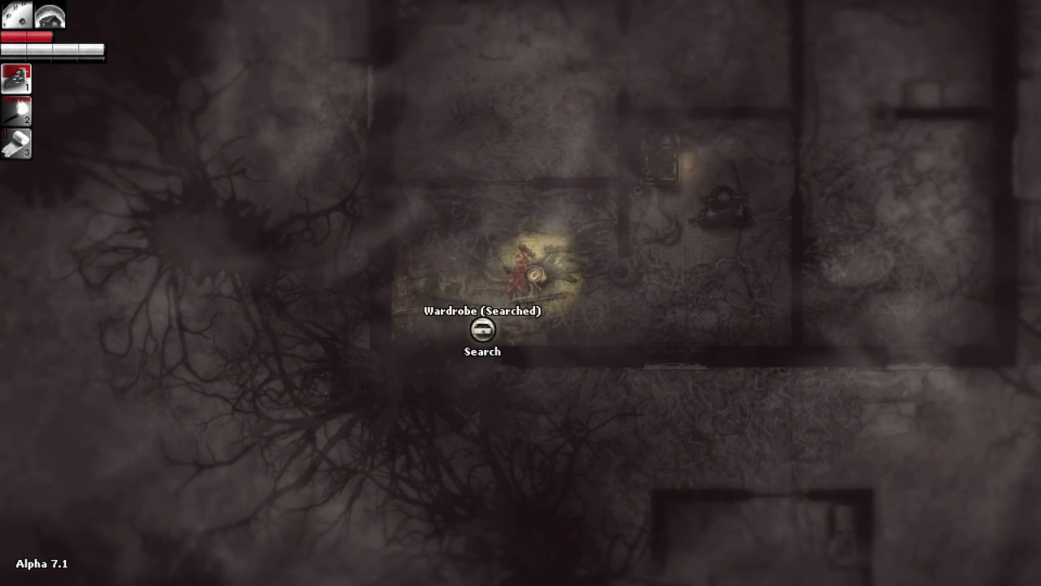
{"action": "key", "text": "w"}
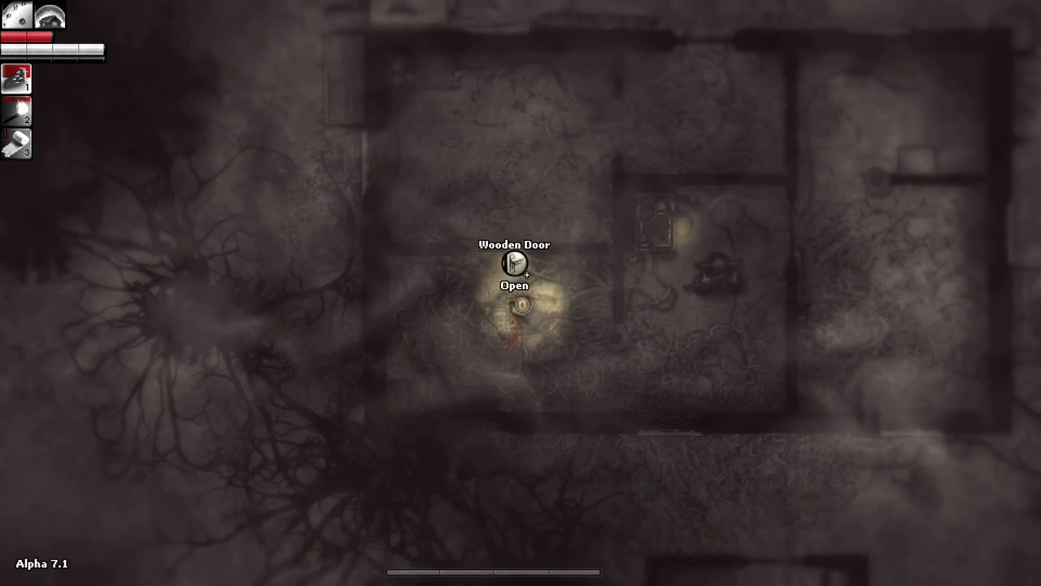
{"action": "key", "text": "e"}
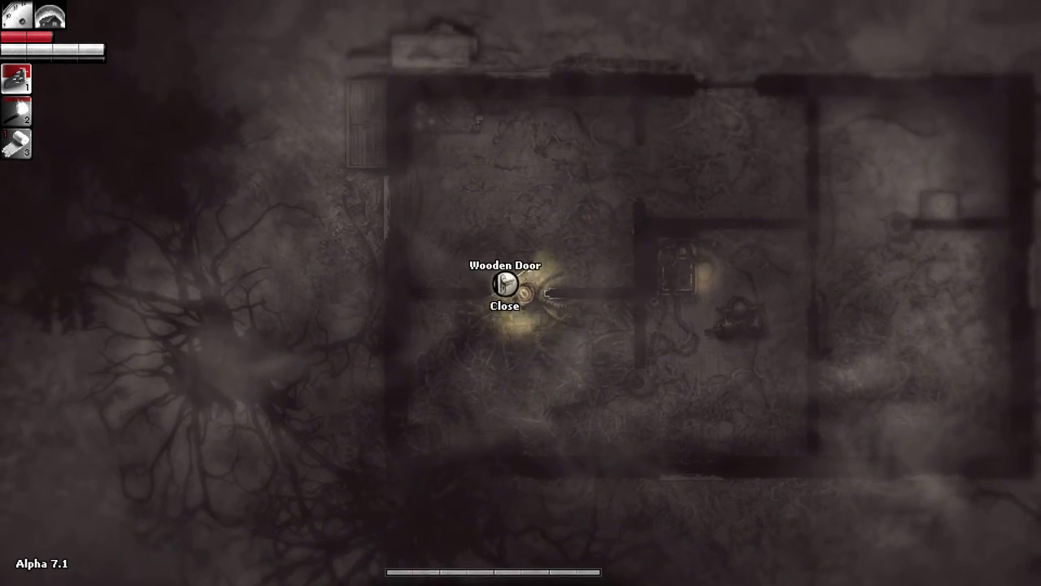
{"action": "key", "text": "w"}
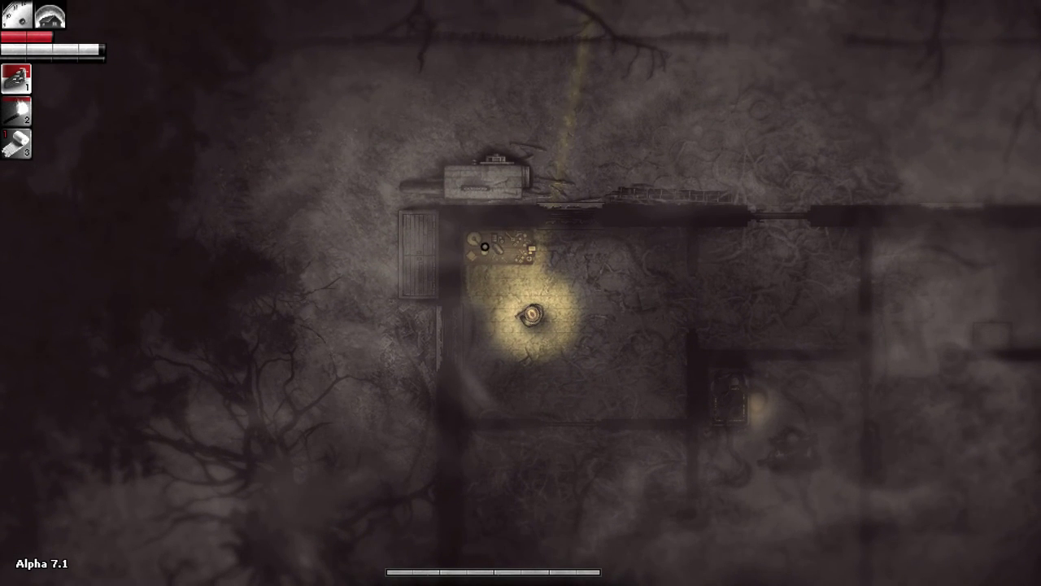
Step: Regroup the Rag and Lockpick in the backpack; store the three-item stack, nails and scrap metal
{"action": "key", "text": "e"}
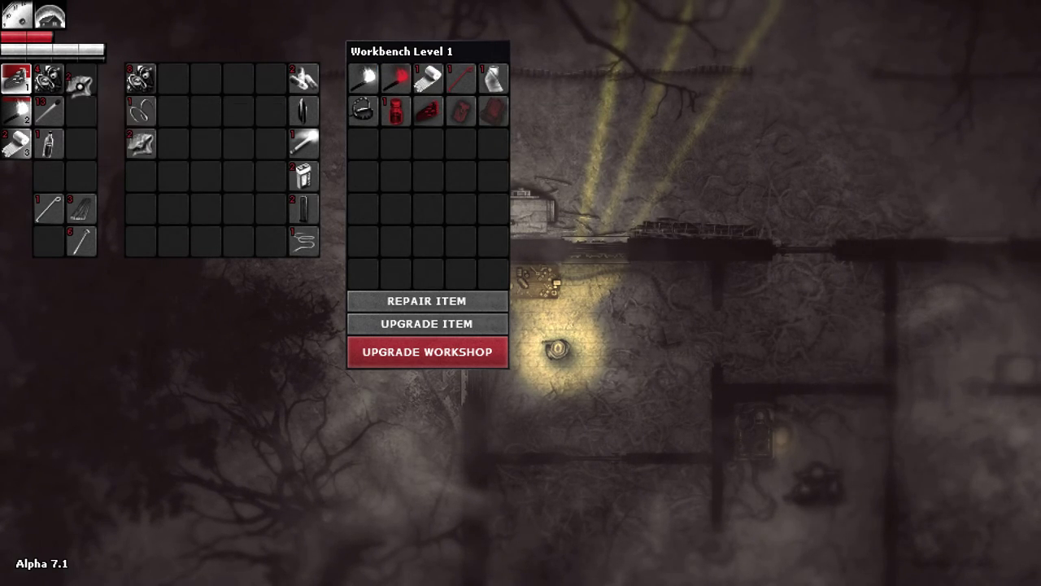
{"action": "left_click_drag", "start_coordinate": [81, 144], "coordinate": [47, 240]}
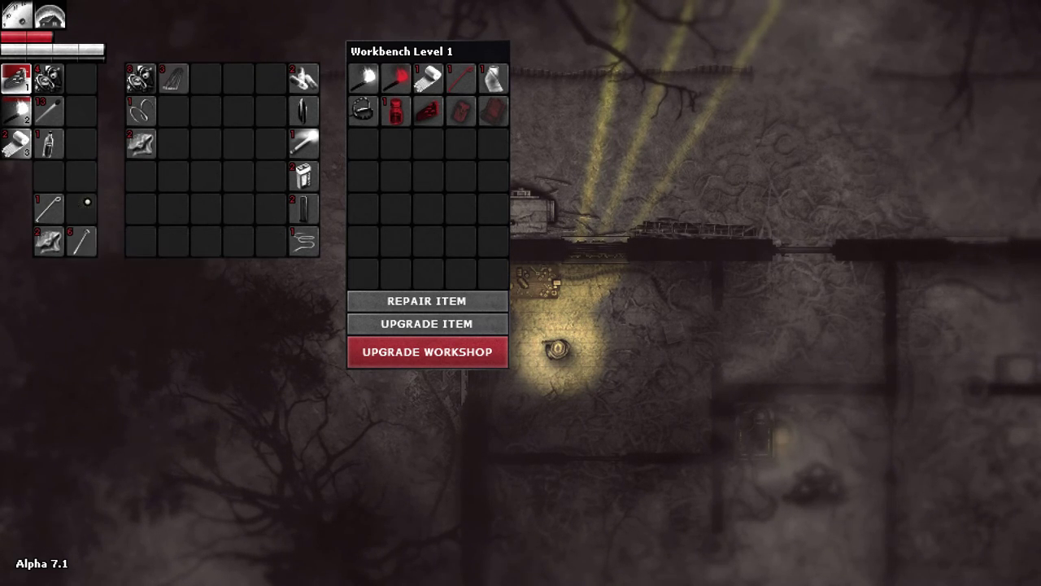
{"action": "left_click_drag", "start_coordinate": [83, 207], "coordinate": [145, 179]}
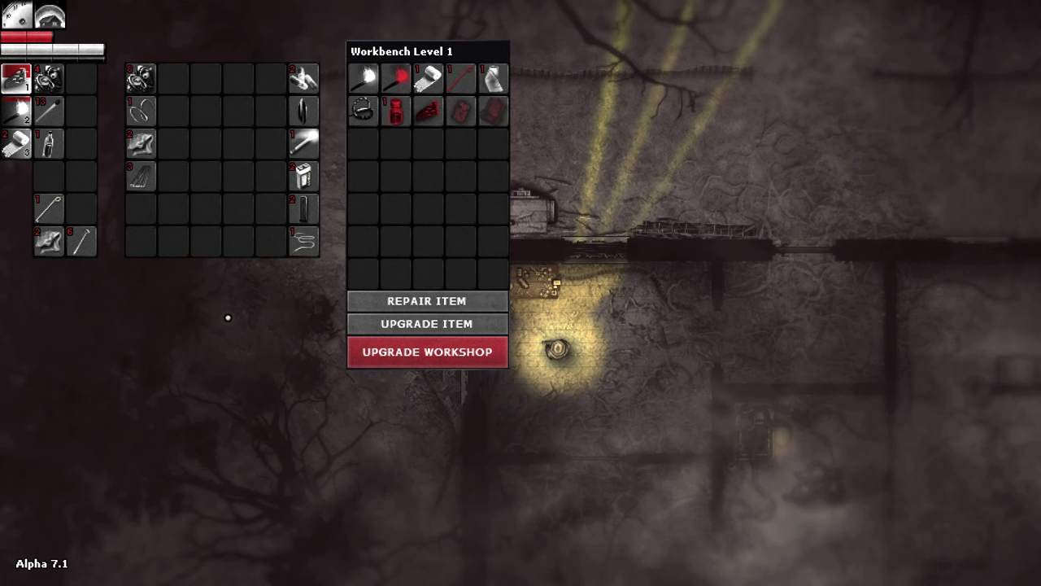
{"action": "left_click_drag", "start_coordinate": [82, 240], "coordinate": [139, 207]}
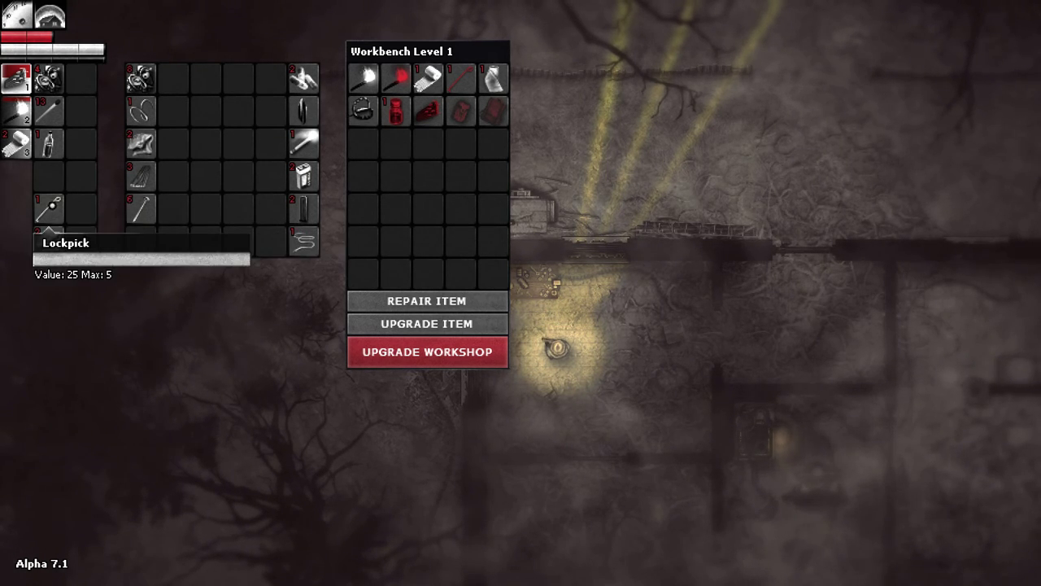
{"action": "left_click_drag", "start_coordinate": [48, 207], "coordinate": [83, 239]}
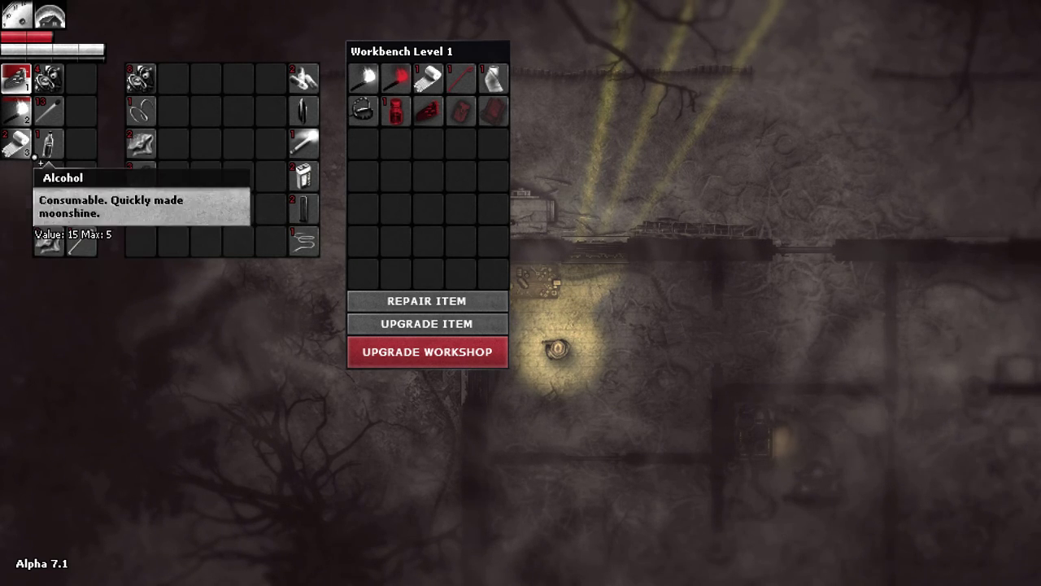
{"action": "left_click_drag", "start_coordinate": [49, 77], "coordinate": [172, 82]}
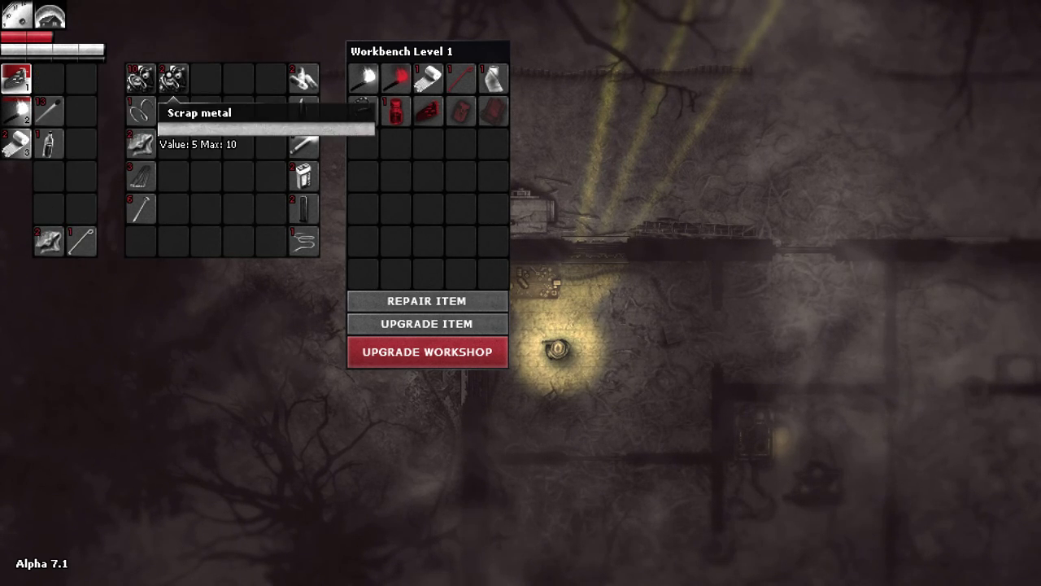
Step: Close the workbench and walk through the wooden door to the oven room beside The Three
{"action": "key", "text": "Escape"}
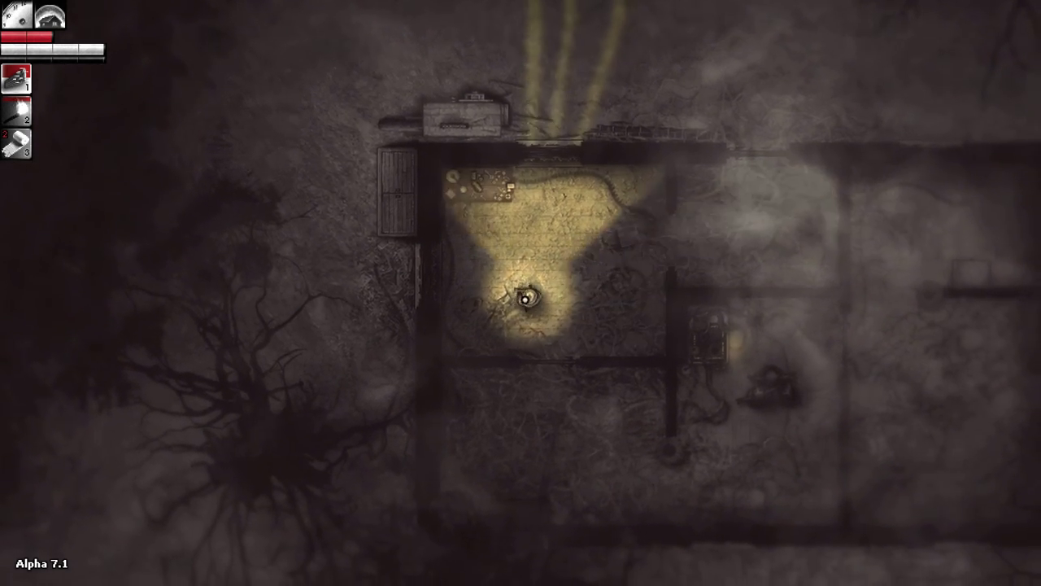
{"action": "key", "text": "s"}
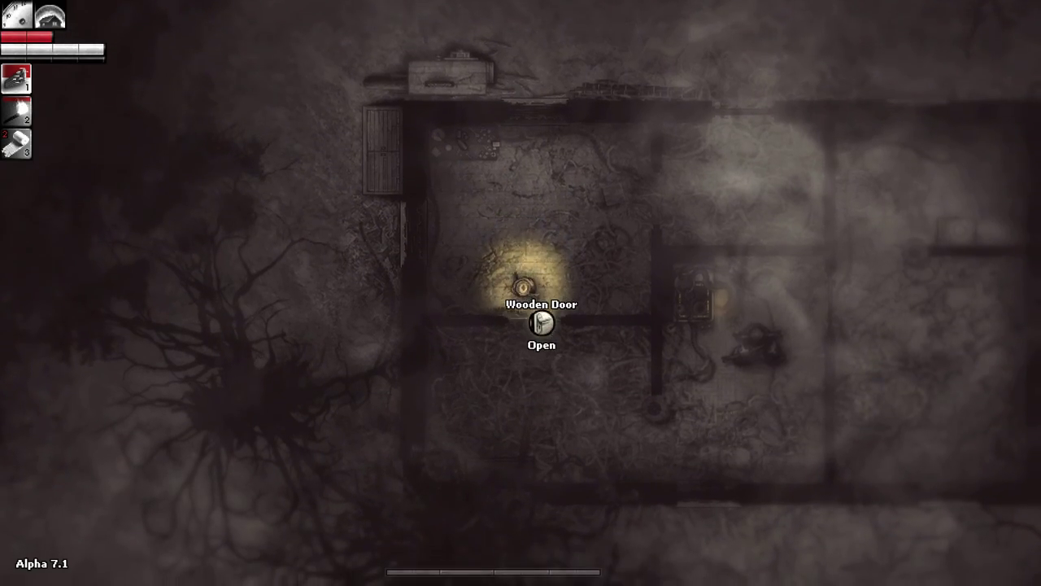
{"action": "left_click", "coordinate": [525, 325]}
{"action": "key", "text": "d"}
{"action": "key", "text": "d"}
{"action": "key", "text": "d"}
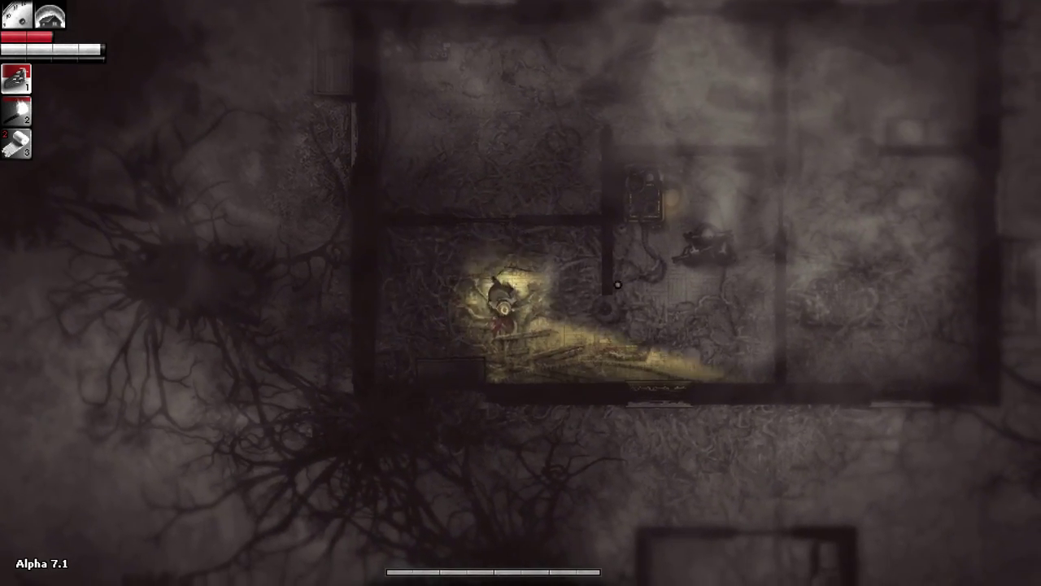
{"action": "key", "text": "w"}
{"action": "key", "text": "w"}
{"action": "key", "text": "w"}
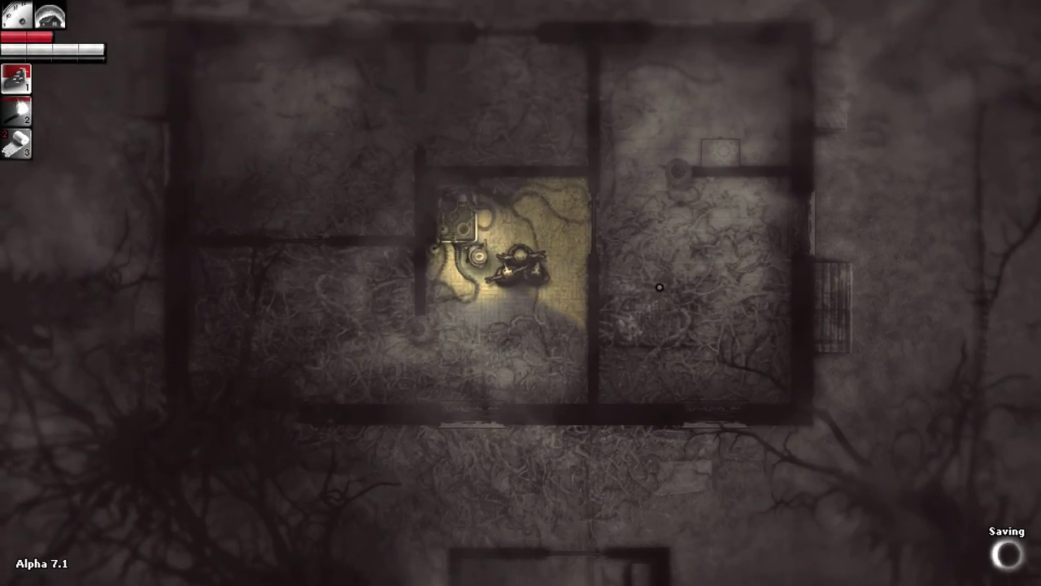
{"action": "key", "text": "w"}
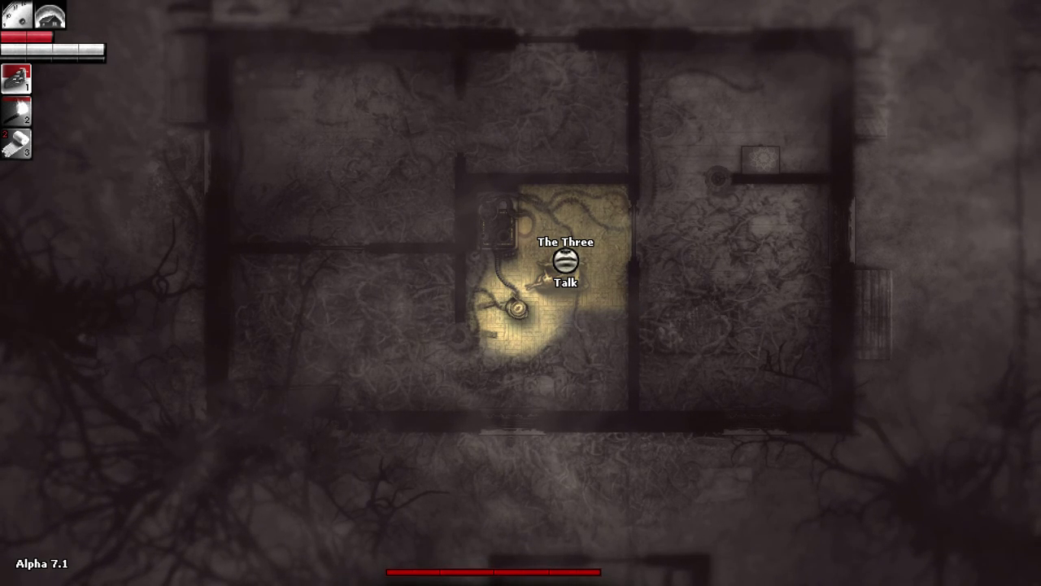
{"action": "key", "text": "w"}
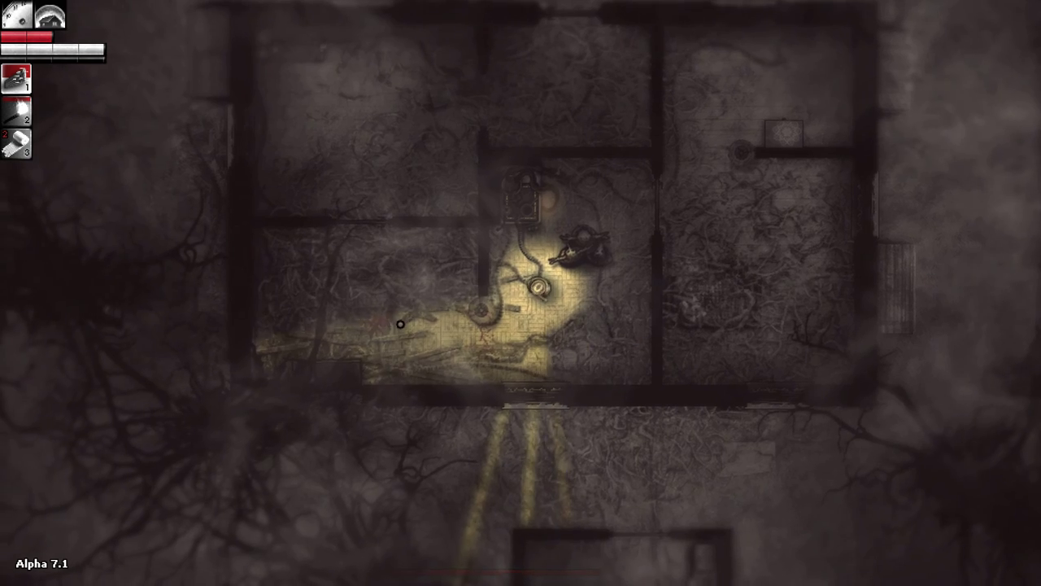
{"action": "key", "text": "w"}
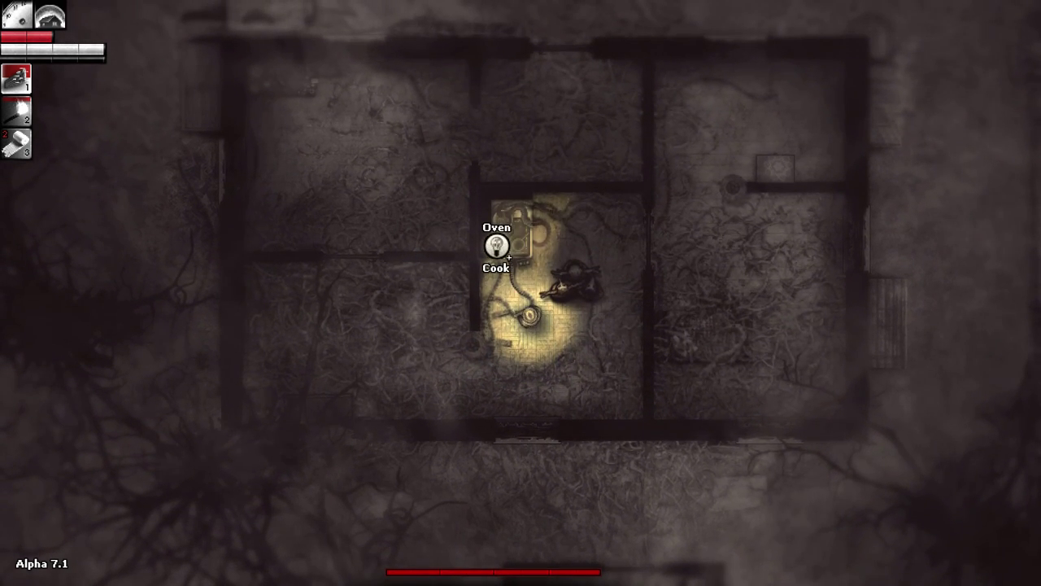
{"action": "key", "text": "m"}
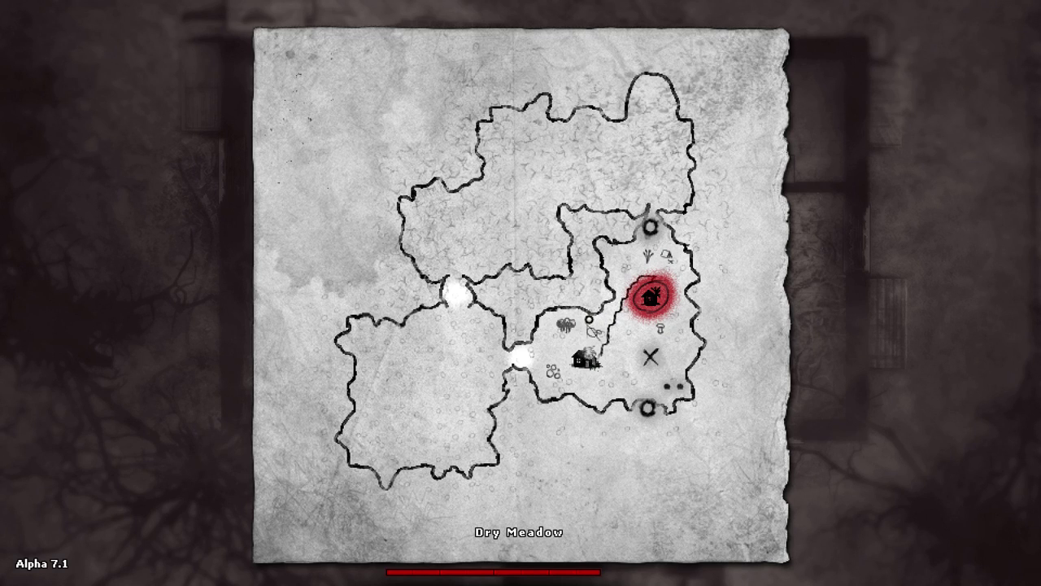
{"action": "key", "text": "m"}
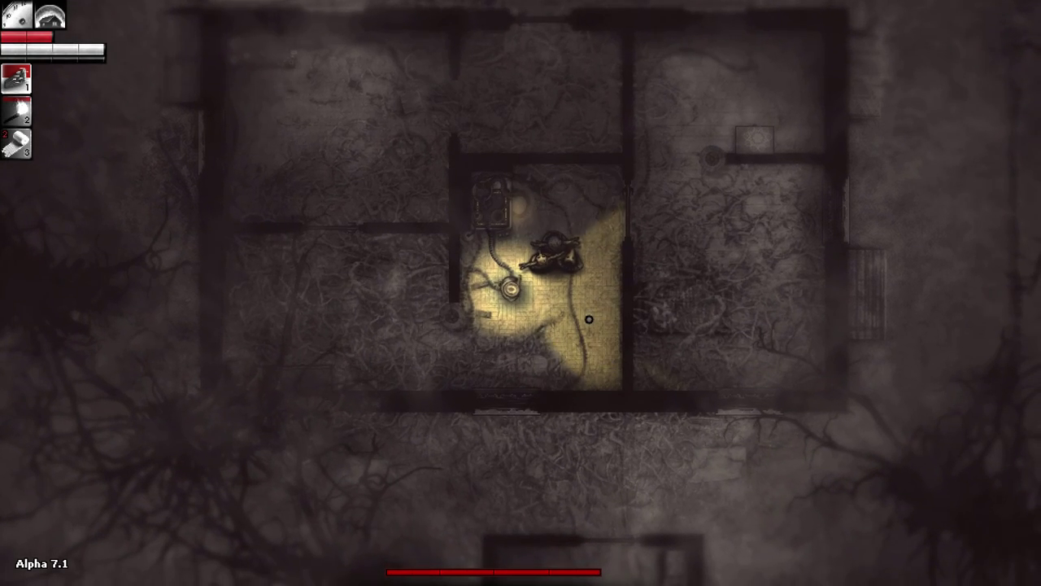
{"action": "key", "text": "s"}
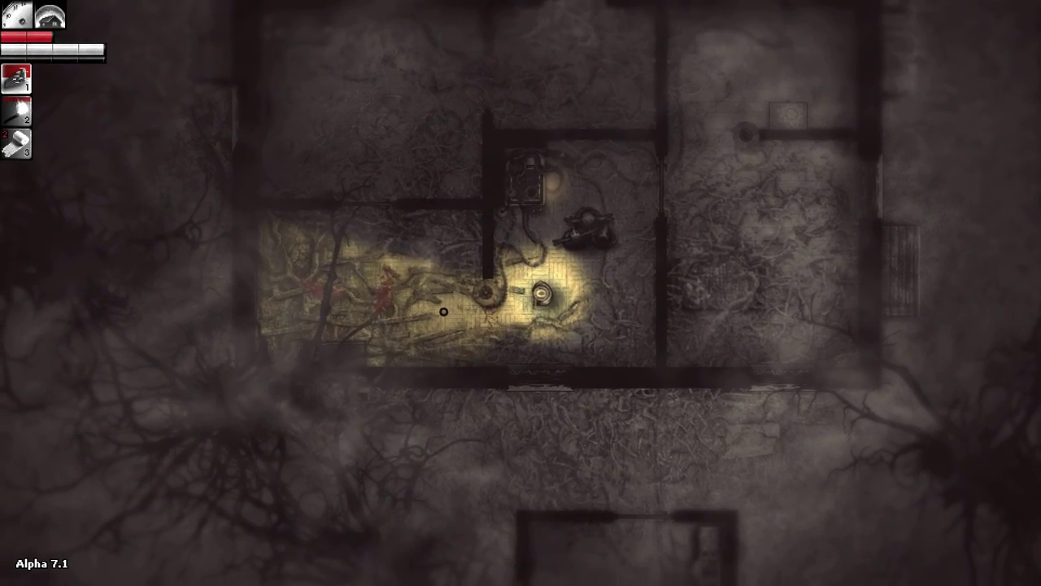
{"action": "key", "text": "w"}
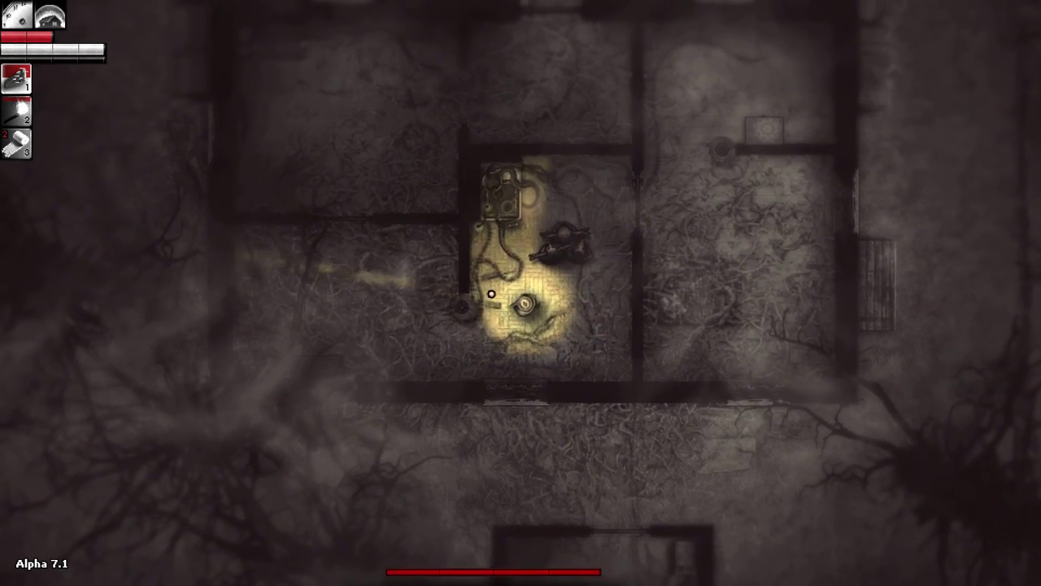
{"action": "key", "text": "w"}
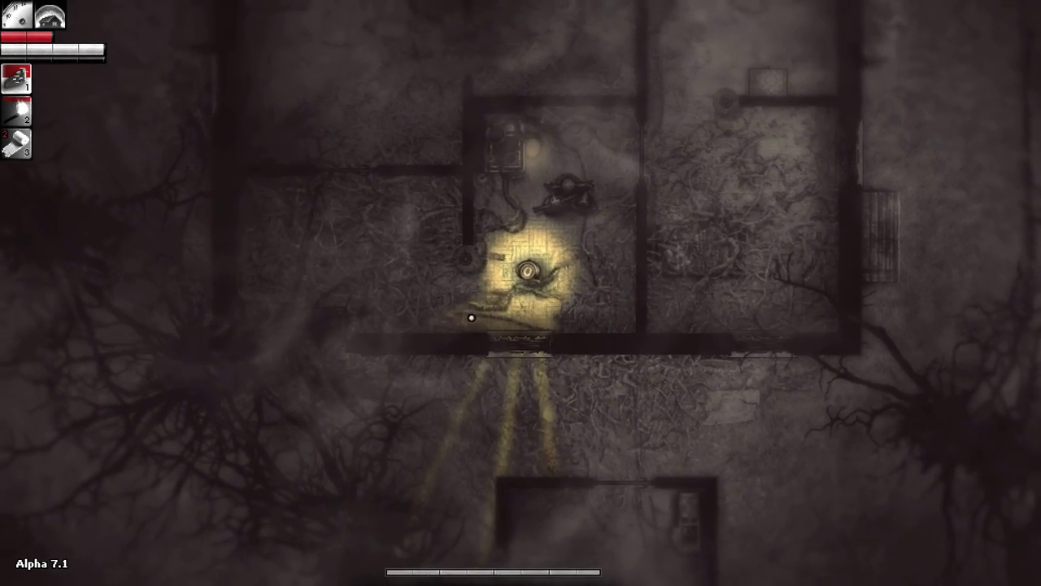
{"action": "key", "text": "s"}
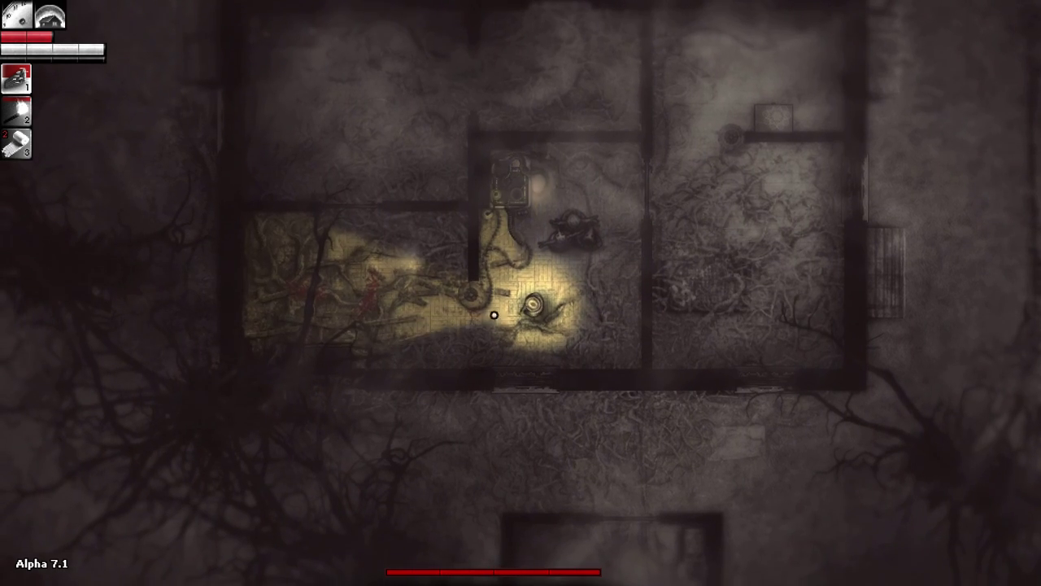
{"action": "key", "text": "w"}
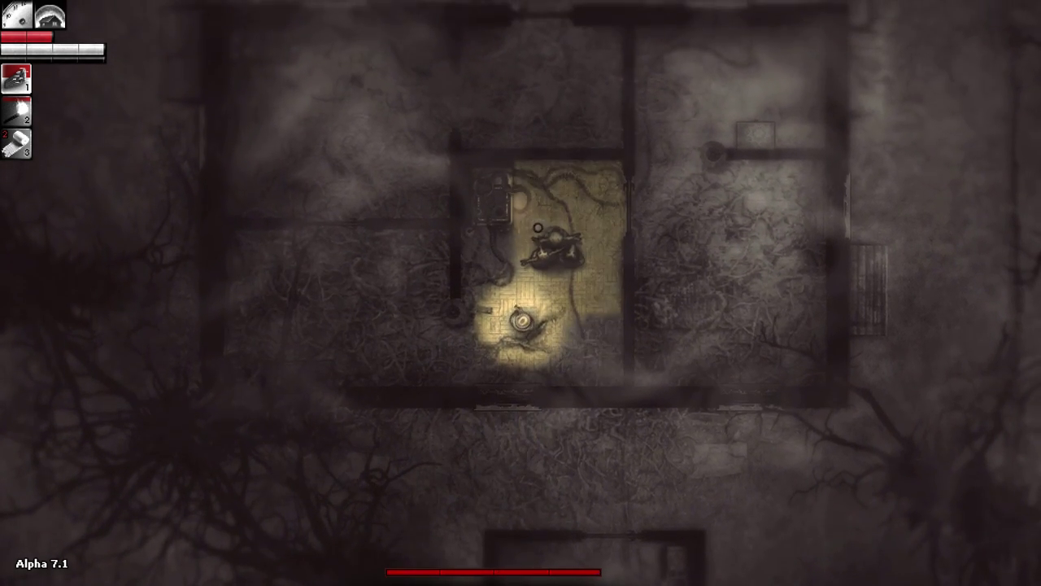
{"action": "key", "text": "w"}
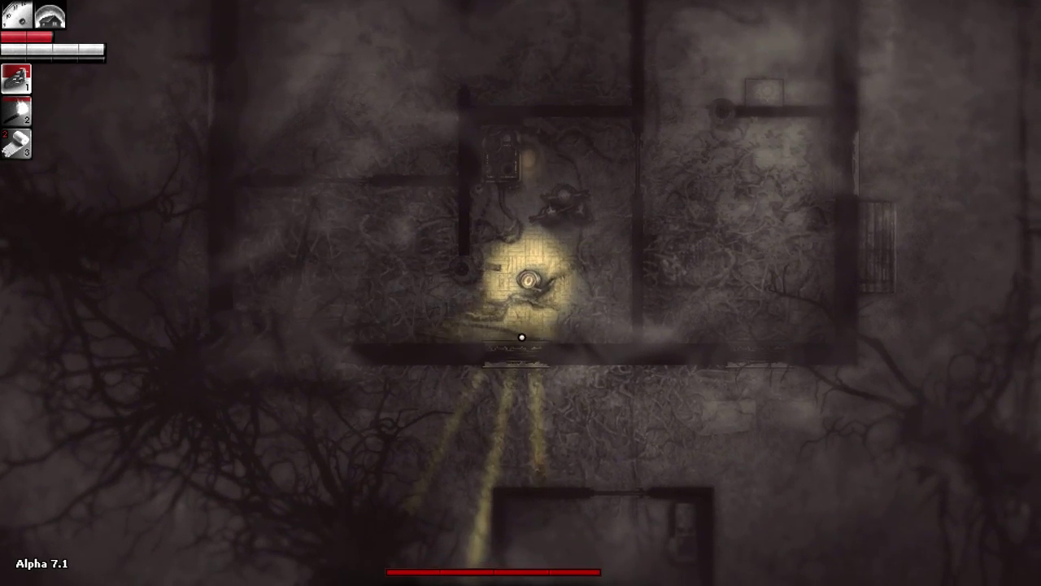